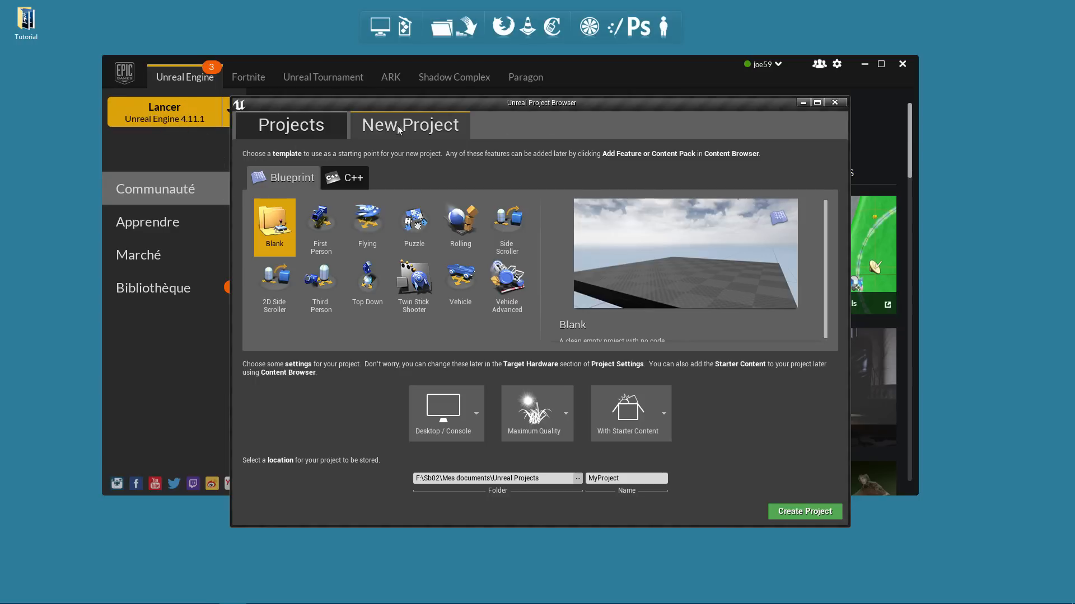
# Create a Third Person Blueprint project named Tutorial_LIS and go to its Content folder
pyautogui.click(323, 301)
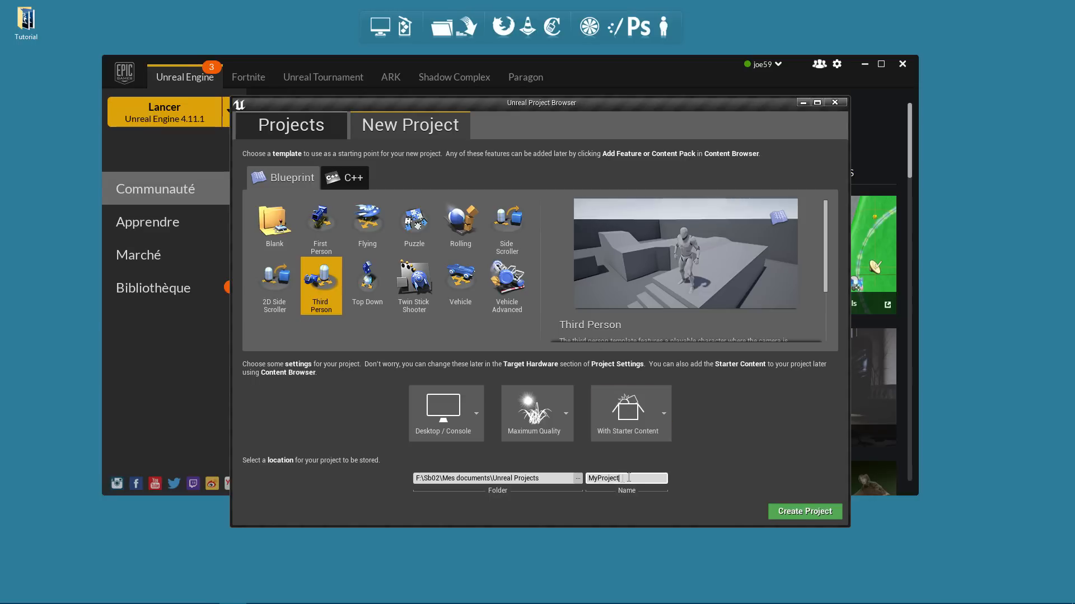
pyautogui.click(628, 478)
pyautogui.write('Tutorial_LIS')
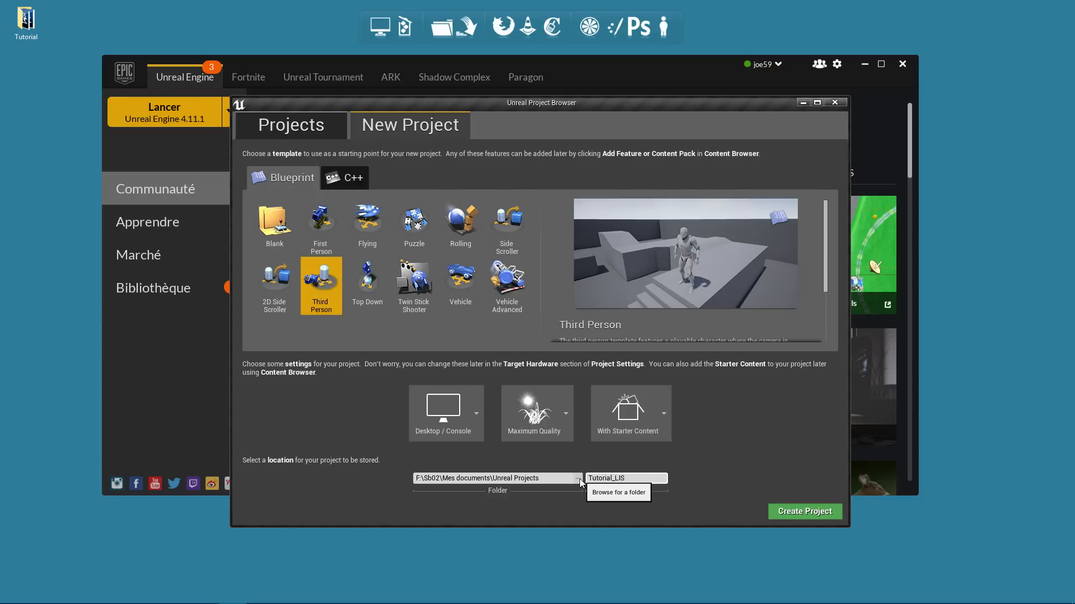
pyautogui.click(794, 516)
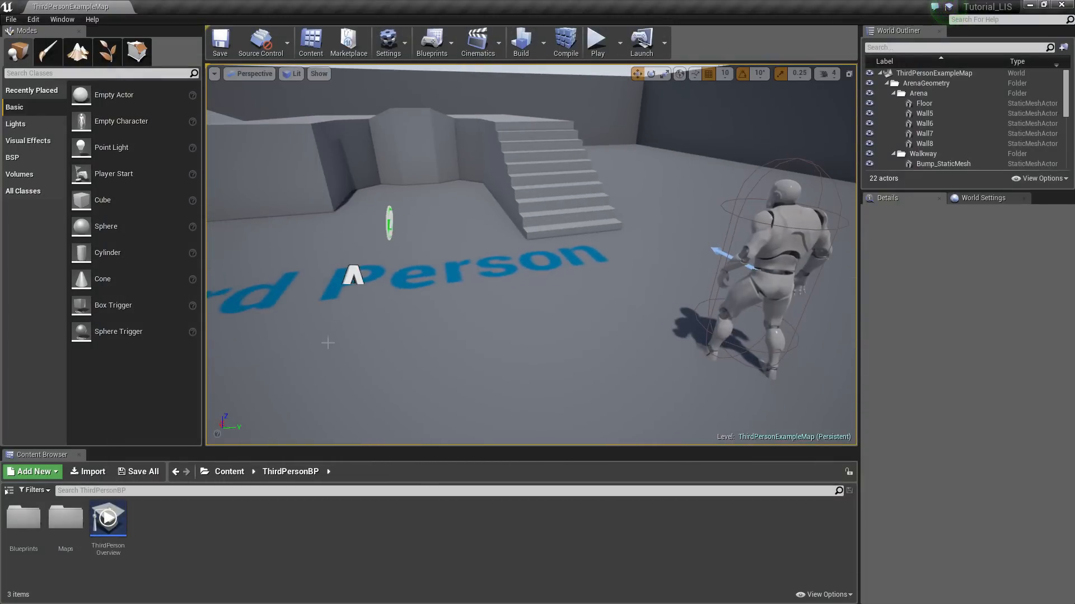
pyautogui.click(230, 471)
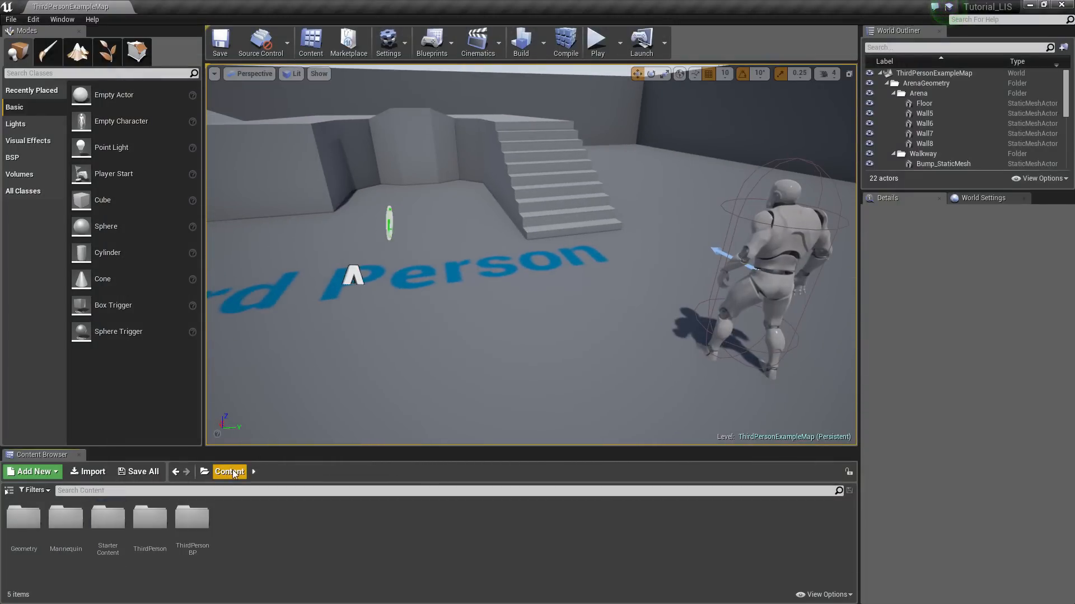
# Create a Maxine folder under Content and open it
pyautogui.rightClick(265, 536)
pyautogui.click(289, 250)
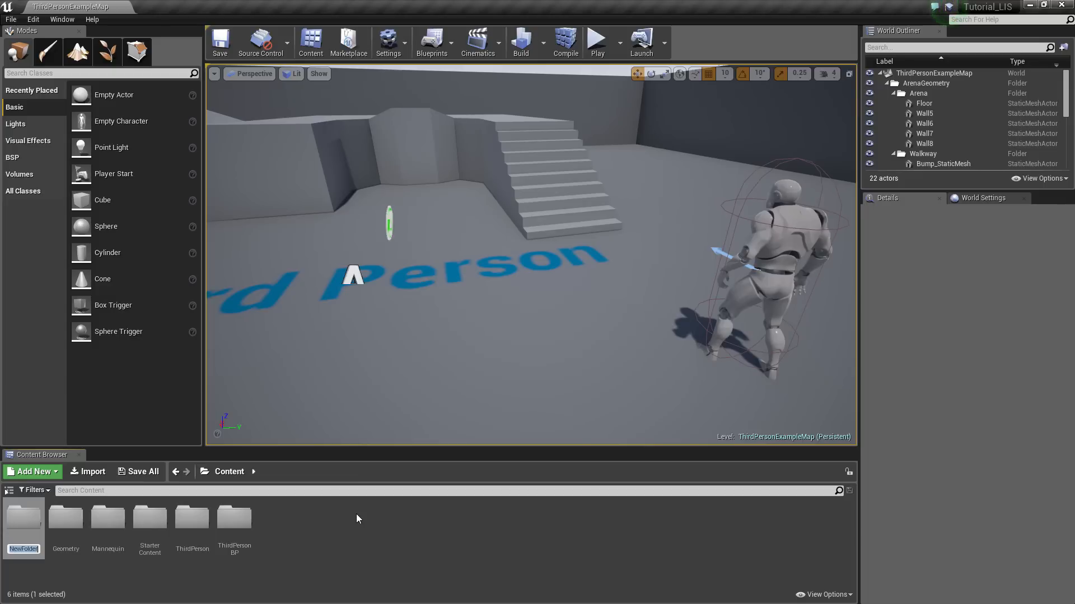
pyautogui.write('Maxine')
pyautogui.press('Return')
pyautogui.doubleClick(244, 524)
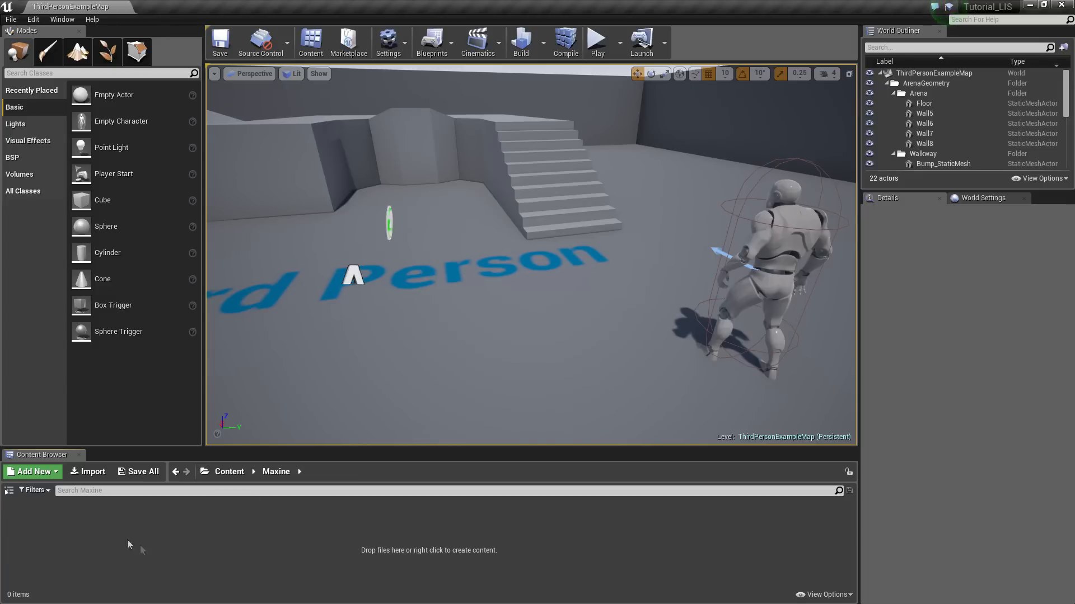
# Add Animation, Model and Texture subfolders inside Maxine and open Model
pyautogui.rightClick(103, 515)
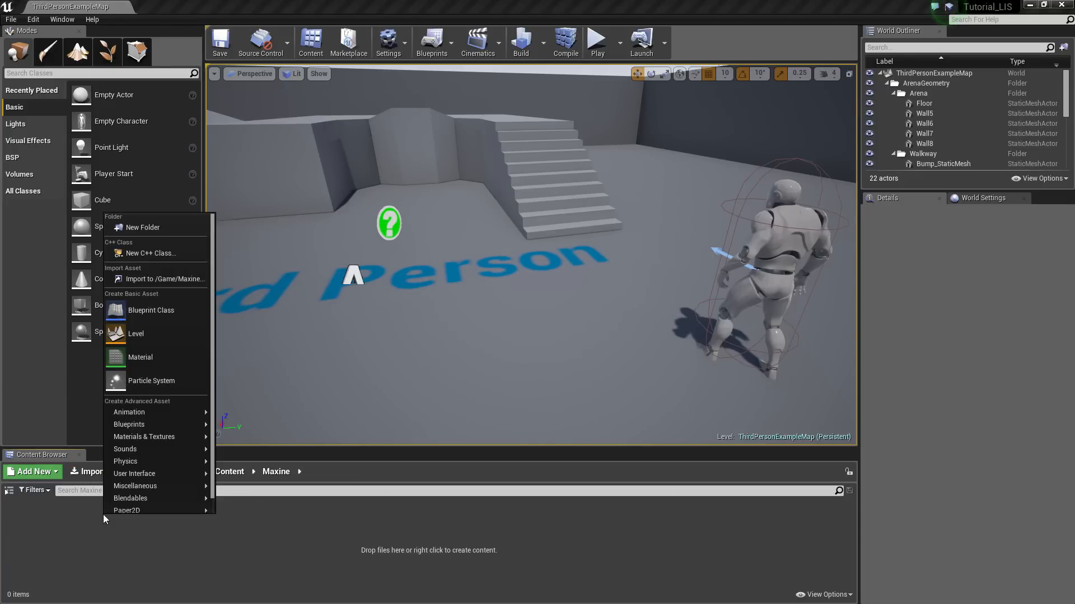
pyautogui.click(135, 229)
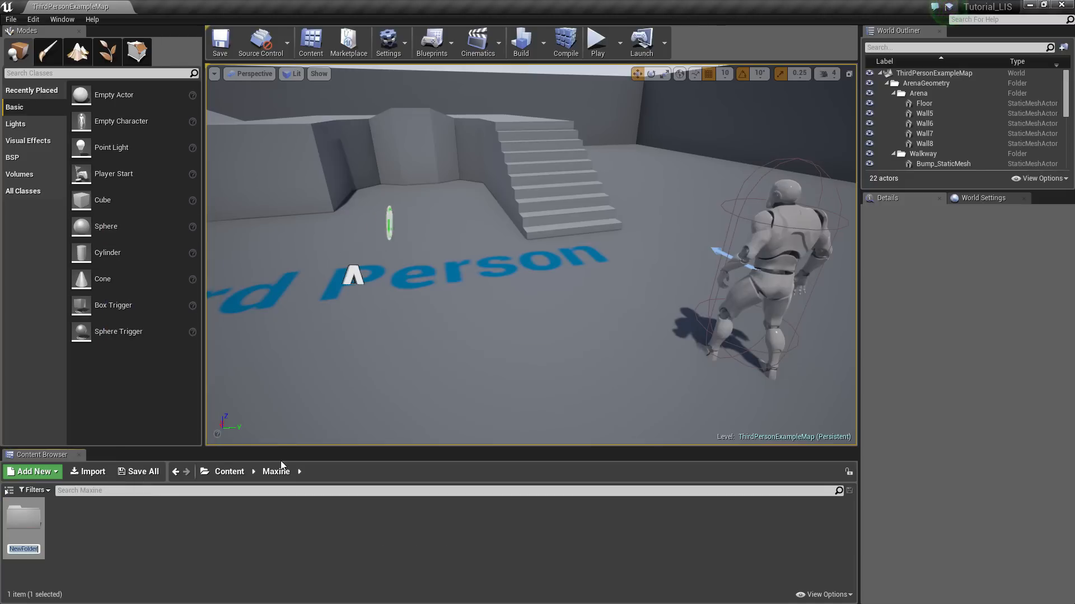
pyautogui.write('Animation')
pyautogui.press('Return')
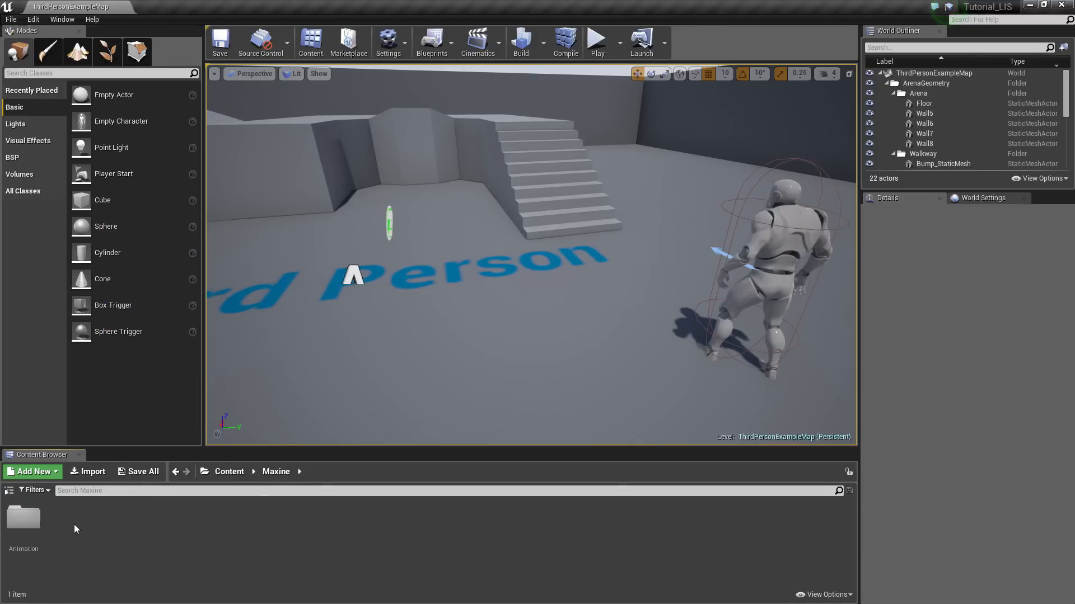
pyautogui.rightClick(78, 528)
pyautogui.click(129, 242)
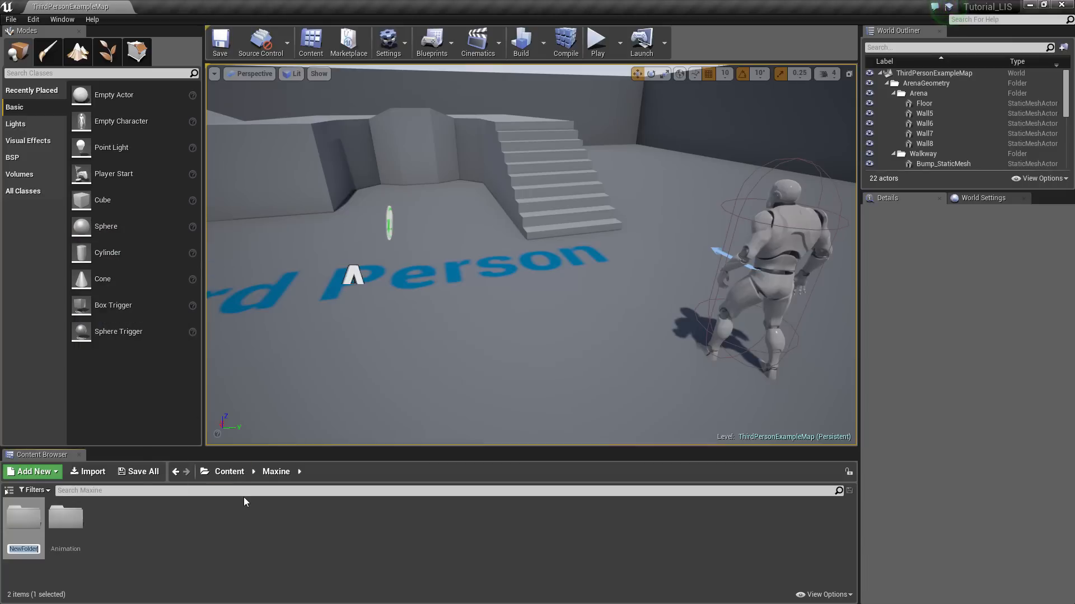
pyautogui.write('Model')
pyautogui.press('Return')
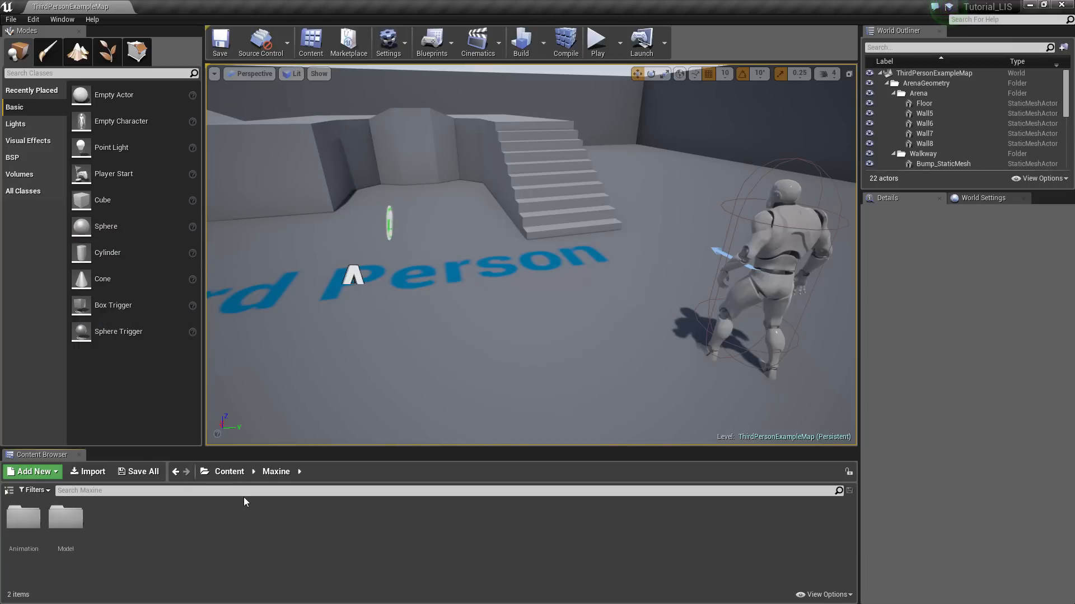
pyautogui.rightClick(122, 519)
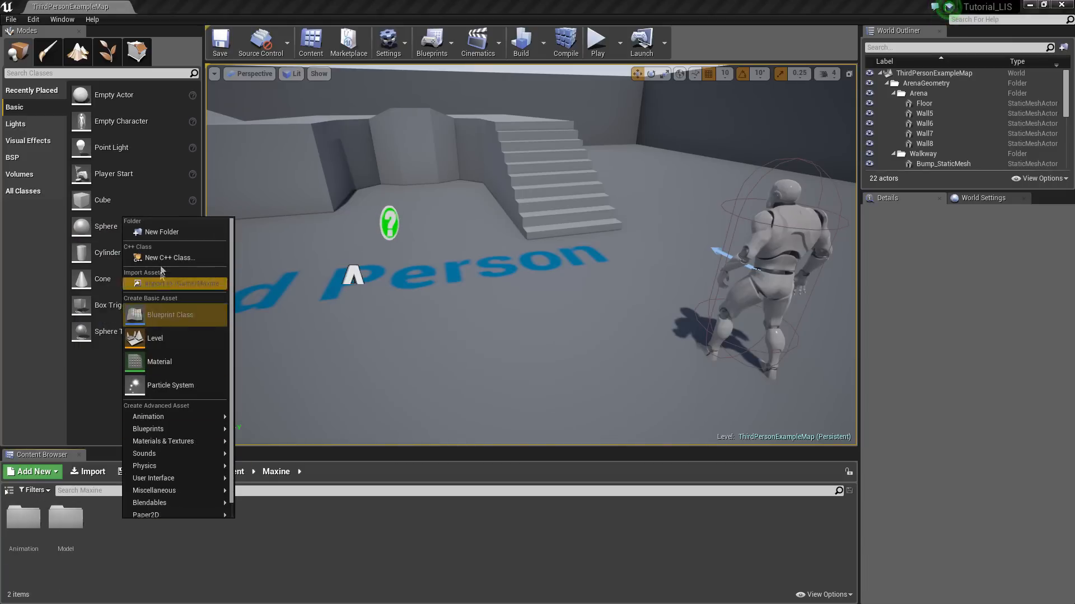
pyautogui.click(166, 234)
pyautogui.write('Texture')
pyautogui.press('Return')
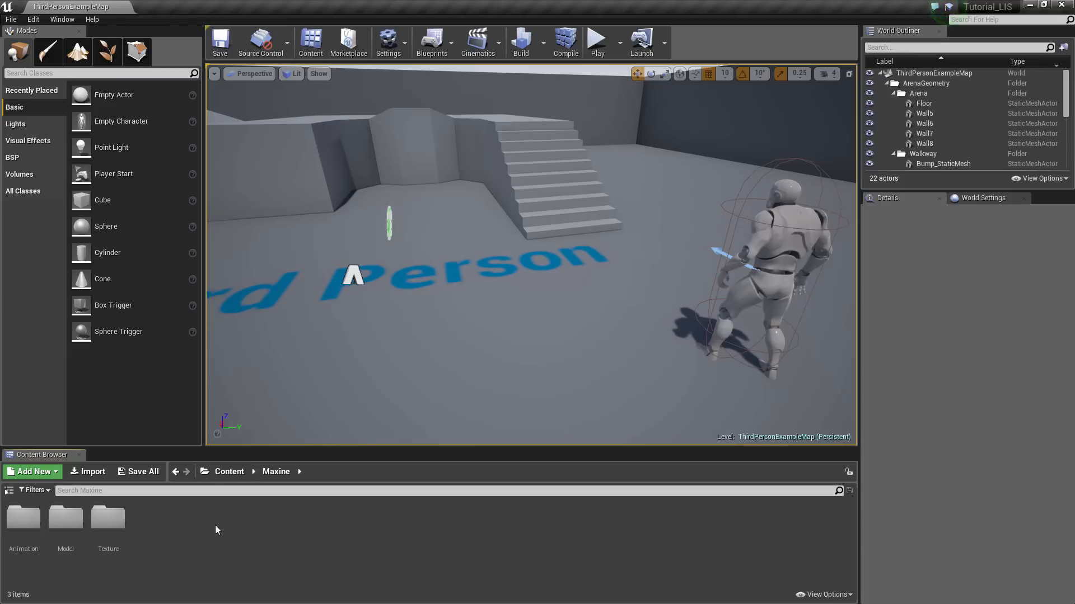
pyautogui.doubleClick(65, 518)
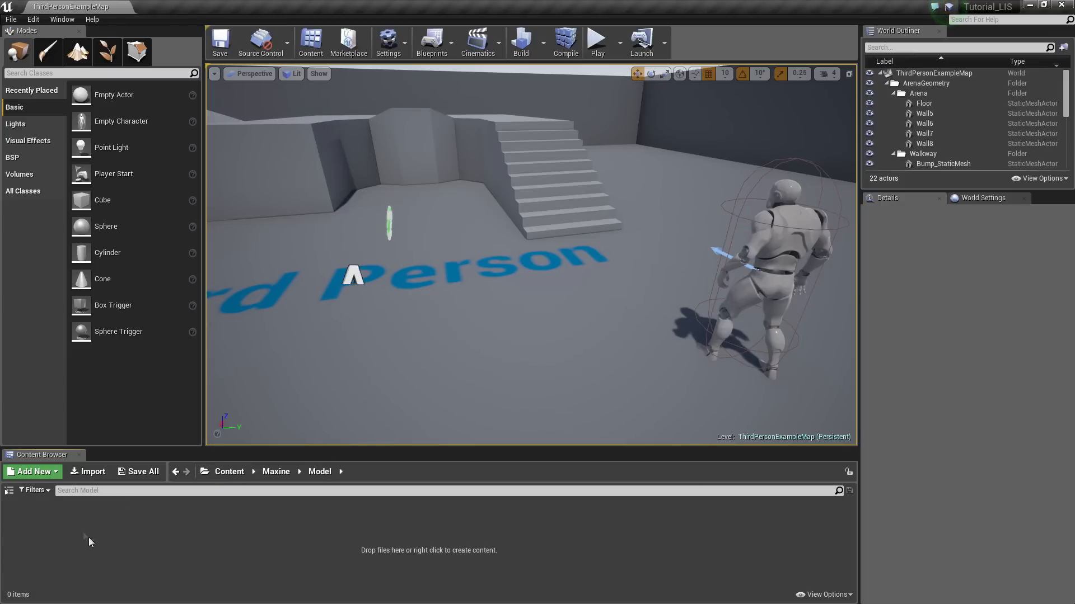
# Import Desktop > Tutorial > Maxine.FBX with Import Materials and Import Textures unchecked
pyautogui.click(90, 475)
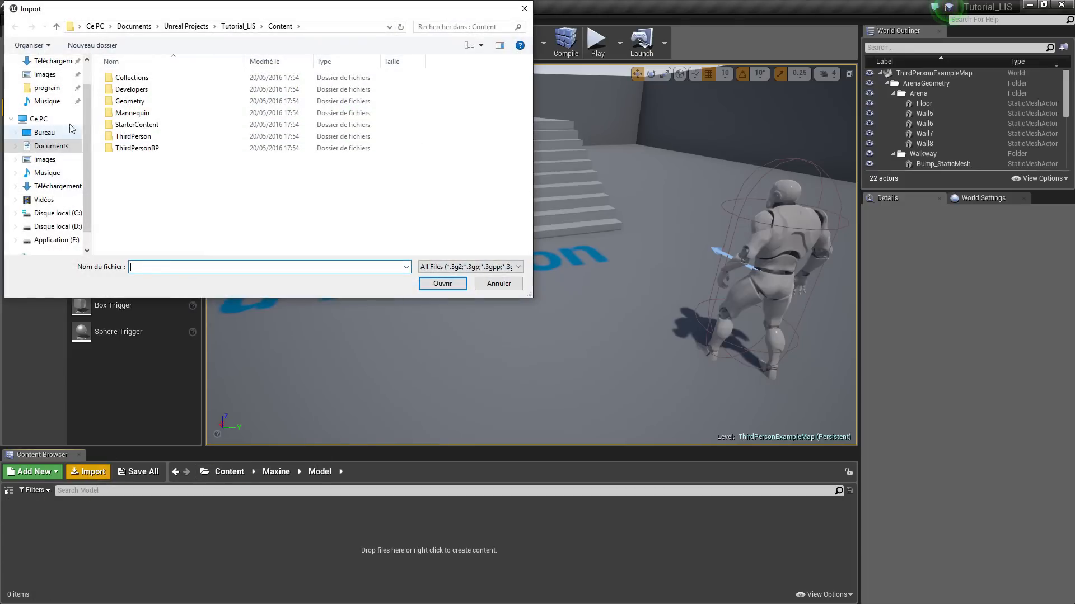
pyautogui.click(45, 132)
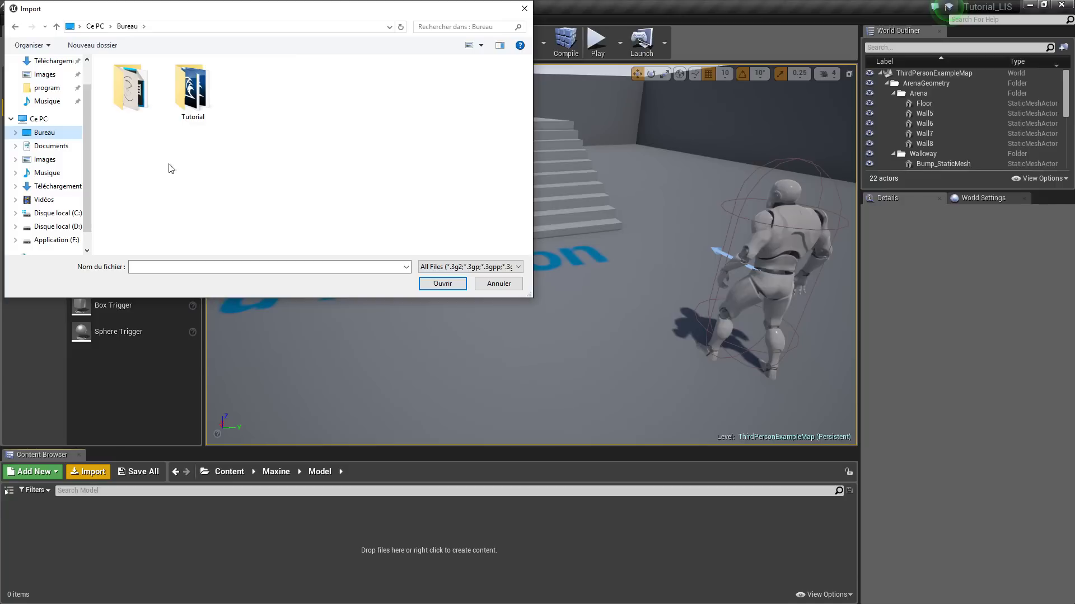
pyautogui.doubleClick(194, 109)
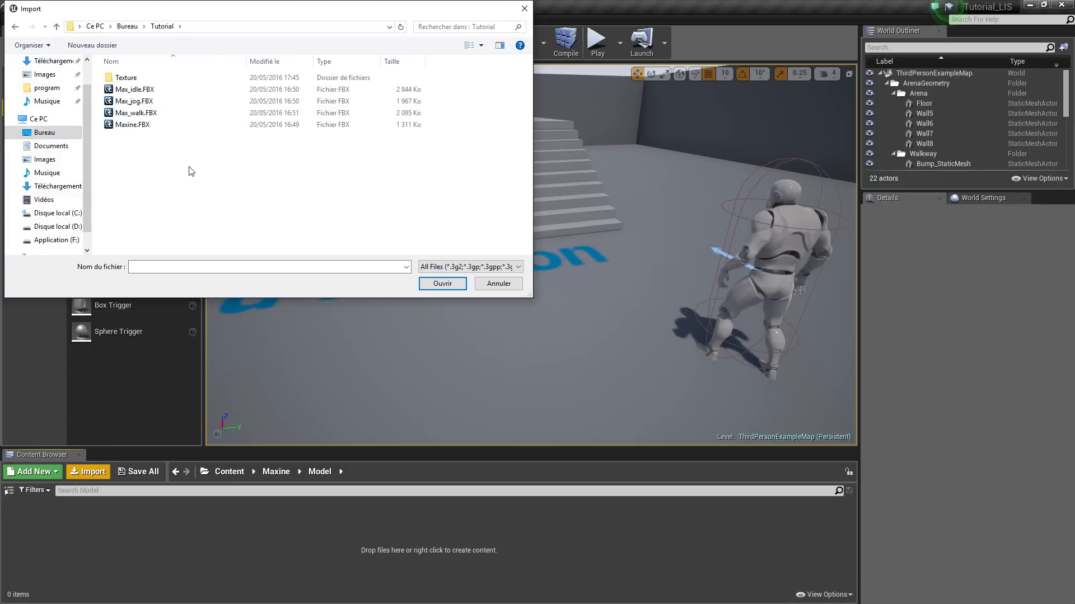
pyautogui.click(124, 125)
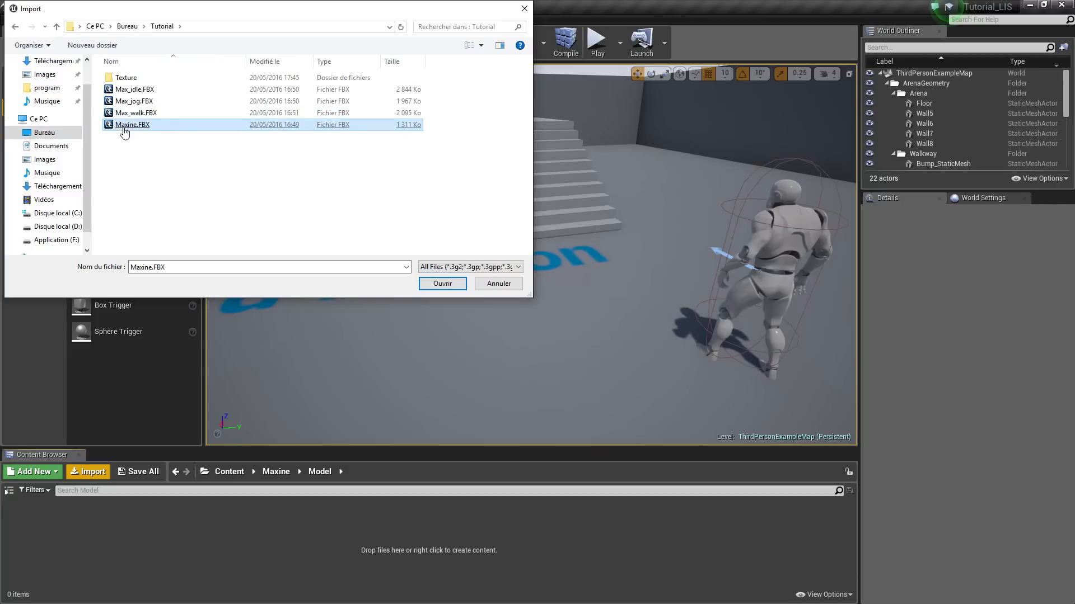
pyautogui.doubleClick(124, 126)
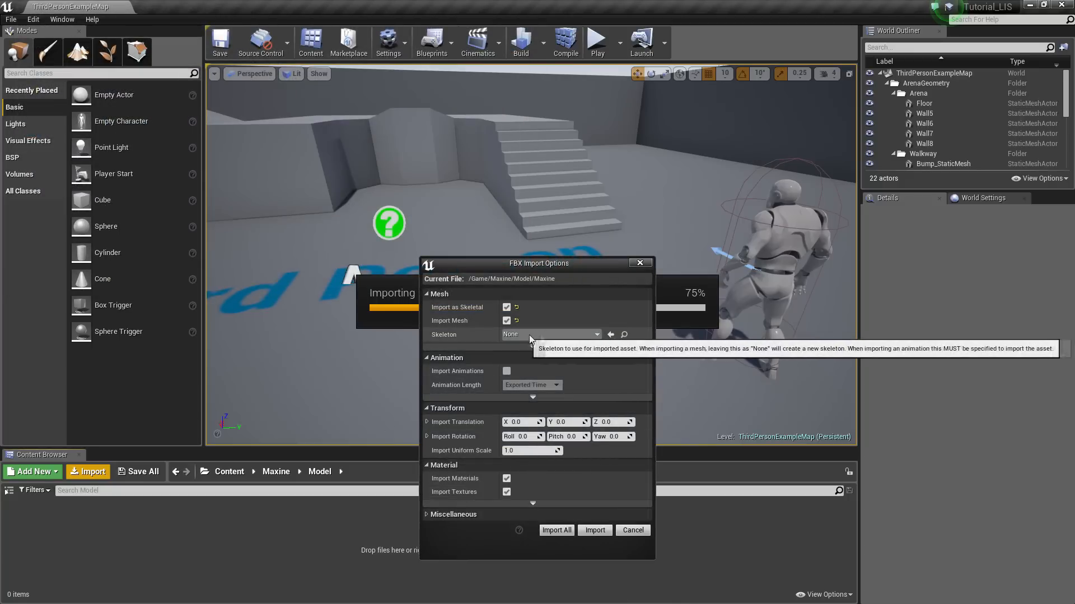
pyautogui.click(507, 479)
pyautogui.click(506, 492)
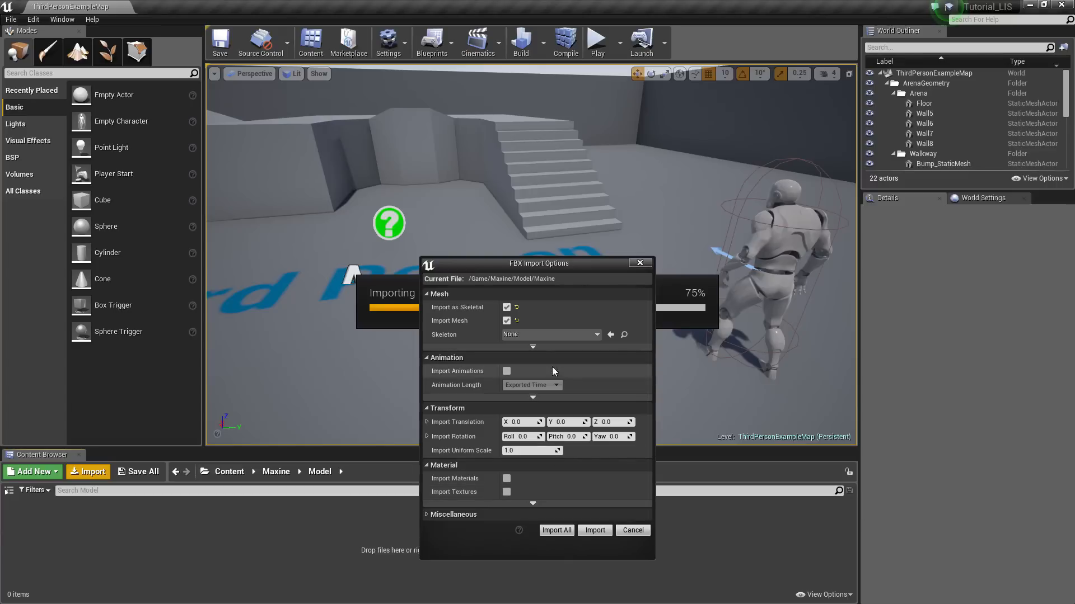
pyautogui.click(595, 531)
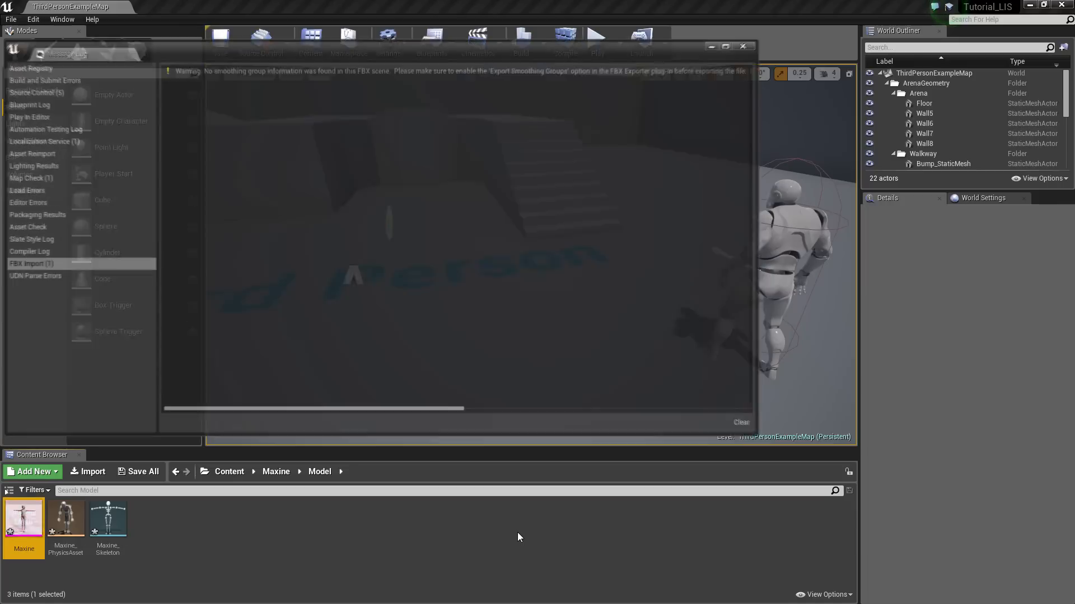
# Dismiss the import log, preview the imported Maxine mesh, then step back a folder
pyautogui.click(746, 45)
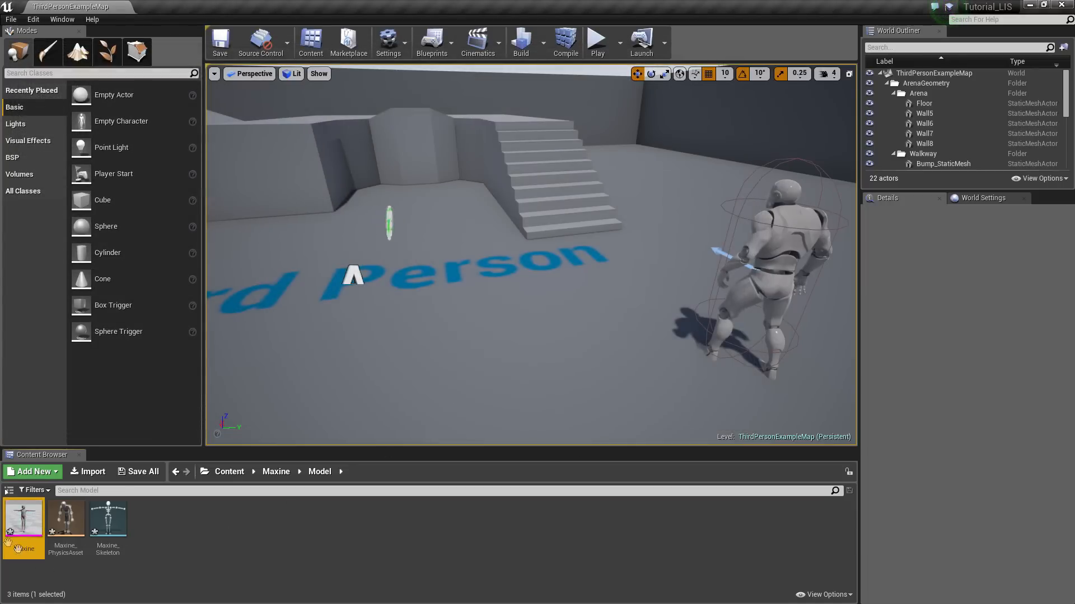
pyautogui.click(330, 541)
pyautogui.doubleClick(24, 520)
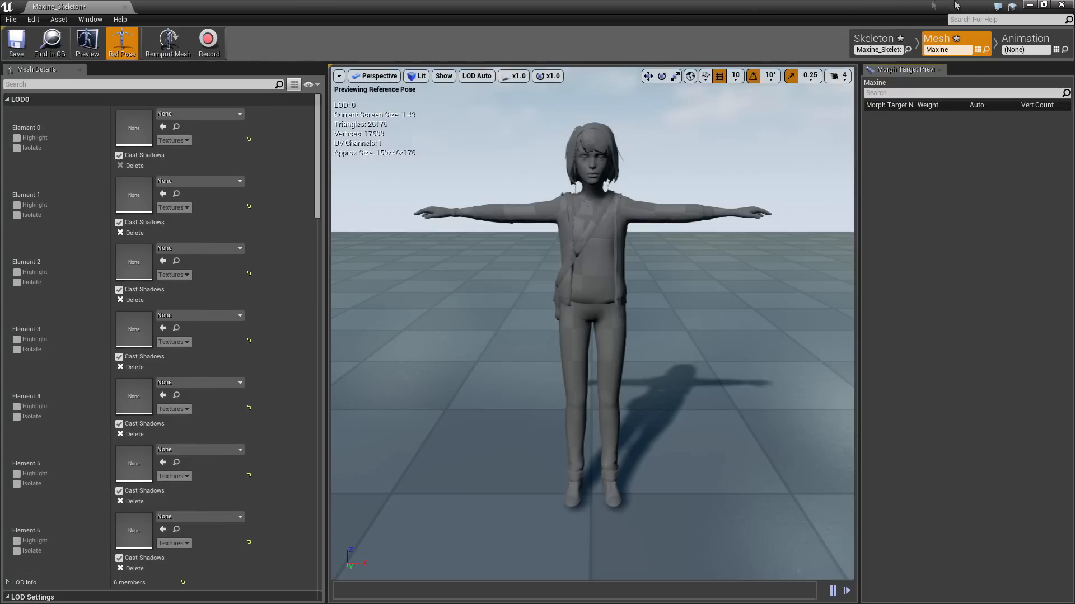
pyautogui.click(1062, 4)
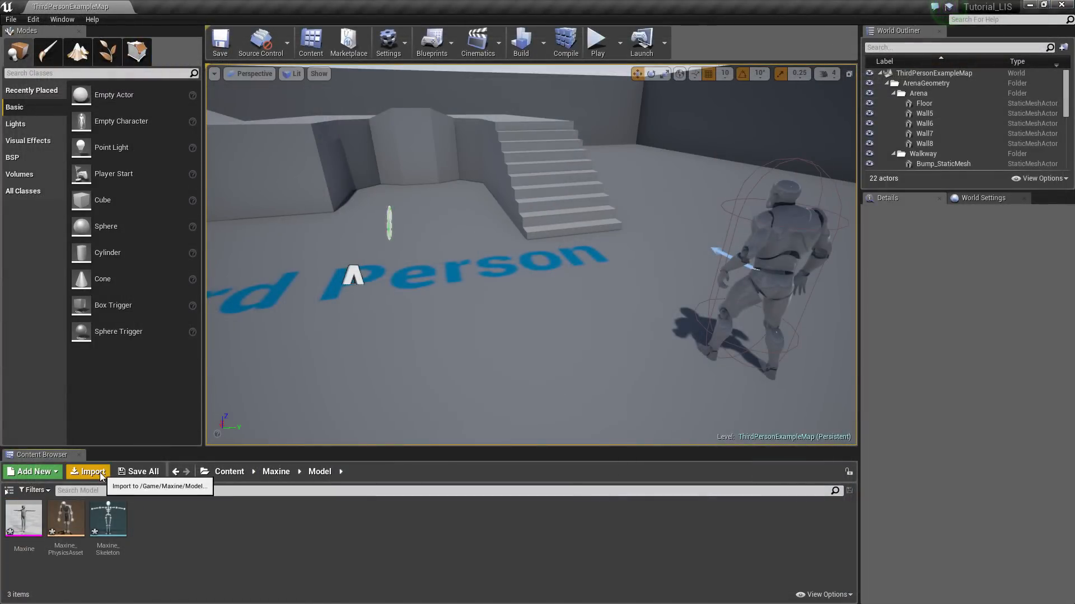
pyautogui.hotkey('alt', 'Left')
# Import all 13 texture images into Maxine's Texture folder
pyautogui.hotkey('alt', 'Right')
pyautogui.click(276, 472)
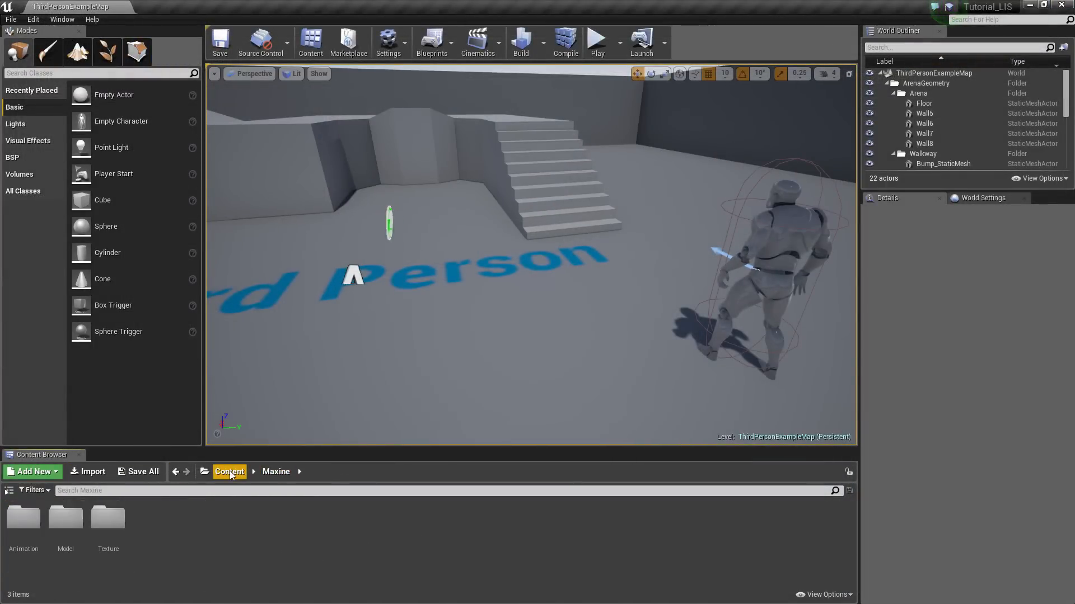
pyautogui.doubleClick(108, 520)
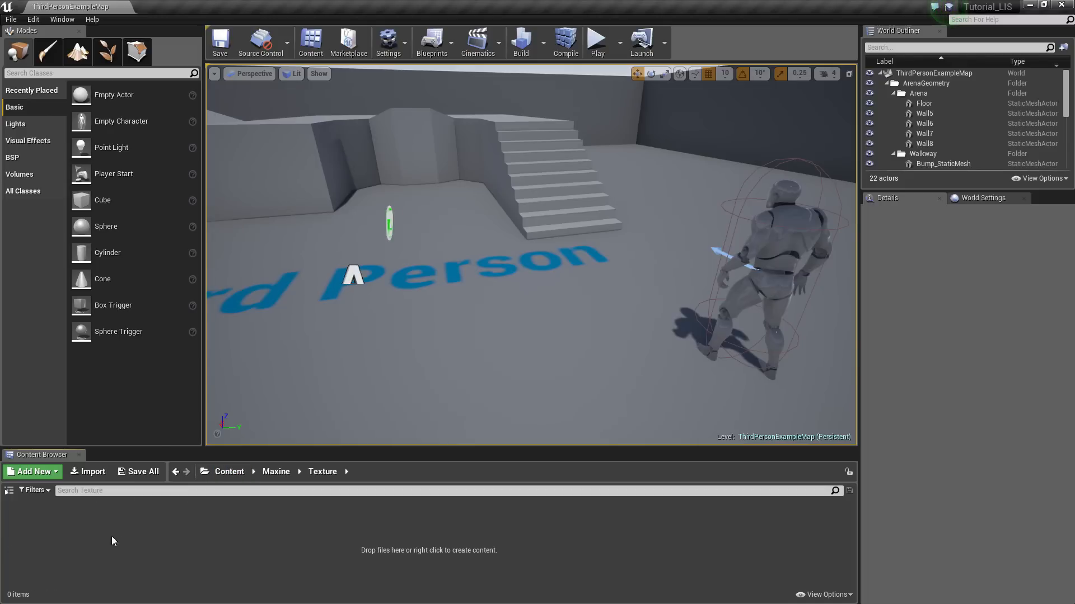
pyautogui.click(84, 473)
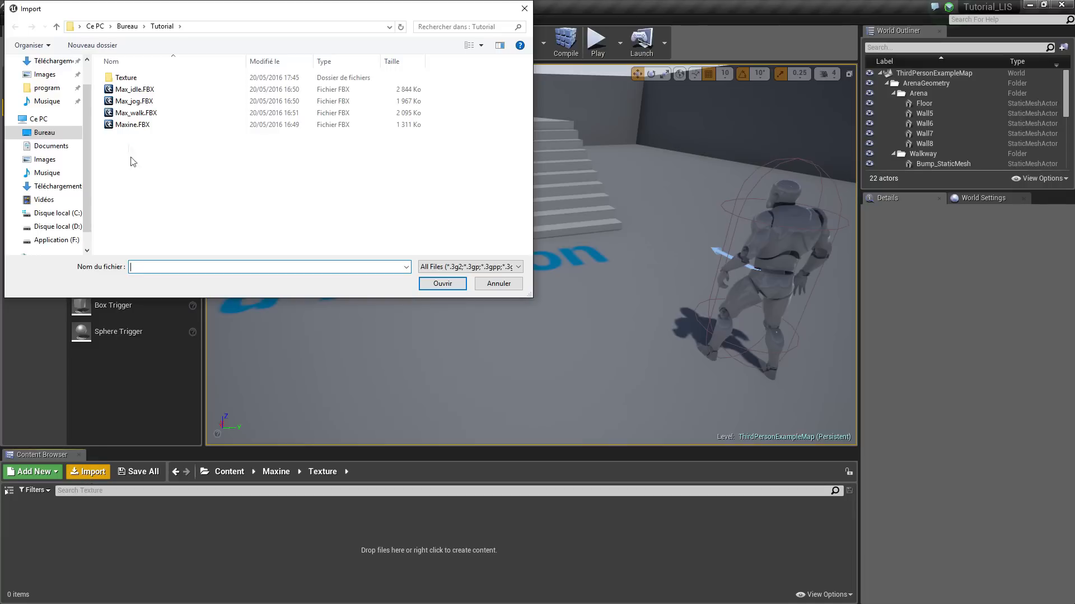
pyautogui.doubleClick(144, 80)
pyautogui.moveTo(196, 247); pyautogui.dragTo(139, 73)
pyautogui.click(442, 283)
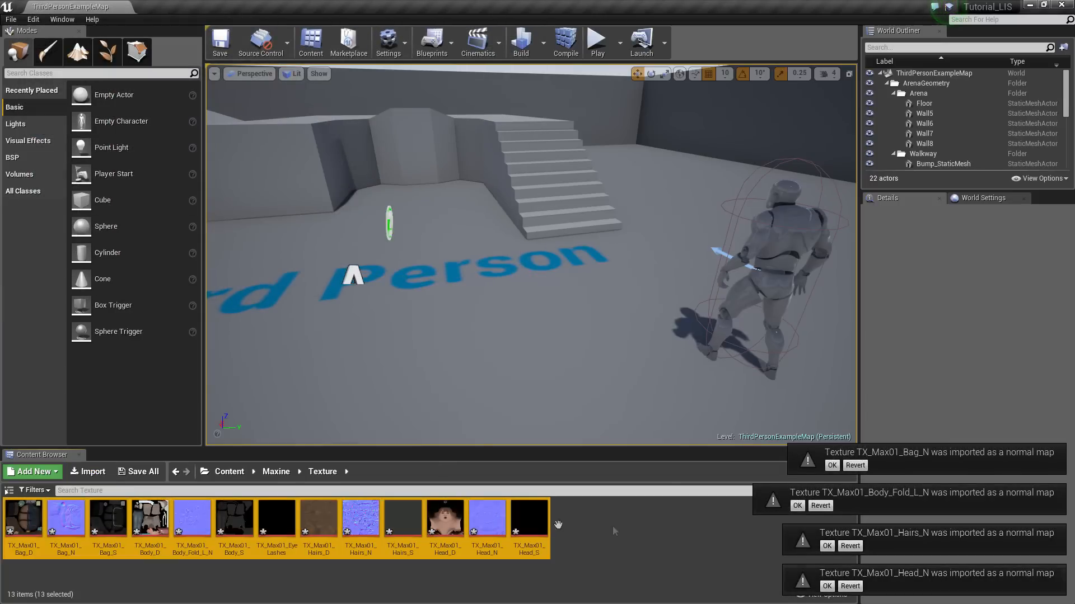
pyautogui.click(633, 553)
# Dismiss the four normal-map notices, save all new assets, and return to Maxine
pyautogui.click(833, 465)
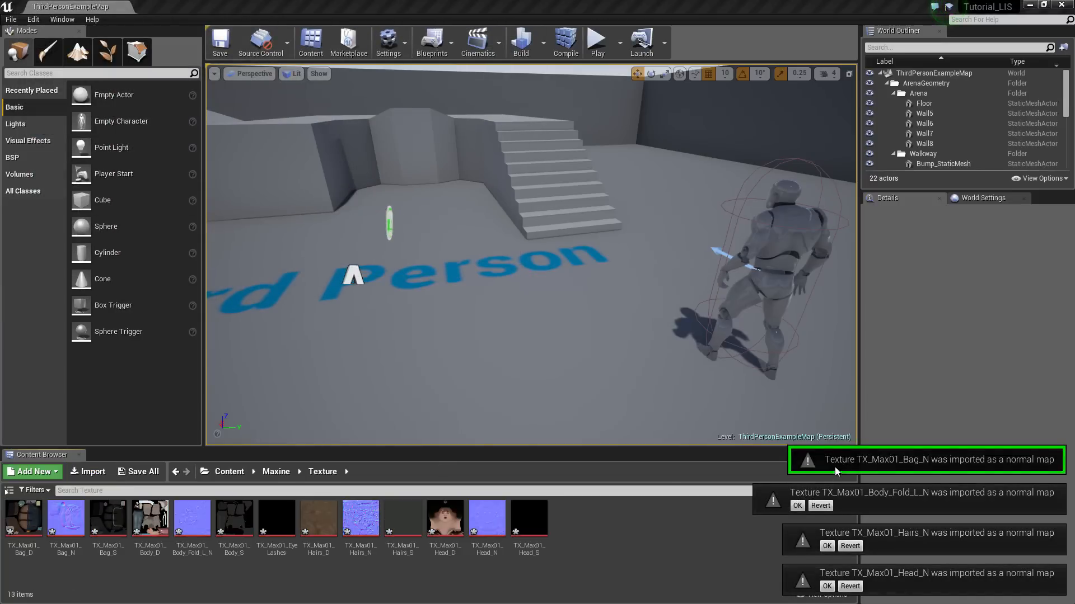
pyautogui.click(797, 506)
pyautogui.click(826, 545)
pyautogui.click(827, 586)
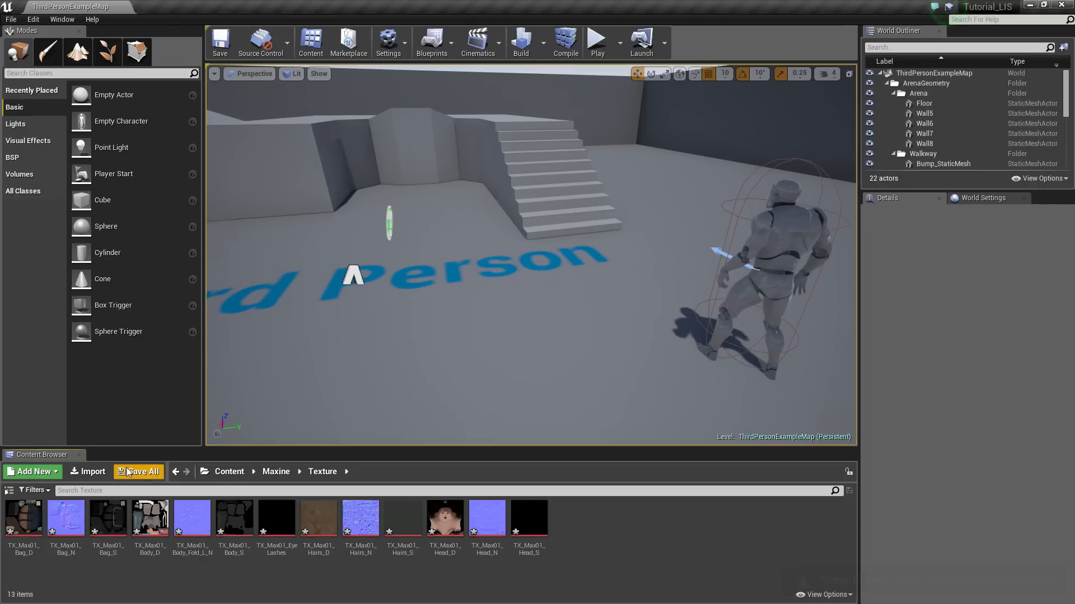
pyautogui.click(138, 471)
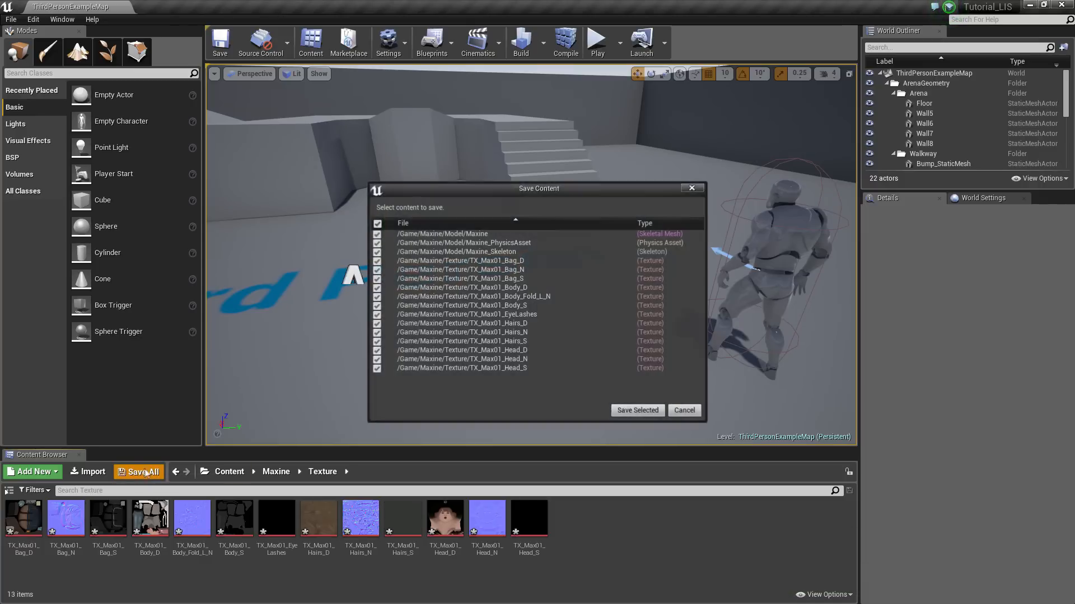
pyautogui.click(637, 411)
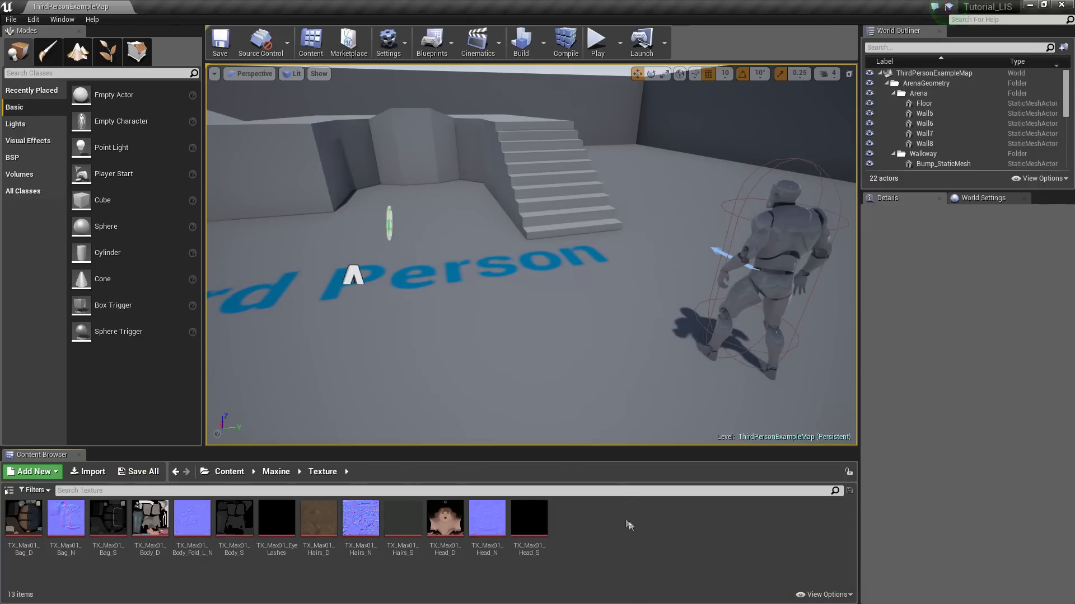
pyautogui.click(277, 472)
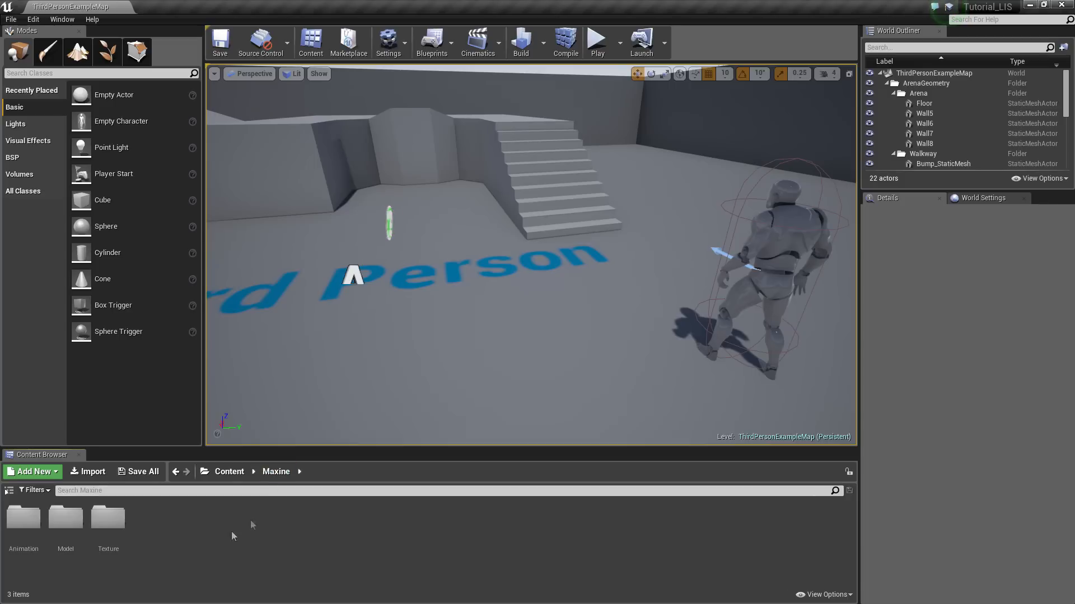
# In the Animation folder, choose Max_idle, Max_jog and Max_walk FBX files for import
pyautogui.click(35, 526)
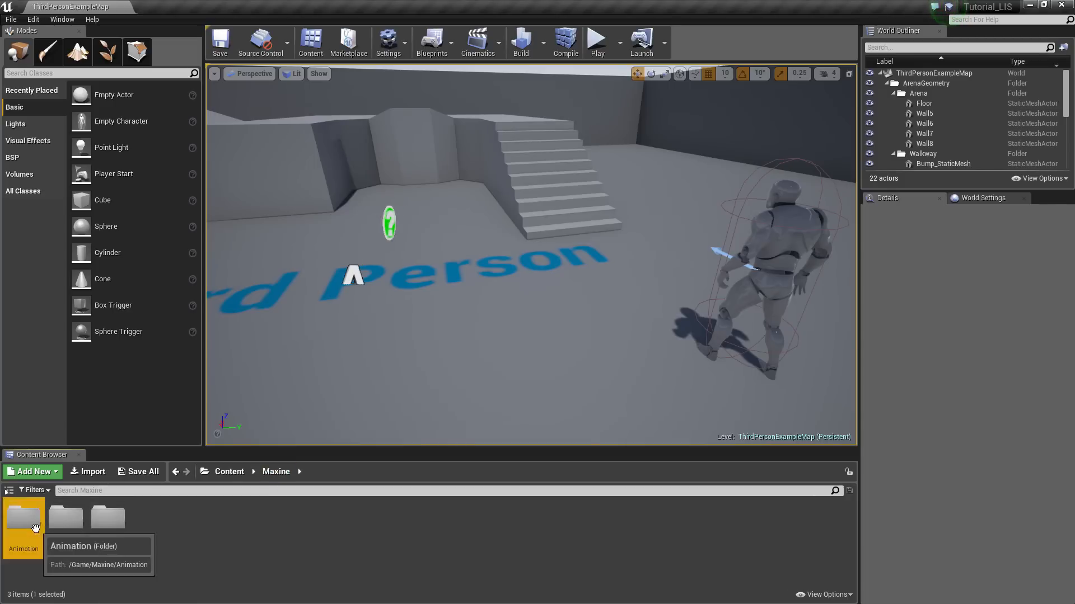
pyautogui.doubleClick(35, 527)
pyautogui.click(93, 473)
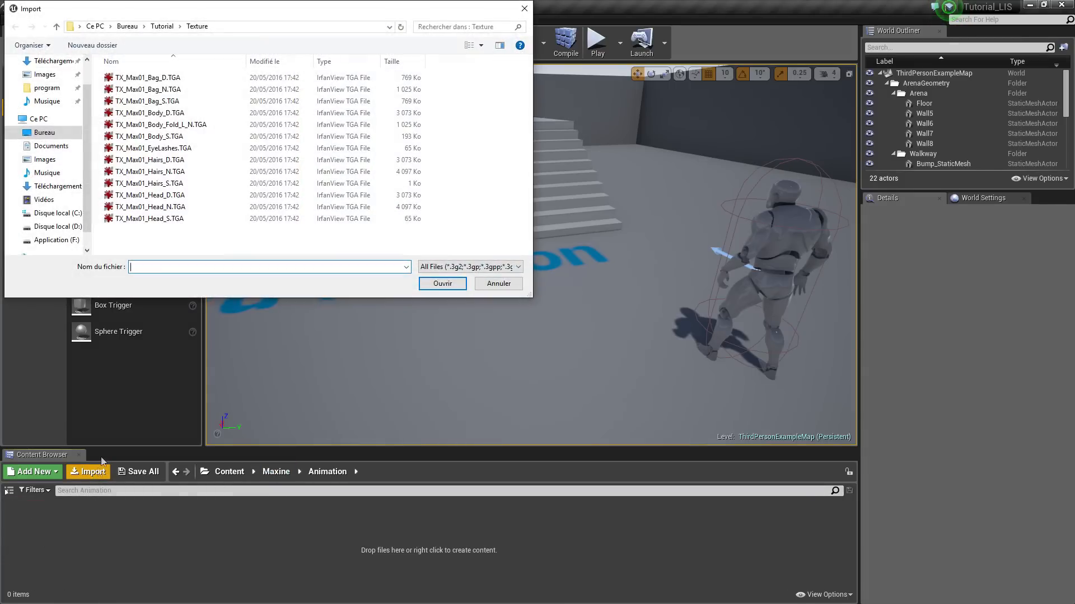
pyautogui.click(163, 28)
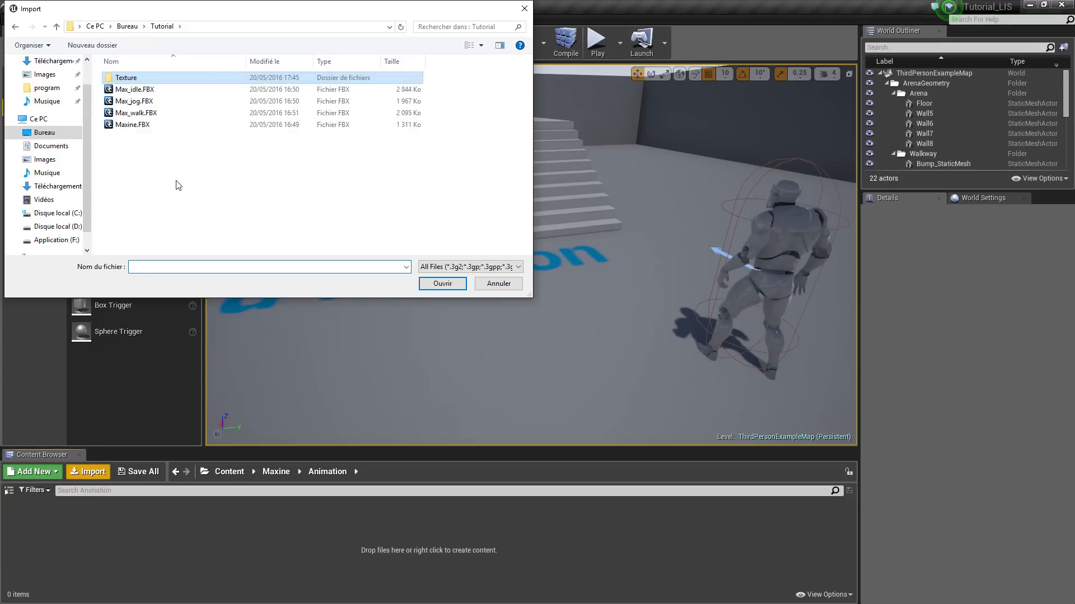
pyautogui.click(134, 91)
pyautogui.keyDown('ctrl'); pyautogui.click(137, 104); pyautogui.keyUp('ctrl')
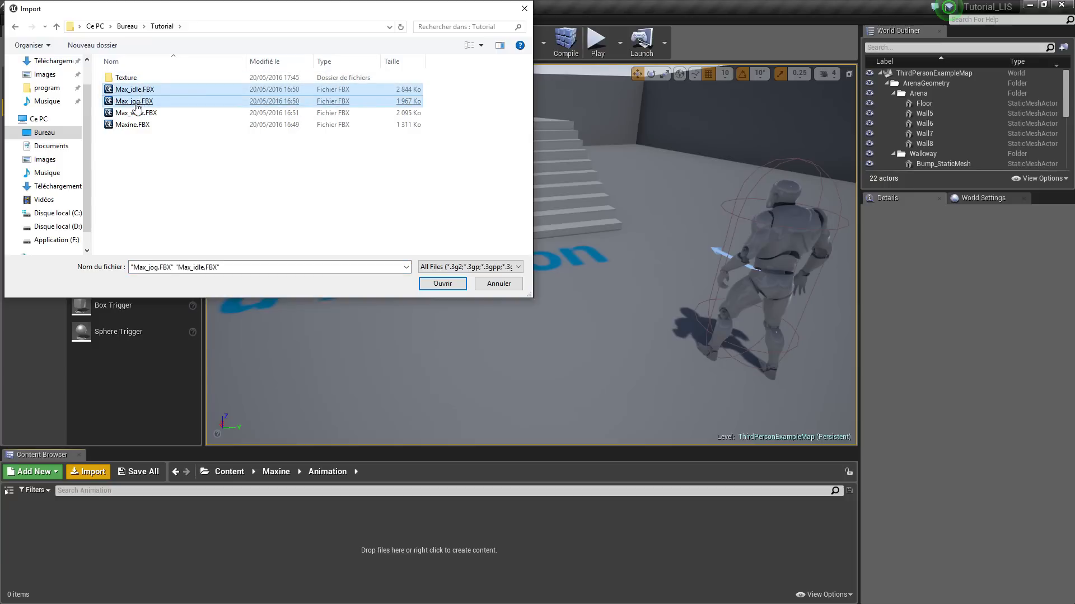
pyautogui.keyDown('ctrl'); pyautogui.click(128, 116); pyautogui.keyUp('ctrl')
pyautogui.click(442, 283)
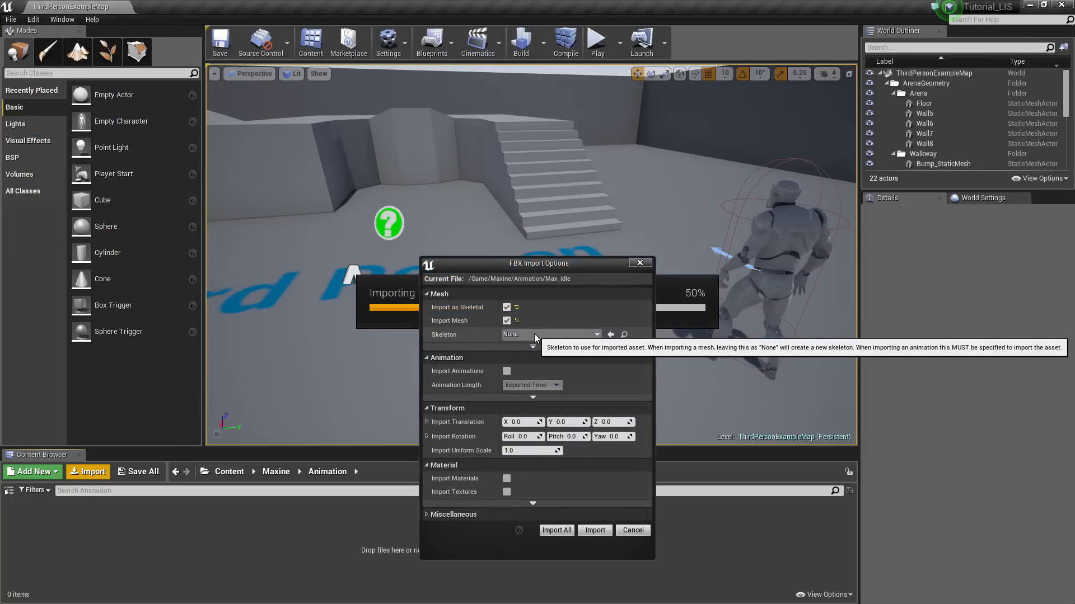
# Import all three using Maxine_Skeleton with Import Animations enabled
pyautogui.click(534, 334)
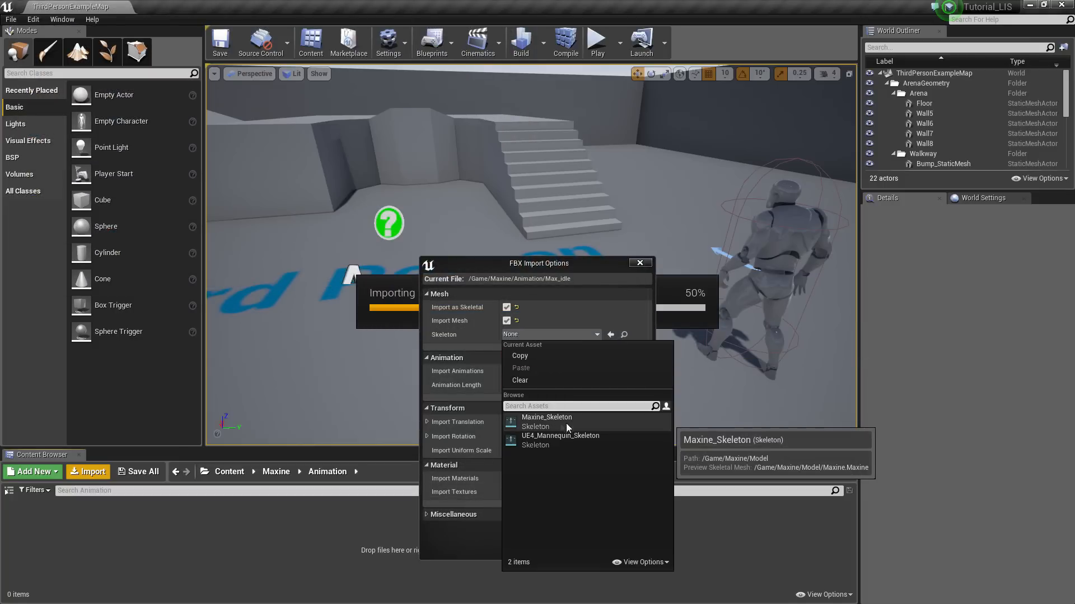
pyautogui.click(549, 421)
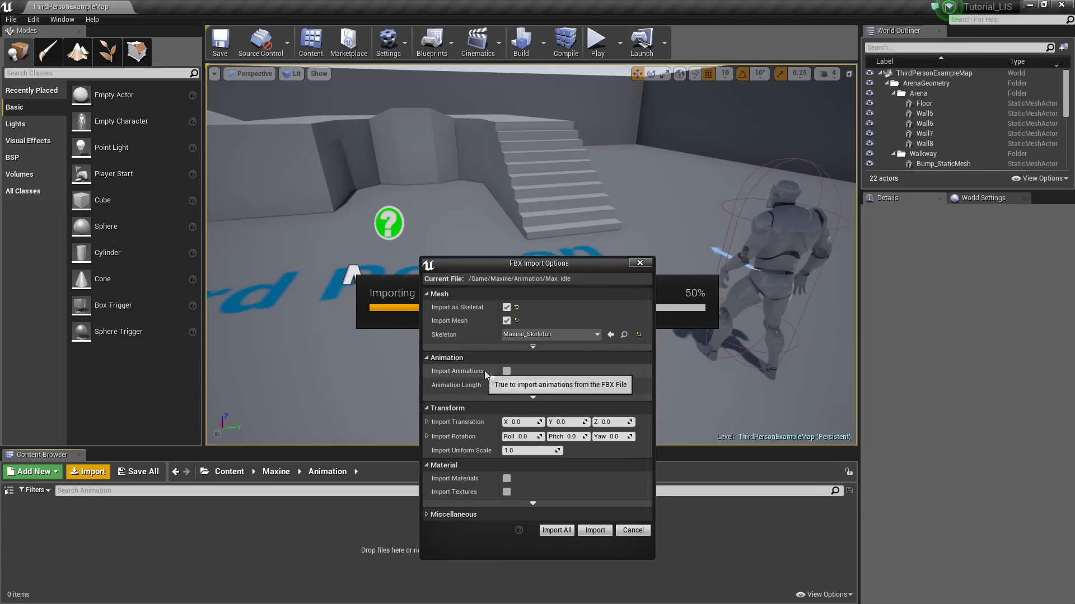
pyautogui.click(507, 371)
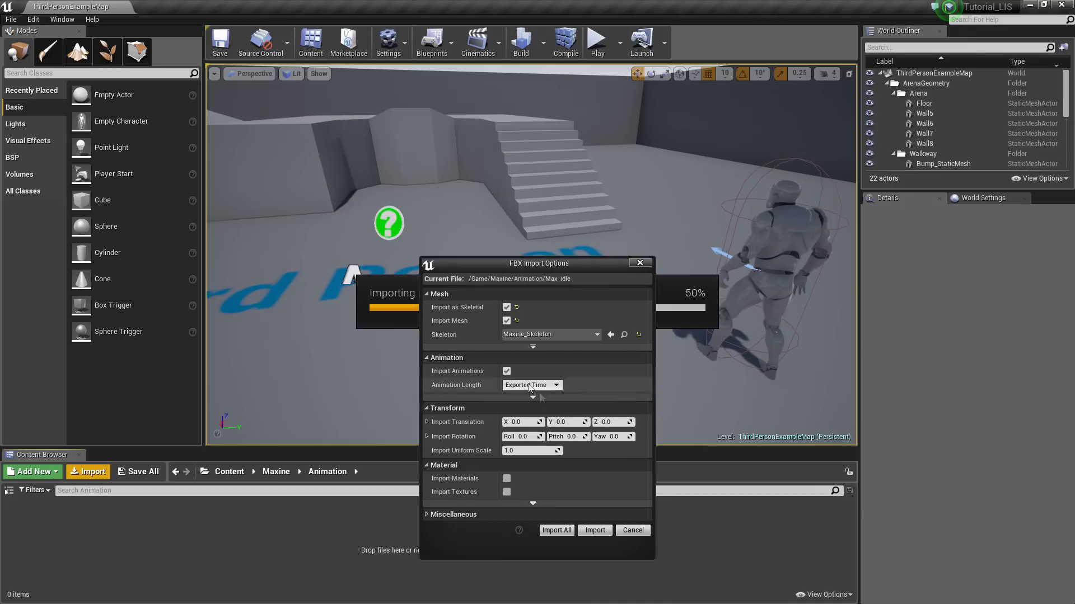
pyautogui.click(567, 532)
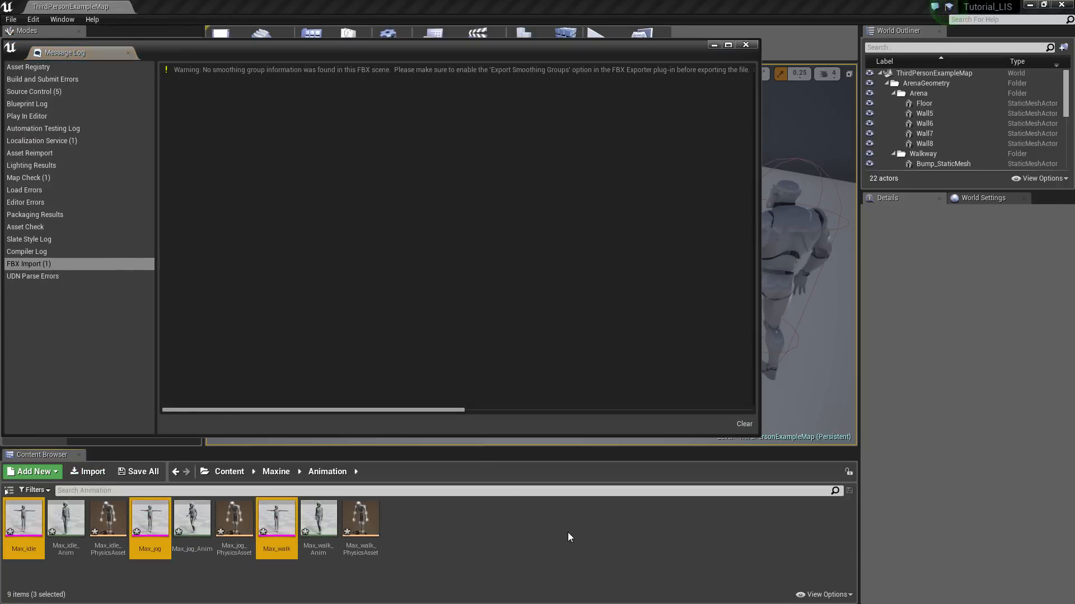
pyautogui.click(746, 44)
pyautogui.click(462, 560)
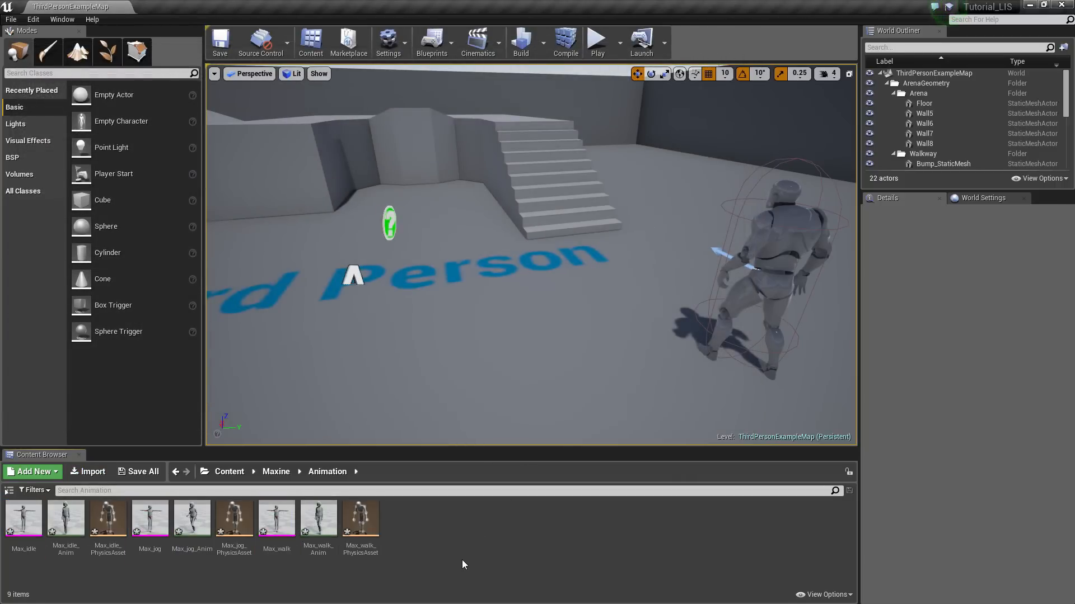
# Select the extra Max_idle, Max_jog and Max_walk meshes and their physics assets
pyautogui.rightClick(25, 547)
pyautogui.click(66, 572)
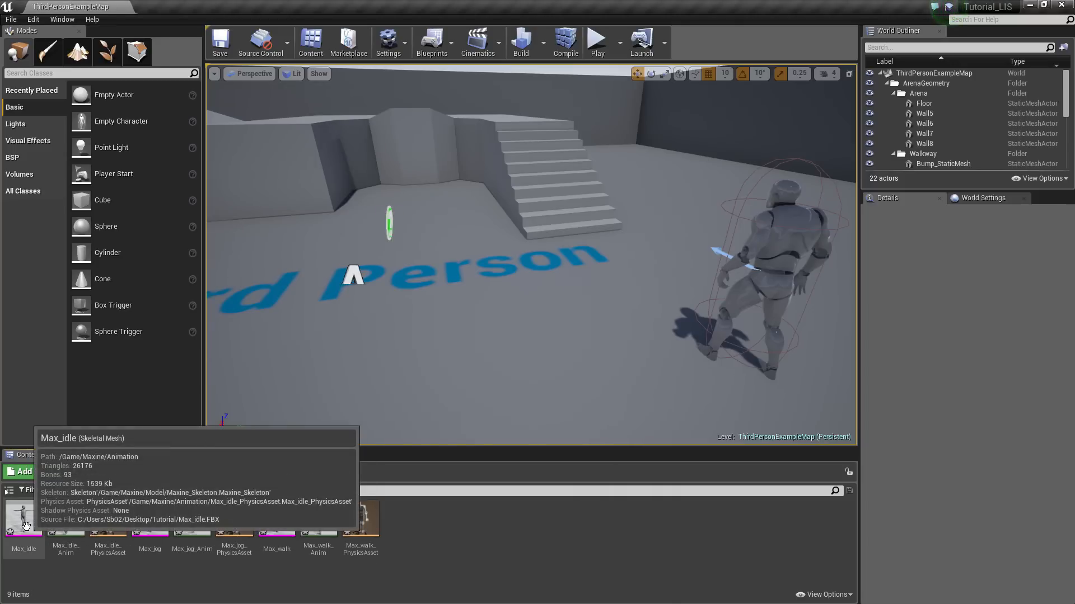
pyautogui.click(22, 536)
pyautogui.keyDown('ctrl'); pyautogui.click(108, 524); pyautogui.keyUp('ctrl')
pyautogui.keyDown('ctrl'); pyautogui.click(150, 543); pyautogui.keyUp('ctrl')
pyautogui.keyDown('ctrl'); pyautogui.click(234, 523); pyautogui.keyUp('ctrl')
pyautogui.keyDown('ctrl'); pyautogui.click(277, 520); pyautogui.keyUp('ctrl')
pyautogui.keyDown('ctrl'); pyautogui.click(361, 521); pyautogui.keyUp('ctrl')
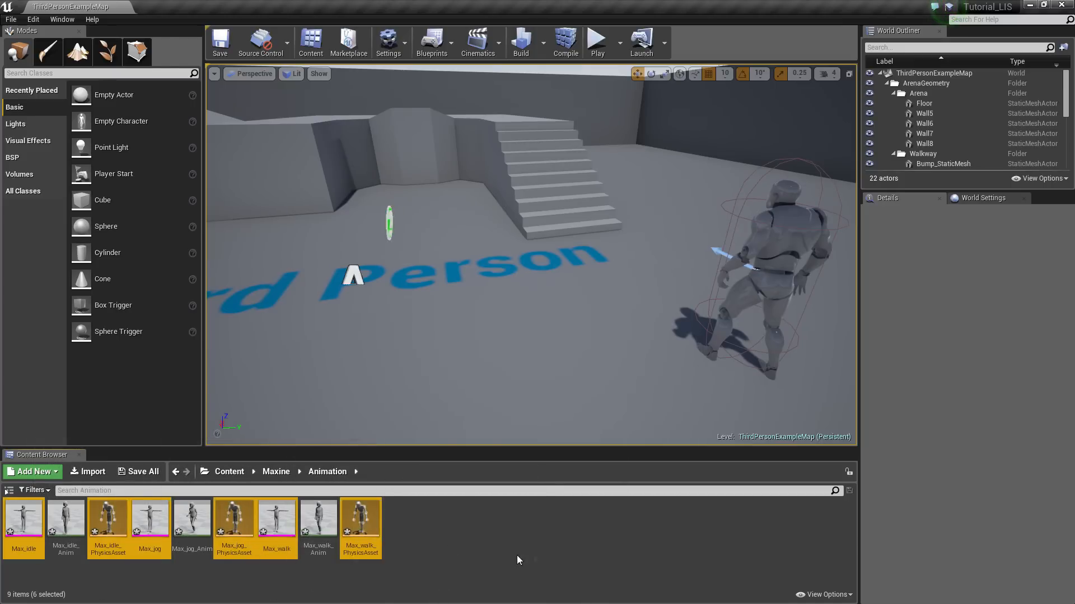
pyautogui.rightClick(373, 507)
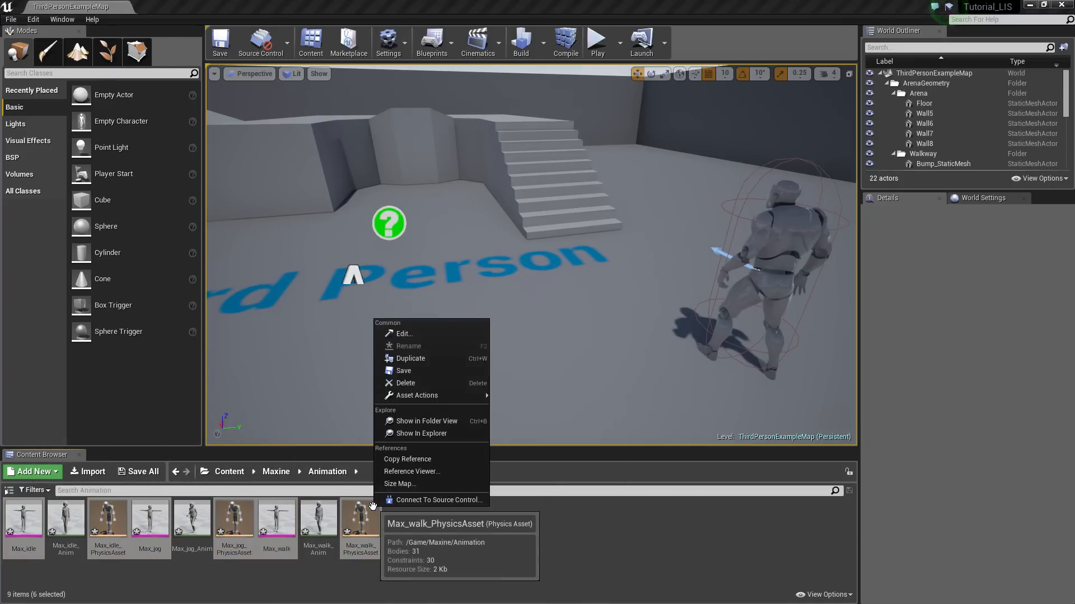
# Delete the six extra assets and preview the idle, jog and walk animations
pyautogui.click(414, 387)
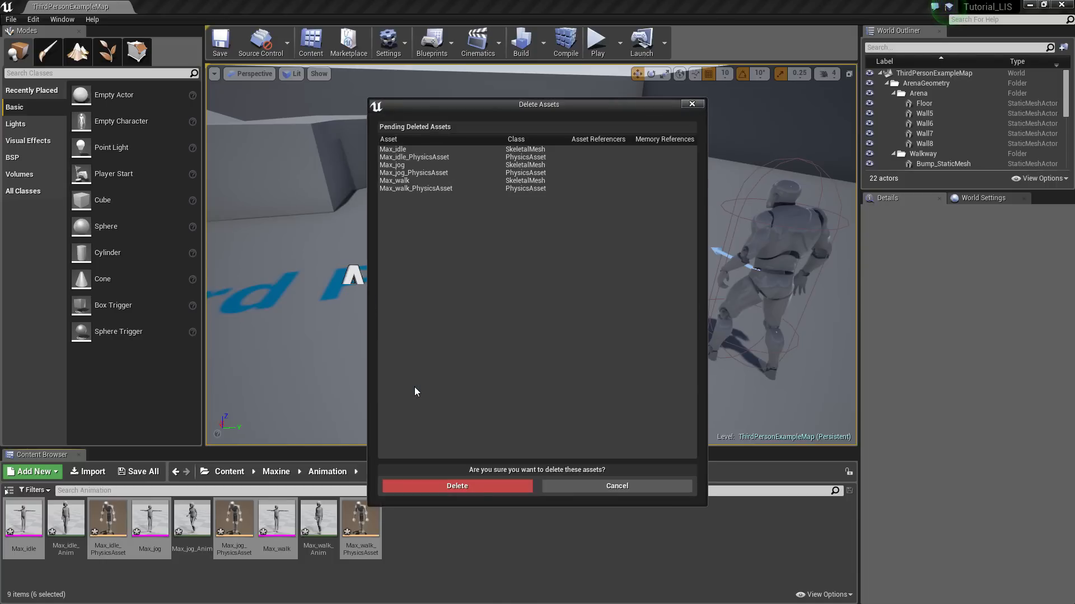
pyautogui.click(472, 487)
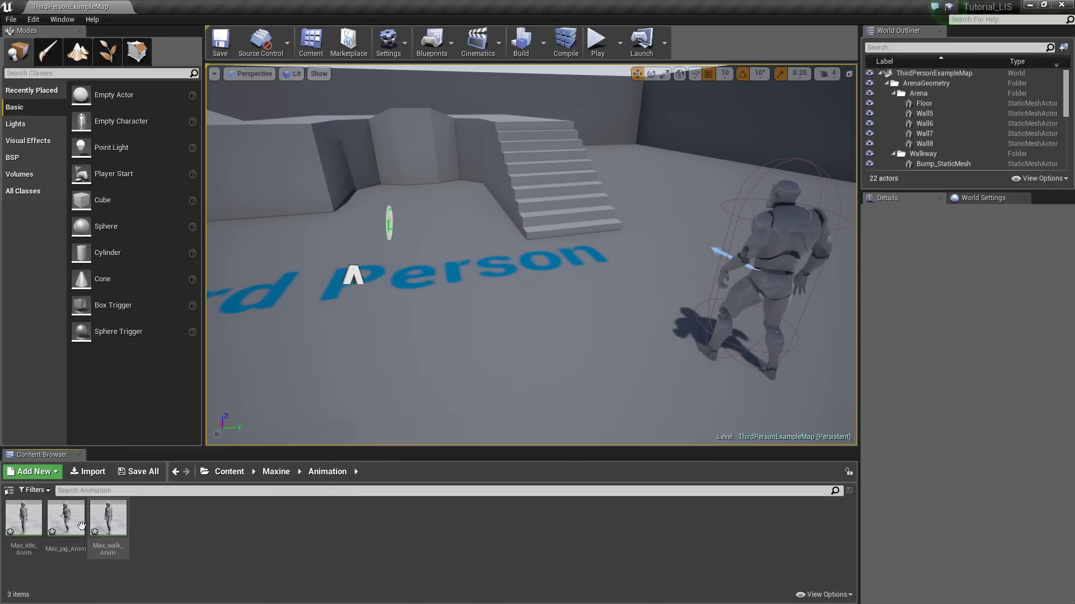
pyautogui.doubleClick(23, 517)
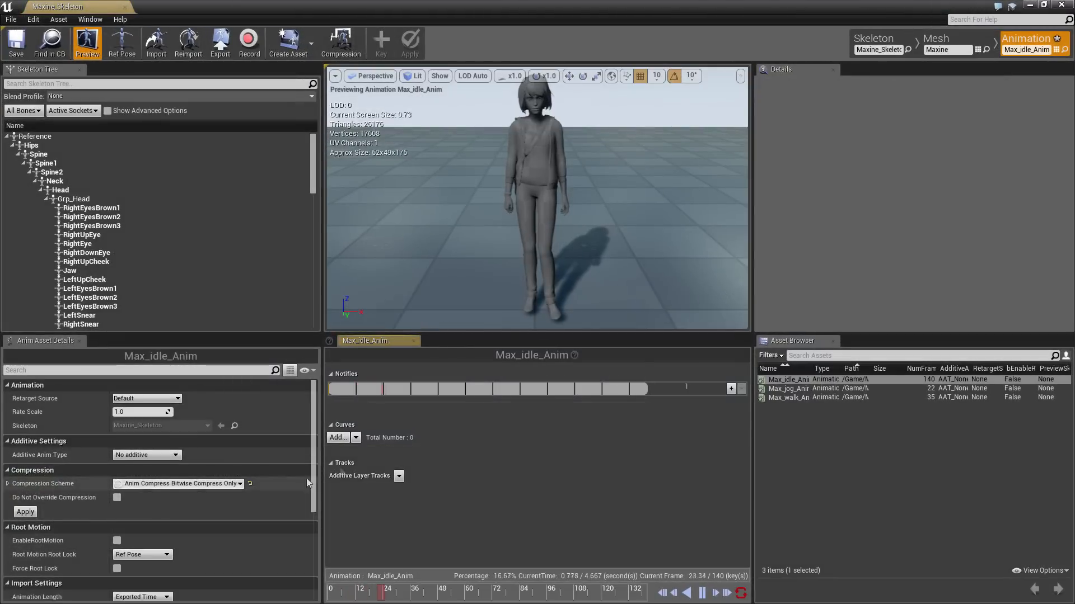
pyautogui.click(787, 389)
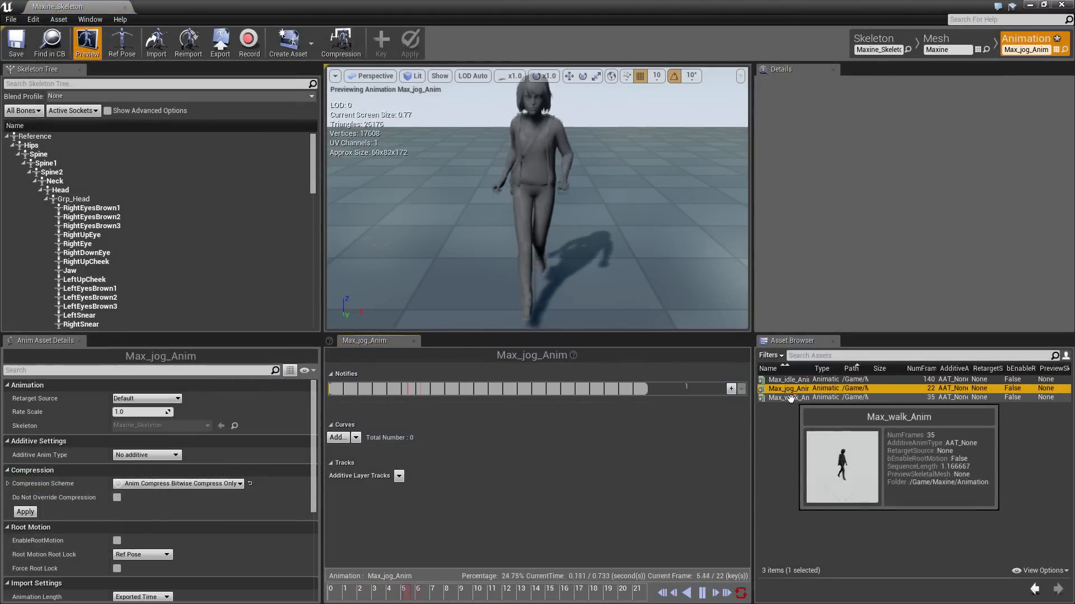
pyautogui.click(788, 398)
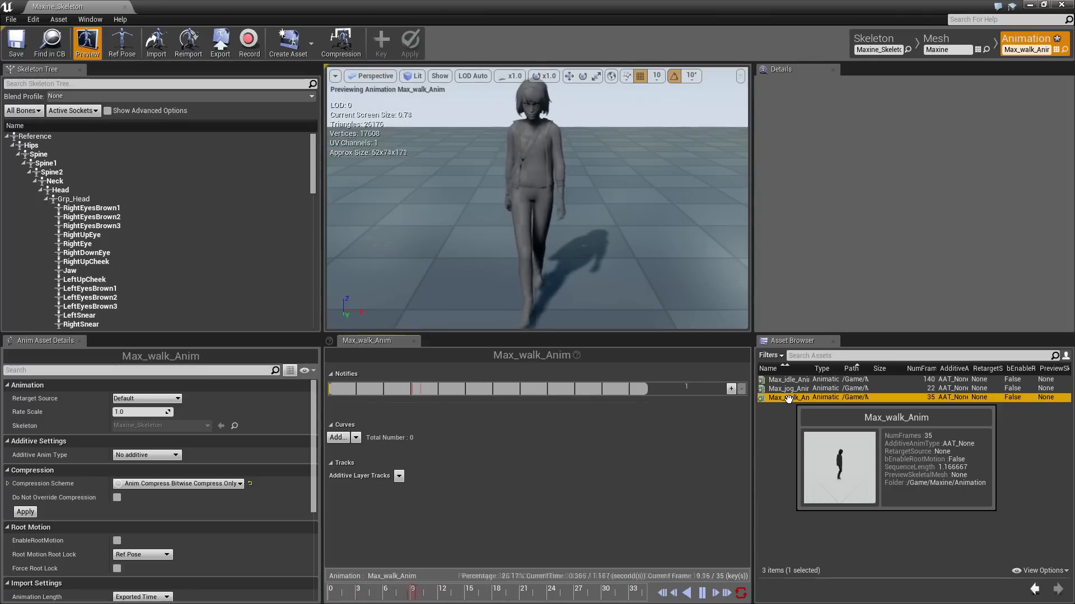
pyautogui.click(1062, 5)
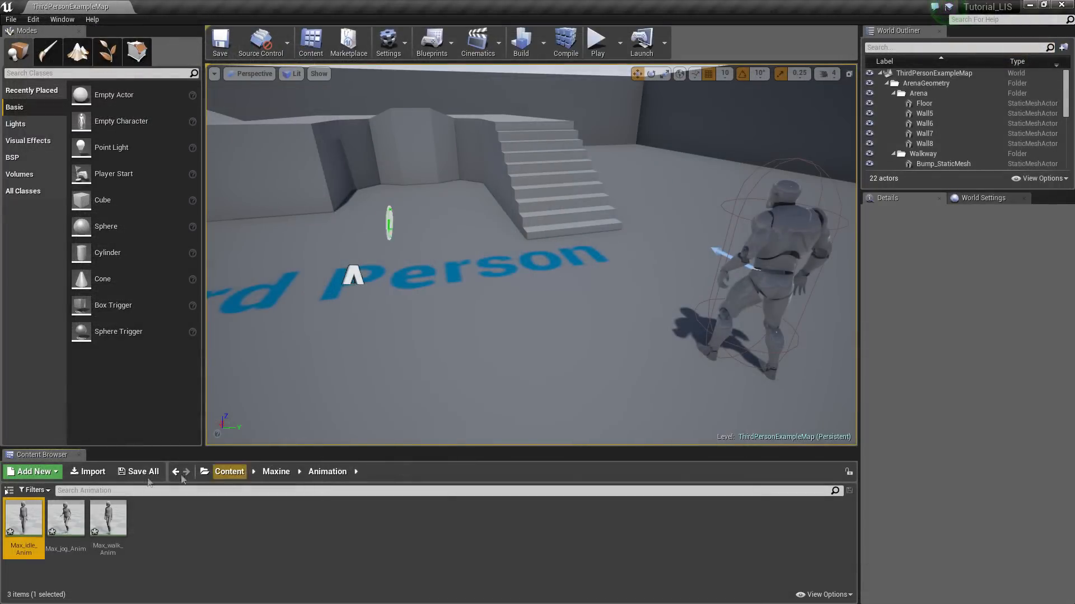
# Save the three animations and open Maxine's Texture folder
pyautogui.click(140, 472)
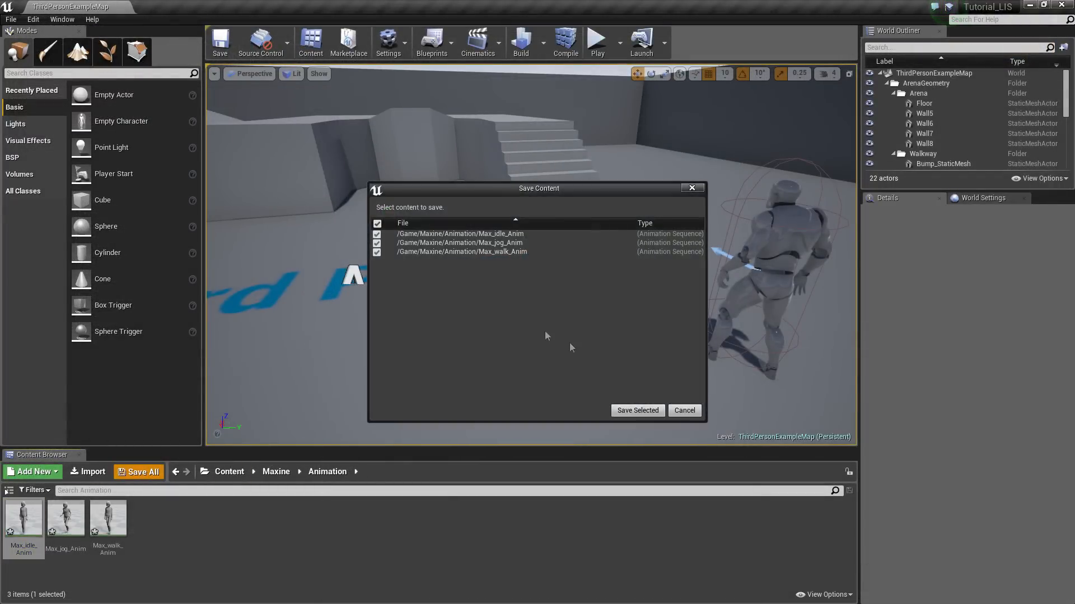
pyautogui.click(628, 409)
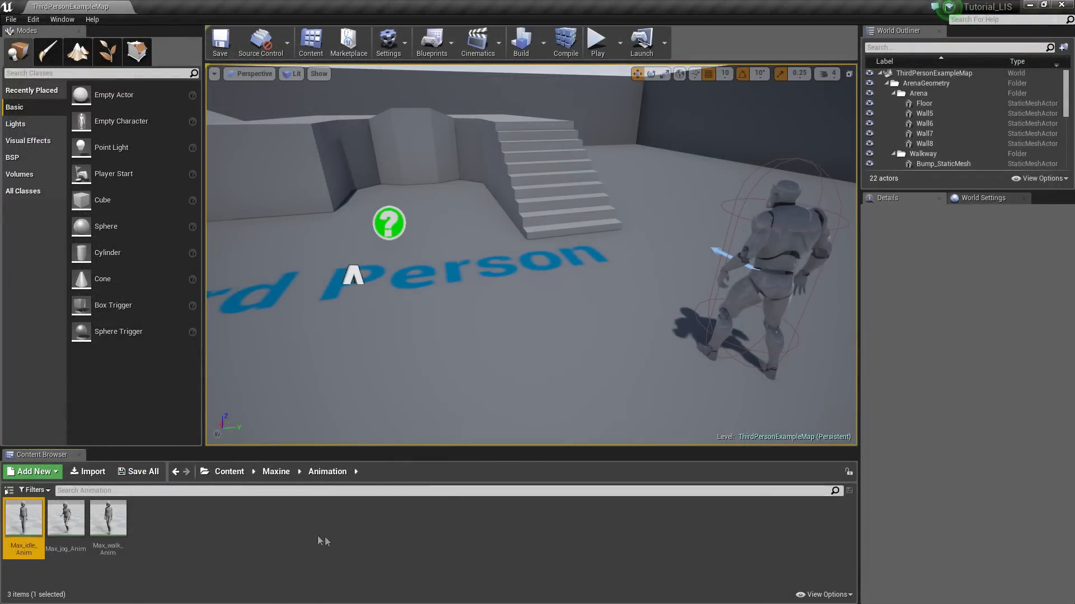
pyautogui.click(276, 472)
pyautogui.doubleClick(116, 532)
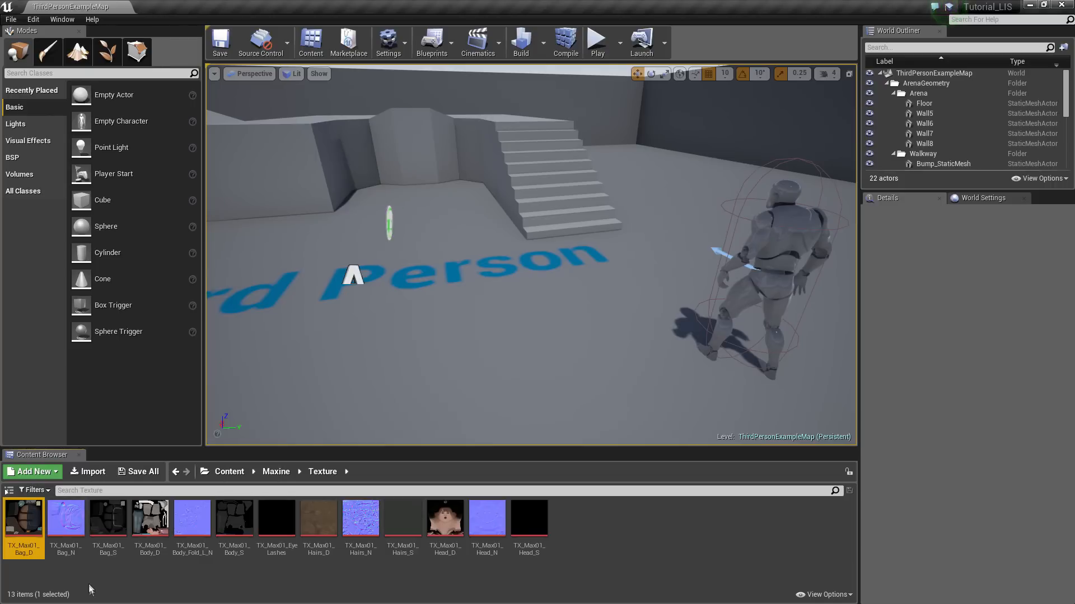
# Create materials from the Bag, Body, EyeLashes, Hairs and Head diffuse textures
pyautogui.keyDown('ctrl'); pyautogui.click(157, 536); pyautogui.keyUp('ctrl')
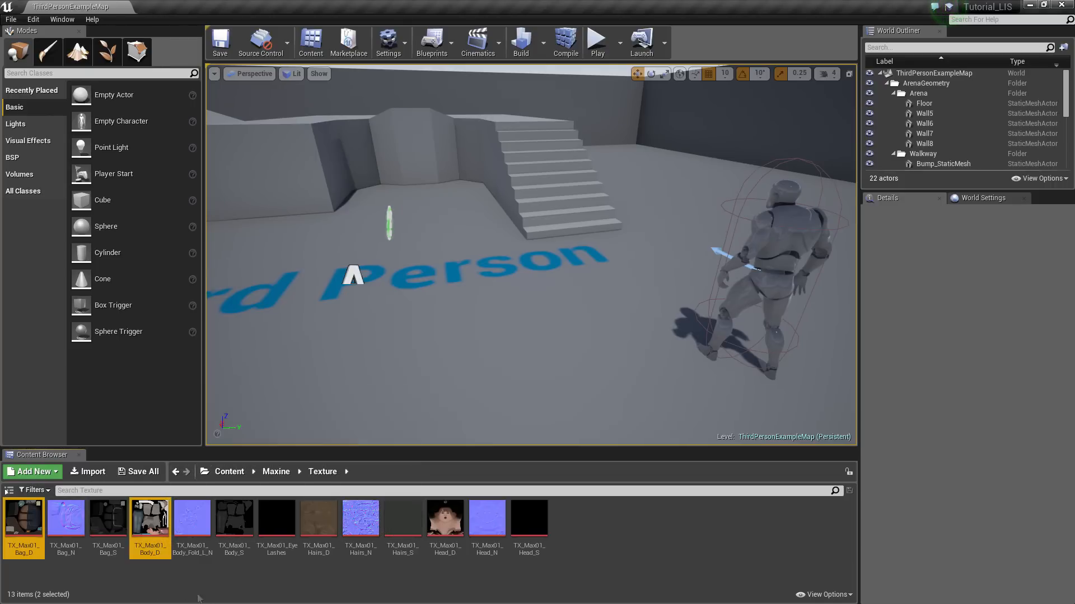
pyautogui.keyDown('ctrl'); pyautogui.click(320, 532); pyautogui.keyUp('ctrl')
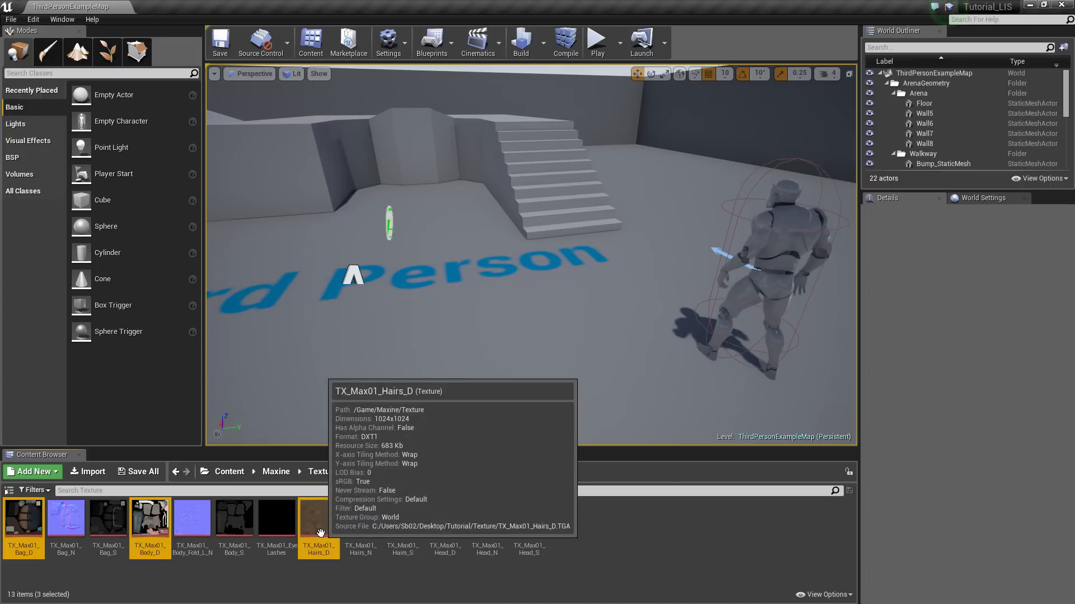
pyautogui.keyDown('ctrl'); pyautogui.click(275, 527); pyautogui.keyUp('ctrl')
pyautogui.keyDown('ctrl'); pyautogui.click(445, 524); pyautogui.keyUp('ctrl')
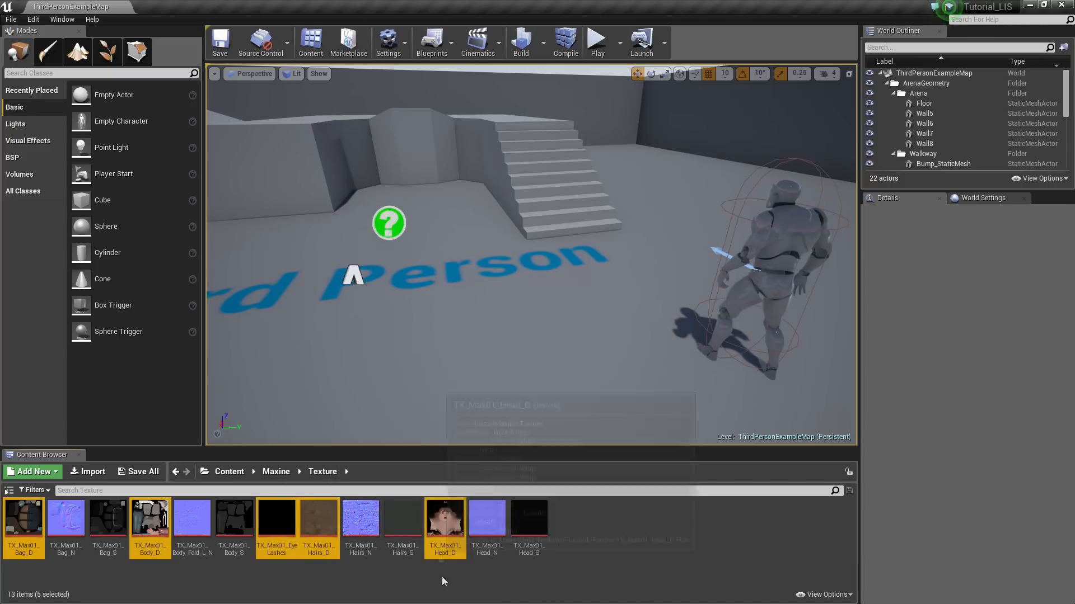
pyautogui.rightClick(279, 531)
pyautogui.click(334, 229)
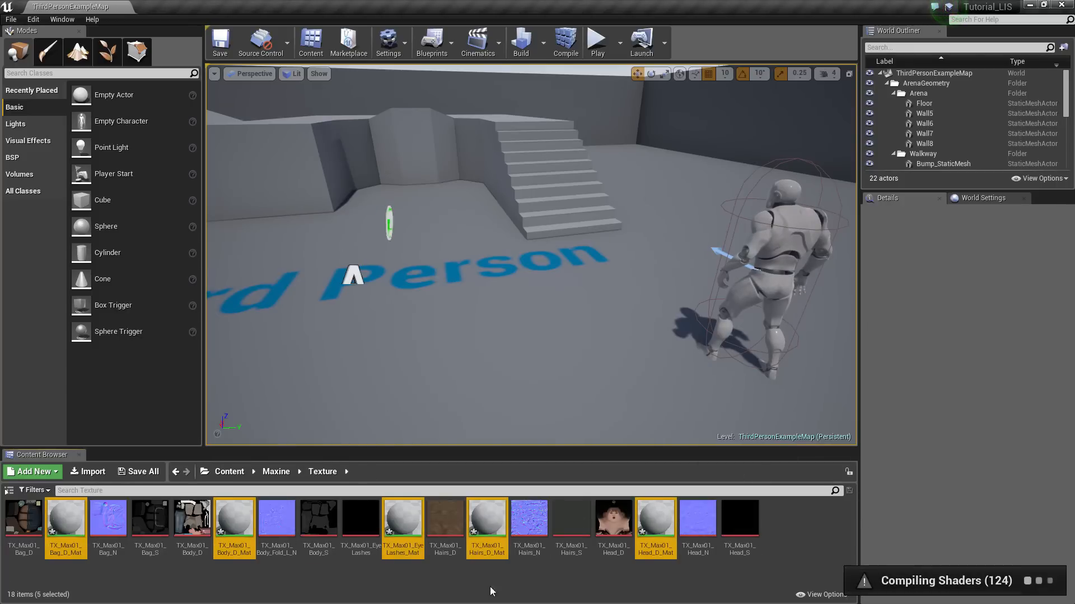
pyautogui.click(358, 579)
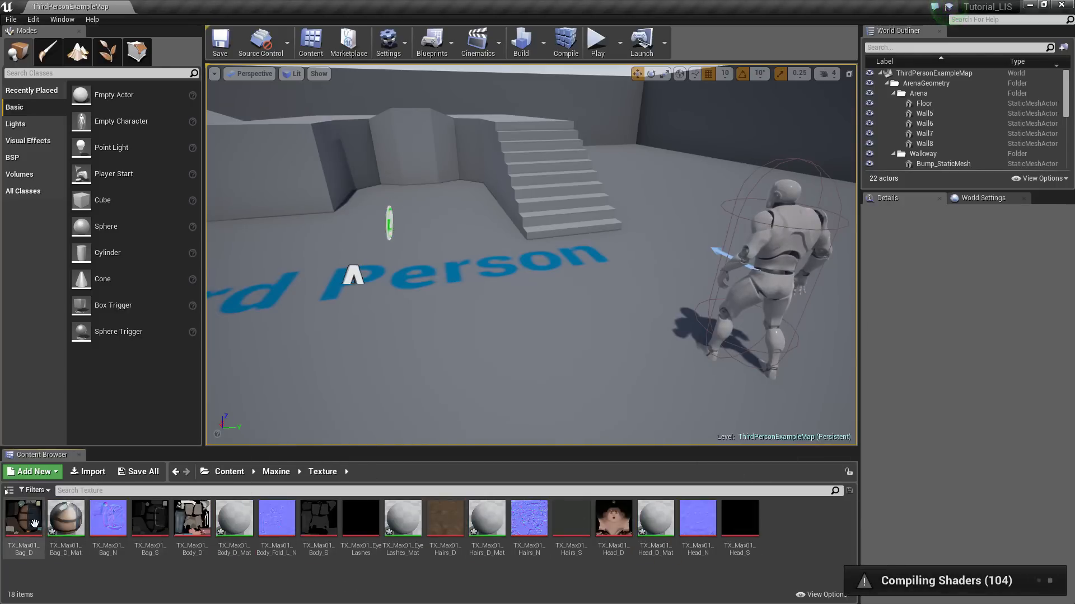
# Open TX_Max01_Bag_D_Mat and arrange the material editor window and graph
pyautogui.doubleClick(63, 526)
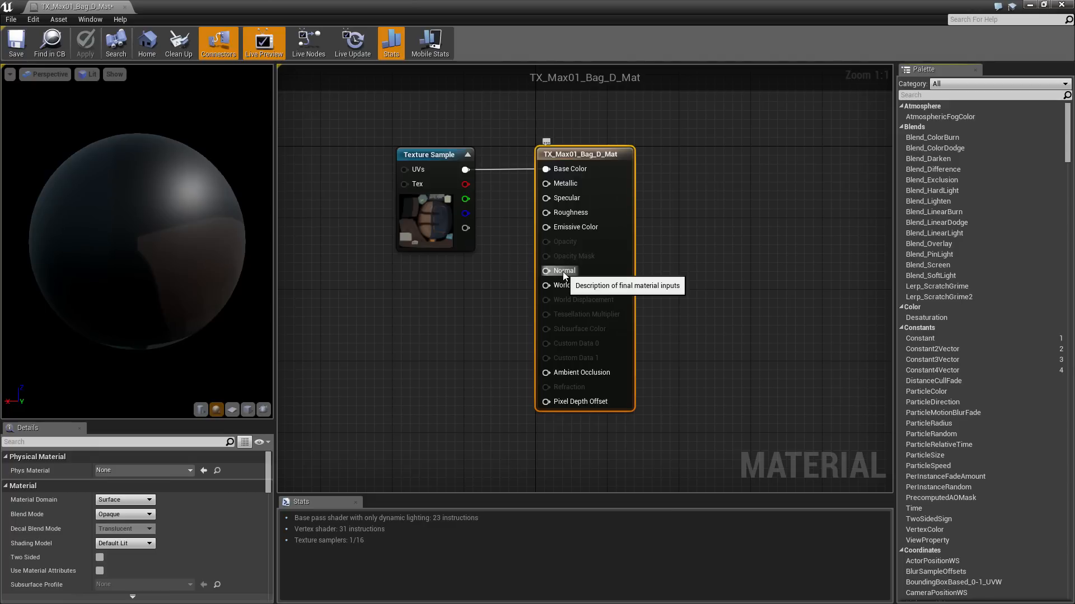
pyautogui.click(1043, 5)
pyautogui.moveTo(413, 130); pyautogui.dragTo(477, 53)
pyautogui.scroll(-1, 403, 196)
pyautogui.moveTo(389, 230); pyautogui.dragTo(311, 166, button='right')
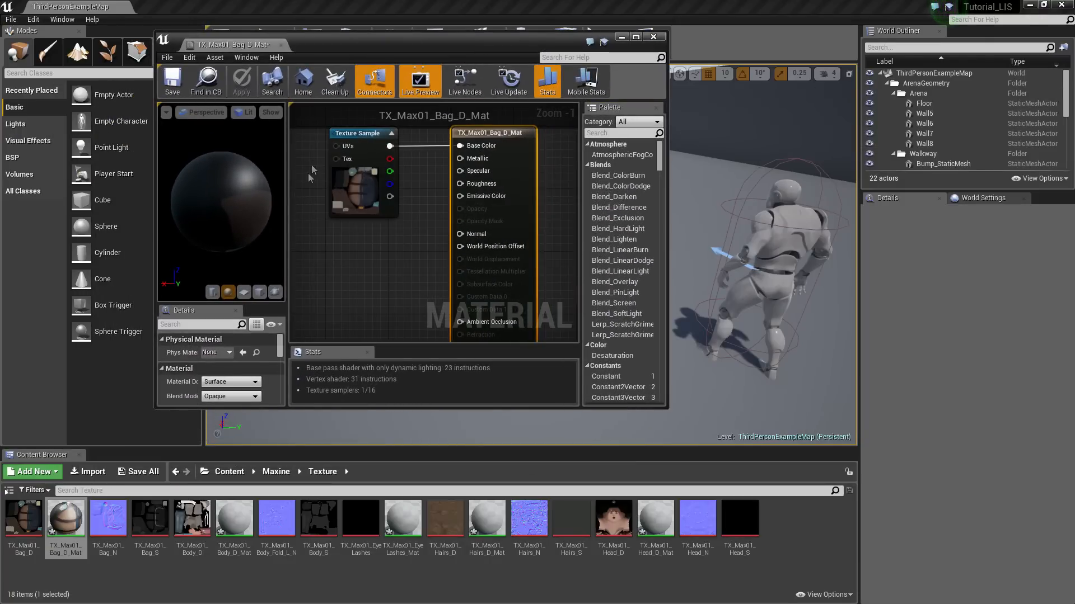
pyautogui.click(105, 580)
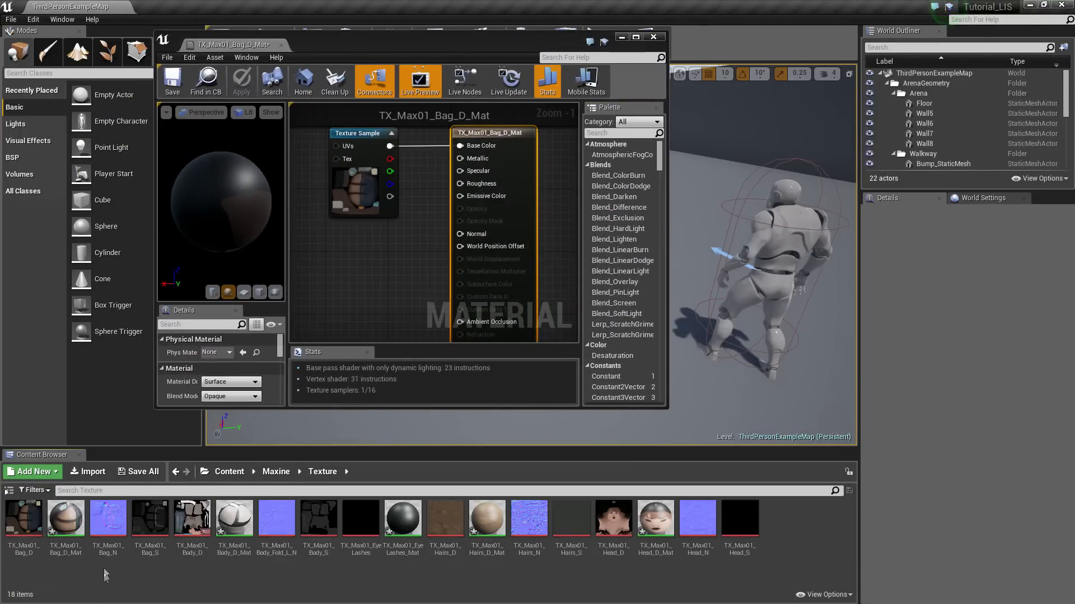
# Wire Bag_N into Normal and place Bag_S by the Roughness input
pyautogui.moveTo(108, 520); pyautogui.dragTo(330, 281)
pyautogui.moveTo(388, 301); pyautogui.dragTo(465, 235)
pyautogui.moveTo(164, 533); pyautogui.dragTo(342, 232)
pyautogui.moveTo(413, 214); pyautogui.dragTo(435, 260, button='right')
pyautogui.moveTo(395, 220); pyautogui.dragTo(392, 173)
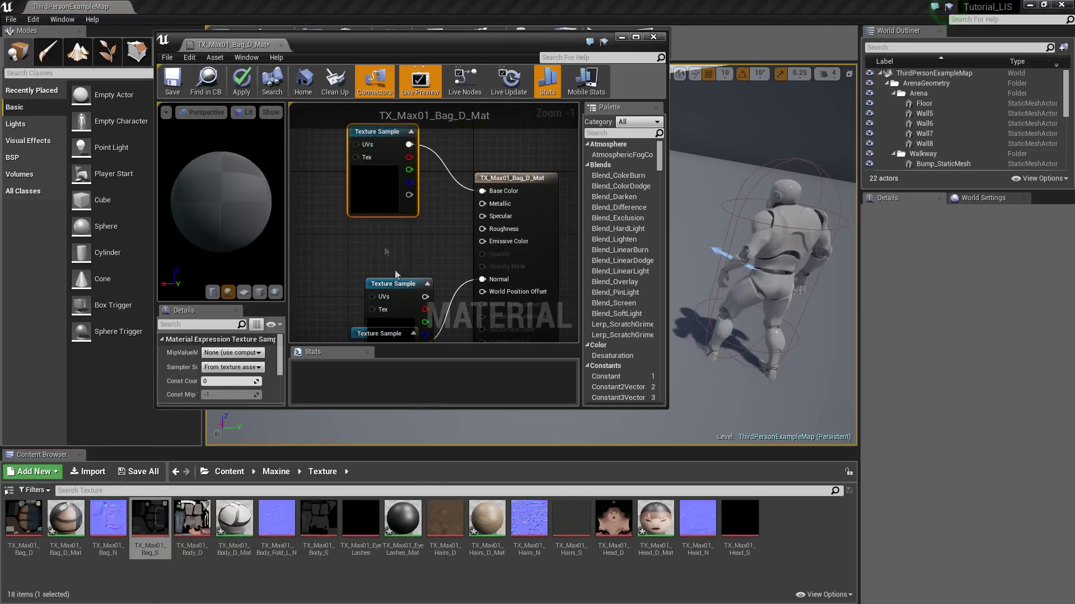
pyautogui.moveTo(386, 252); pyautogui.dragTo(403, 212, button='right')
pyautogui.moveTo(407, 269); pyautogui.dragTo(517, 177)
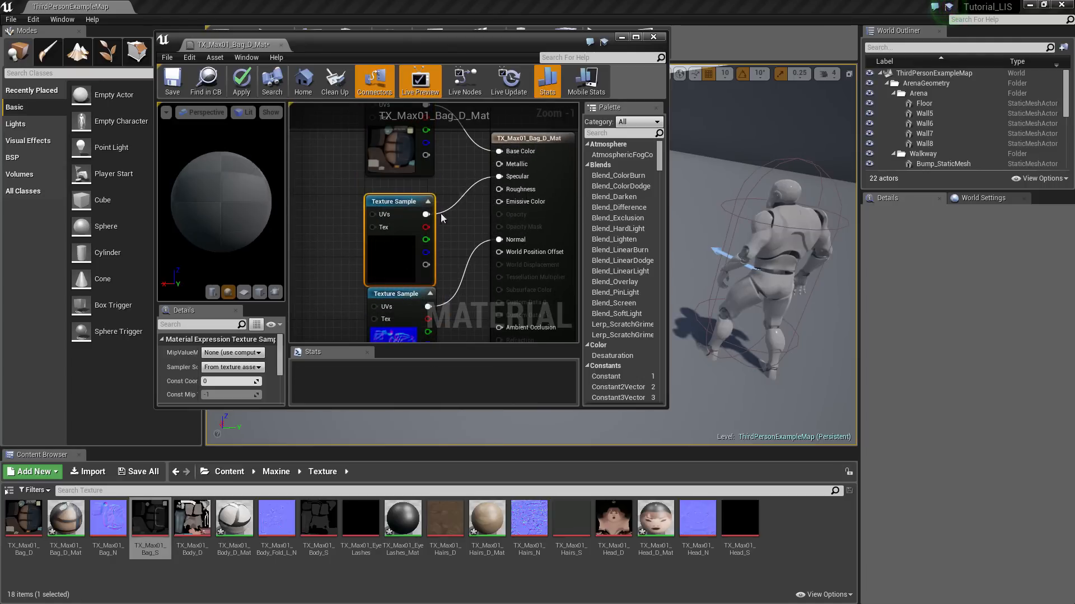
pyautogui.doubleClick(252, 553)
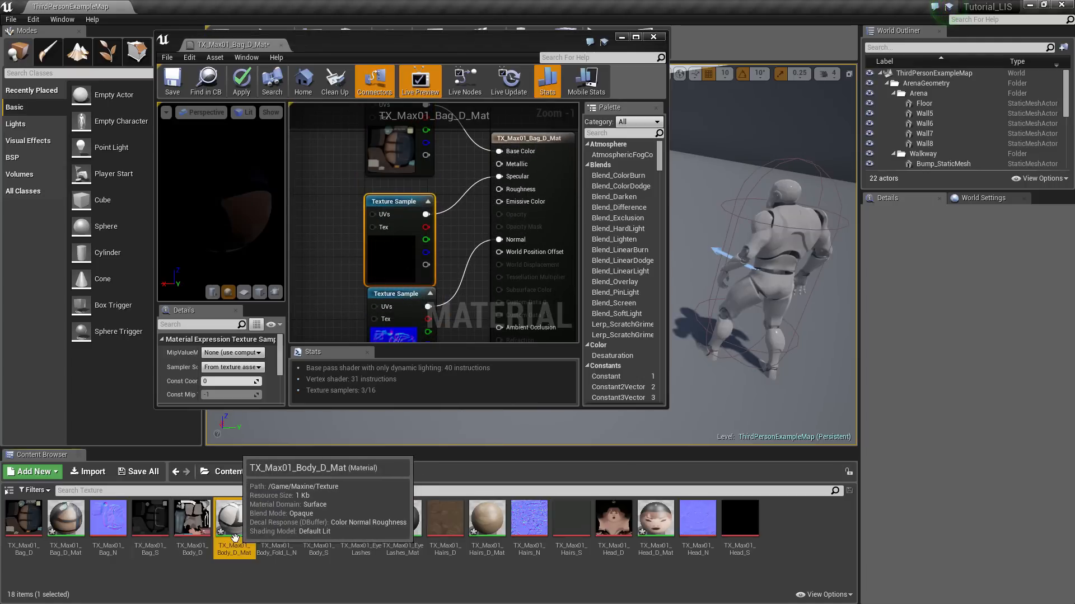
# In Body_D_Mat, wire Body_Fold_L_N into Normal and Body_S into Roughness
pyautogui.moveTo(276, 521); pyautogui.dragTo(313, 291)
pyautogui.moveTo(350, 270); pyautogui.dragTo(460, 284, button='right')
pyautogui.moveTo(427, 201); pyautogui.dragTo(424, 181)
pyautogui.moveTo(478, 258); pyautogui.dragTo(449, 230, button='right')
pyautogui.moveTo(485, 204); pyautogui.dragTo(479, 199)
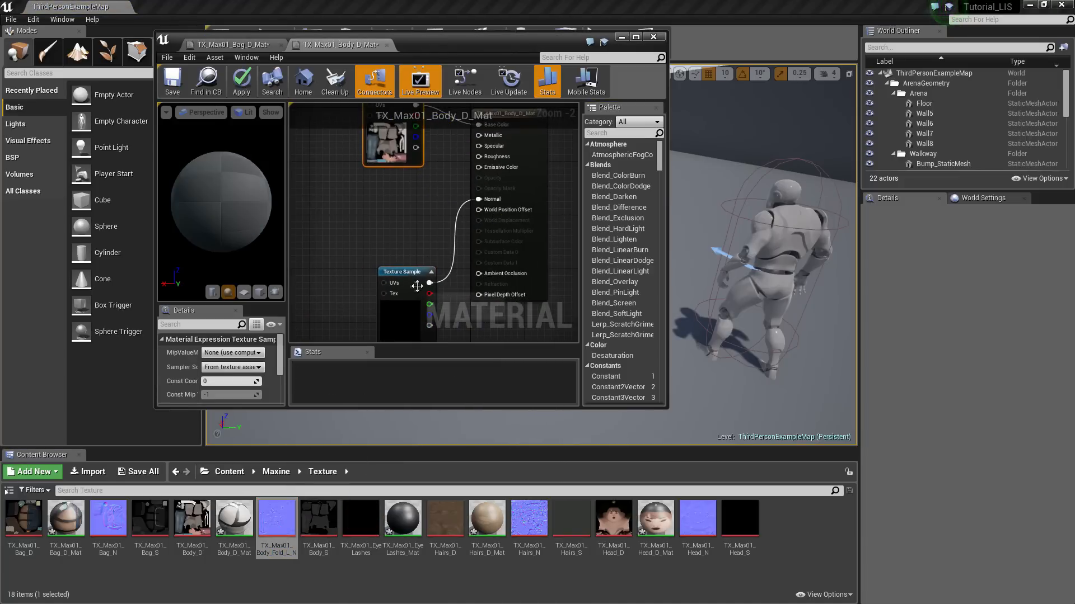
pyautogui.moveTo(416, 295); pyautogui.dragTo(394, 305)
pyautogui.moveTo(318, 521); pyautogui.dragTo(486, 156)
pyautogui.moveTo(484, 274); pyautogui.dragTo(427, 217, button='right')
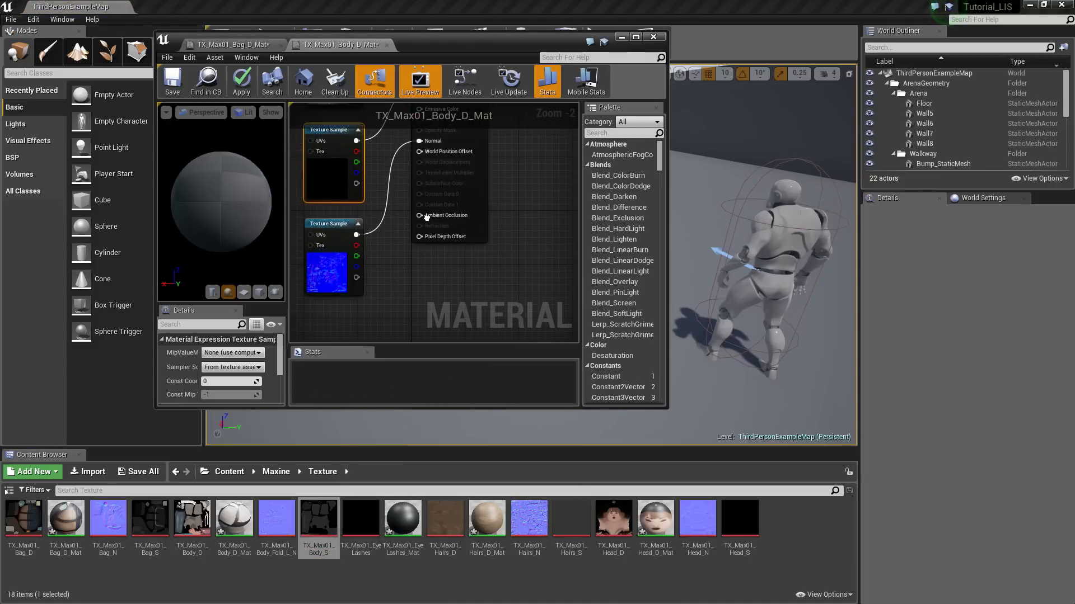
pyautogui.click(402, 565)
# Open EyeLashes_Mat and wire its texture colour to Specular and alpha to Opacity Mask
pyautogui.doubleClick(404, 541)
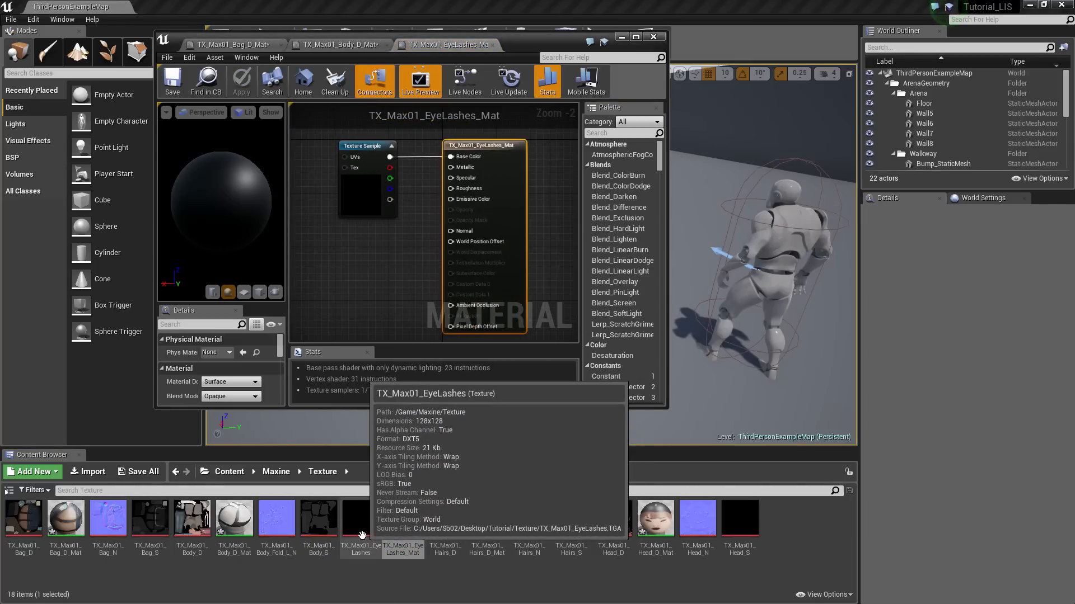
pyautogui.moveTo(390, 199)
pyautogui.mouseDown()
pyautogui.moveTo(421, 246)
pyautogui.moveTo(457, 230)
pyautogui.mouseUp()
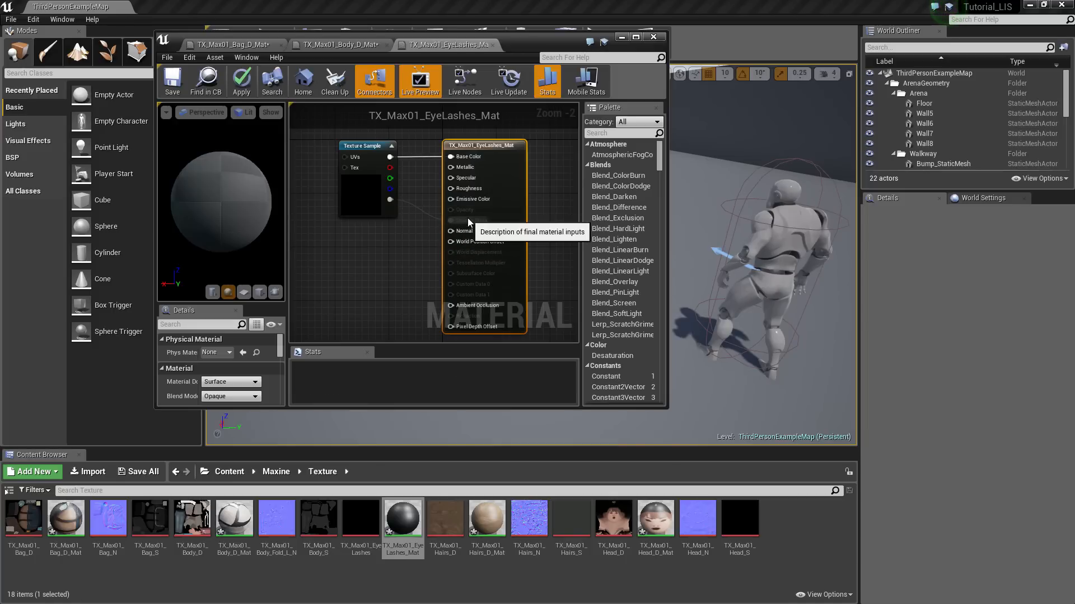
pyautogui.moveTo(457, 180); pyautogui.dragTo(457, 180)
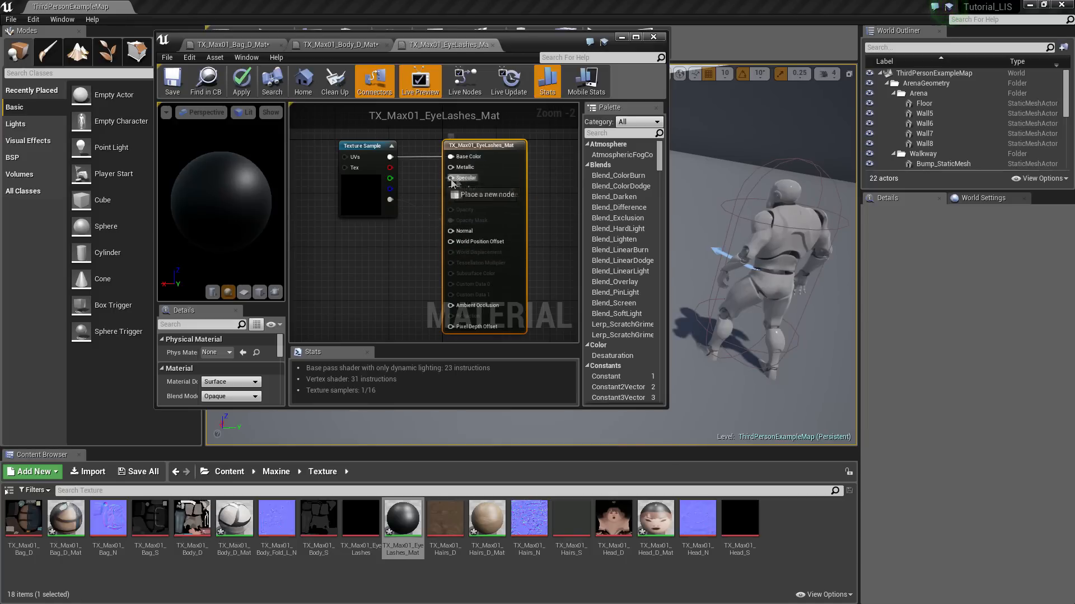
pyautogui.moveTo(391, 161); pyautogui.dragTo(389, 159)
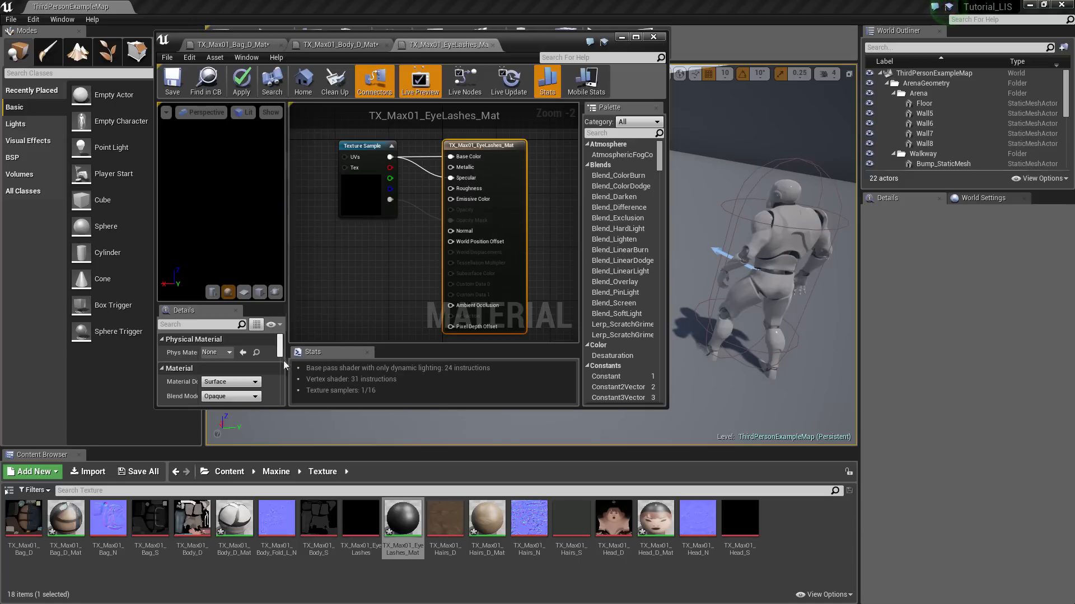
# Set the eyelash material's Blend Mode to Masked and enable Two Sided
pyautogui.scroll(-2, 266, 380)
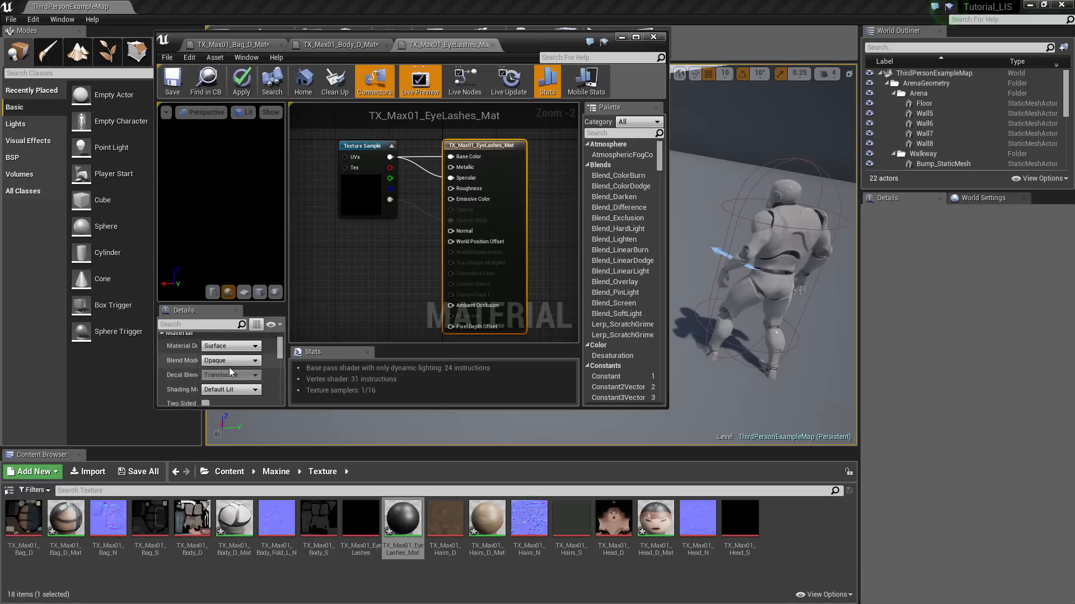
pyautogui.click(229, 363)
pyautogui.click(222, 379)
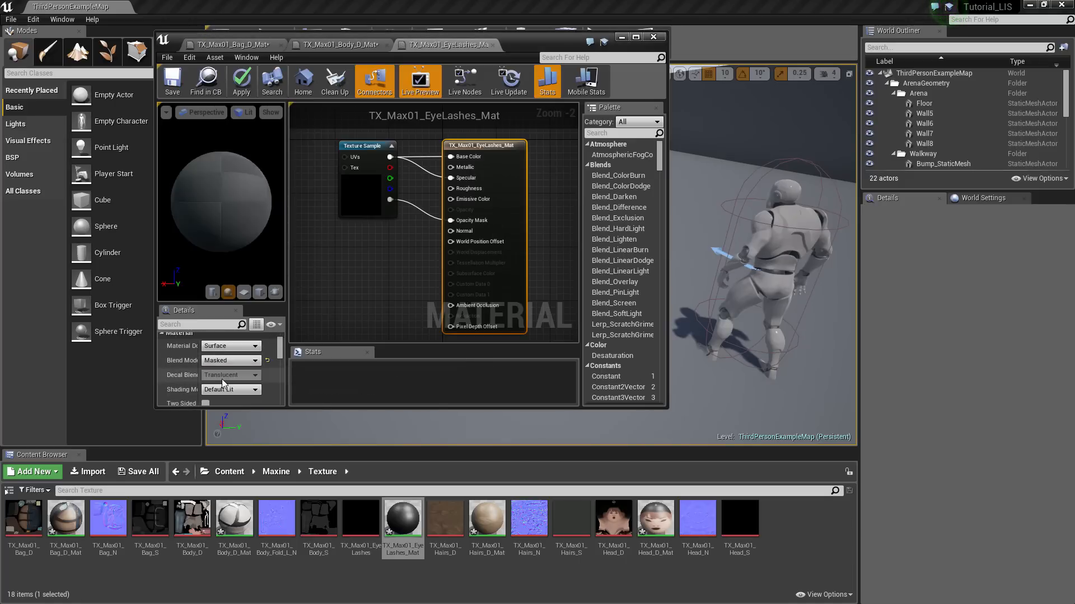
pyautogui.scroll(-1, 270, 368)
pyautogui.click(205, 385)
pyautogui.moveTo(383, 253); pyautogui.dragTo(383, 280, button='right')
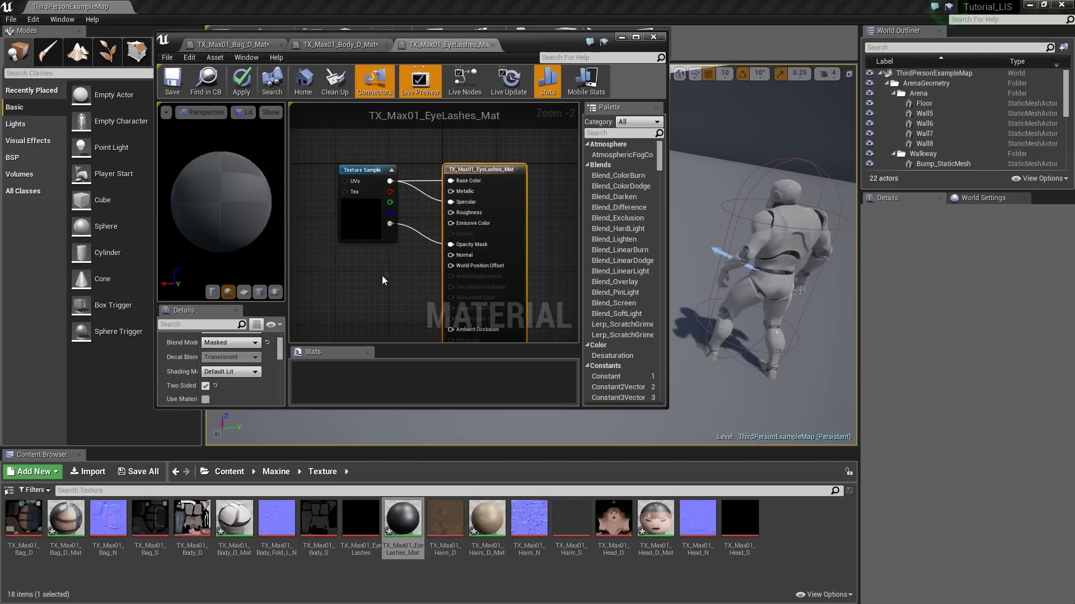
pyautogui.rightClick(486, 523)
pyautogui.moveTo(515, 386)
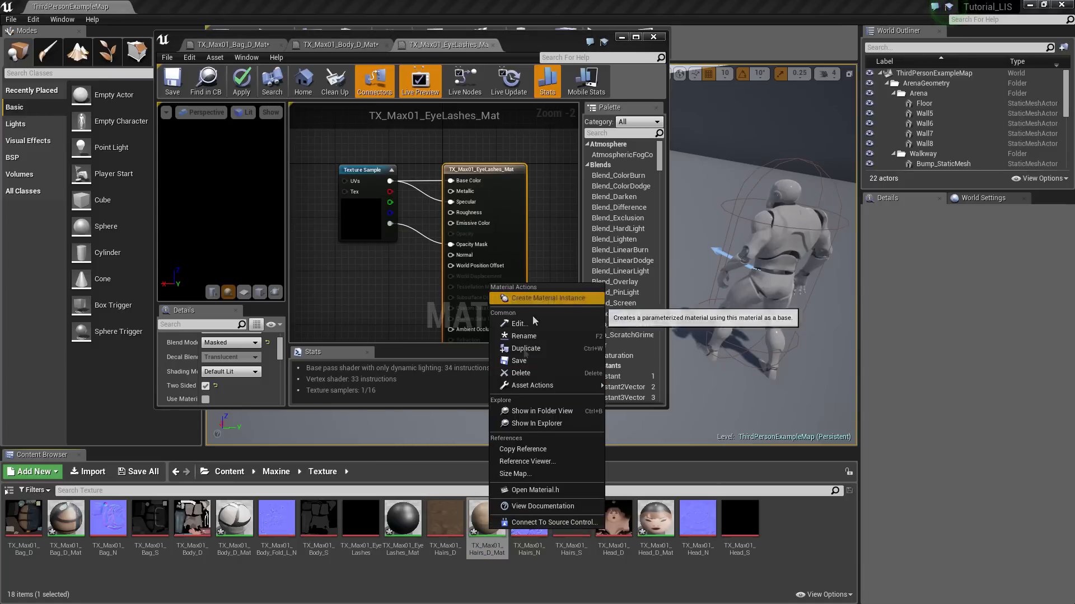
# Open the hair material and wire the hair normal texture into Normal
pyautogui.click(481, 528)
pyautogui.doubleClick(484, 523)
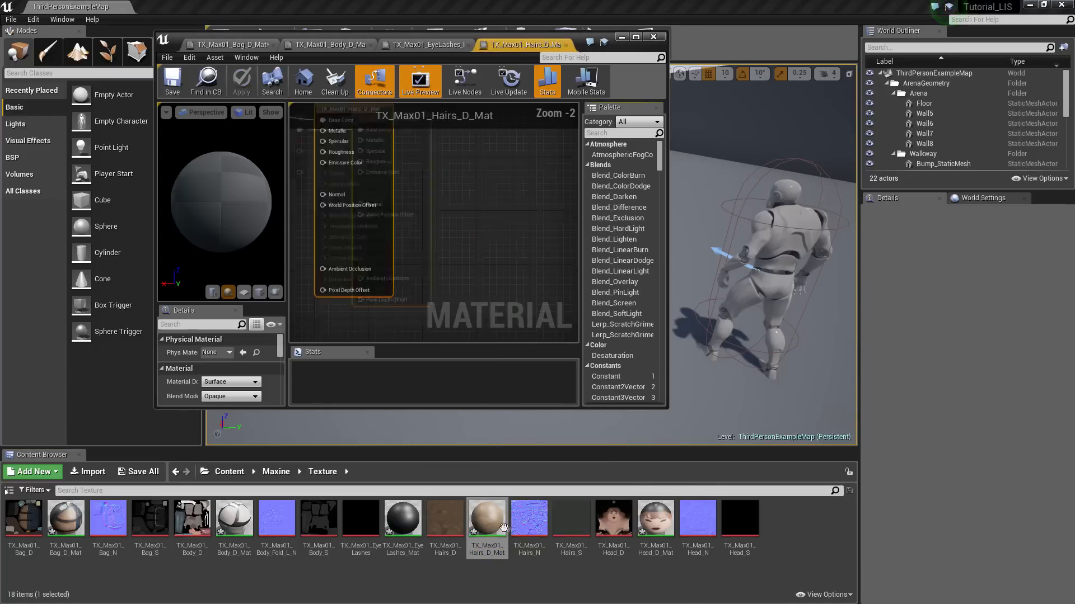
pyautogui.moveTo(529, 521); pyautogui.dragTo(319, 285)
pyautogui.moveTo(369, 266); pyautogui.dragTo(466, 228, button='right')
pyautogui.moveTo(457, 286); pyautogui.dragTo(506, 184)
pyautogui.moveTo(571, 520); pyautogui.dragTo(403, 182)
# Arrange the texture nodes and wire the hair specular texture into Specular
pyautogui.moveTo(433, 155); pyautogui.dragTo(475, 249, button='right')
pyautogui.moveTo(466, 248); pyautogui.dragTo(456, 210)
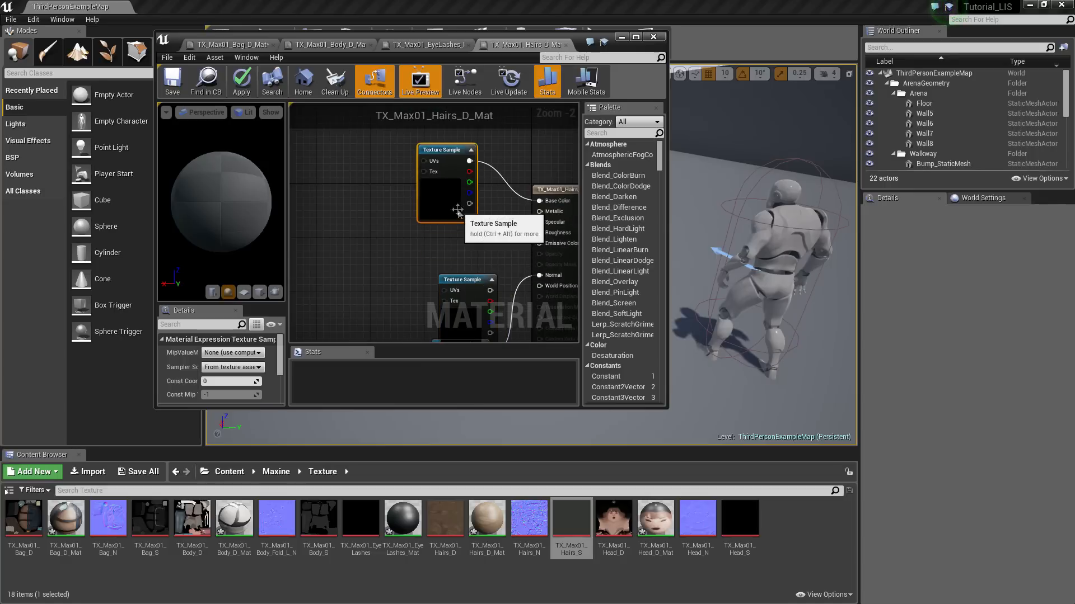
pyautogui.moveTo(473, 271); pyautogui.dragTo(485, 223, button='right')
pyautogui.moveTo(470, 264); pyautogui.dragTo(457, 230)
pyautogui.moveTo(482, 243); pyautogui.dragTo(409, 269, button='right')
pyautogui.moveTo(417, 232); pyautogui.dragTo(485, 201)
pyautogui.moveTo(470, 296); pyautogui.dragTo(474, 241, button='right')
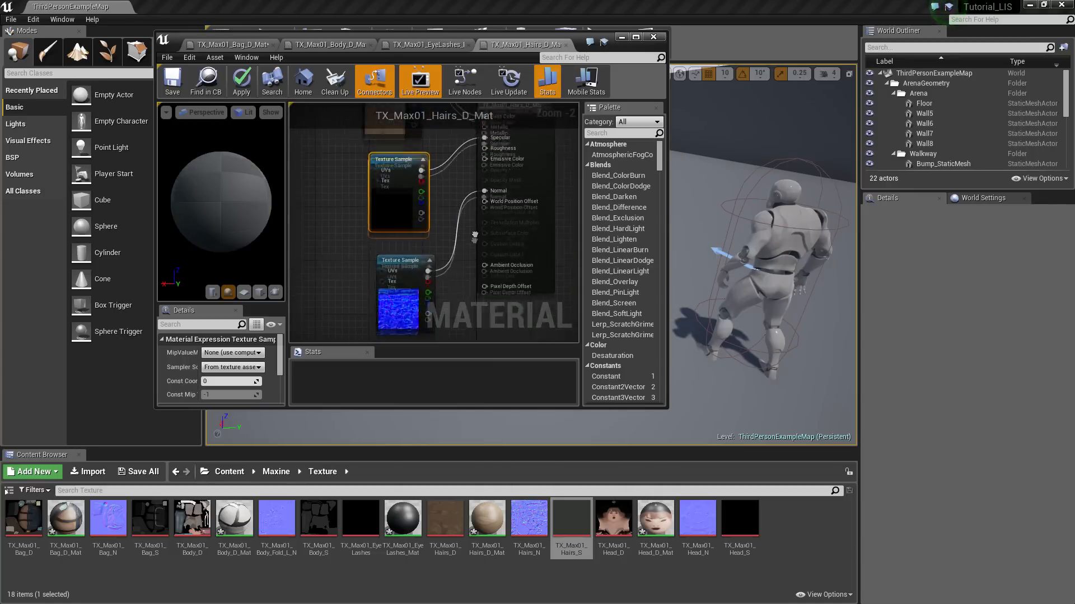
pyautogui.click(427, 317)
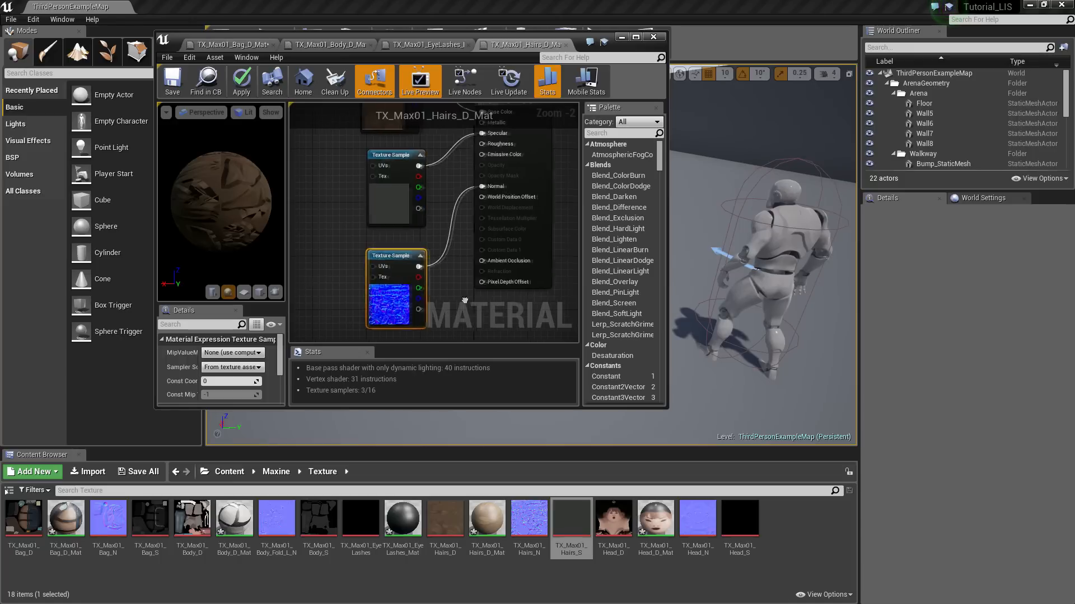
# Open the head material and connect the head normal texture to Normal
pyautogui.doubleClick(655, 521)
pyautogui.moveTo(696, 534); pyautogui.dragTo(299, 258)
pyautogui.moveTo(336, 238); pyautogui.dragTo(434, 197, button='right')
pyautogui.moveTo(438, 285); pyautogui.dragTo(441, 303)
pyautogui.moveTo(450, 252); pyautogui.dragTo(502, 173)
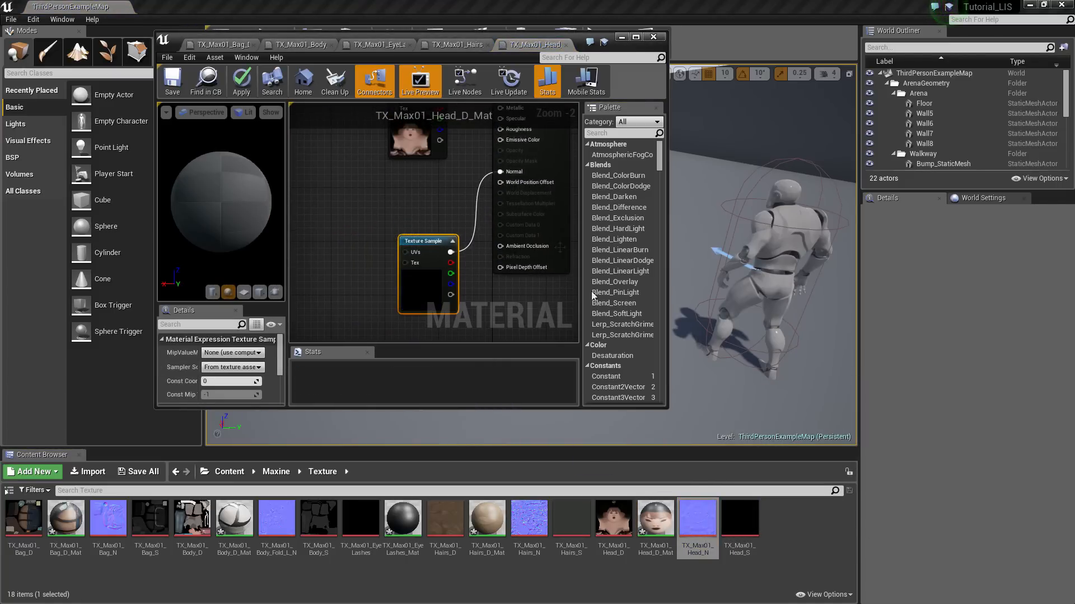
# Add the head specular texture and connect it to Specular
pyautogui.moveTo(739, 520); pyautogui.dragTo(440, 179)
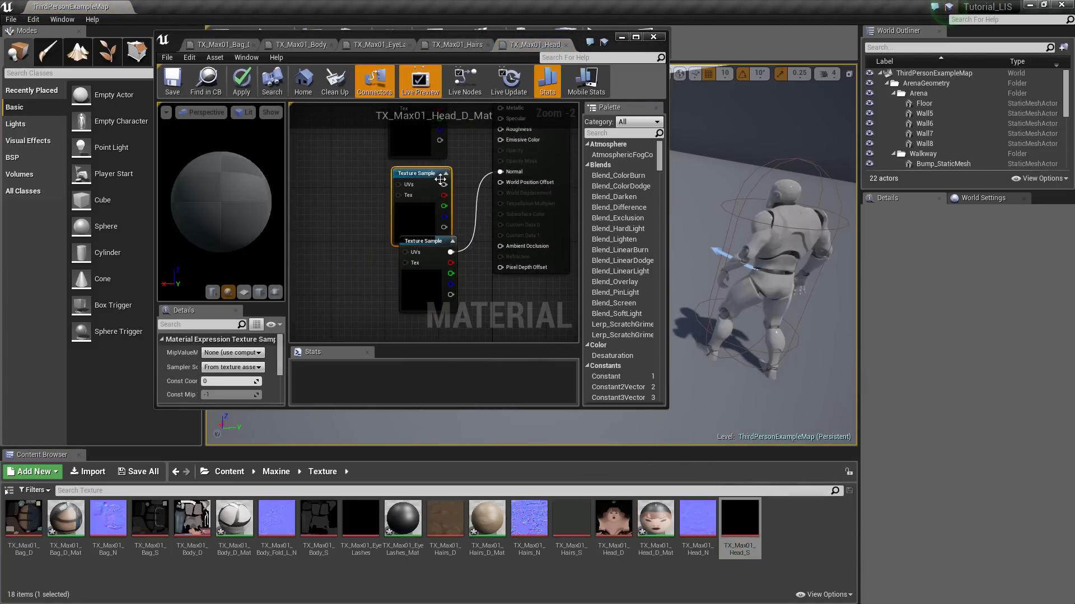
pyautogui.moveTo(461, 180); pyautogui.dragTo(510, 274, button='right')
pyautogui.moveTo(454, 210); pyautogui.dragTo(451, 170)
pyautogui.moveTo(487, 261); pyautogui.dragTo(442, 231, button='right')
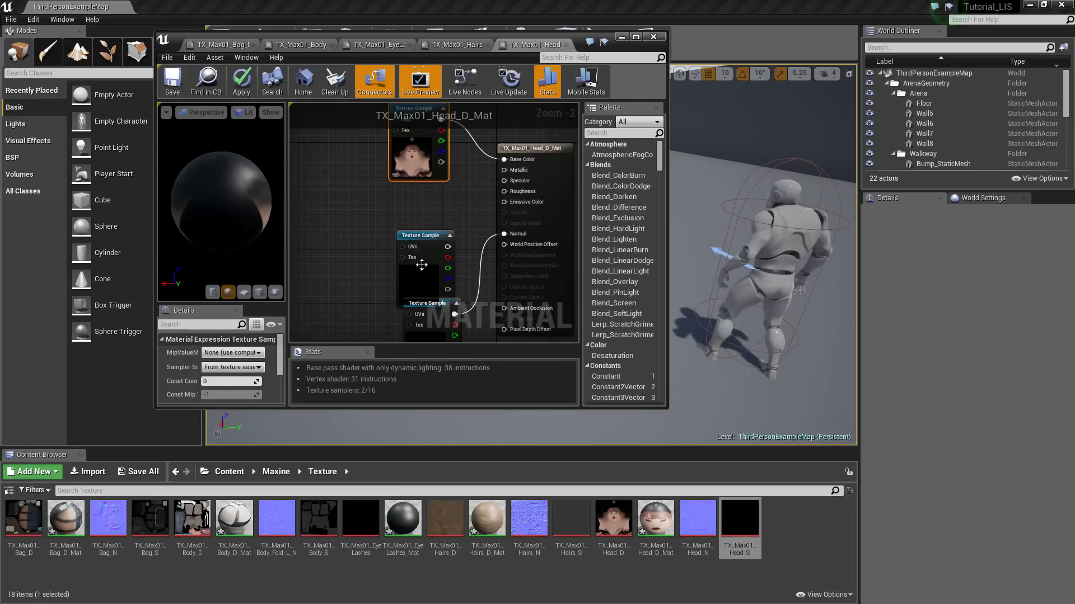
pyautogui.moveTo(421, 265); pyautogui.dragTo(420, 252)
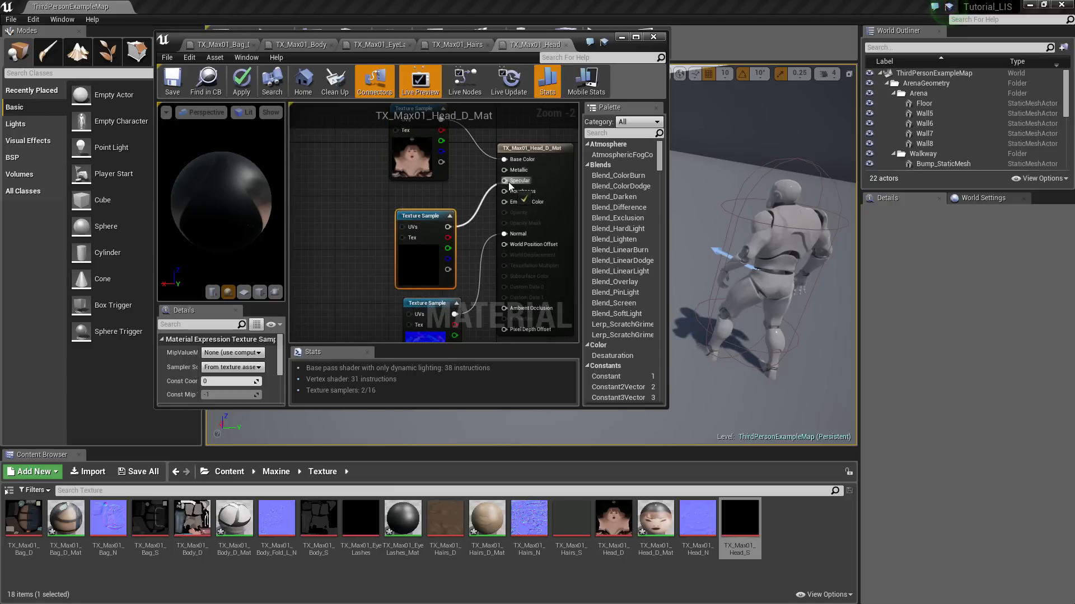
pyautogui.moveTo(508, 184); pyautogui.dragTo(509, 182)
# Tidy the head material graph and close the material editor
pyautogui.moveTo(471, 280); pyautogui.dragTo(454, 203, button='right')
pyautogui.moveTo(417, 268); pyautogui.dragTo(417, 274)
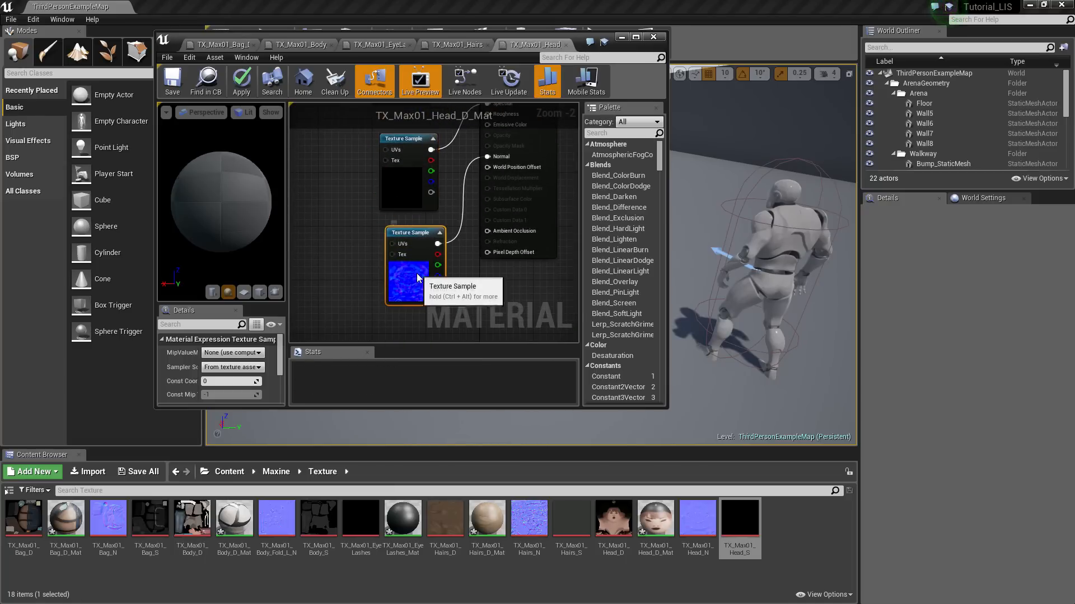
pyautogui.scroll(-2, 420, 279)
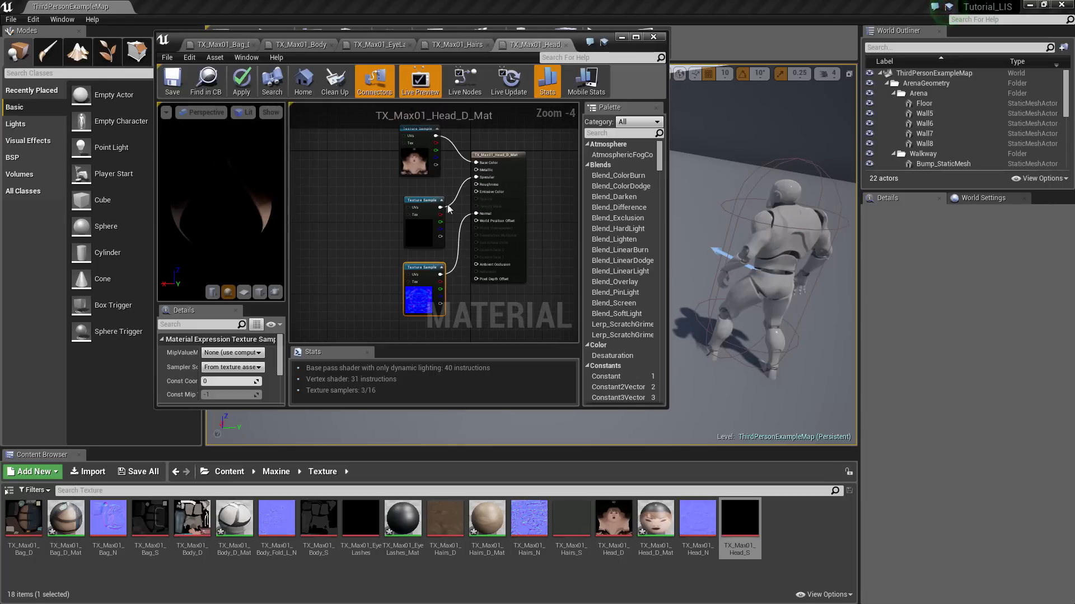
pyautogui.moveTo(513, 288); pyautogui.dragTo(525, 307, button='right')
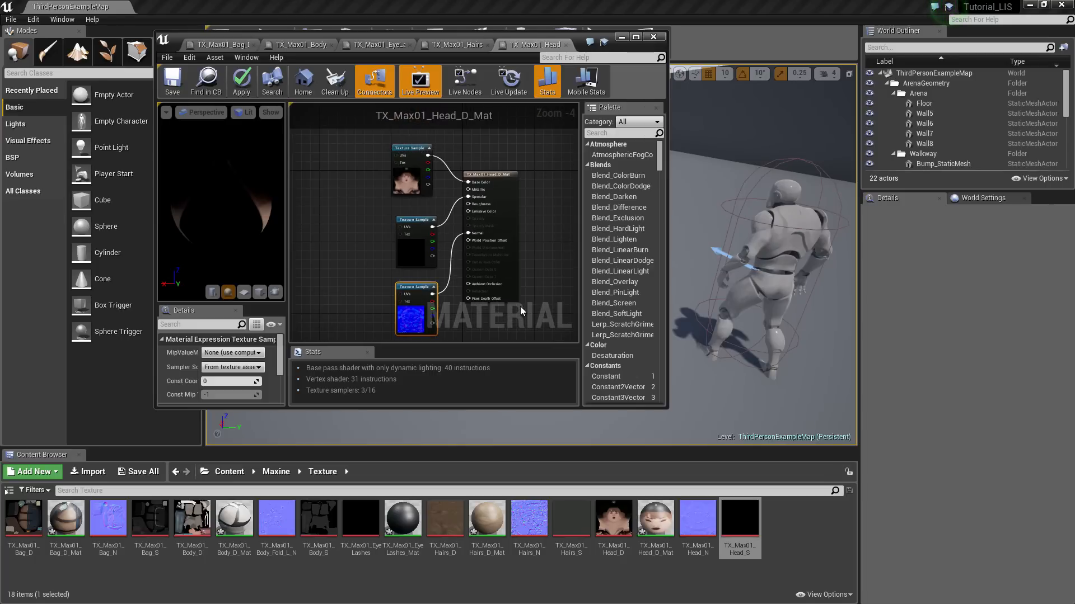
pyautogui.click(654, 37)
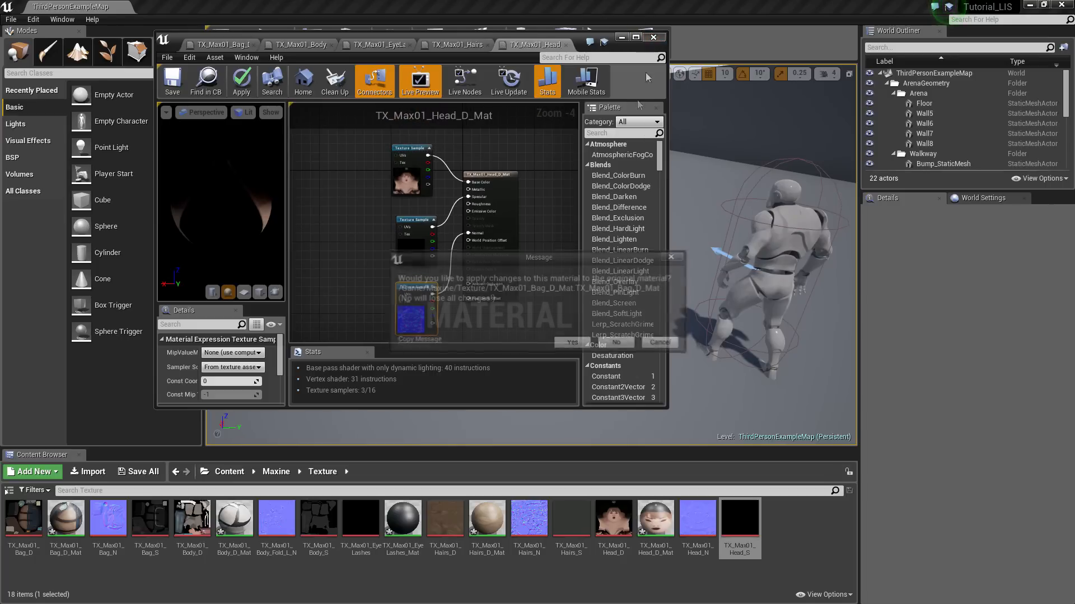
# Confirm applying changes to the Bag, Body, EyeLashes, Hairs and Head materials
pyautogui.click(573, 349)
pyautogui.click(571, 349)
pyautogui.click(571, 349)
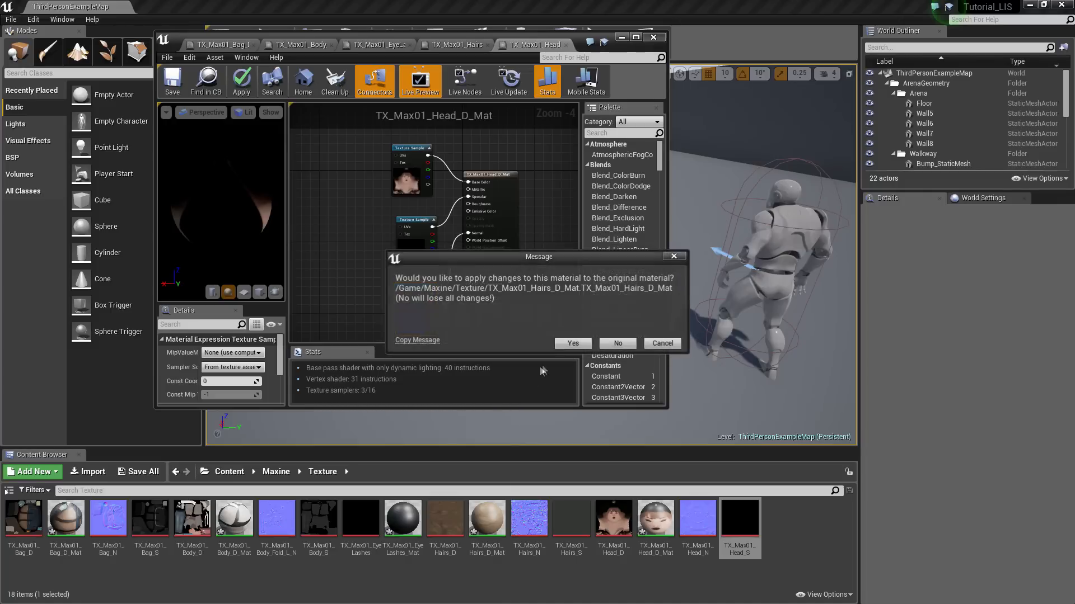
pyautogui.click(571, 348)
pyautogui.click(572, 348)
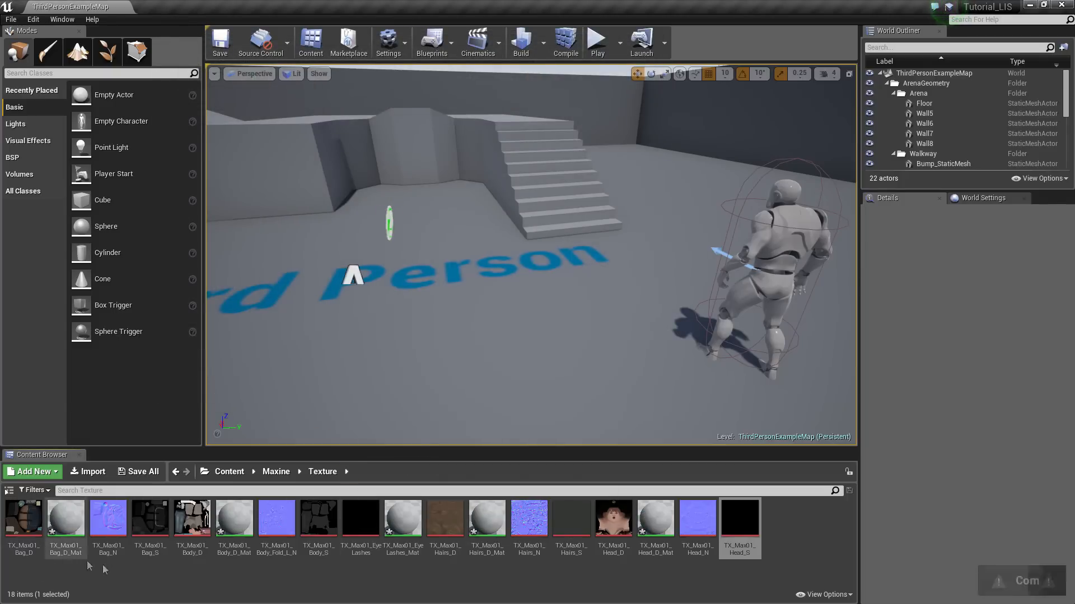
pyautogui.moveTo(292, 356); pyautogui.dragTo(224, 340, button='right')
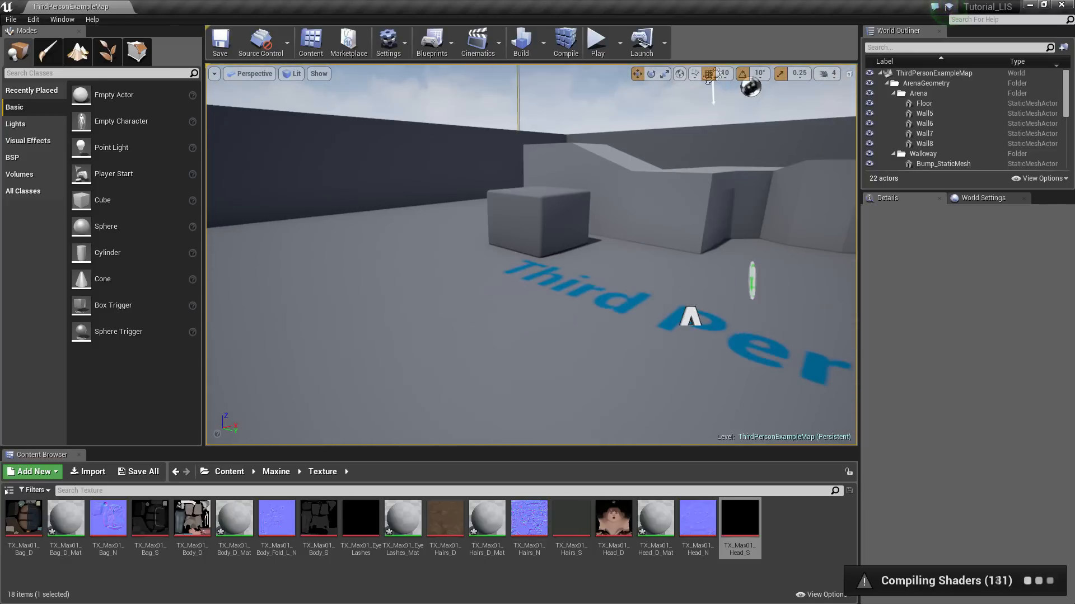
pyautogui.moveTo(403, 279); pyautogui.dragTo(360, 279, button='right')
# Delete NetworkPlayerStart and ThirdPersonCharacter from the level
pyautogui.click(379, 278)
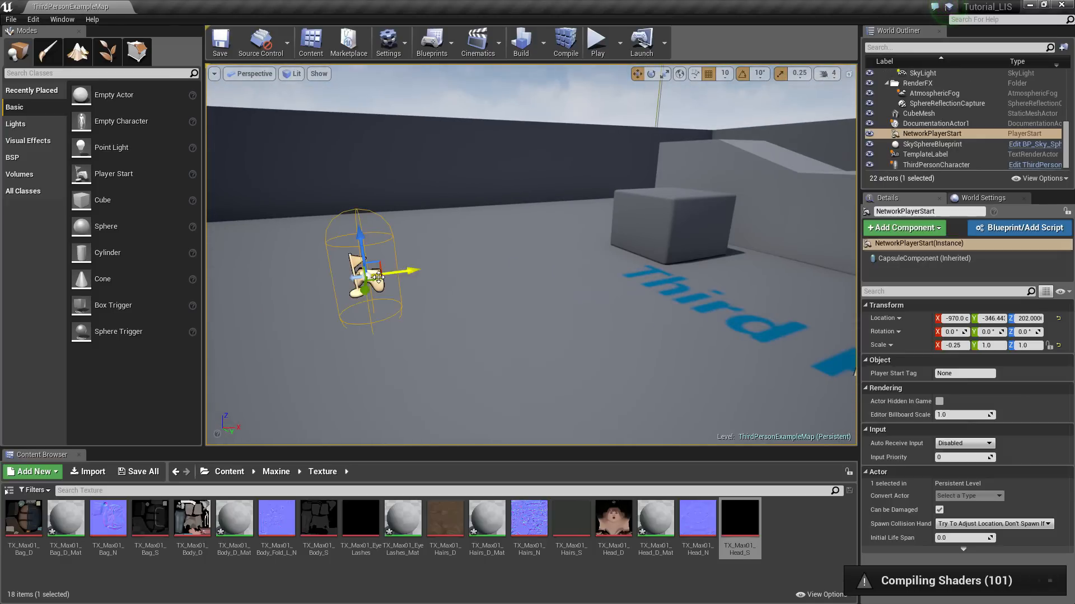
pyautogui.press('Delete')
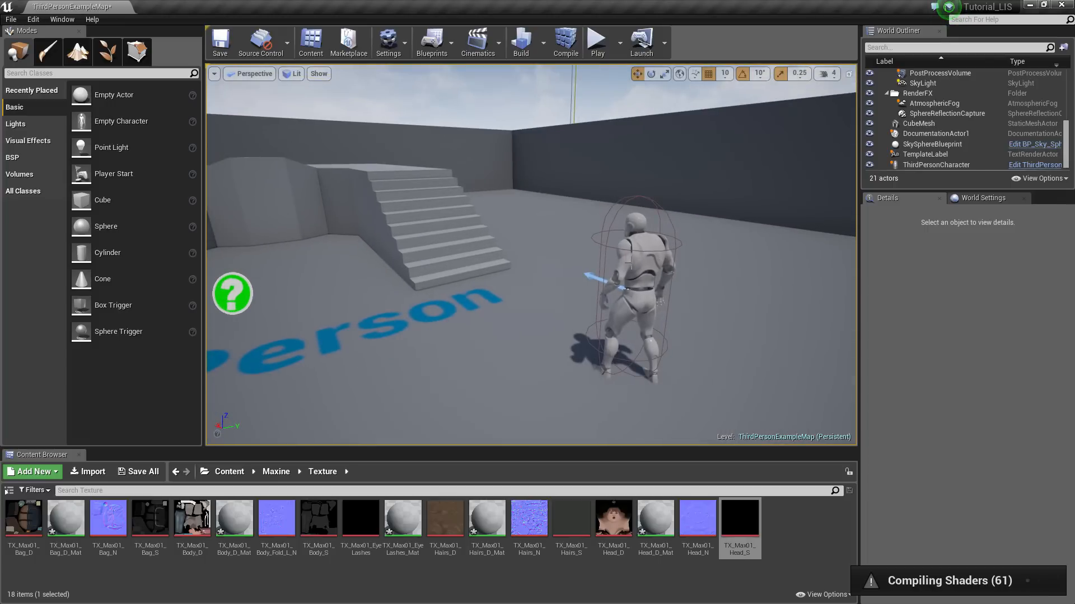
pyautogui.click(631, 263)
pyautogui.press('Delete')
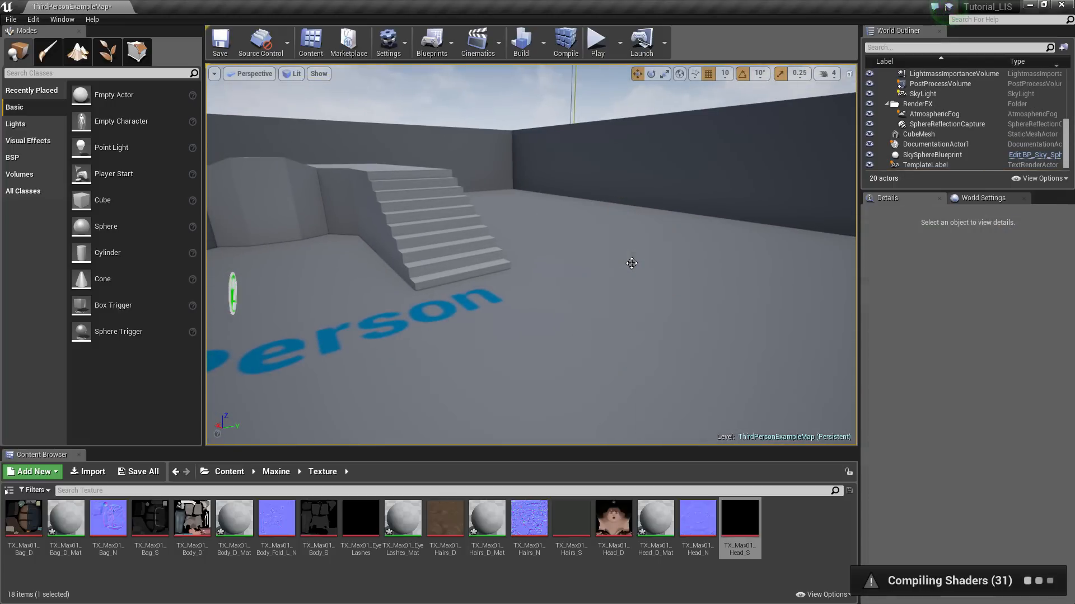
pyautogui.moveTo(632, 263); pyautogui.dragTo(524, 273, button='right')
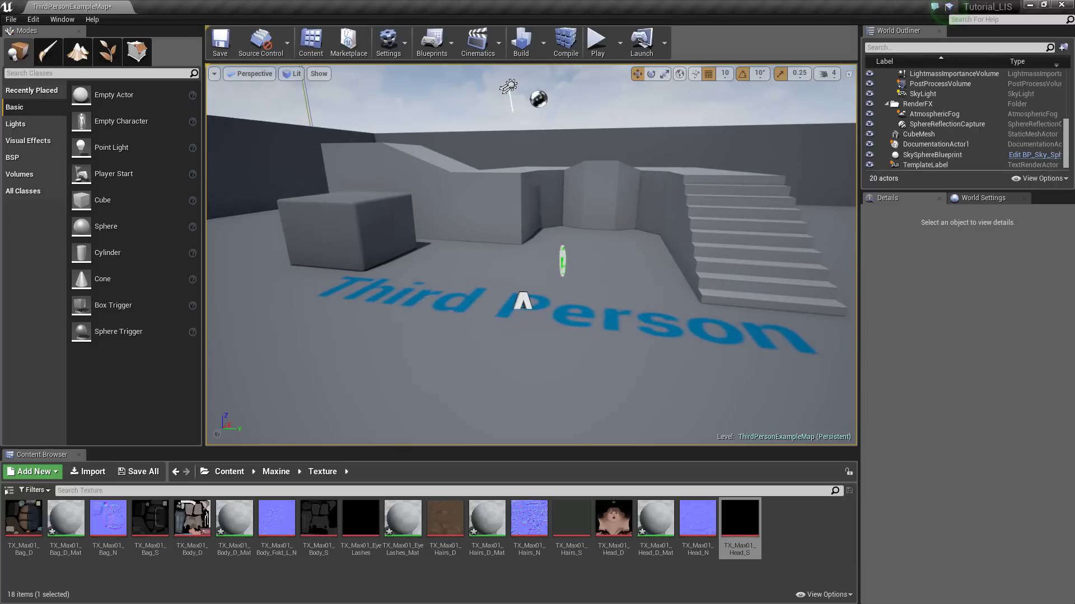
# Save All, saving the five Maxine materials and the map
pyautogui.click(138, 473)
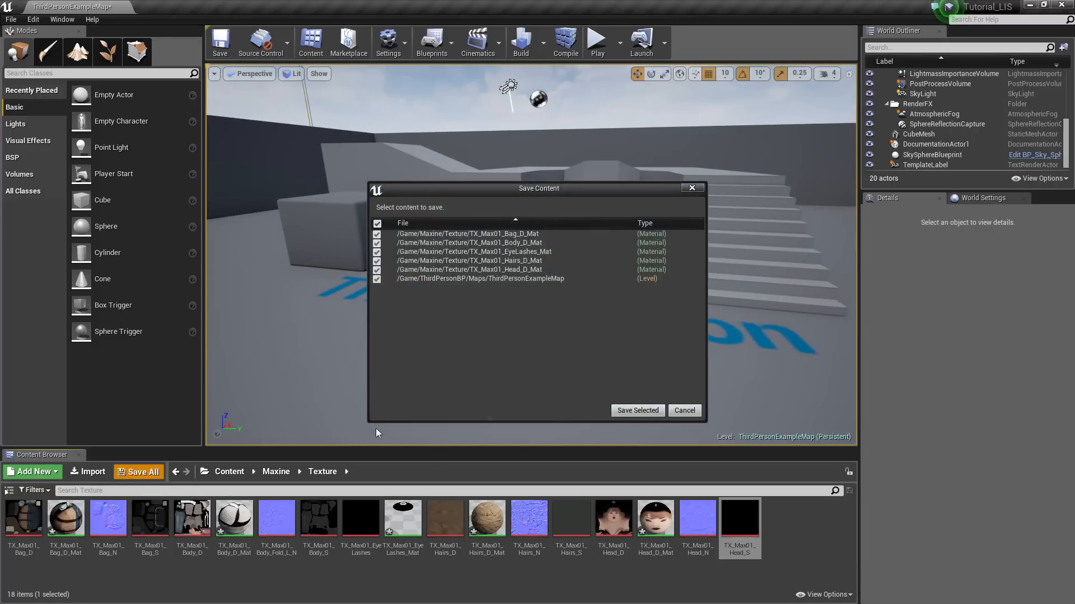
pyautogui.click(627, 416)
pyautogui.moveTo(627, 336)
pyautogui.mouseDown(button='right')
pyautogui.moveTo(593, 336)
pyautogui.moveTo(635, 343)
pyautogui.mouseUp(button='right')
pyautogui.press('s')
pyautogui.press('a')
pyautogui.press('w')
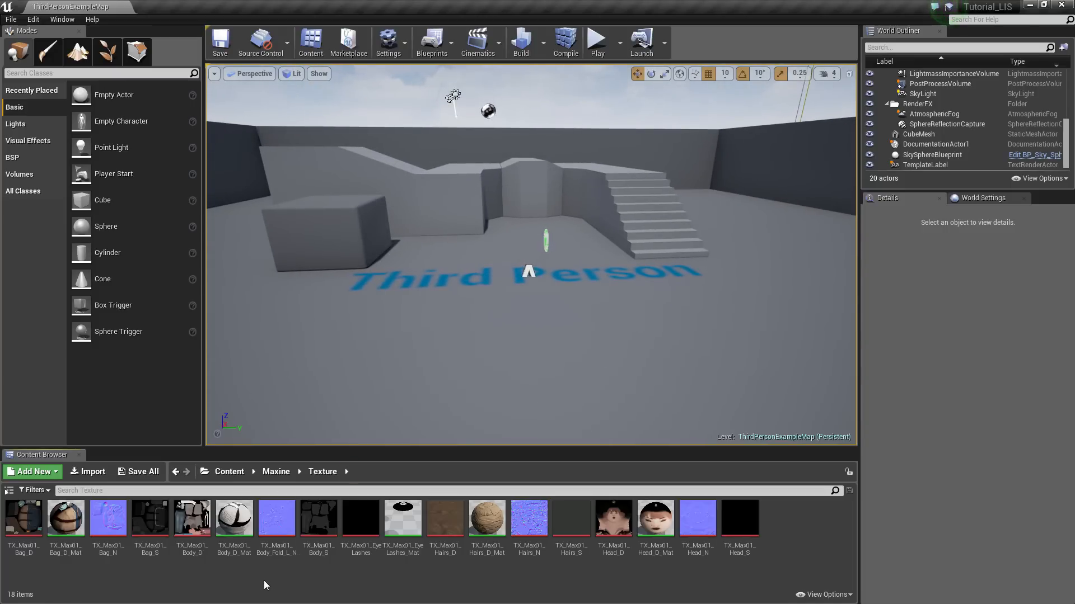
# Open the Maxine mesh from Maxine > Model, toggle element highlights, then browse to Texture
pyautogui.click(276, 472)
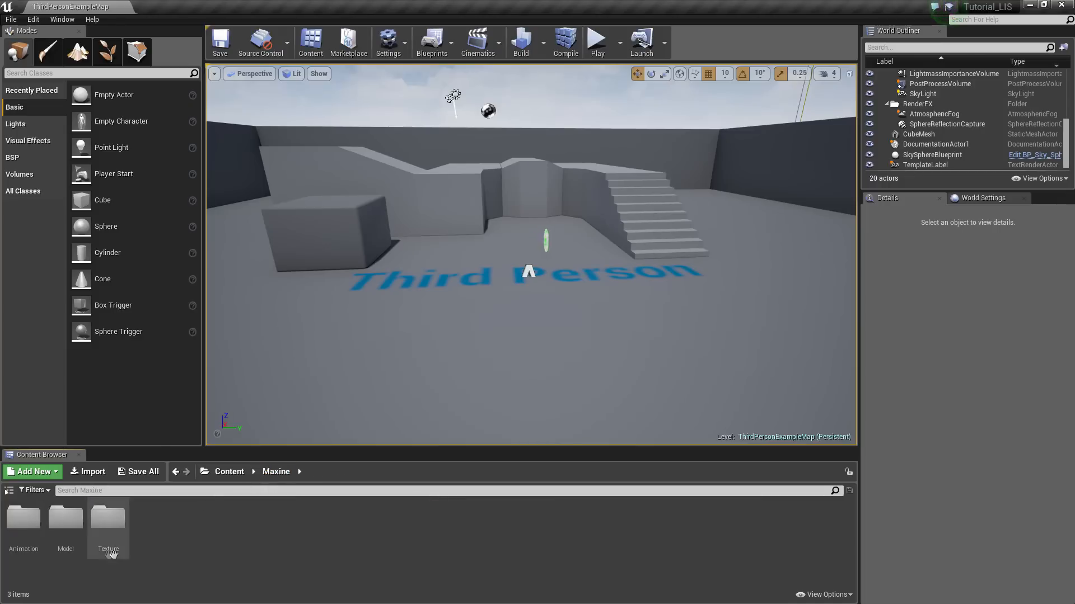
pyautogui.doubleClick(66, 518)
pyautogui.doubleClick(31, 532)
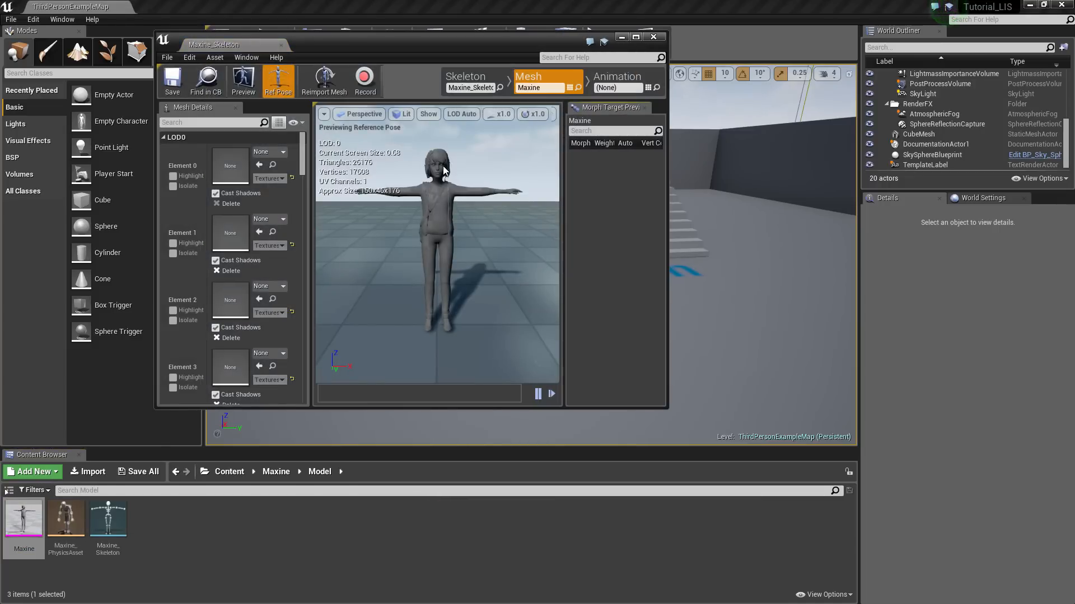
pyautogui.click(173, 176)
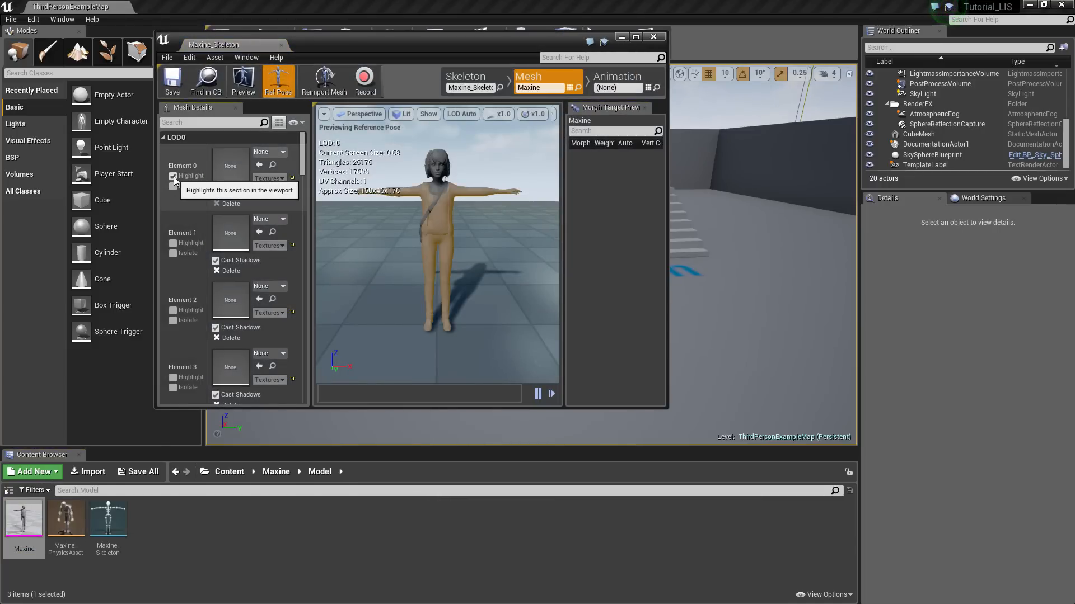
pyautogui.click(173, 176)
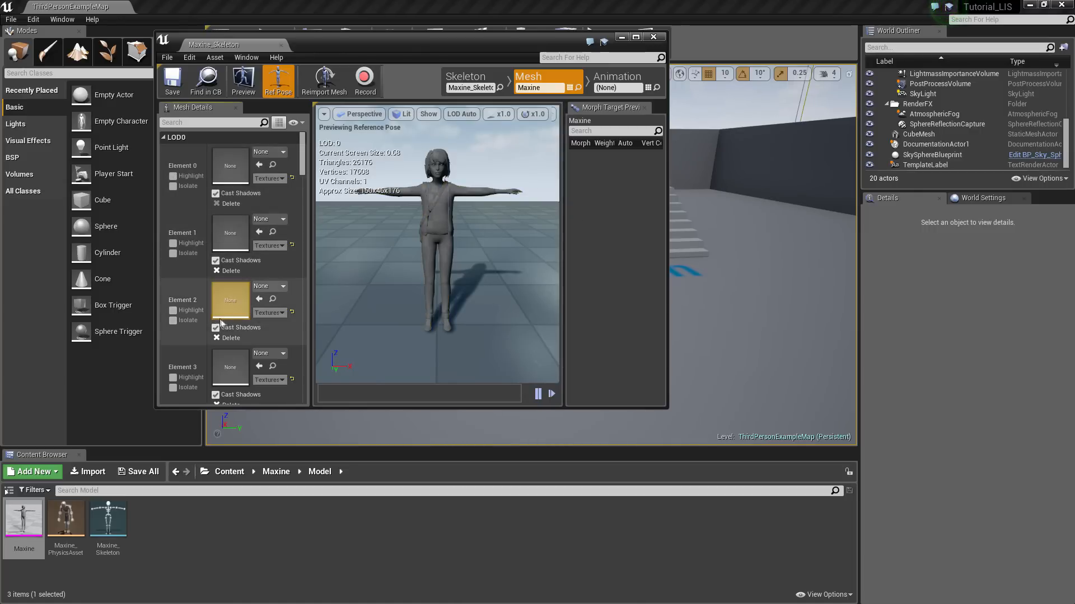
pyautogui.click(172, 311)
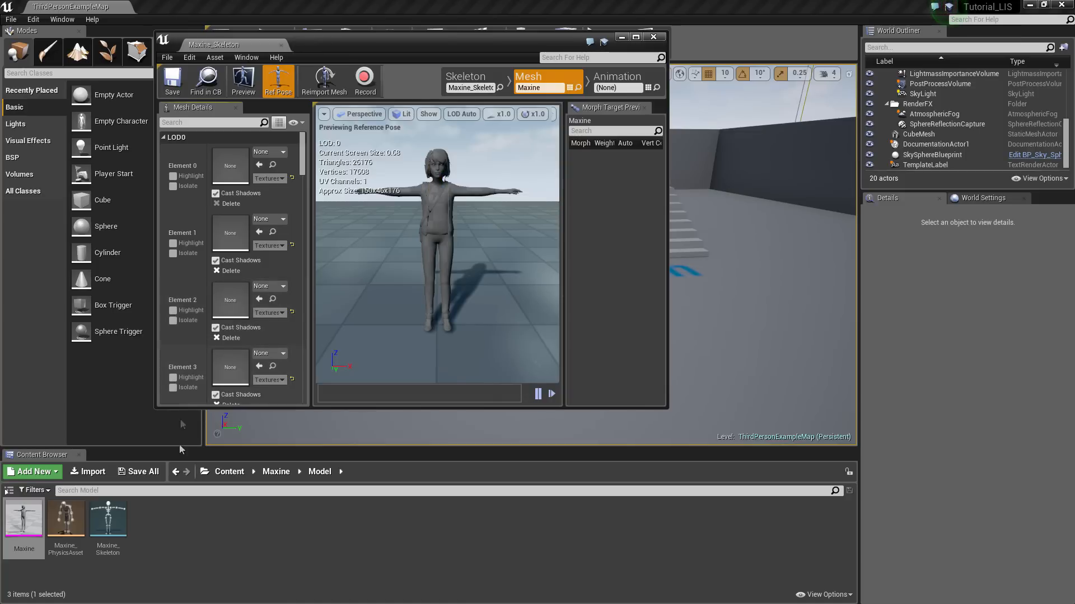
pyautogui.click(283, 472)
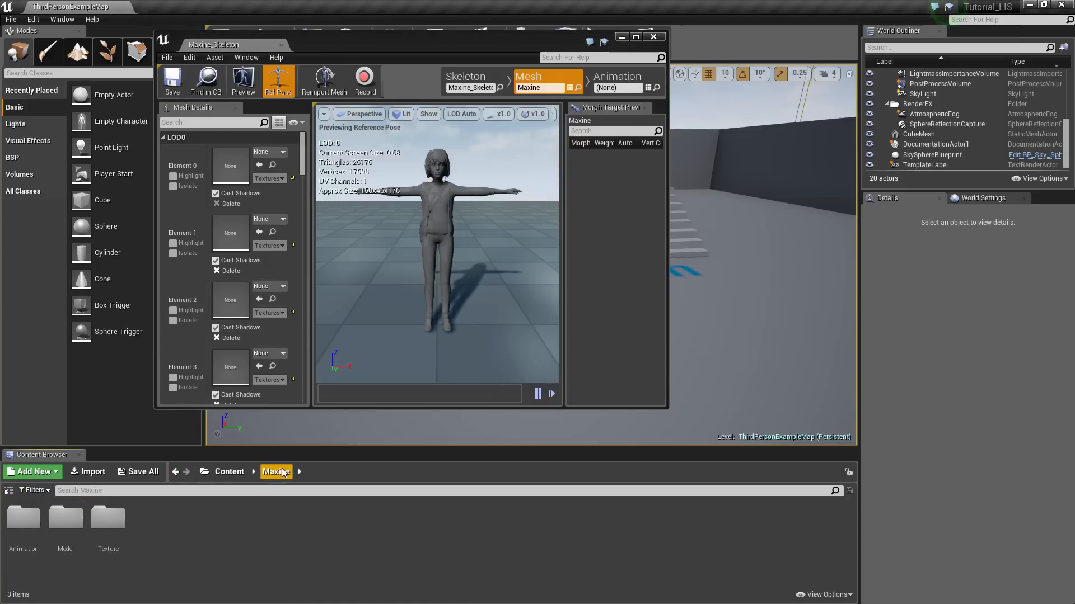
pyautogui.doubleClick(111, 522)
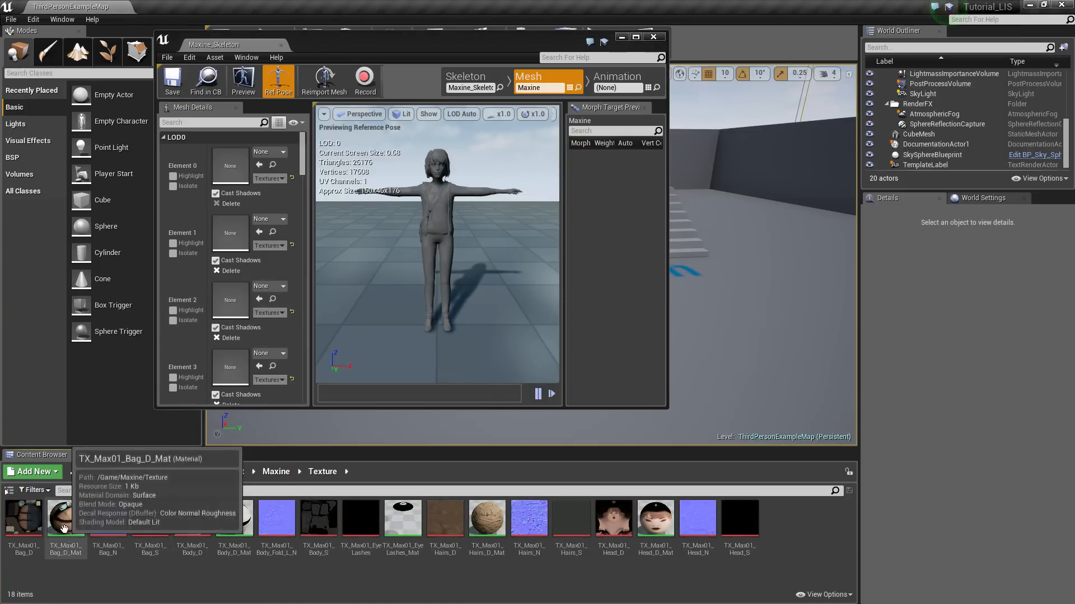
# Create a new folder named Material among the Maxine textures
pyautogui.moveTo(754, 543)
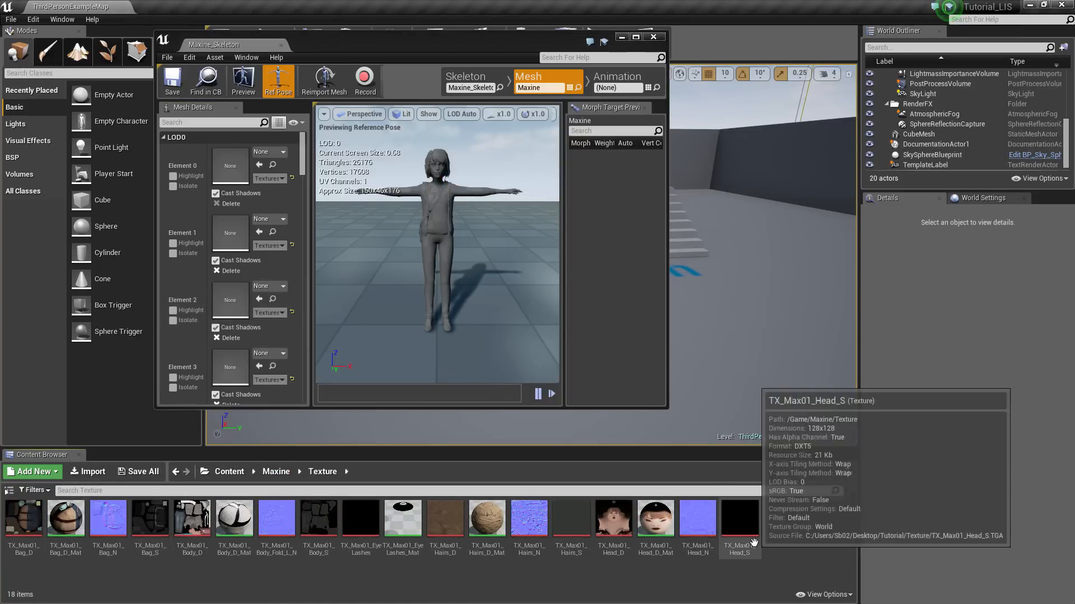
pyautogui.rightClick(663, 580)
pyautogui.click(705, 290)
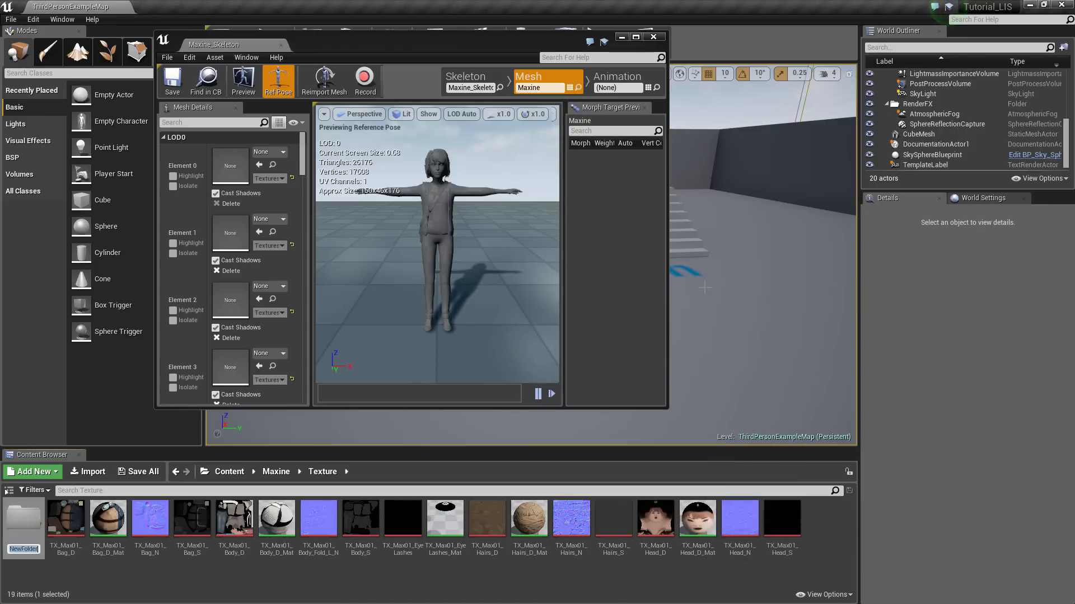
pyautogui.write('Material')
pyautogui.press('Return')
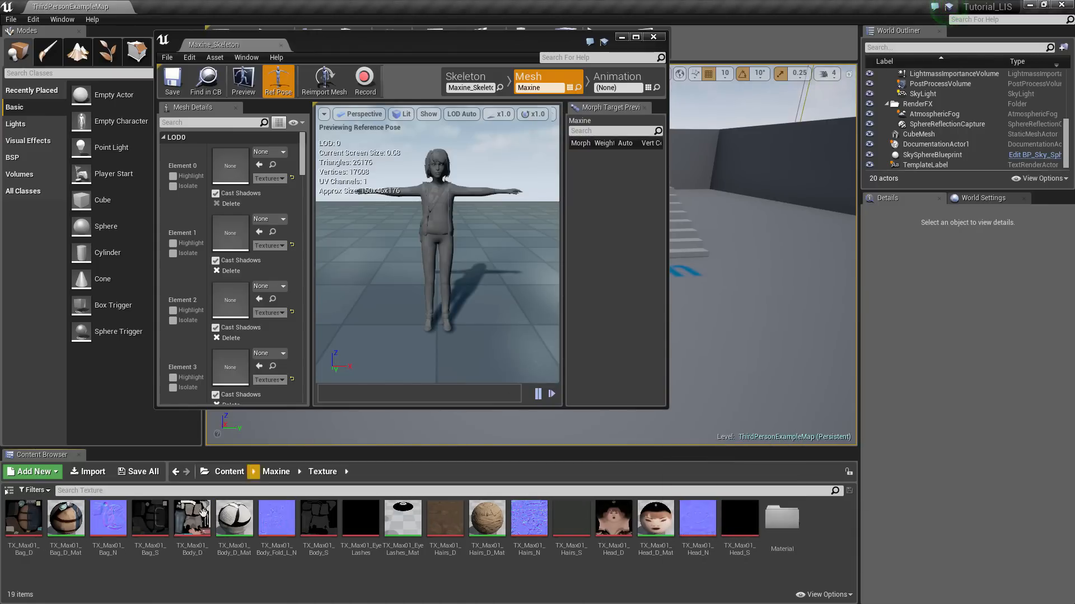
# Move the five _Mat materials into the Material folder and open it
pyautogui.click(66, 517)
pyautogui.keyDown('ctrl'); pyautogui.click(234, 518); pyautogui.keyUp('ctrl')
pyautogui.keyDown('ctrl'); pyautogui.click(402, 518); pyautogui.keyUp('ctrl')
pyautogui.keyDown('ctrl'); pyautogui.click(655, 520); pyautogui.keyUp('ctrl')
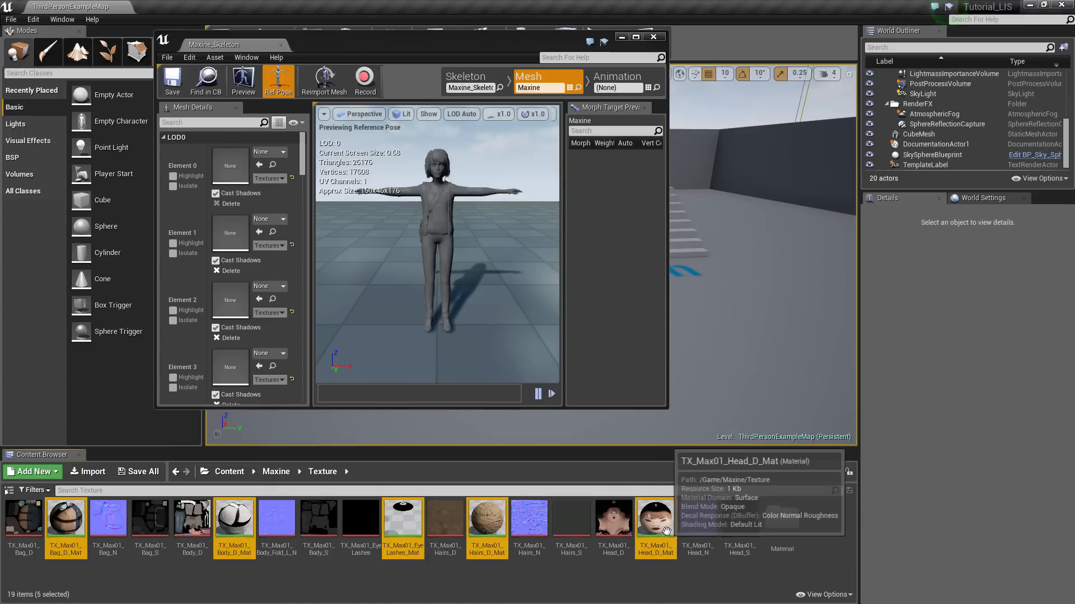
pyautogui.moveTo(663, 551); pyautogui.dragTo(778, 518)
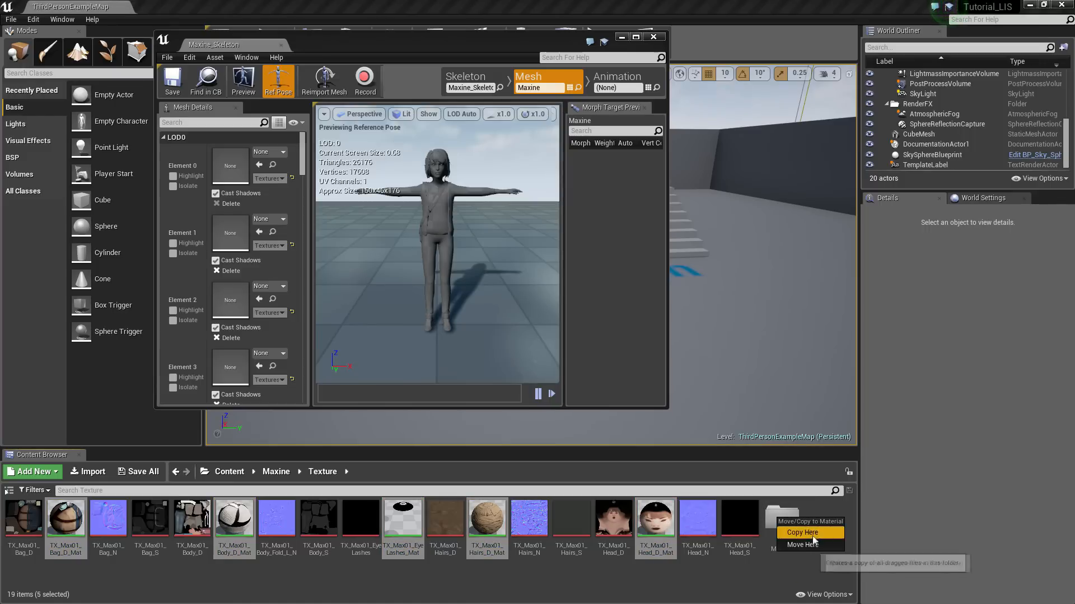
pyautogui.click(794, 540)
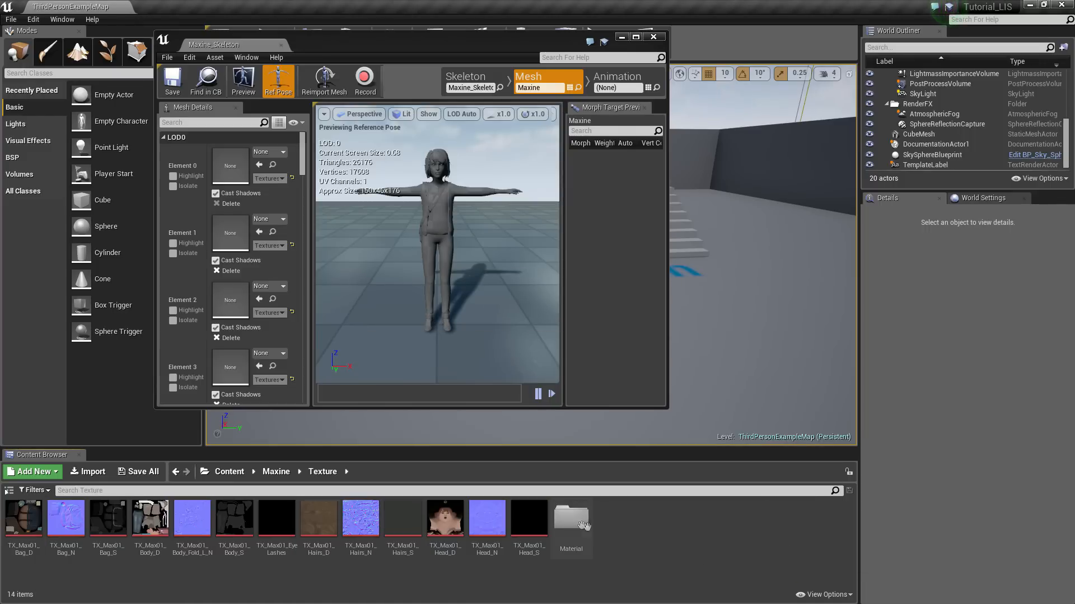
pyautogui.doubleClick(577, 526)
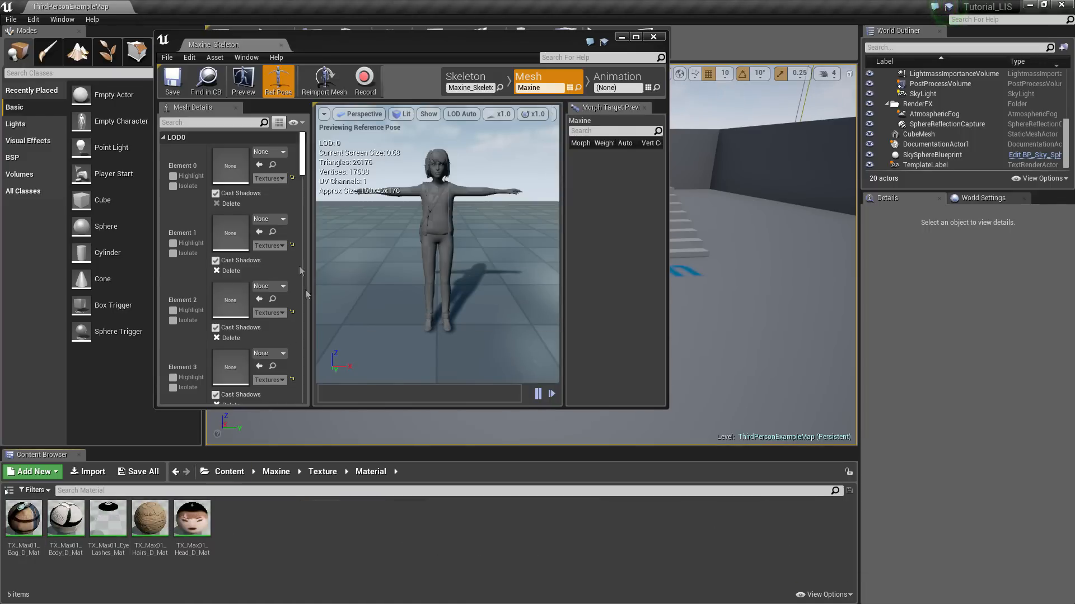
# Assign the body material to Element 0 and the bag material to Element 1
pyautogui.click(172, 178)
pyautogui.click(172, 178)
pyautogui.click(172, 177)
pyautogui.click(172, 177)
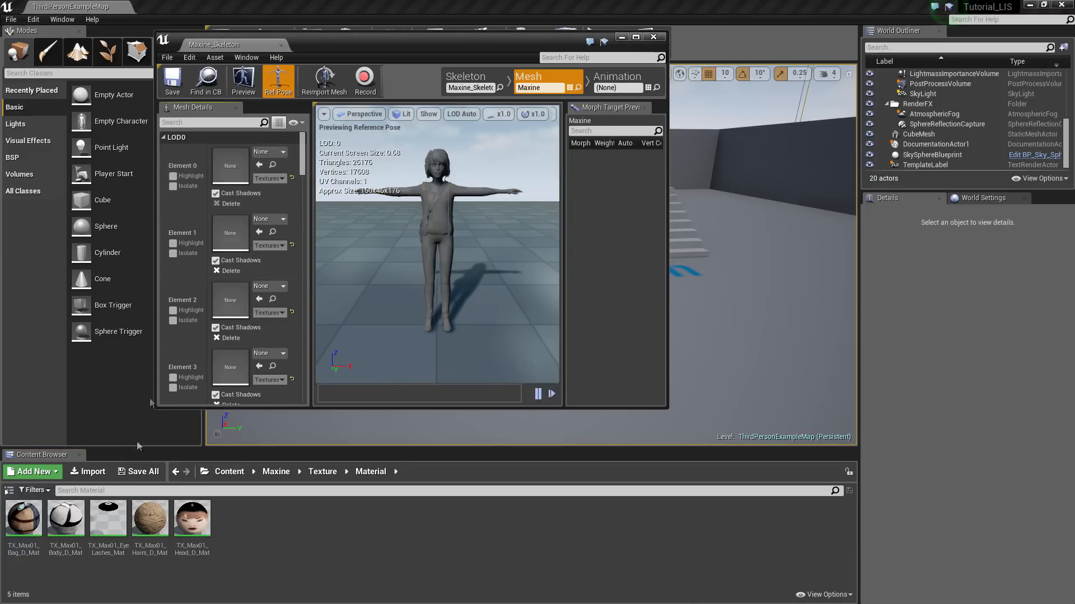
pyautogui.click(65, 517)
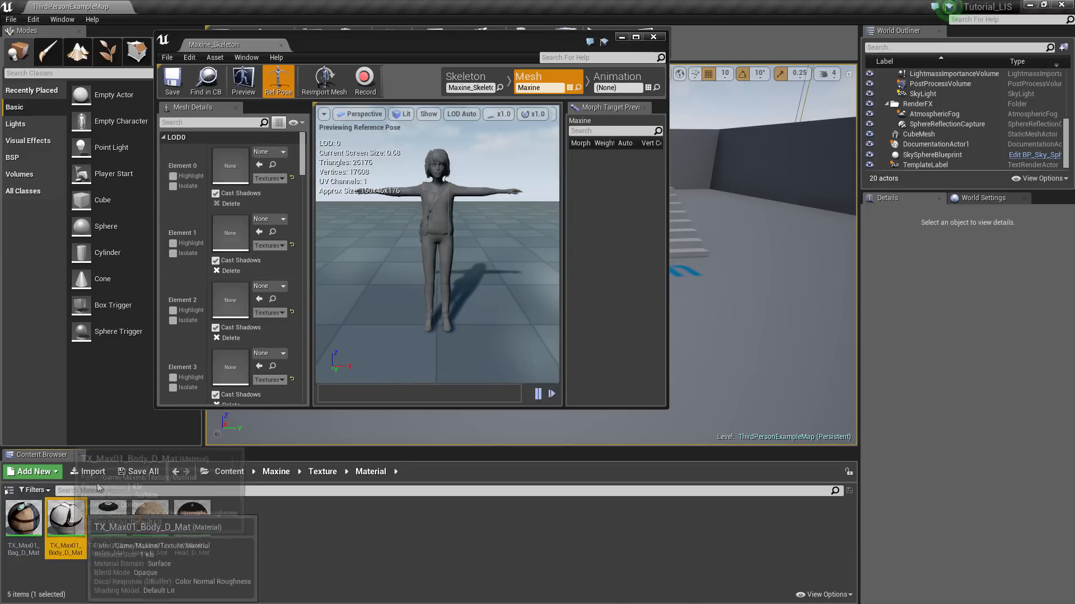
pyautogui.click(260, 165)
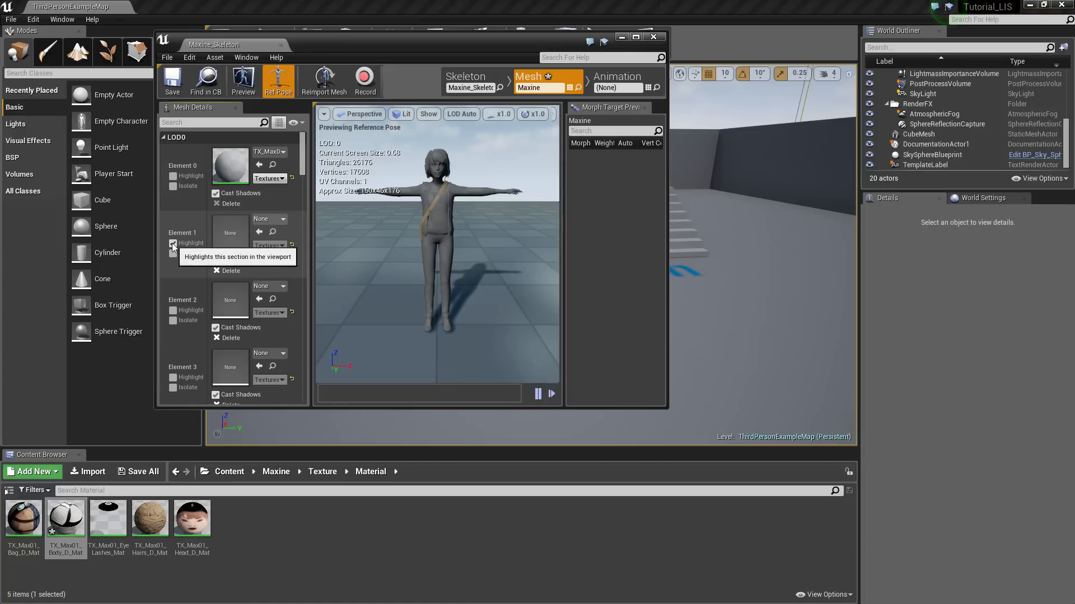
pyautogui.click(23, 518)
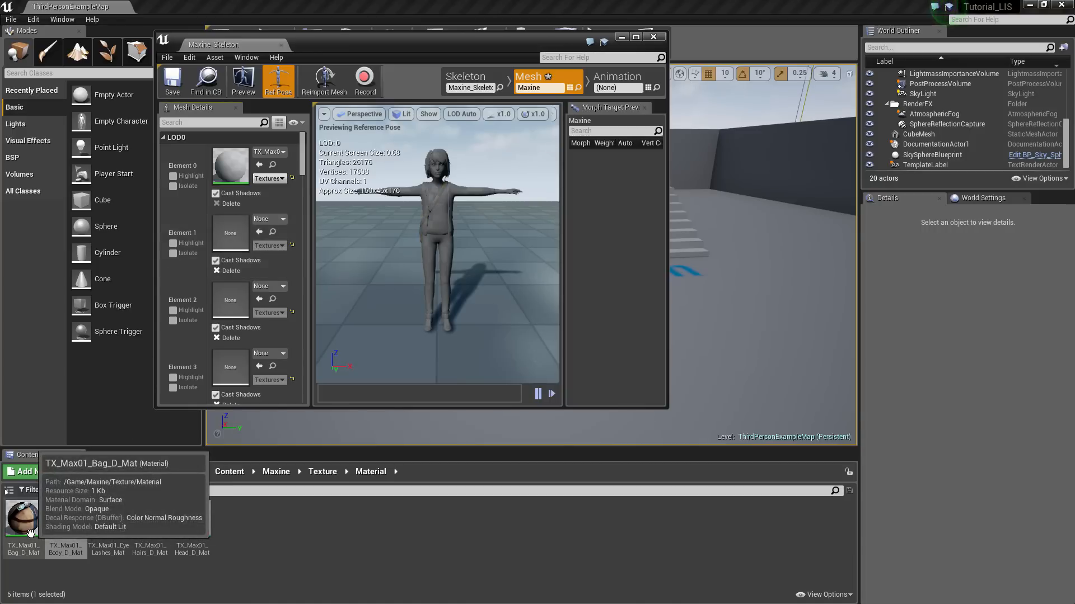
pyautogui.click(262, 233)
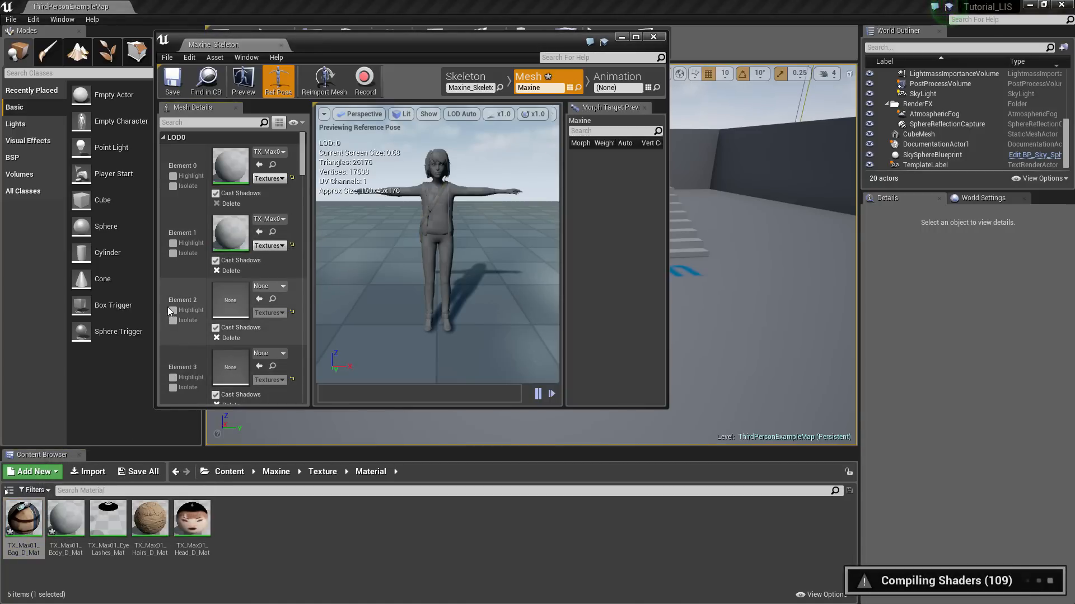
# Assign the head material to Element 2 and the hair material to Element 5
pyautogui.click(193, 523)
pyautogui.click(259, 299)
pyautogui.scroll(-4, 281, 304)
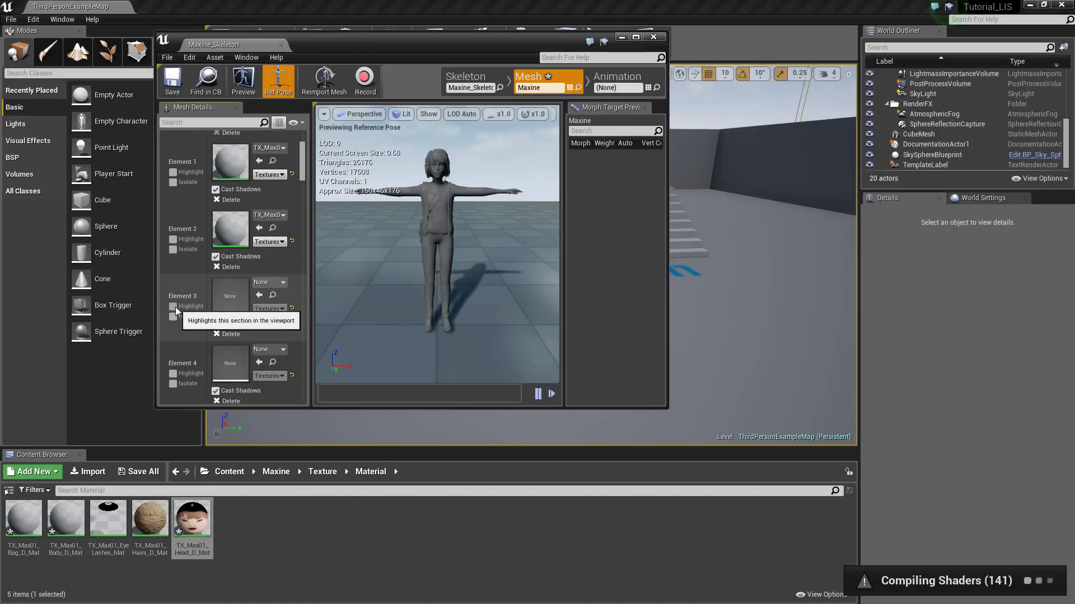
pyautogui.click(174, 307)
pyautogui.scroll(-3, 188, 317)
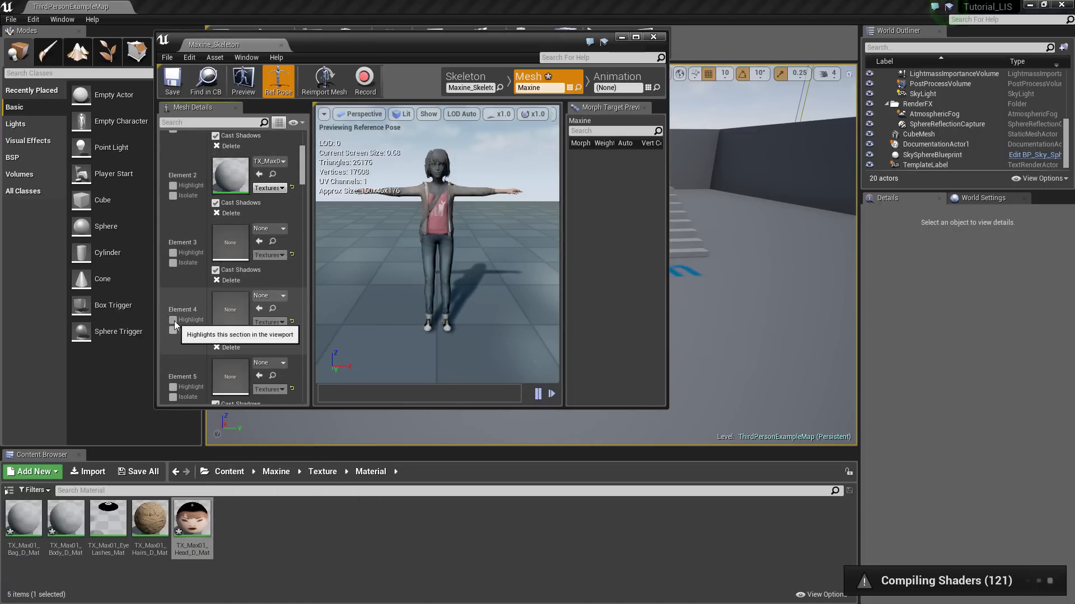
pyautogui.scroll(-3, 187, 319)
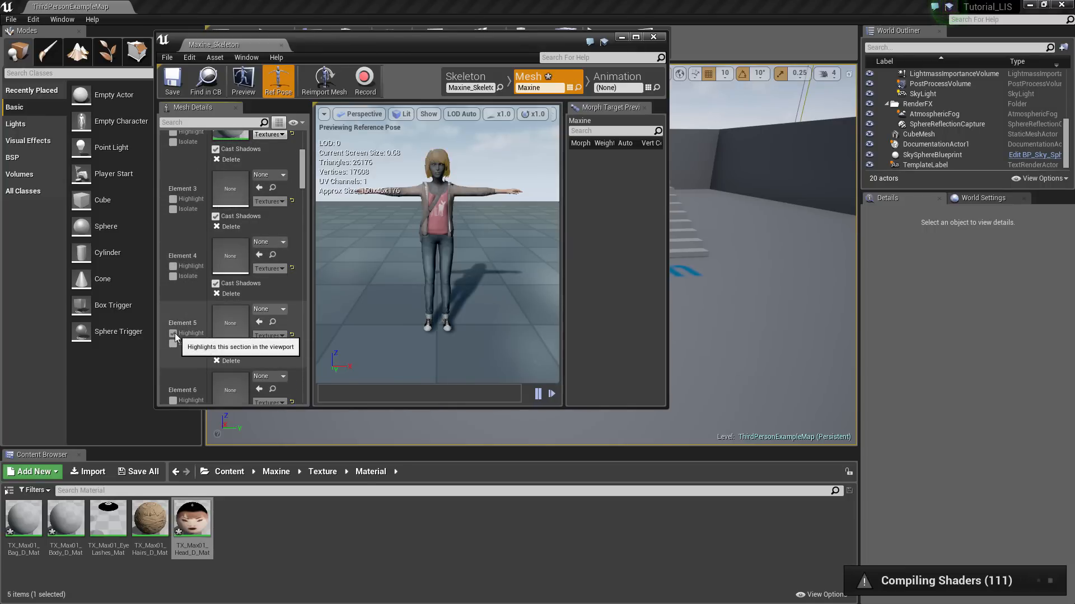
pyautogui.click(150, 519)
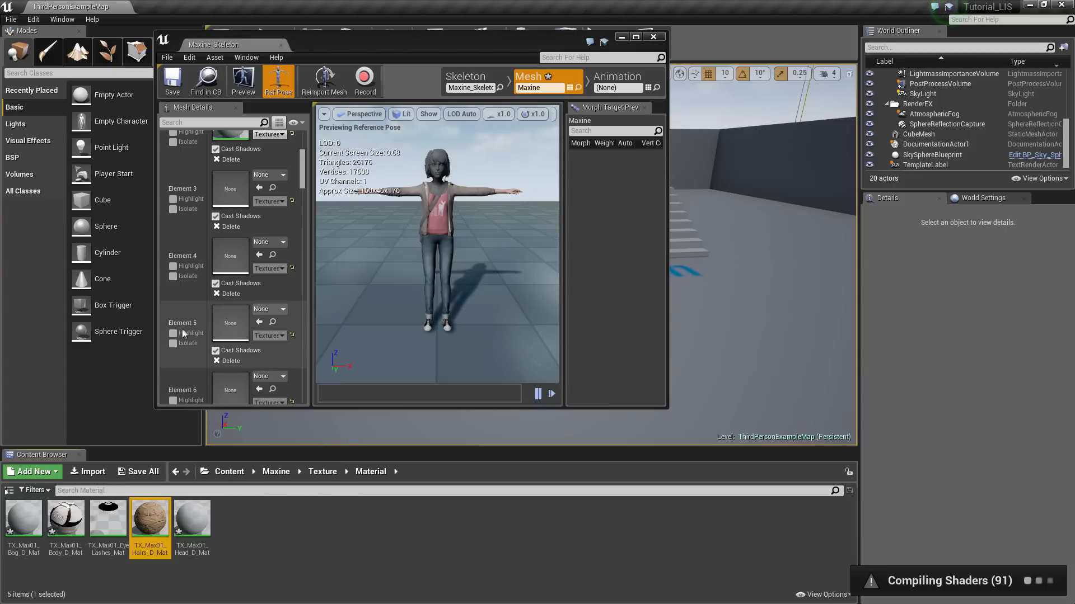
pyautogui.click(260, 322)
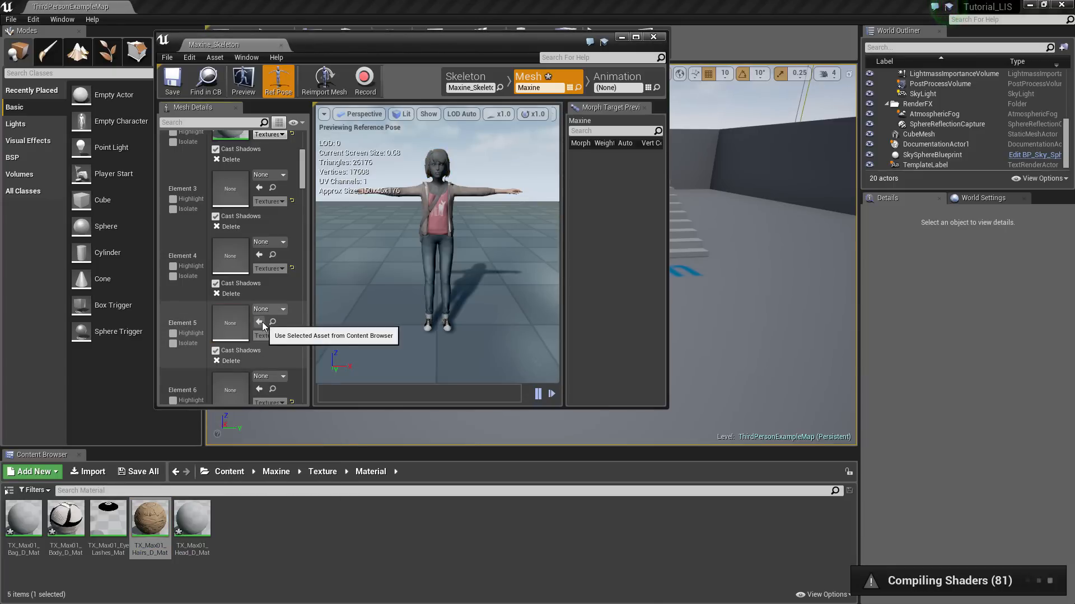
# Frame the preview on the face and assign the eyelash material to Element 3
pyautogui.scroll(-2, 275, 330)
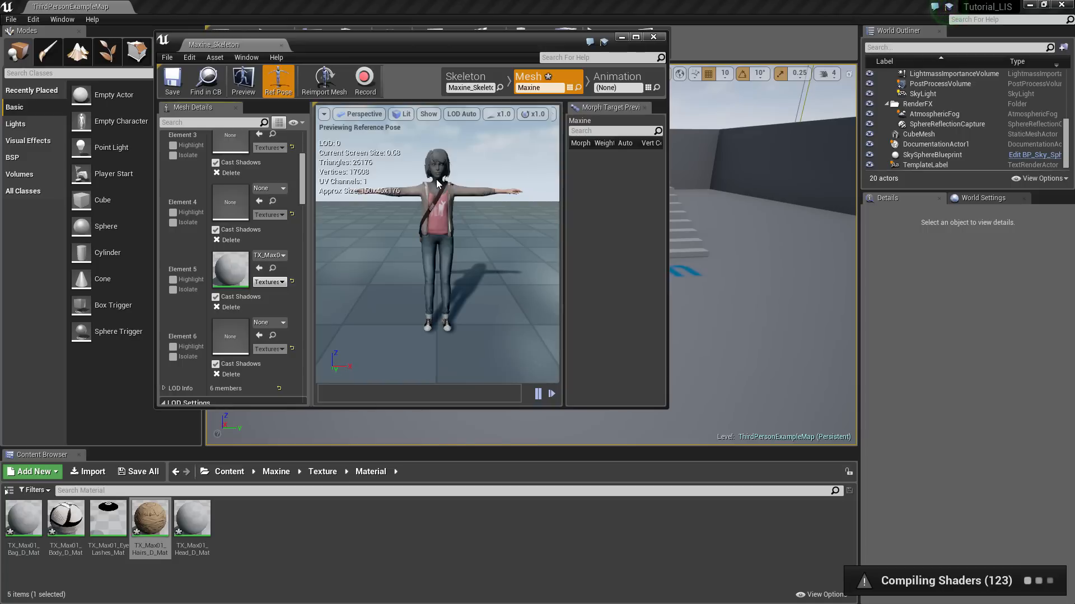
pyautogui.moveTo(438, 162); pyautogui.dragTo(440, 140, button='right')
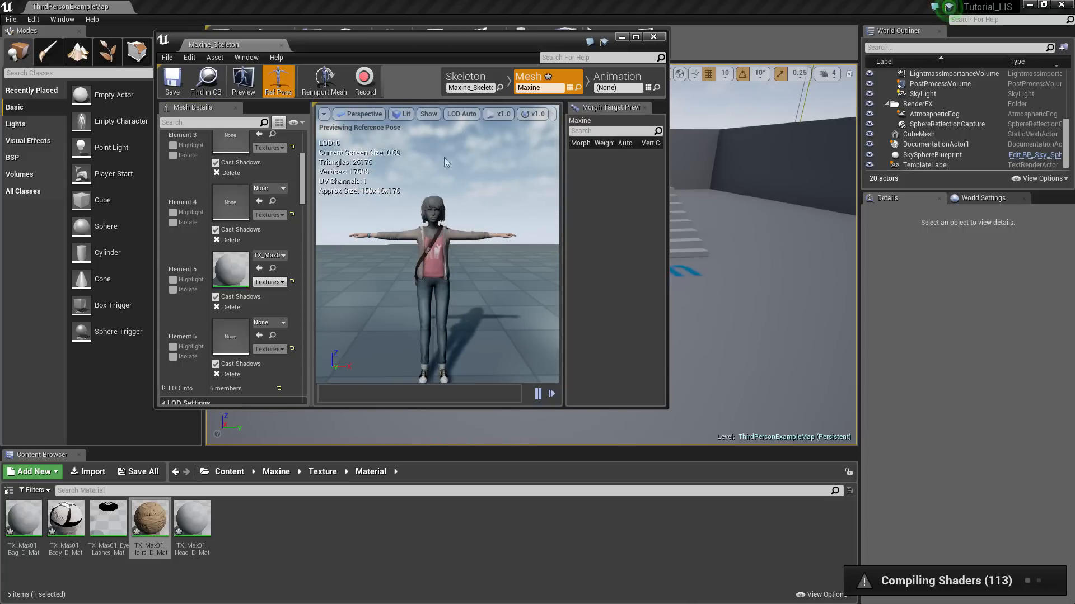
pyautogui.click(553, 114)
pyautogui.click(599, 280)
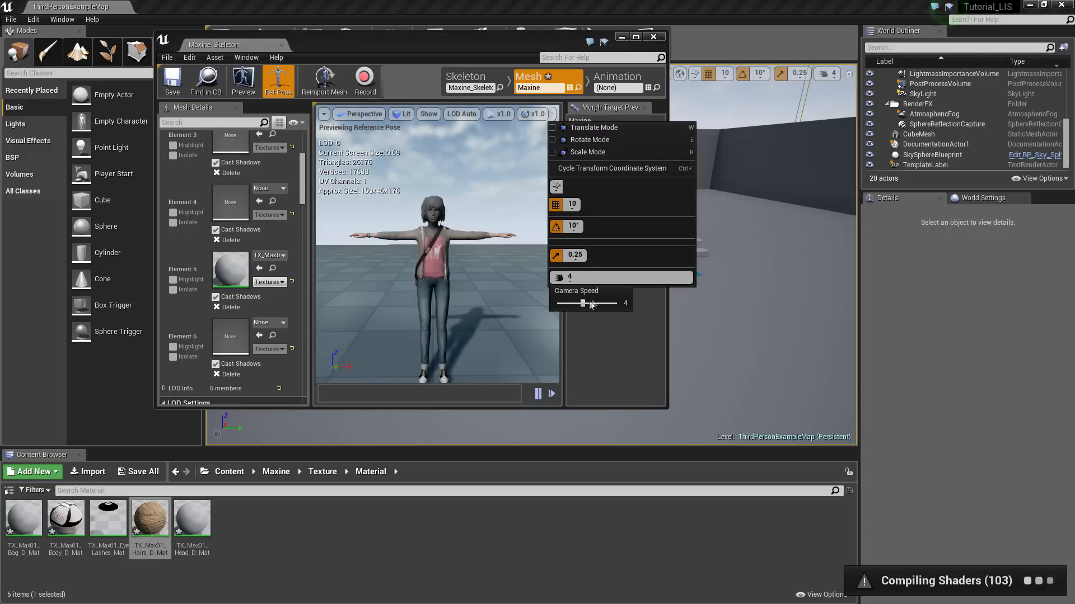
pyautogui.press('w')
pyautogui.moveTo(400, 248); pyautogui.dragTo(422, 225, button='right')
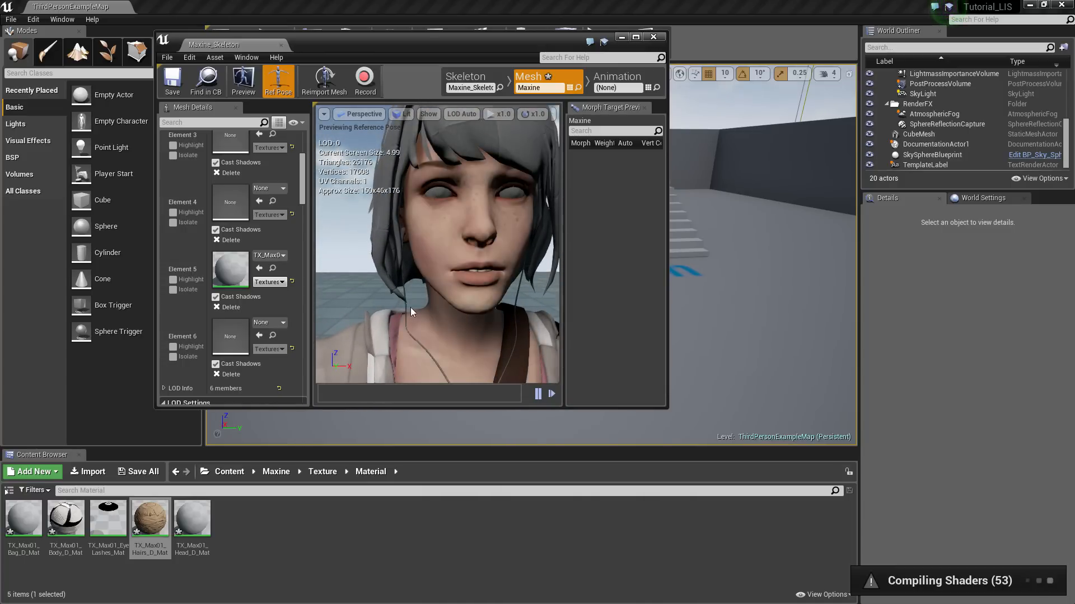
pyautogui.click(244, 531)
pyautogui.moveTo(408, 246)
pyautogui.mouseDown(button='right')
pyautogui.moveTo(413, 235)
pyautogui.moveTo(409, 247)
pyautogui.mouseUp(button='right')
pyautogui.scroll(2, 268, 272)
pyautogui.scroll(2, 268, 272)
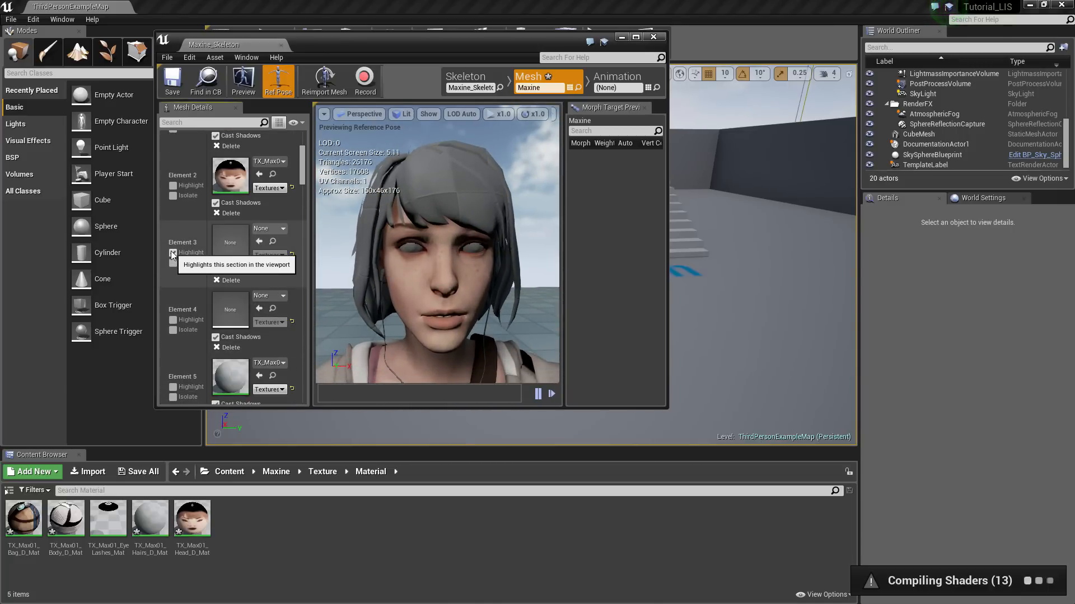
pyautogui.click(108, 530)
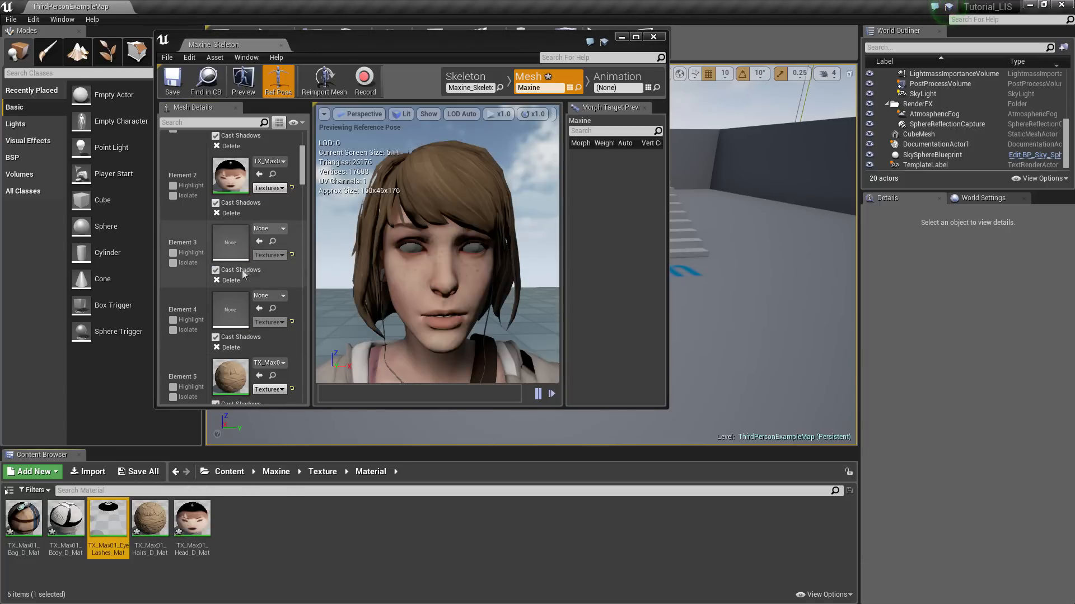
pyautogui.click(258, 241)
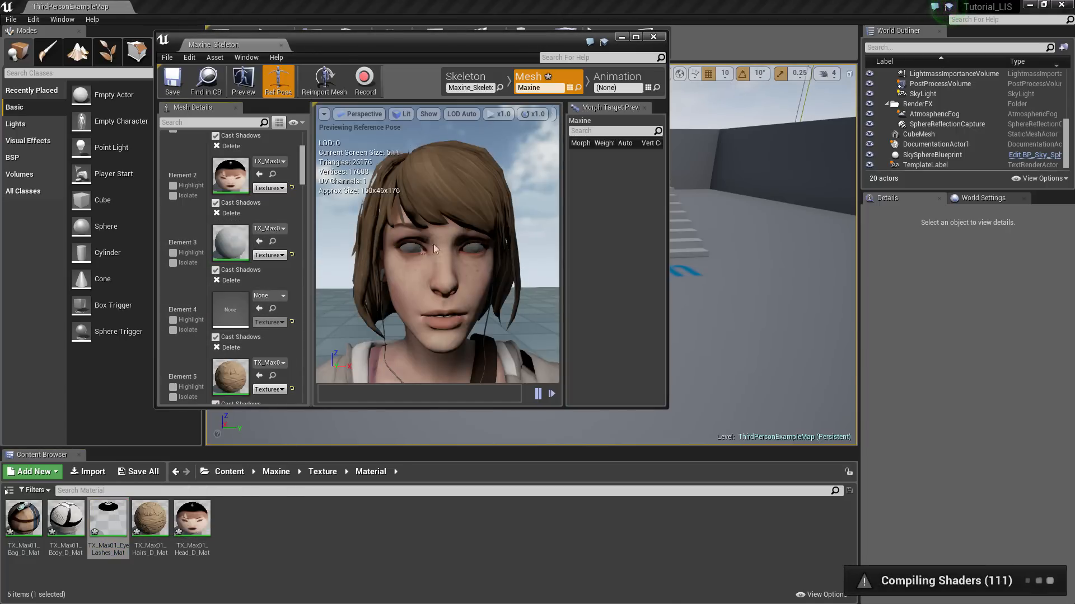
# Create a new material asset in the Material folder, keeping the NewMaterial name
pyautogui.click(227, 521)
pyautogui.rightClick(234, 516)
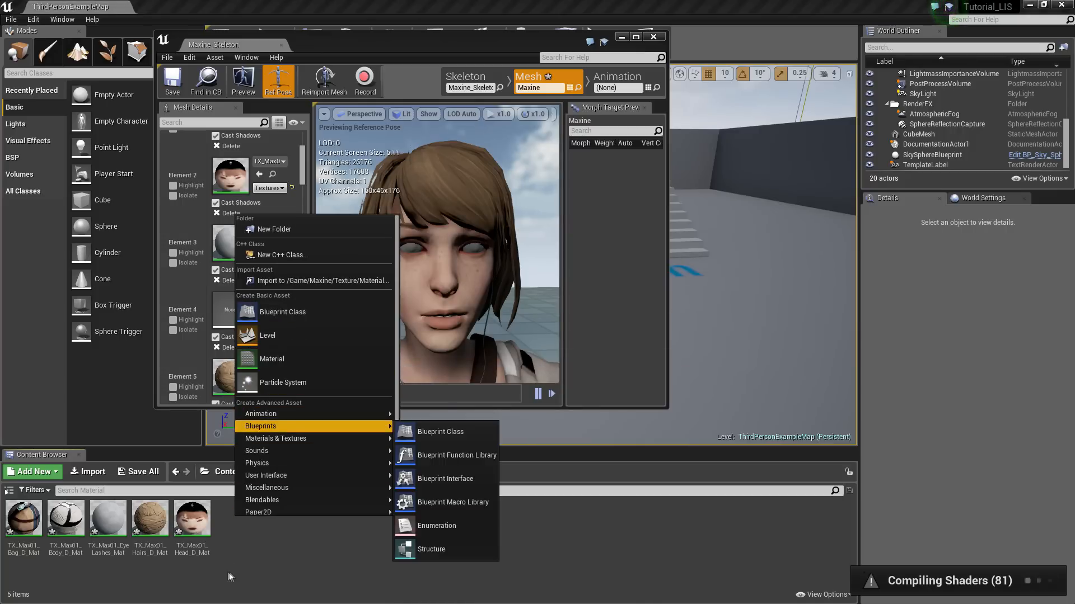
pyautogui.click(233, 547)
pyautogui.rightClick(238, 543)
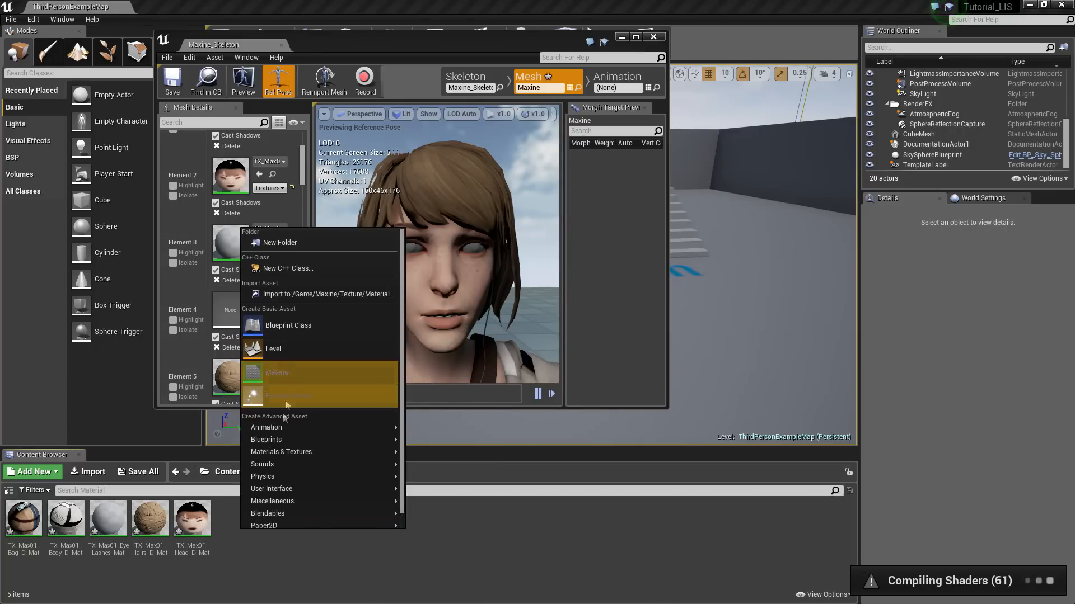
pyautogui.click(47, 472)
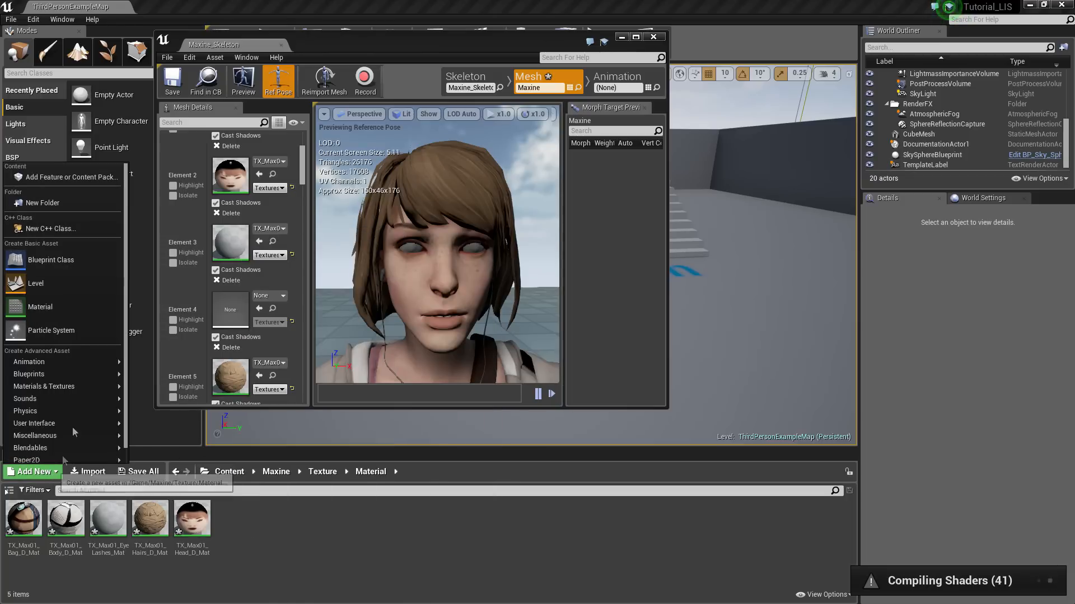
pyautogui.click(59, 311)
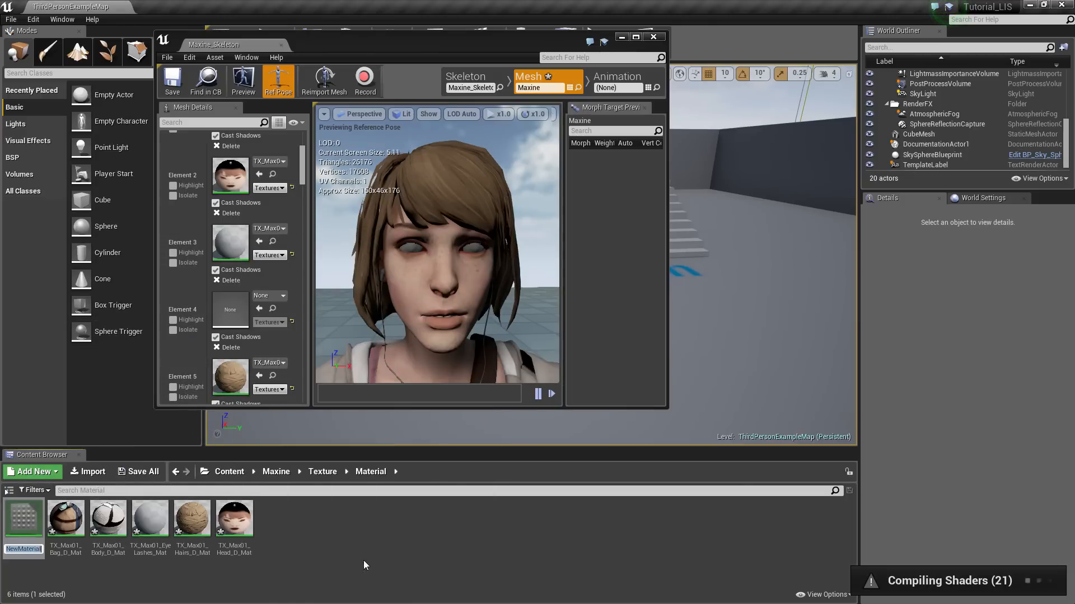
pyautogui.press('Return')
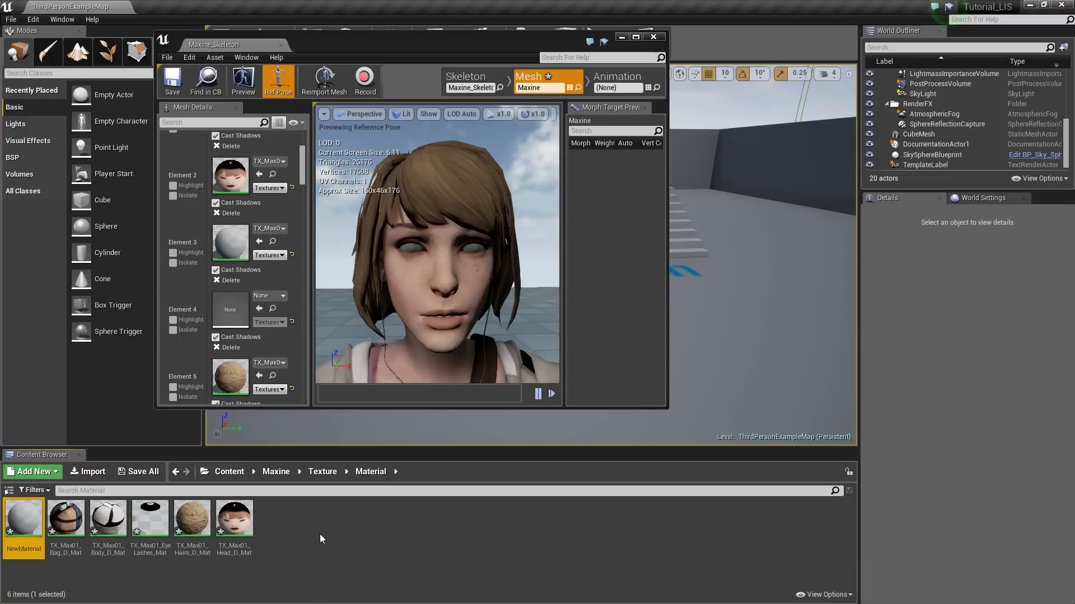
# Rename NewMaterial to Transparent and open it in the material editor
pyautogui.rightClick(26, 528)
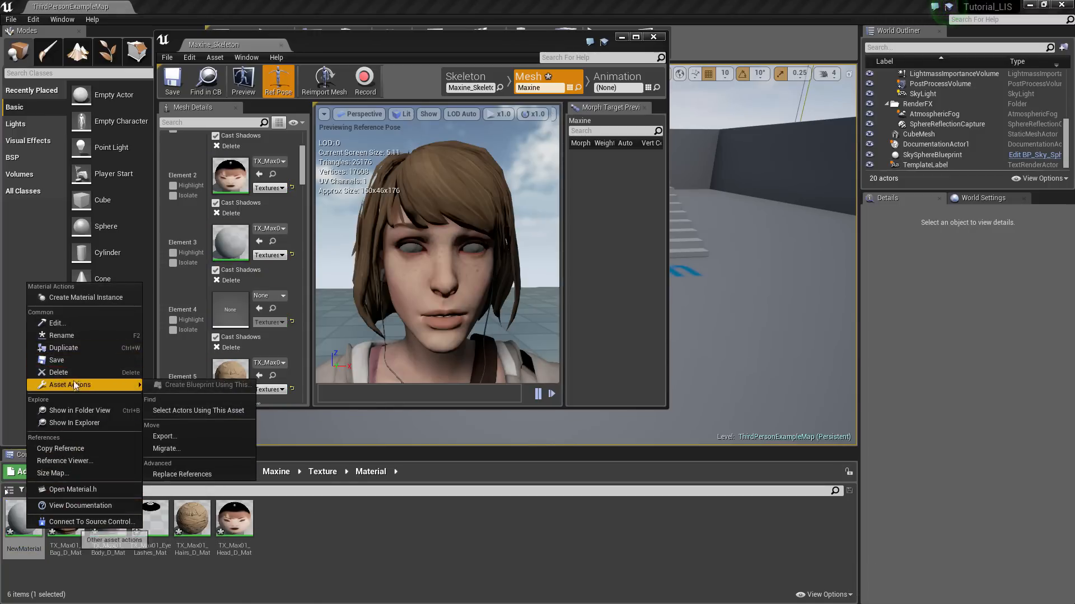
pyautogui.click(75, 338)
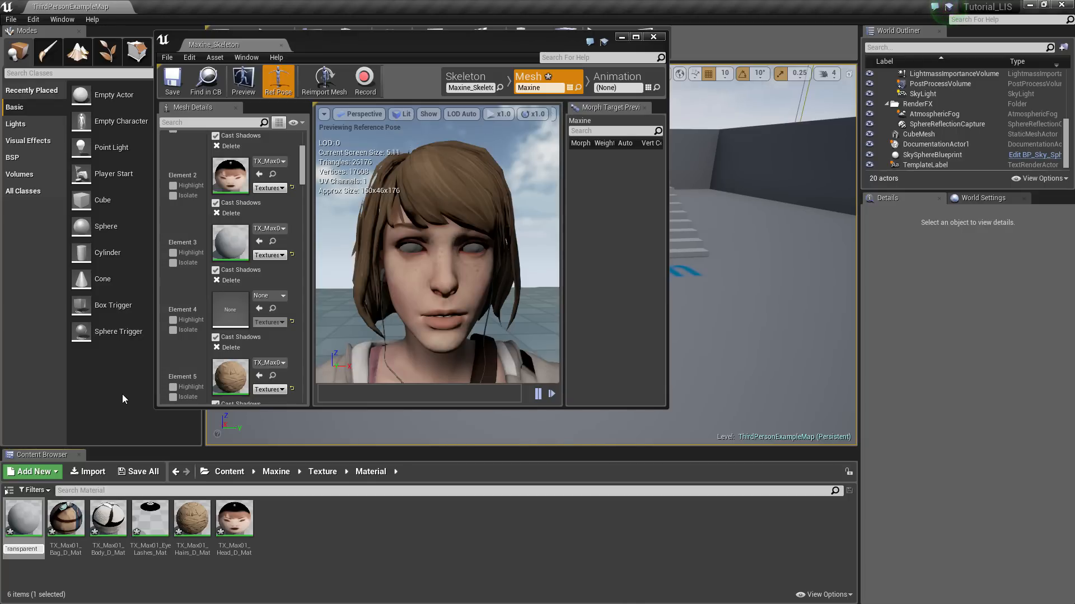
pyautogui.press('Return')
pyautogui.click(355, 541)
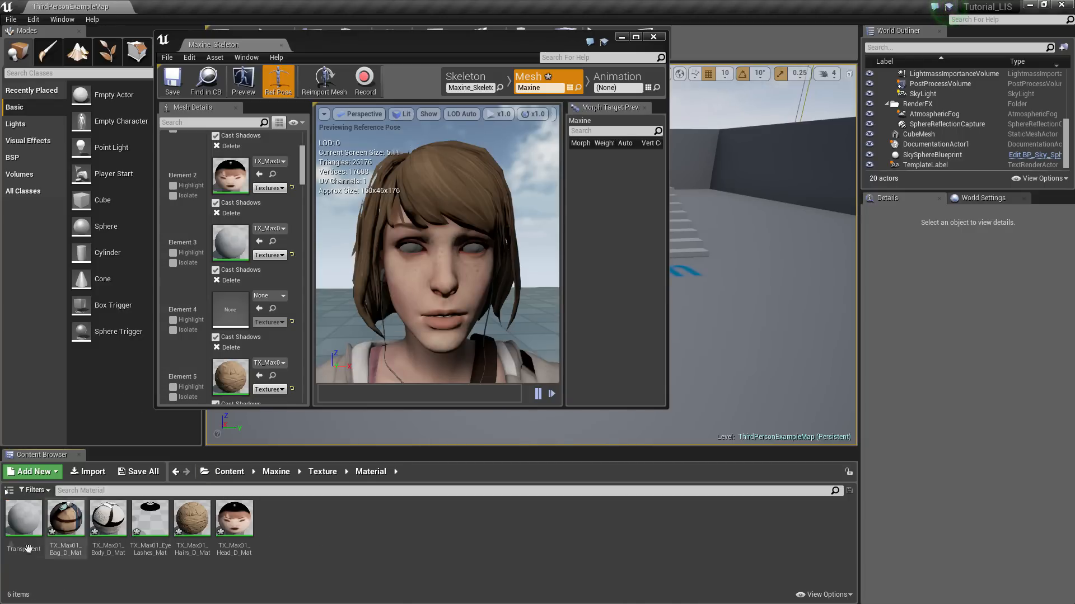
pyautogui.doubleClick(25, 532)
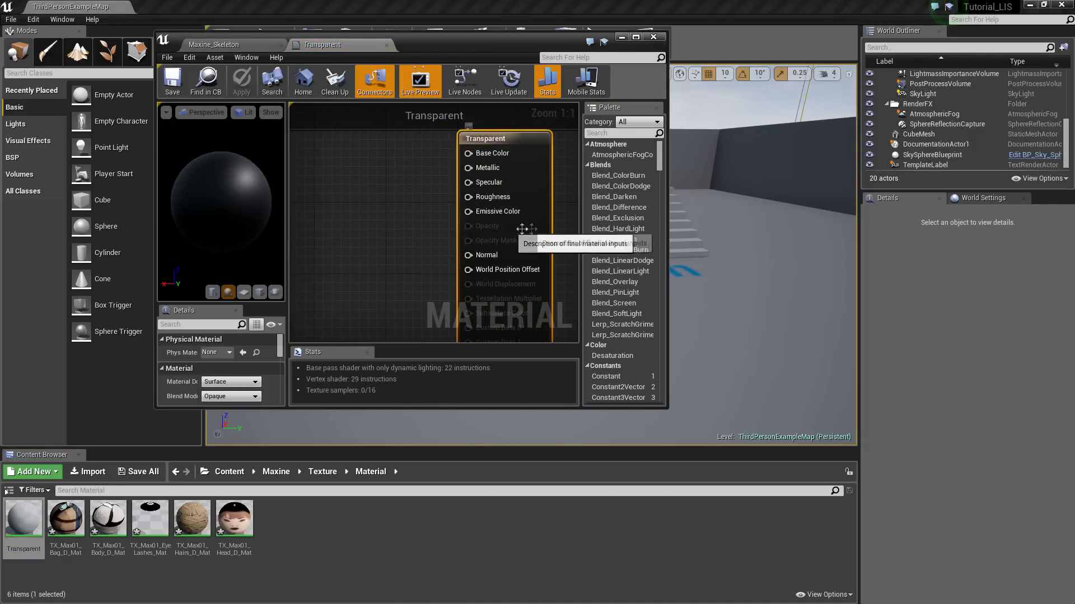
# Set the Transparent material's blend mode to Translucent
pyautogui.scroll(-1, 224, 387)
pyautogui.click(226, 380)
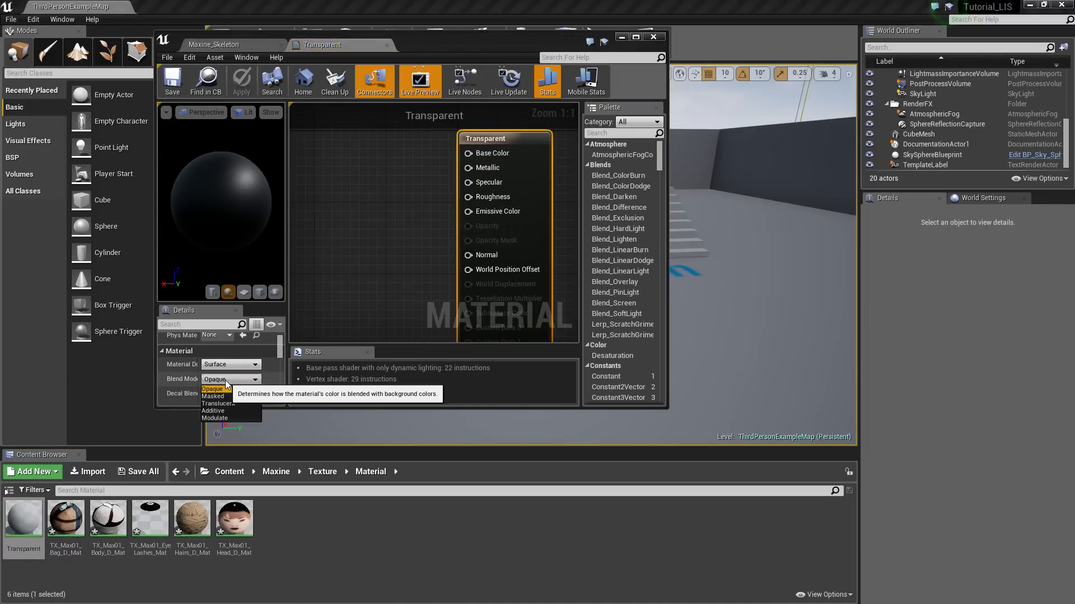
pyautogui.click(218, 404)
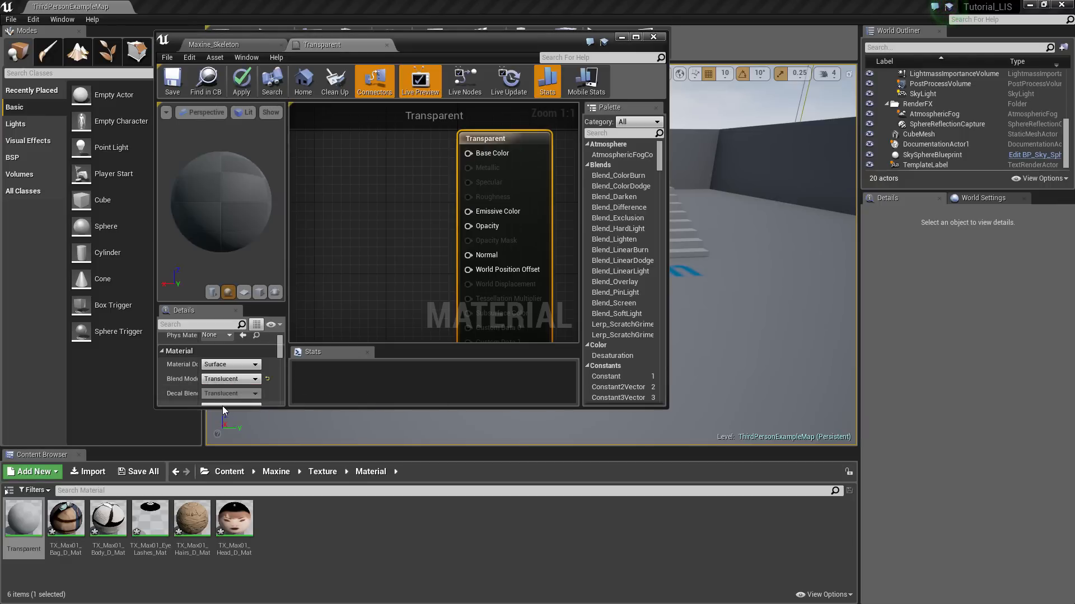
# Wire a Constant of 0 into Opacity, then apply and save the material
pyautogui.moveTo(418, 273); pyautogui.dragTo(467, 273, button='right')
pyautogui.rightClick(343, 192)
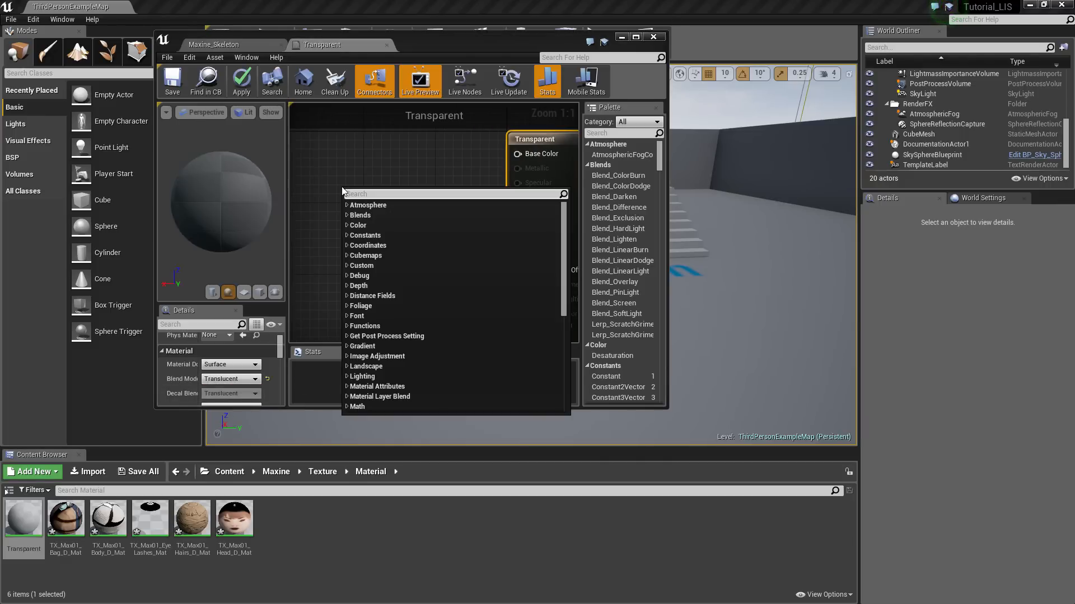
pyautogui.write('const')
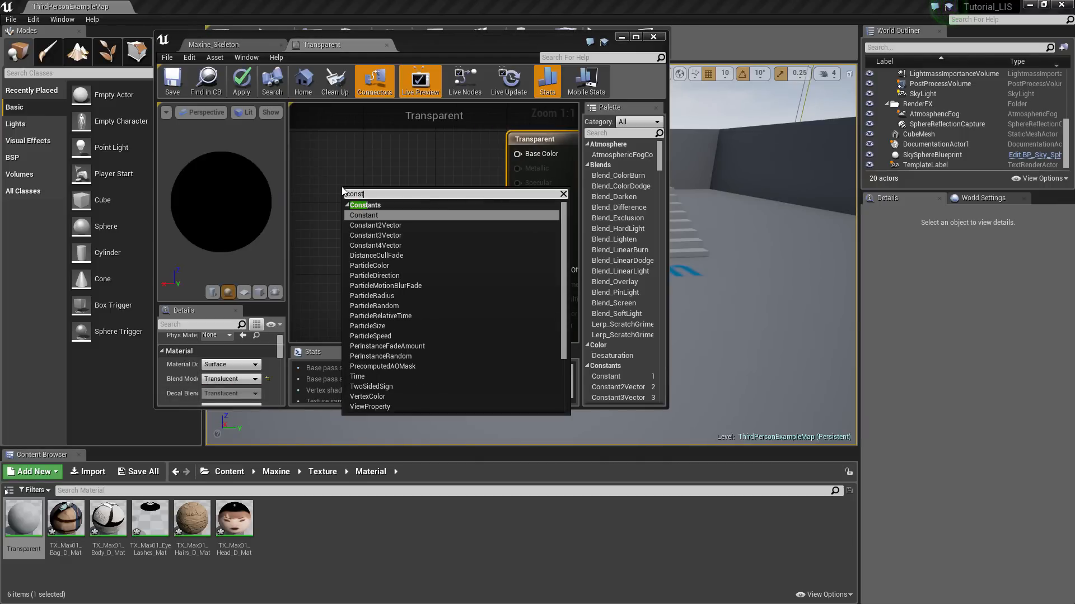
pyautogui.click(367, 217)
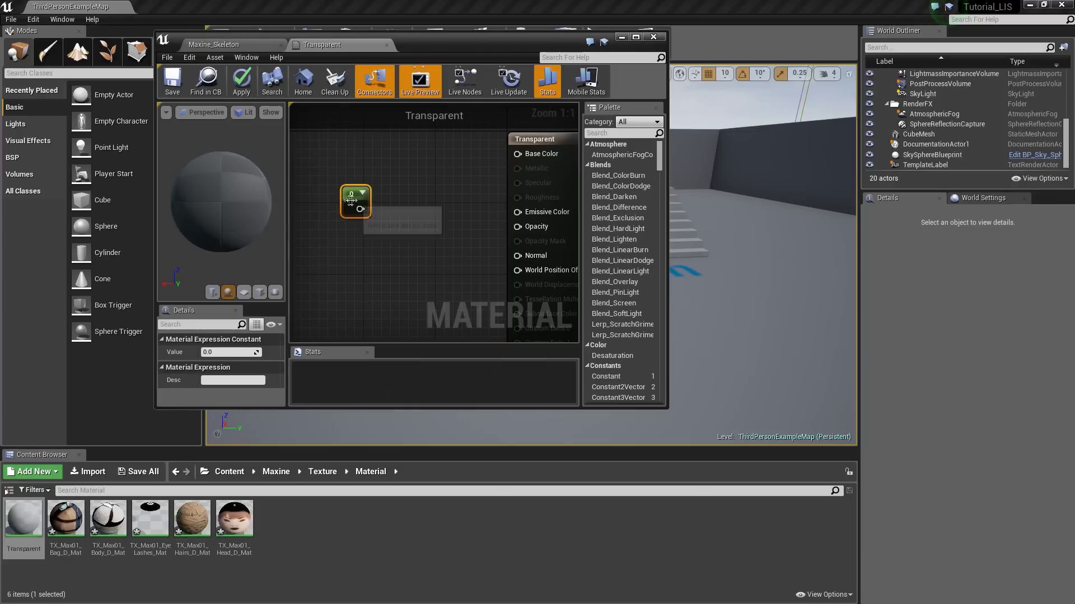
pyautogui.moveTo(360, 210); pyautogui.dragTo(529, 227)
pyautogui.moveTo(358, 204); pyautogui.dragTo(398, 221)
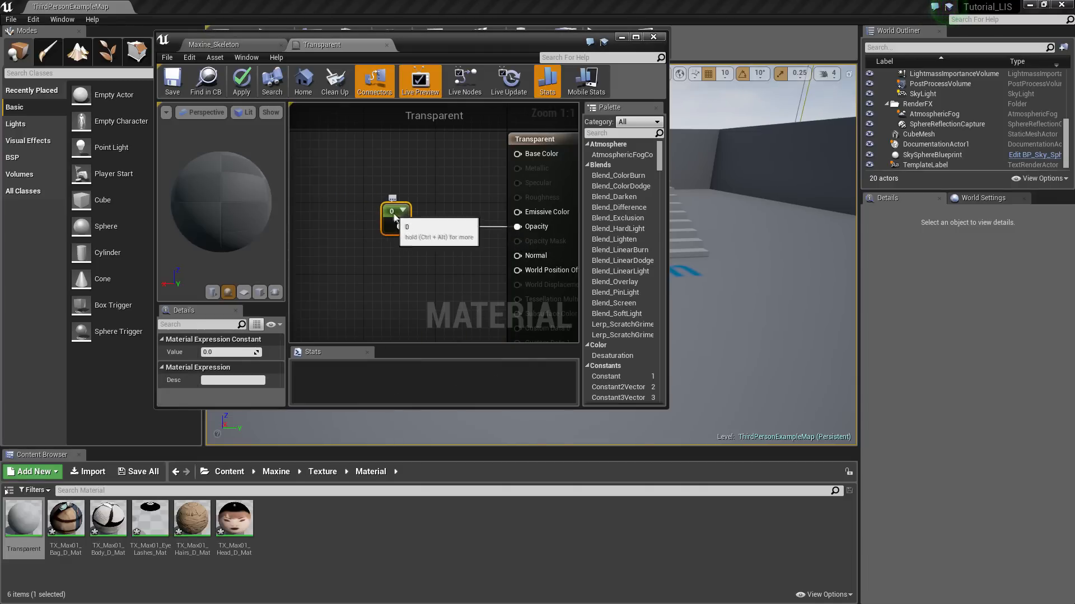
pyautogui.click(241, 79)
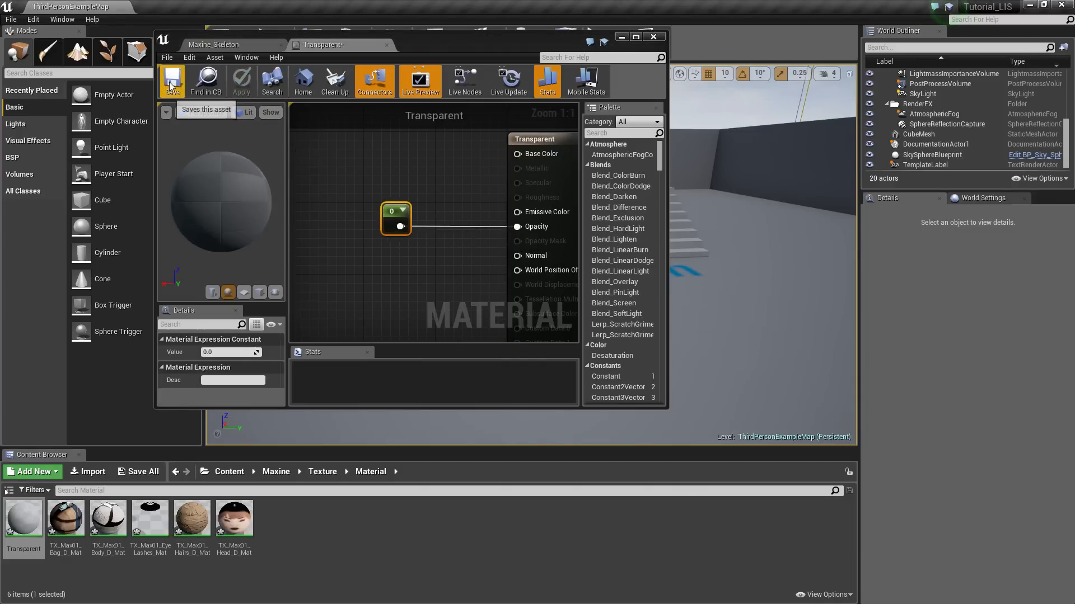
pyautogui.click(172, 78)
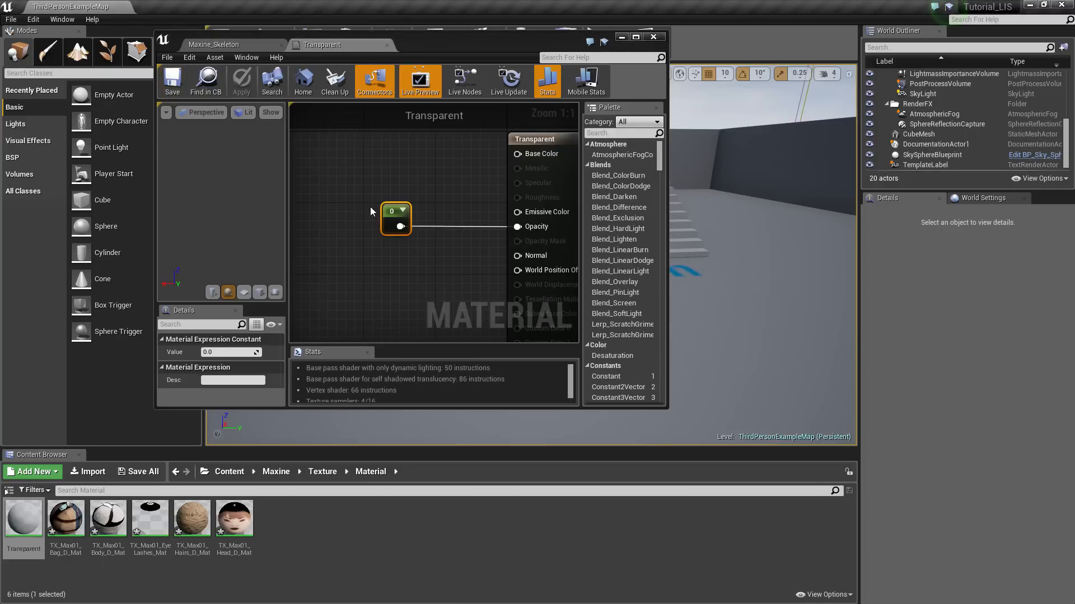
# Close the material tab and put the Transparent material on Maxine's Element 4
pyautogui.click(386, 45)
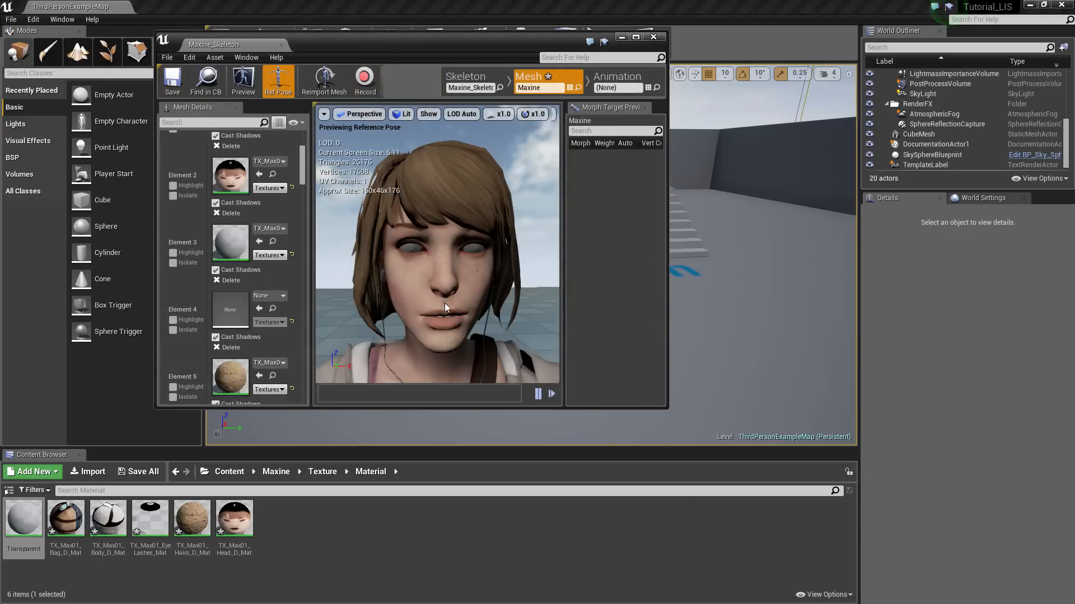
pyautogui.click(23, 519)
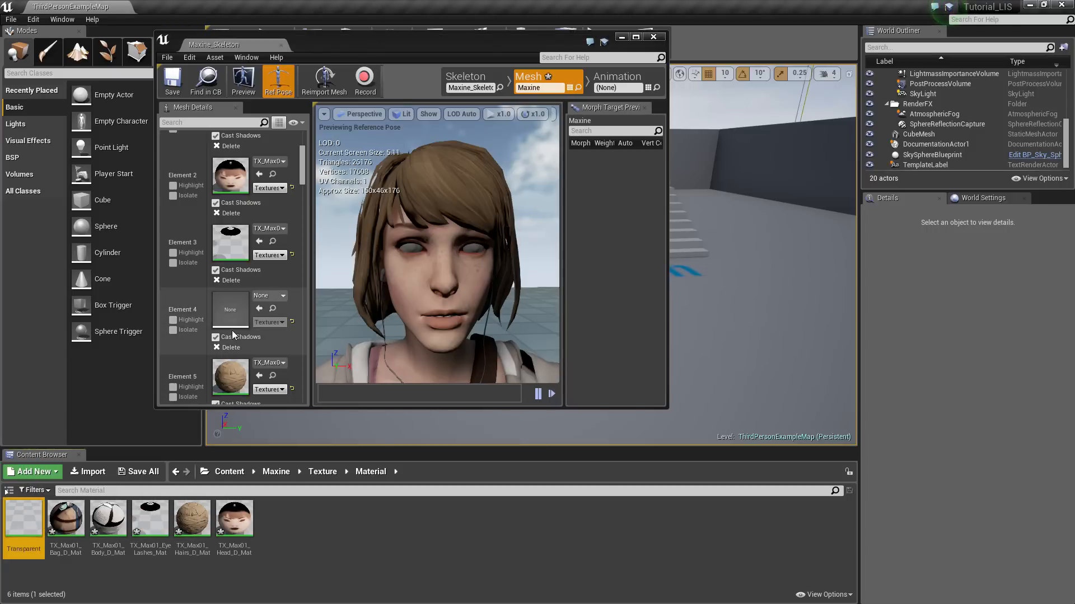
pyautogui.click(261, 309)
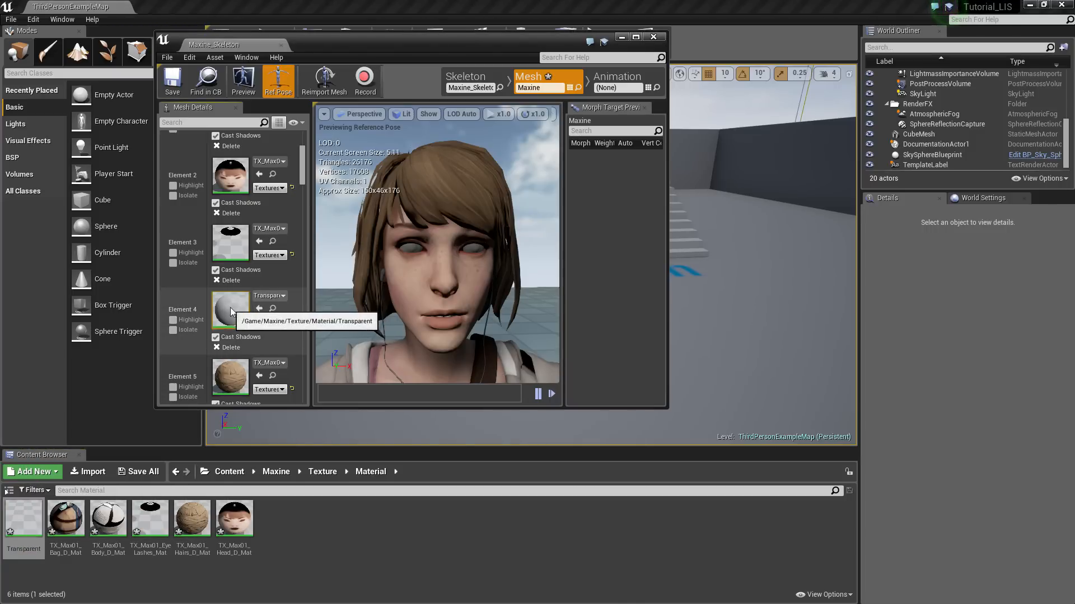
pyautogui.moveTo(438, 345); pyautogui.dragTo(438, 381, button='right')
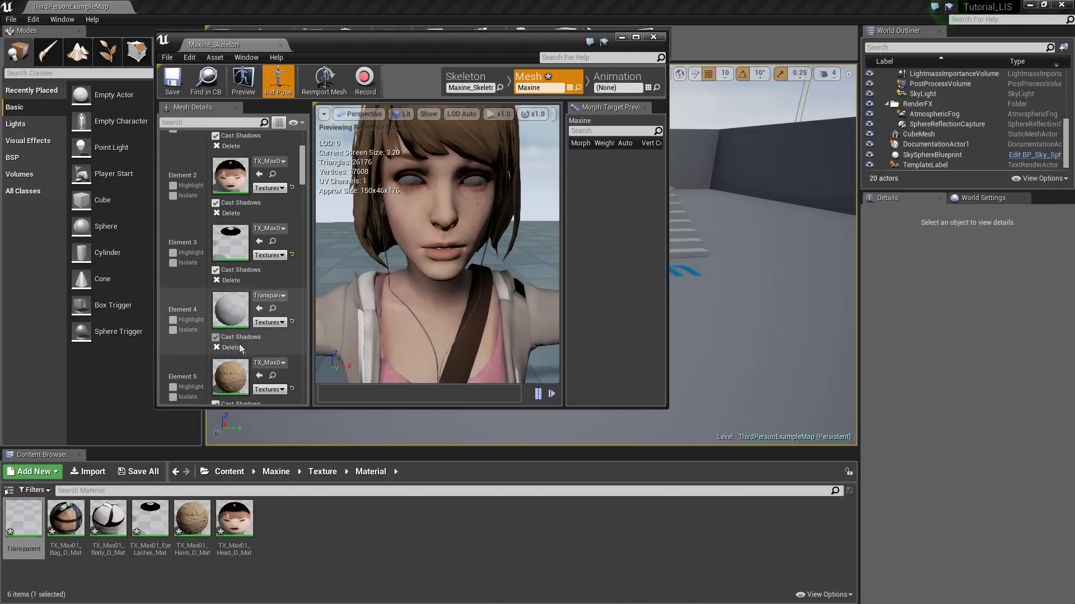
pyautogui.scroll(-5, 257, 356)
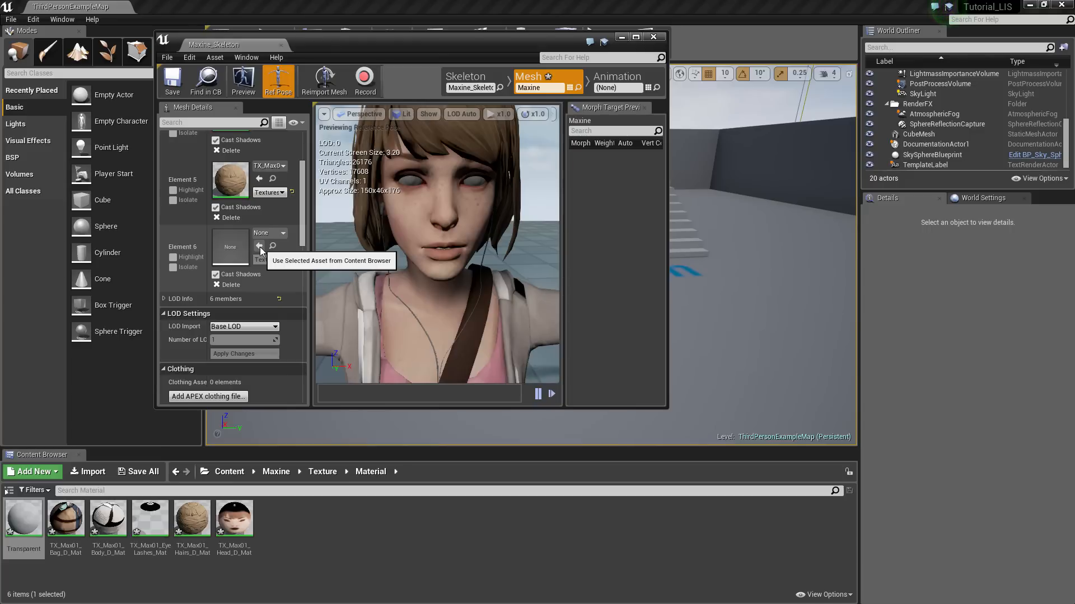
# Add a new material named colored_headphone in Maxine's Material folder and open it
pyautogui.rightClick(316, 519)
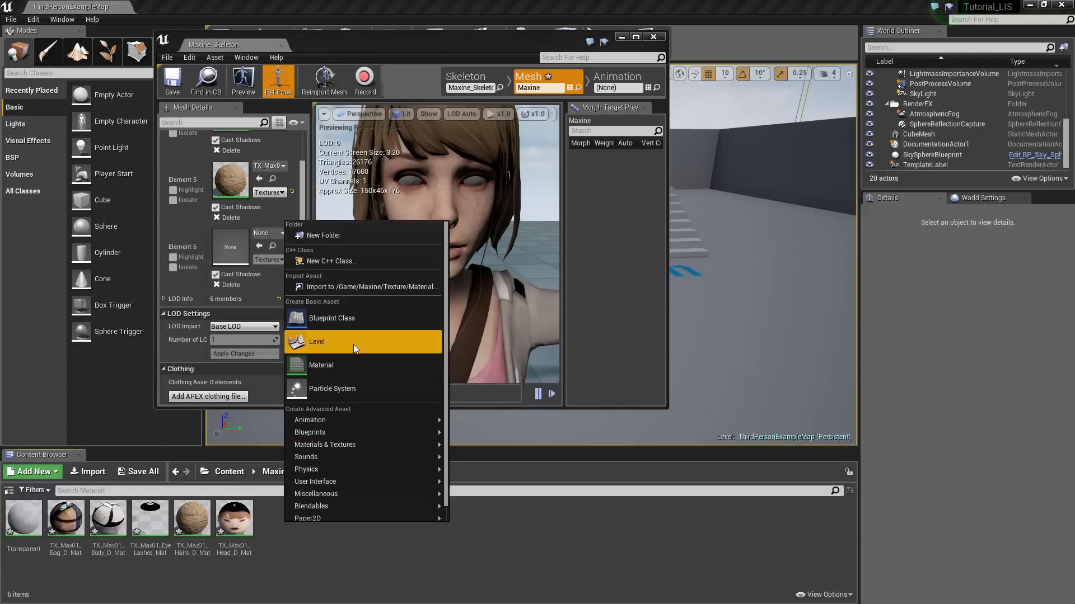
pyautogui.click(38, 472)
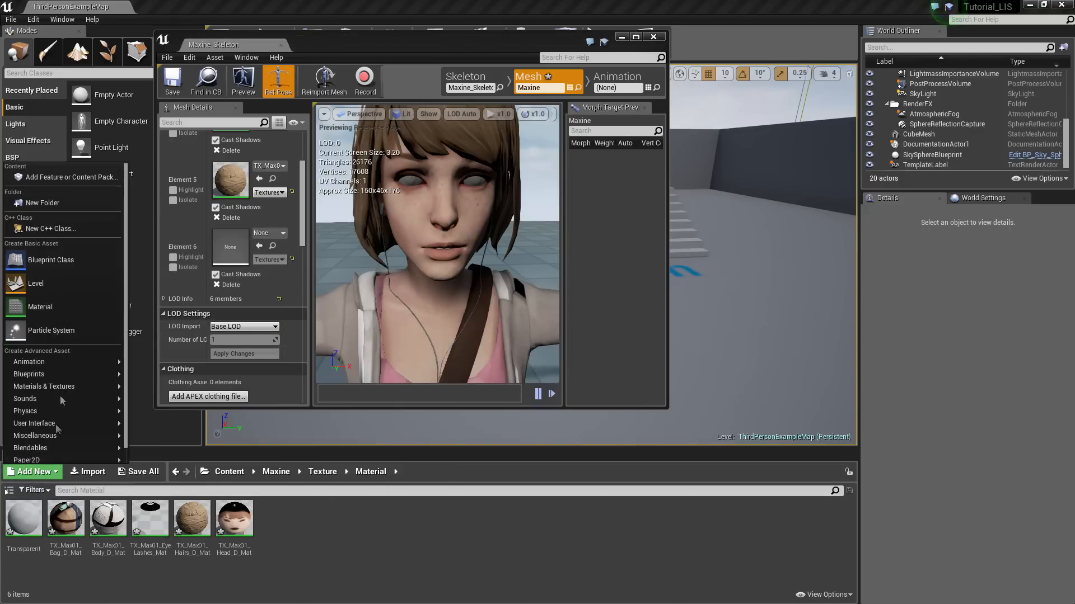
pyautogui.click(61, 304)
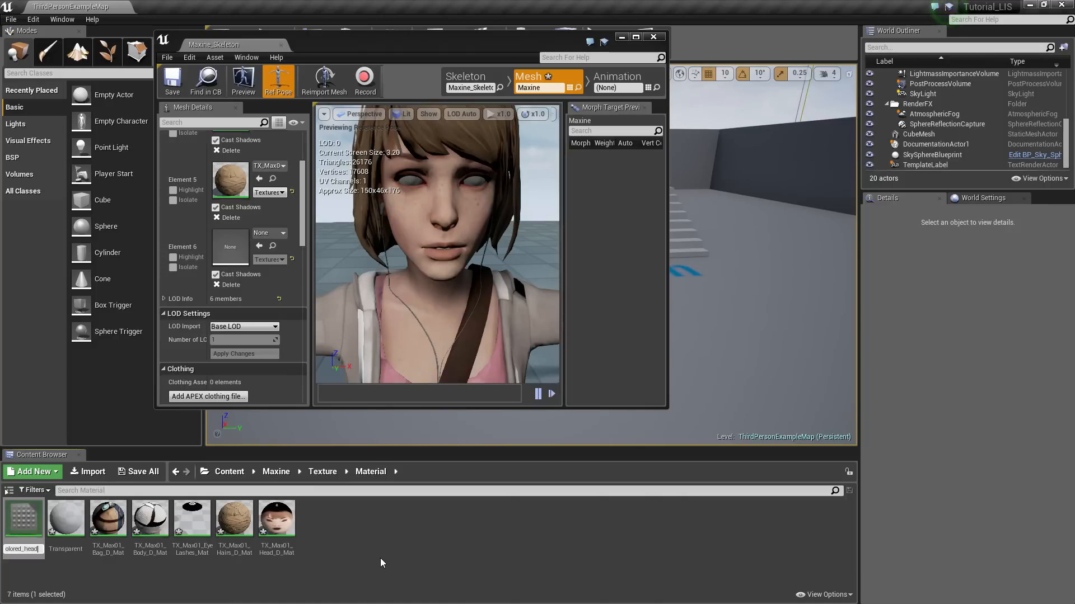
pyautogui.press('Return')
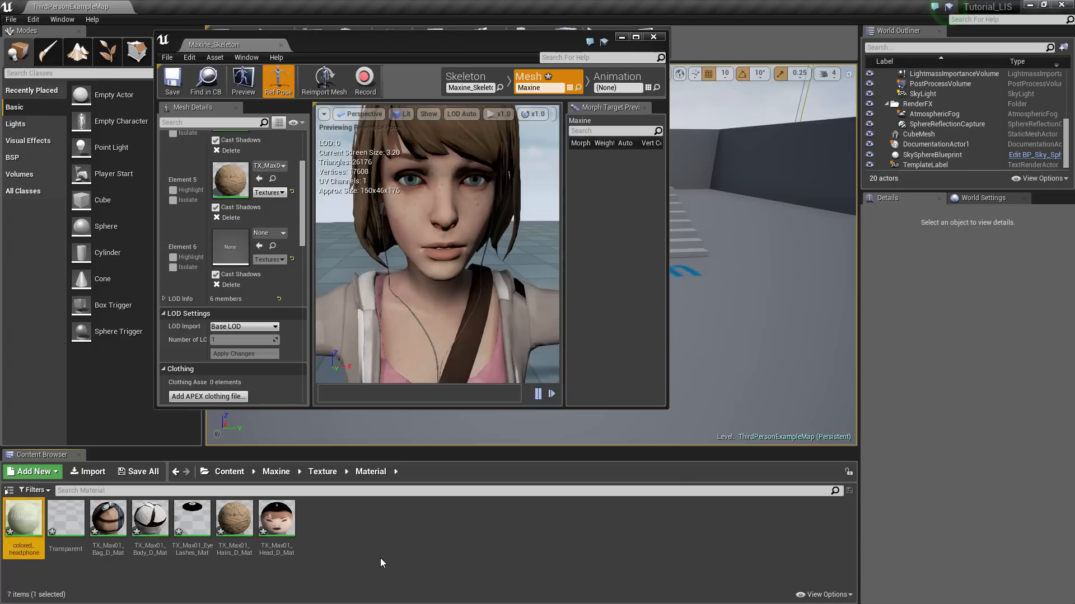
pyautogui.doubleClick(20, 529)
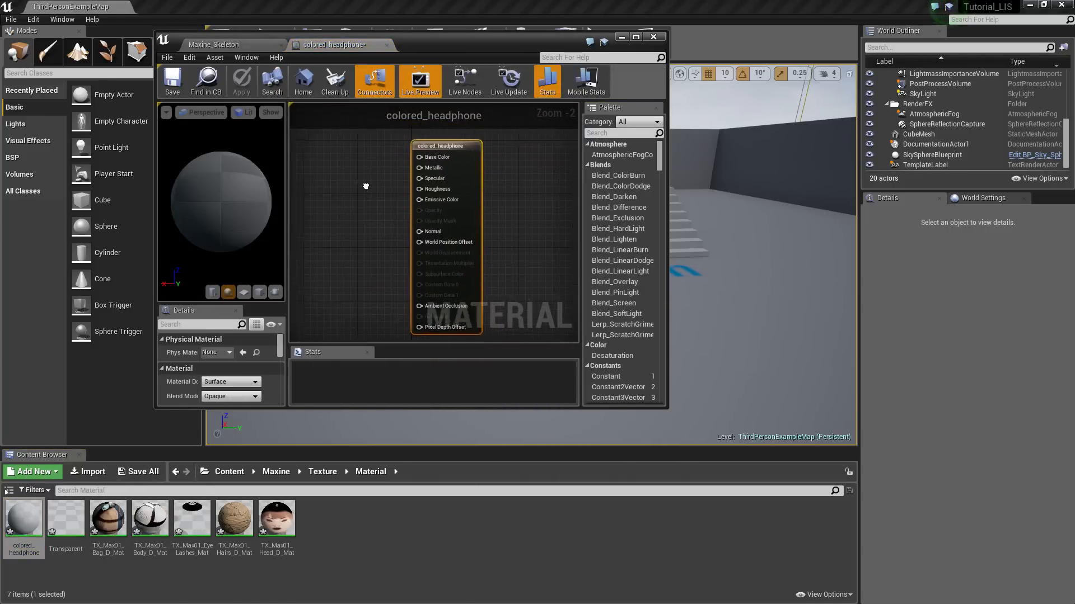
# Add a Constant3Vector node and wire it into Base Color
pyautogui.rightClick(341, 177)
pyautogui.write('con')
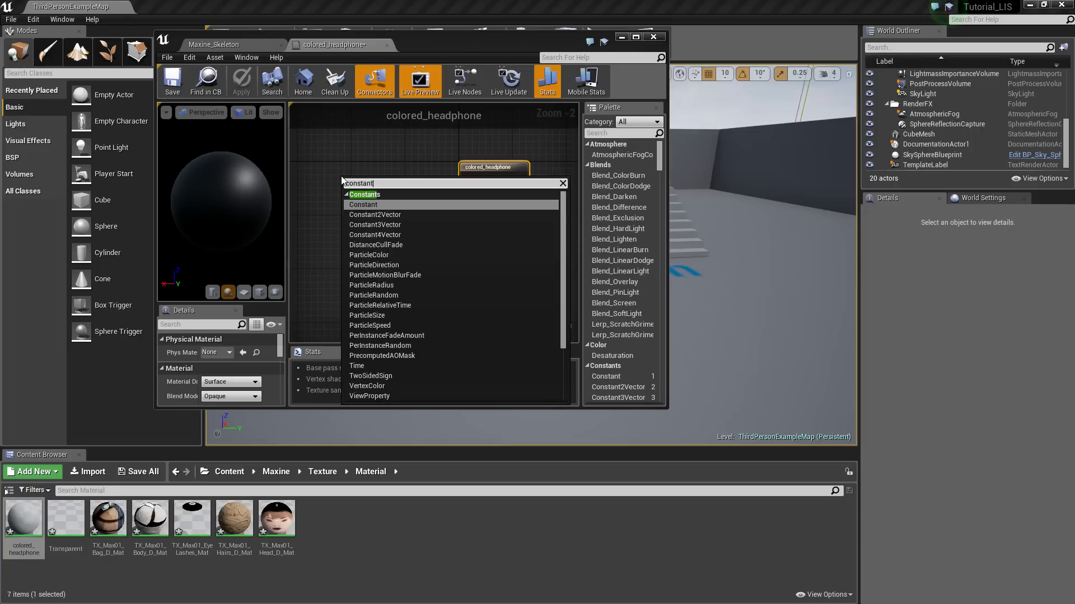
pyautogui.write('stant')
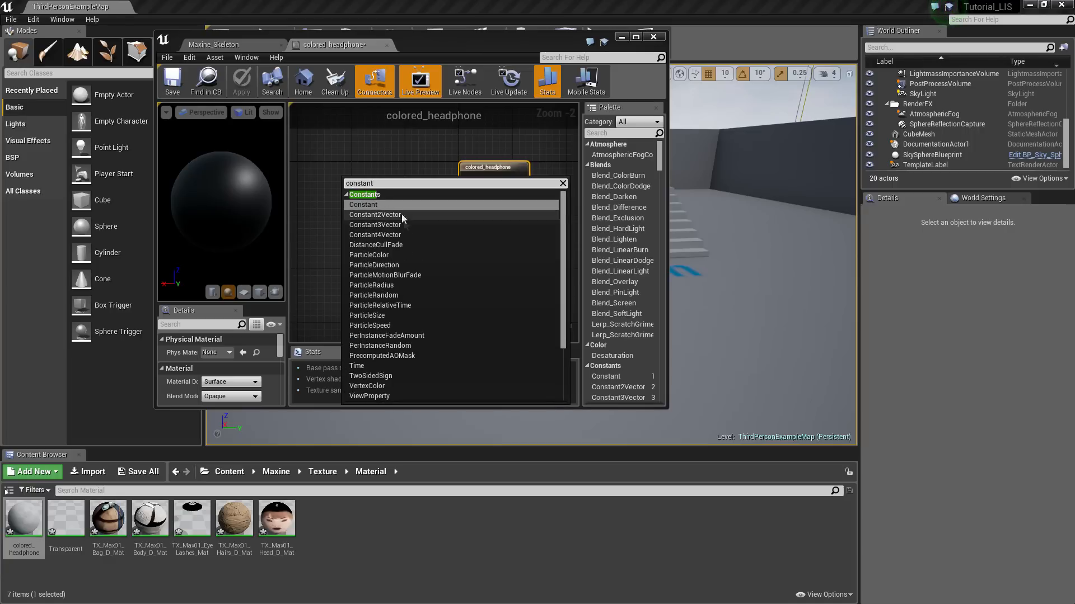
pyautogui.click(374, 224)
pyautogui.scroll(3, 373, 211)
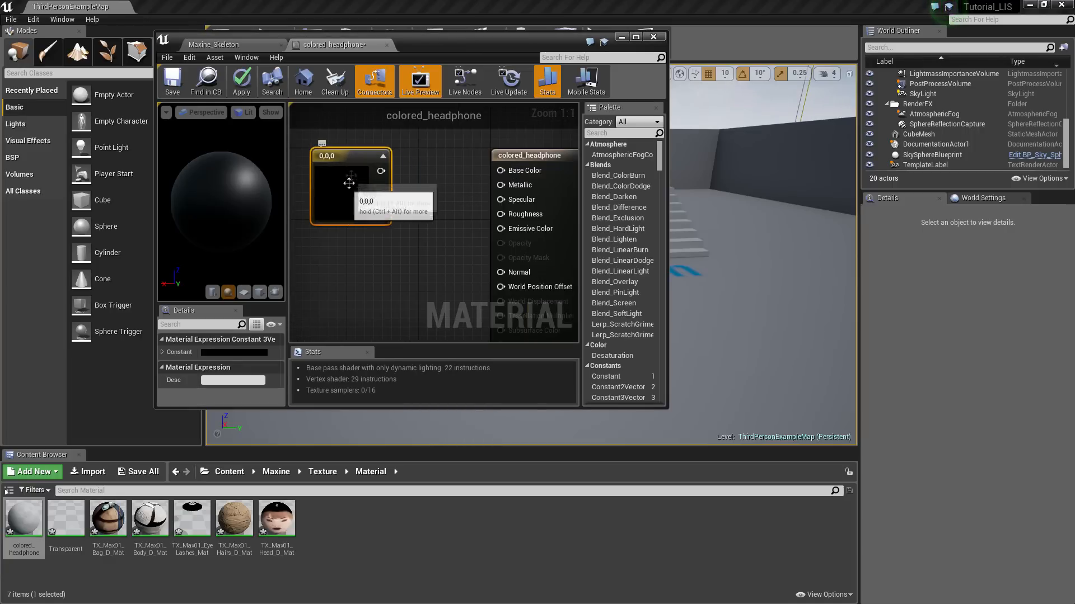
pyautogui.moveTo(381, 171); pyautogui.dragTo(500, 170)
# Set the constant to pink (0.79, 0.464, 0.588) and save the material
pyautogui.doubleClick(330, 199)
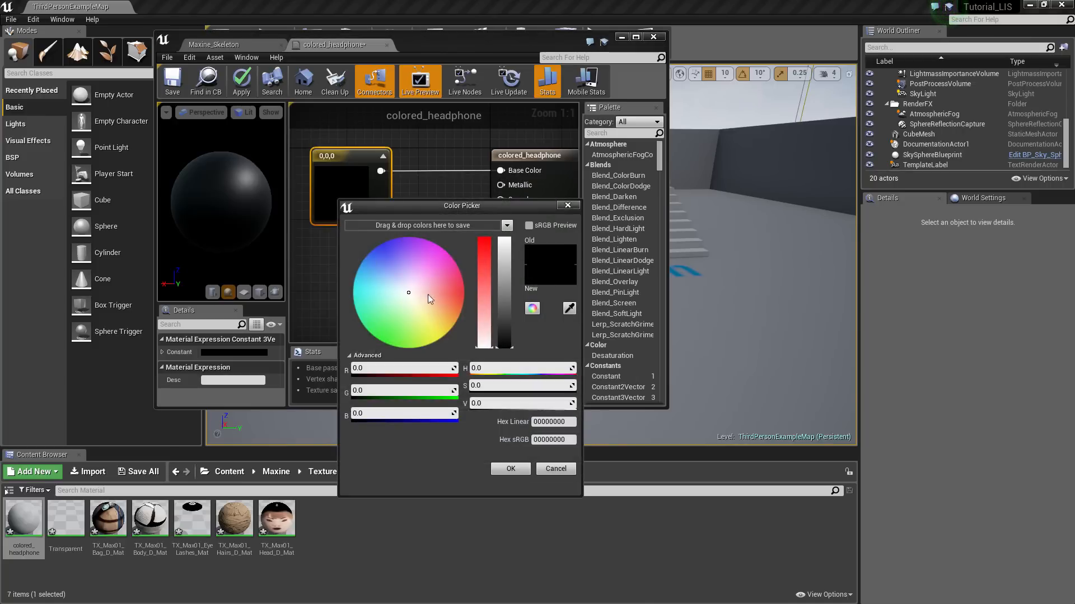
pyautogui.moveTo(447, 289)
pyautogui.mouseDown()
pyautogui.moveTo(462, 277)
pyautogui.moveTo(448, 314)
pyautogui.moveTo(384, 253)
pyautogui.moveTo(407, 319)
pyautogui.moveTo(431, 284)
pyautogui.mouseUp()
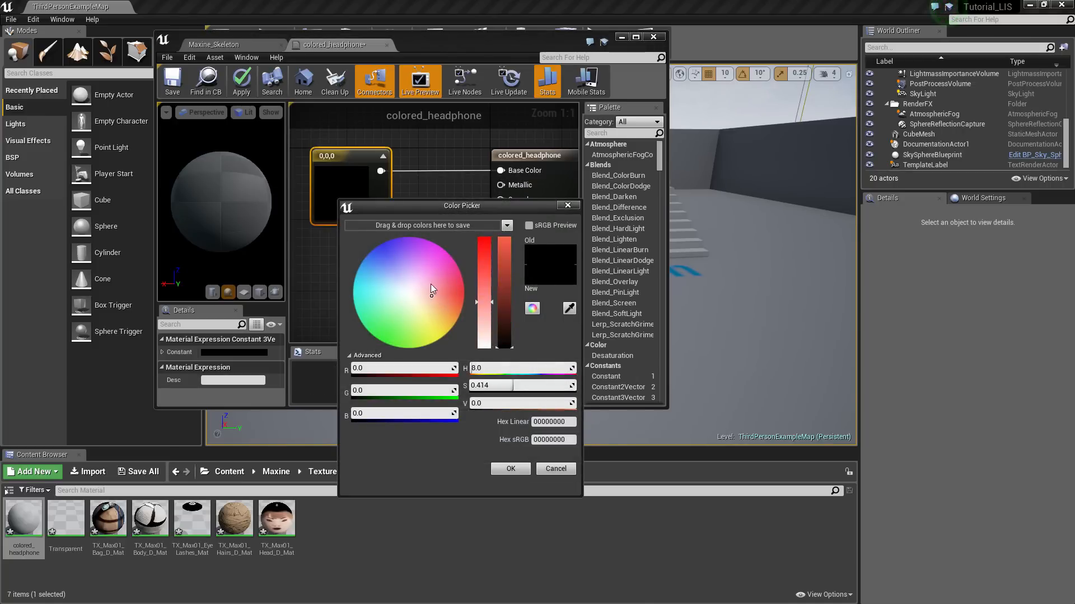
pyautogui.moveTo(497, 286); pyautogui.dragTo(502, 260)
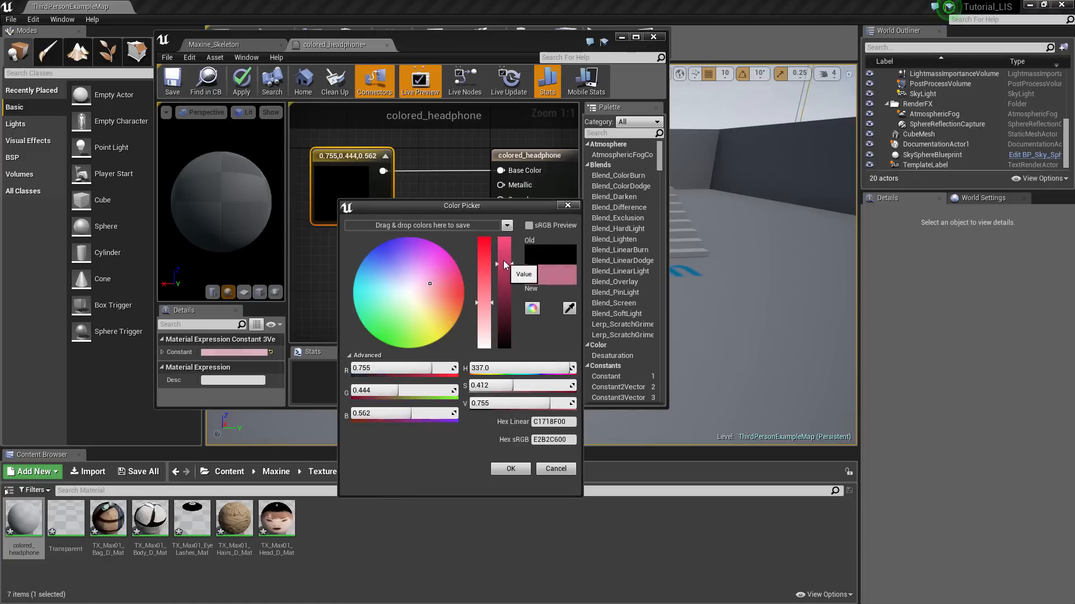
pyautogui.click(510, 469)
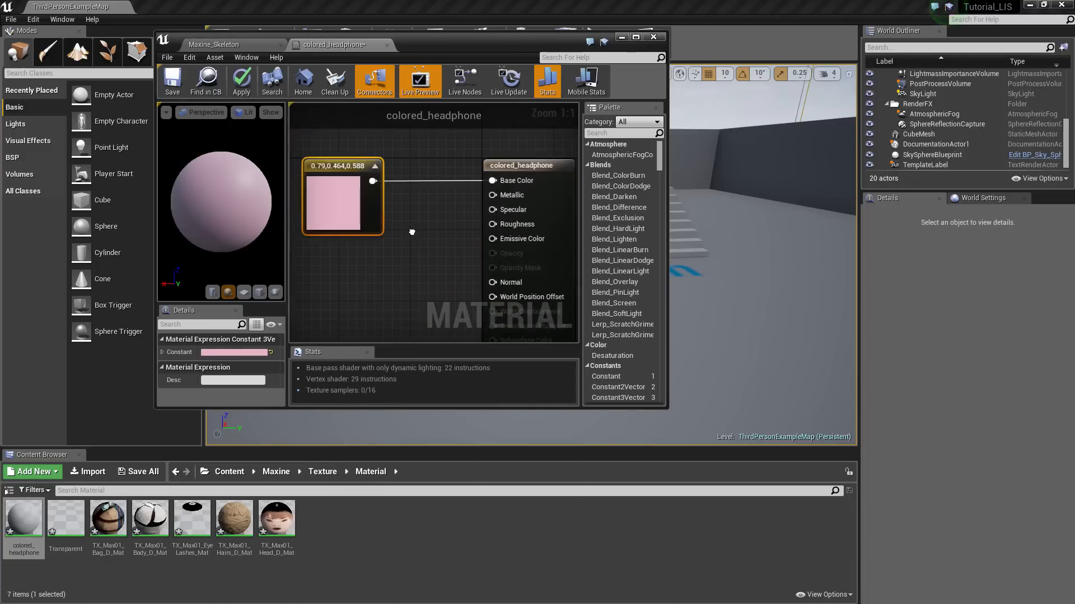
pyautogui.moveTo(334, 202); pyautogui.dragTo(352, 202)
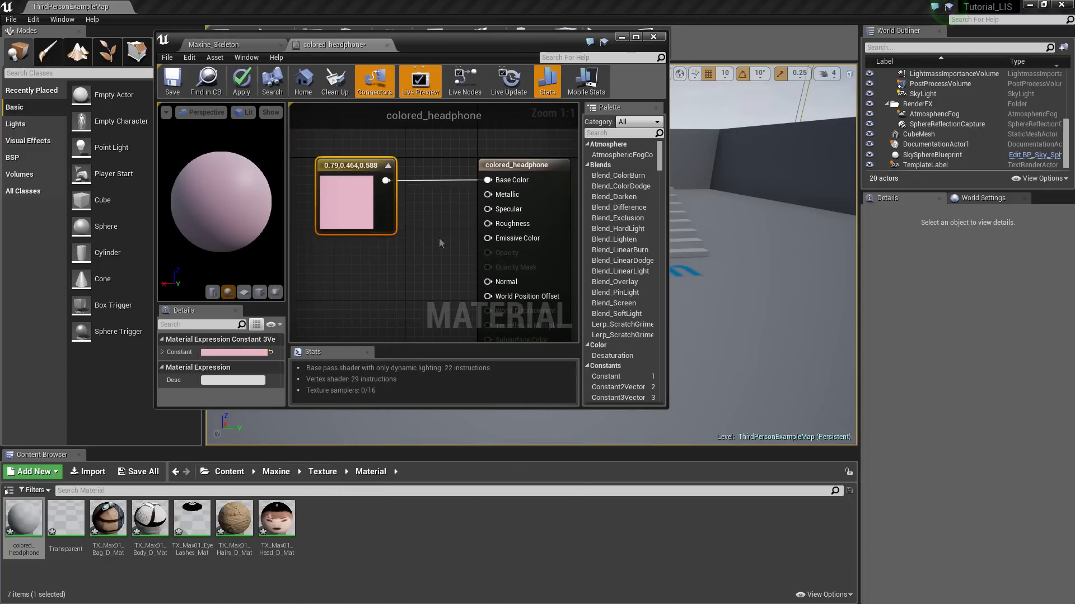
pyautogui.moveTo(440, 239); pyautogui.dragTo(442, 214, button='right')
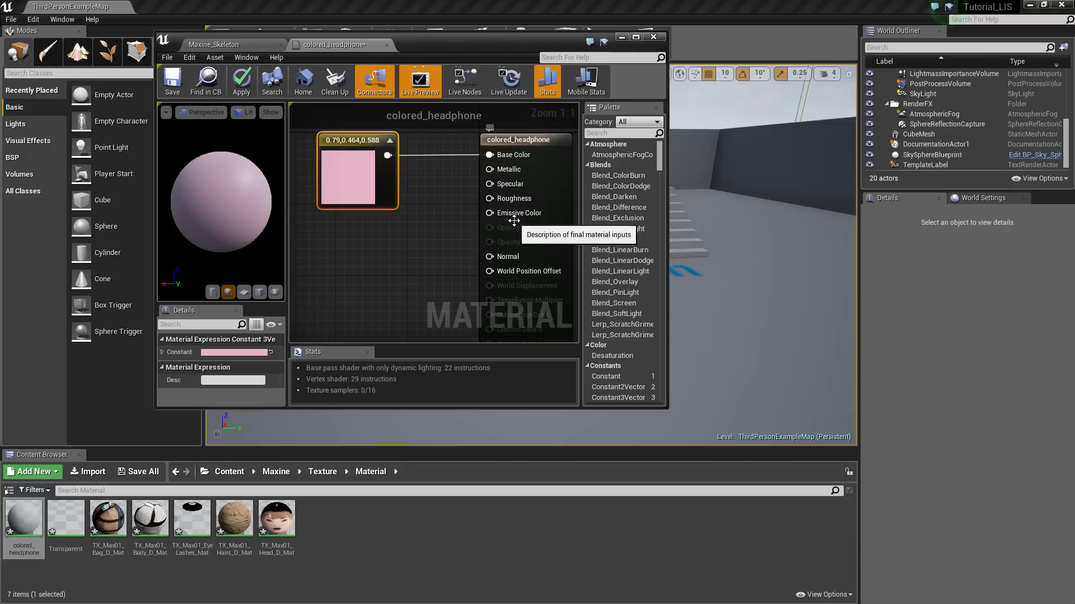
pyautogui.click(172, 84)
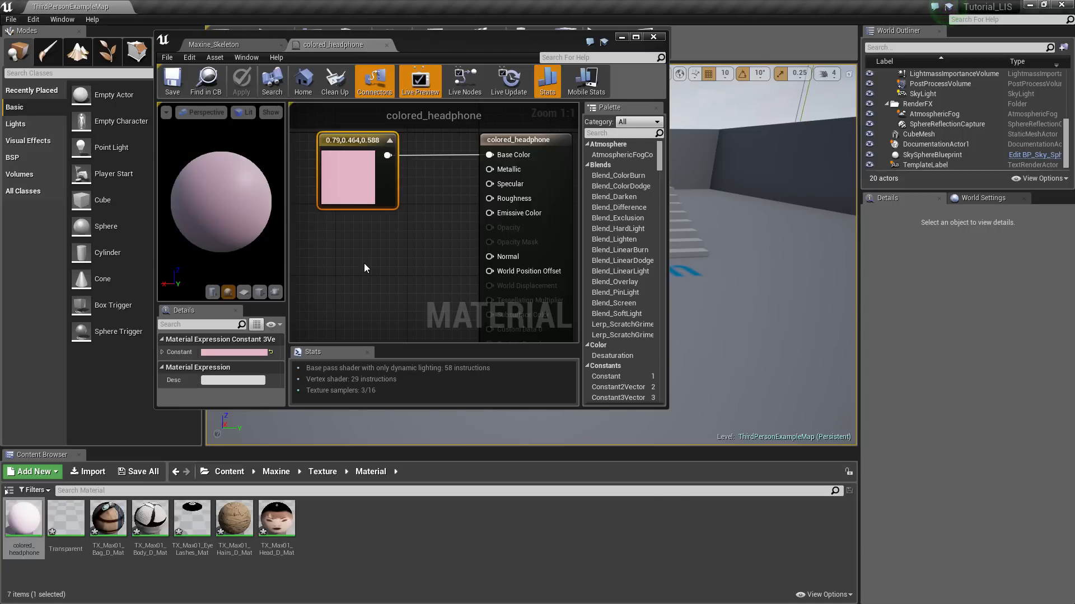
# Put colored_headphone on Element 6 of the Maxine mesh and orbit the preview to check it
pyautogui.click(386, 45)
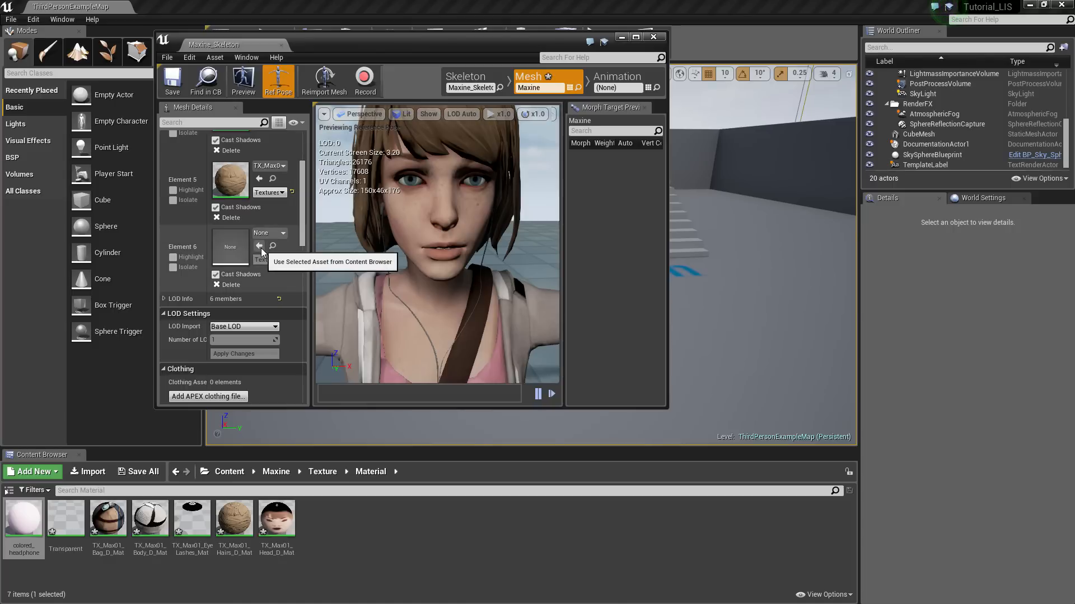
pyautogui.moveTo(66, 522); pyautogui.dragTo(257, 247)
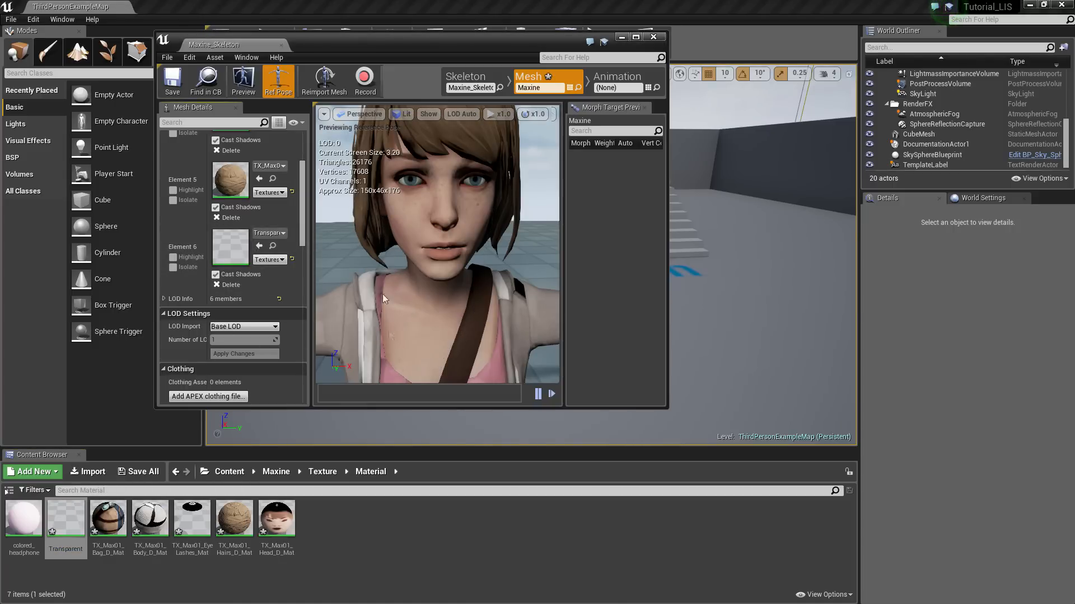
pyautogui.click(24, 520)
pyautogui.click(260, 246)
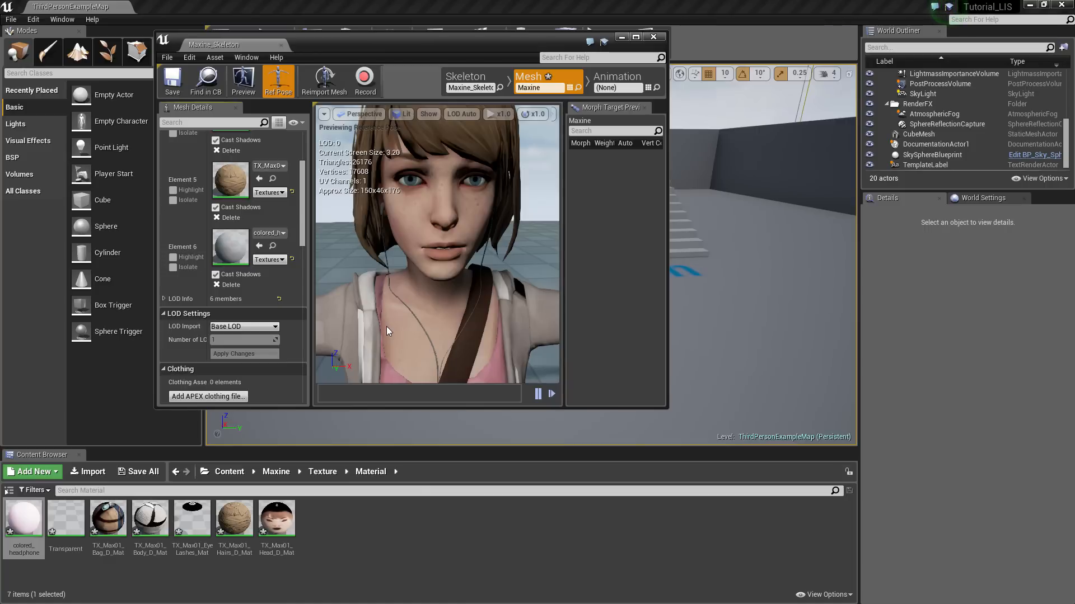
pyautogui.moveTo(387, 327); pyautogui.dragTo(414, 347, button='right')
pyautogui.moveTo(414, 347)
pyautogui.keyDown('alt'); pyautogui.mouseDown()
pyautogui.moveTo(487, 336)
pyautogui.moveTo(481, 364)
pyautogui.moveTo(425, 335)
pyautogui.mouseUp(); pyautogui.keyUp('alt')
pyautogui.moveTo(402, 279)
pyautogui.mouseDown(button='right')
pyautogui.moveTo(386, 275)
pyautogui.moveTo(397, 297)
pyautogui.moveTo(420, 282)
pyautogui.moveTo(402, 279)
pyautogui.mouseUp(button='right')
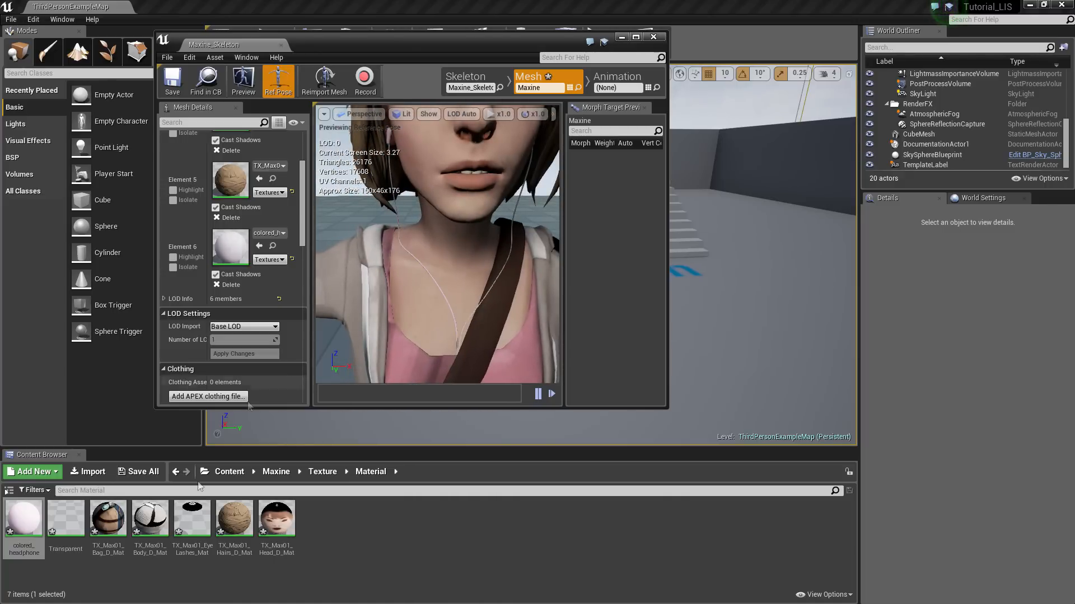
# Change colored_headphone's constant colour from pink to a darker green and save it
pyautogui.doubleClick(24, 518)
pyautogui.doubleClick(301, 150)
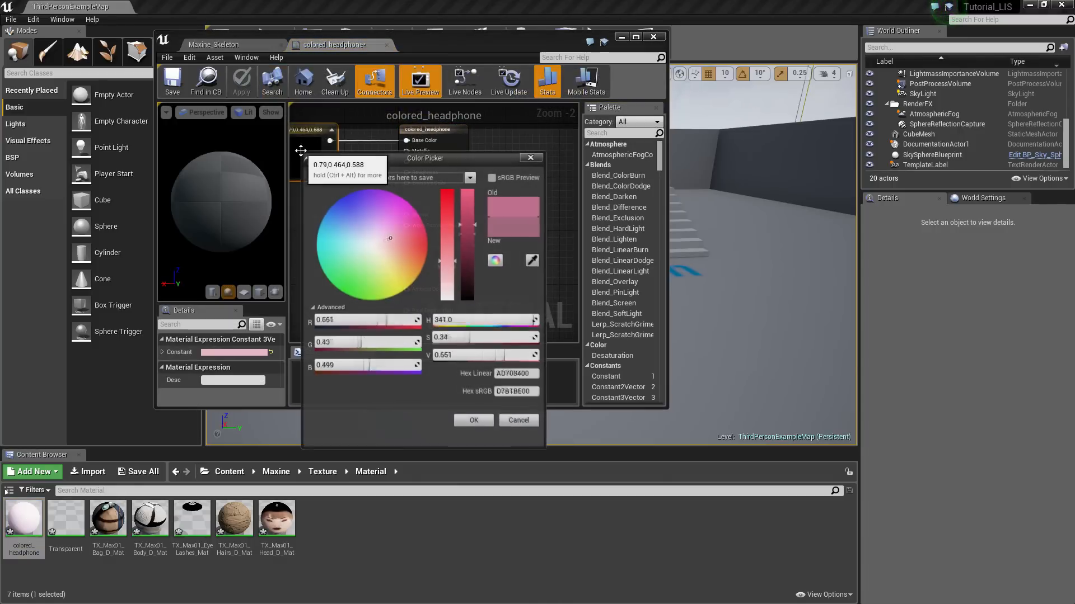
pyautogui.moveTo(384, 251); pyautogui.dragTo(357, 285)
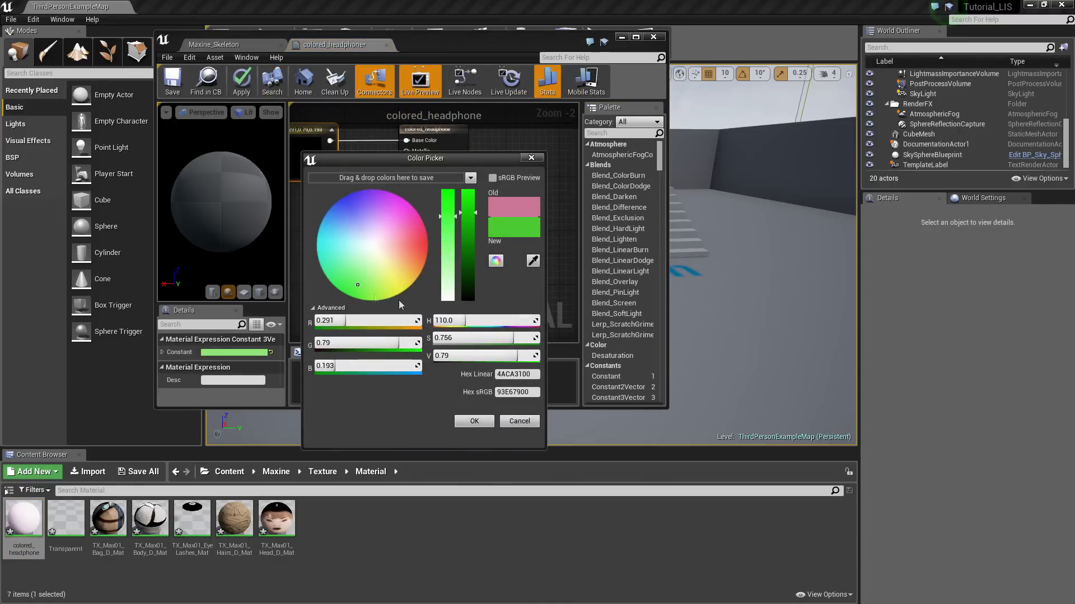
pyautogui.click(465, 252)
pyautogui.click(481, 422)
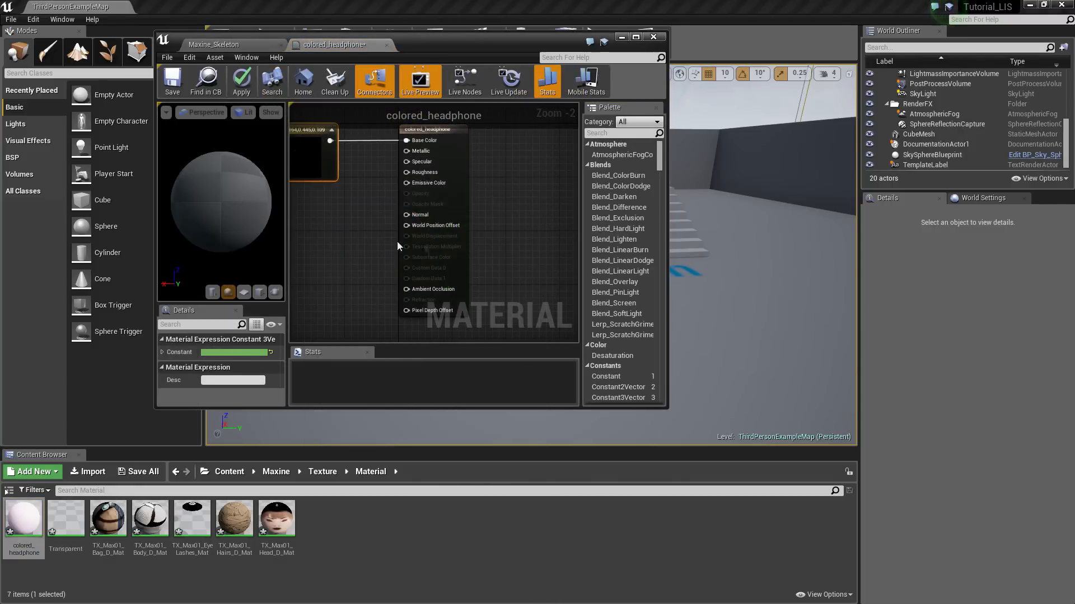
pyautogui.click(173, 79)
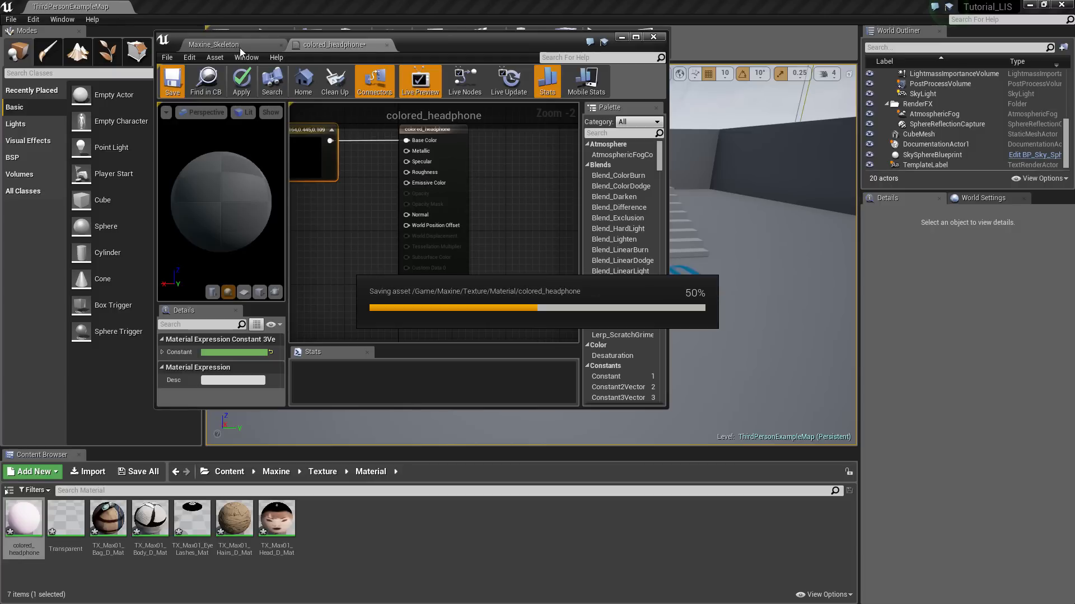
# Set Element 6 back to Transparent, save all modified assets and close the mesh editor
pyautogui.click(240, 47)
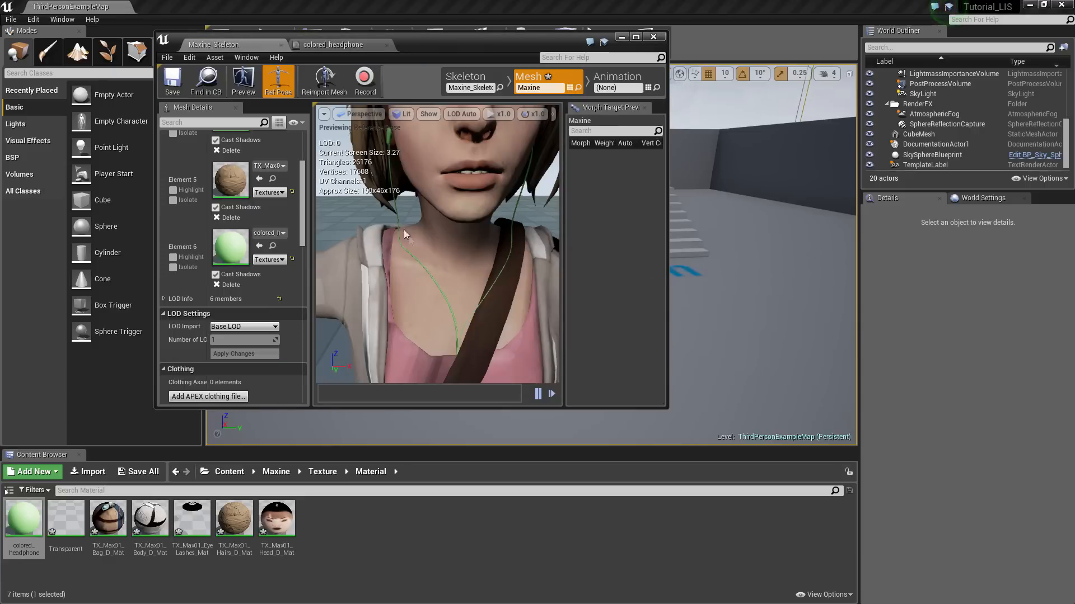
pyautogui.moveTo(66, 518); pyautogui.dragTo(231, 247)
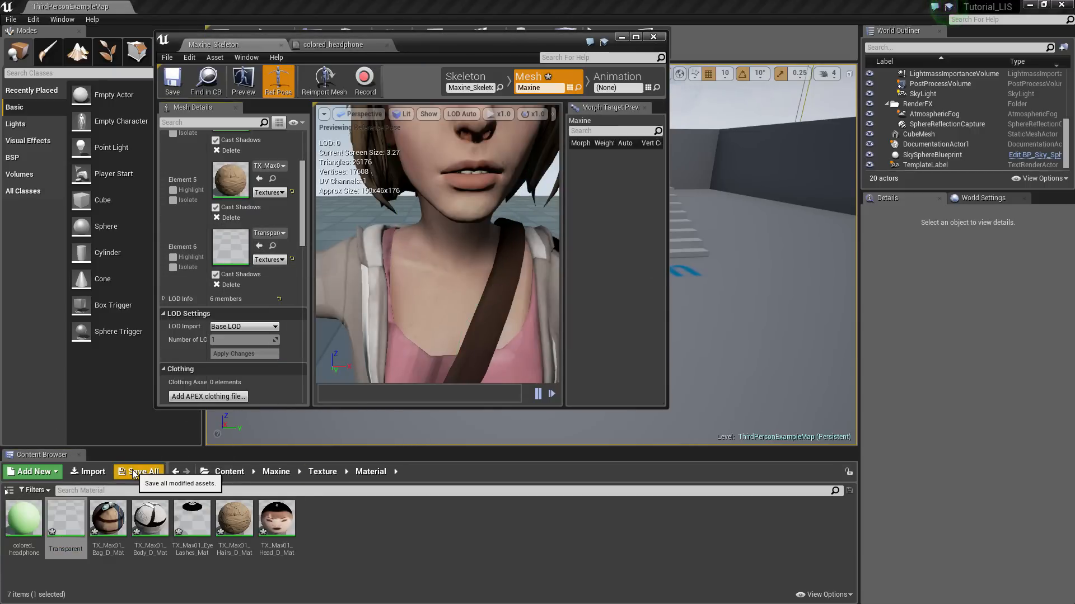
pyautogui.click(138, 472)
pyautogui.click(633, 410)
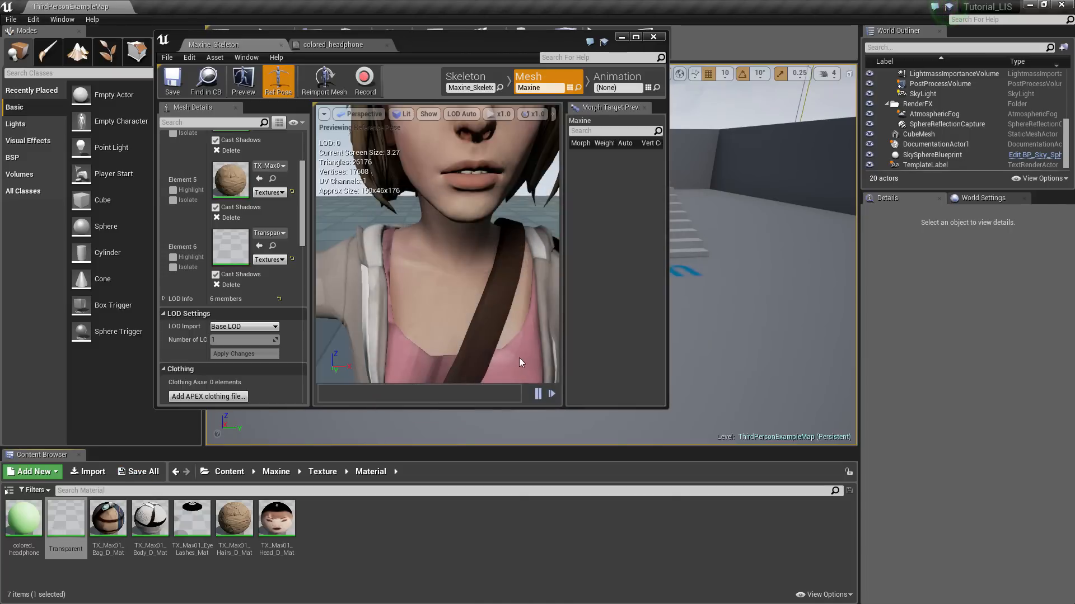
pyautogui.click(655, 39)
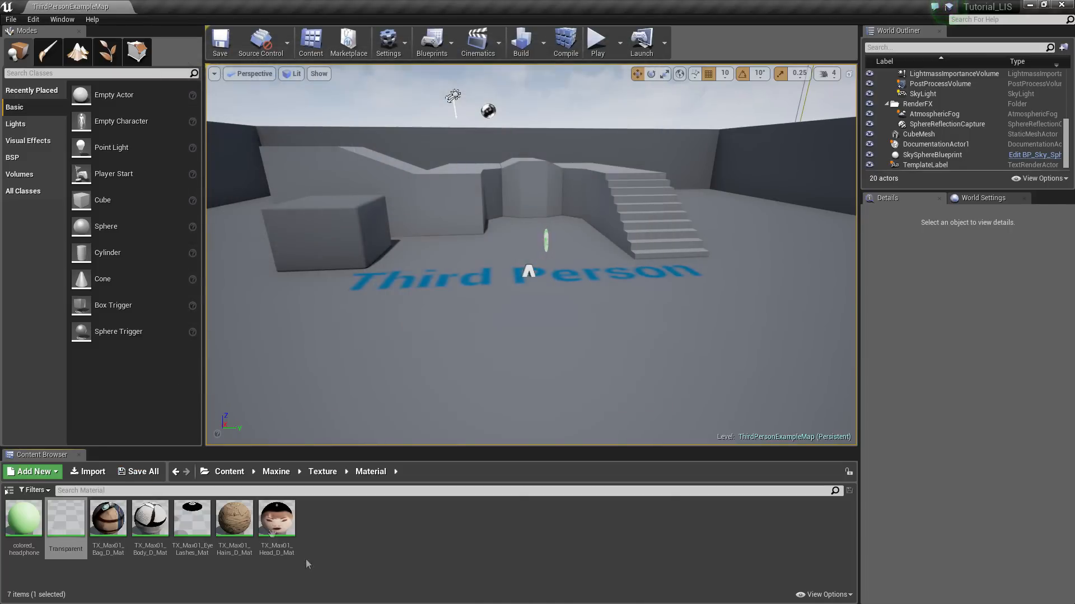
# Open Maxine's Model folder and drag the Maxine mesh into the level
pyautogui.click(282, 475)
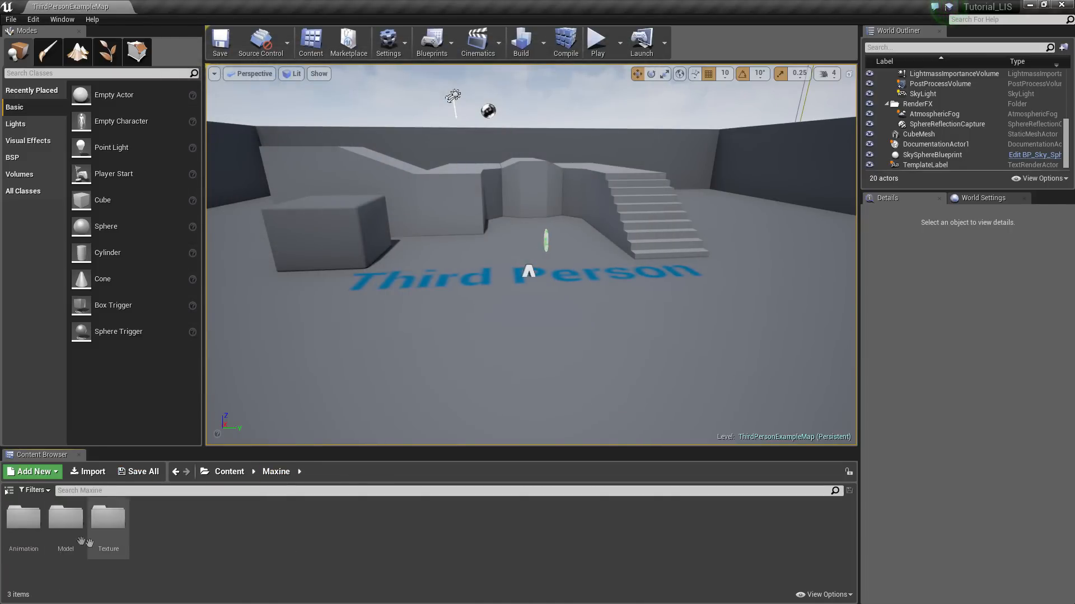
pyautogui.doubleClick(66, 517)
pyautogui.moveTo(31, 525); pyautogui.dragTo(301, 393)
# Fly the camera around the placed Maxine to inspect it from front, behind and above
pyautogui.moveTo(336, 364); pyautogui.dragTo(184, 336, button='right')
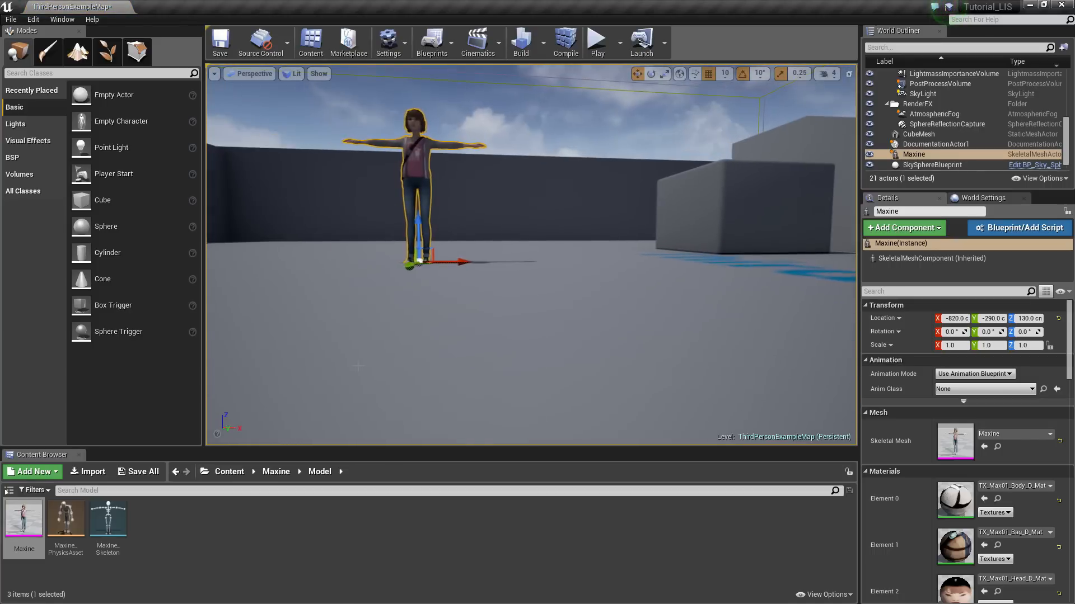
pyautogui.click(828, 73)
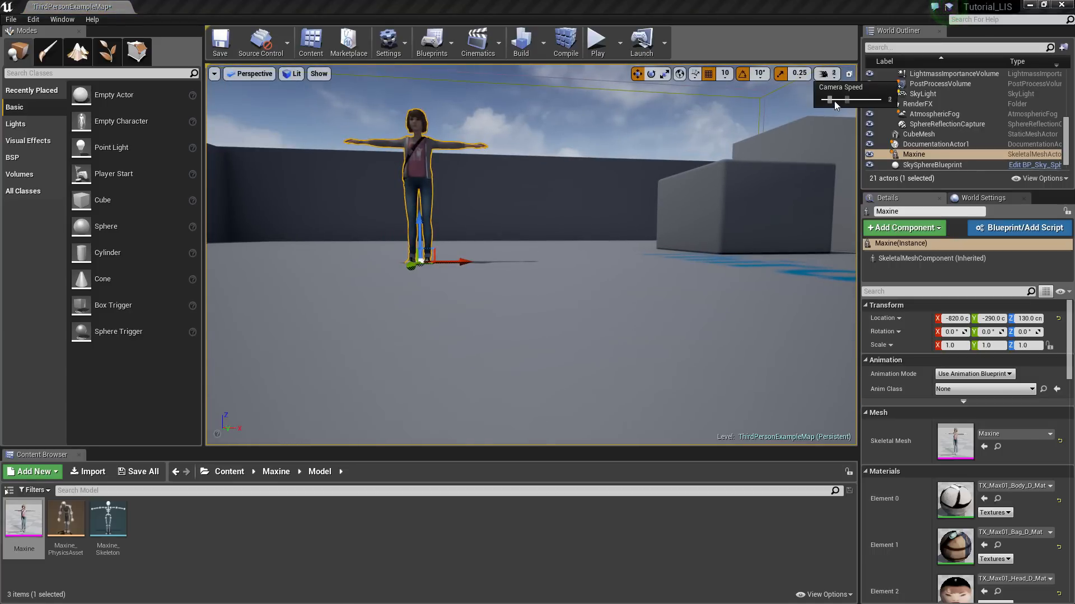
pyautogui.press('w')
pyautogui.moveTo(513, 204); pyautogui.dragTo(1030, 202, button='right')
pyautogui.press('w')
pyautogui.press('s')
pyautogui.press('a')
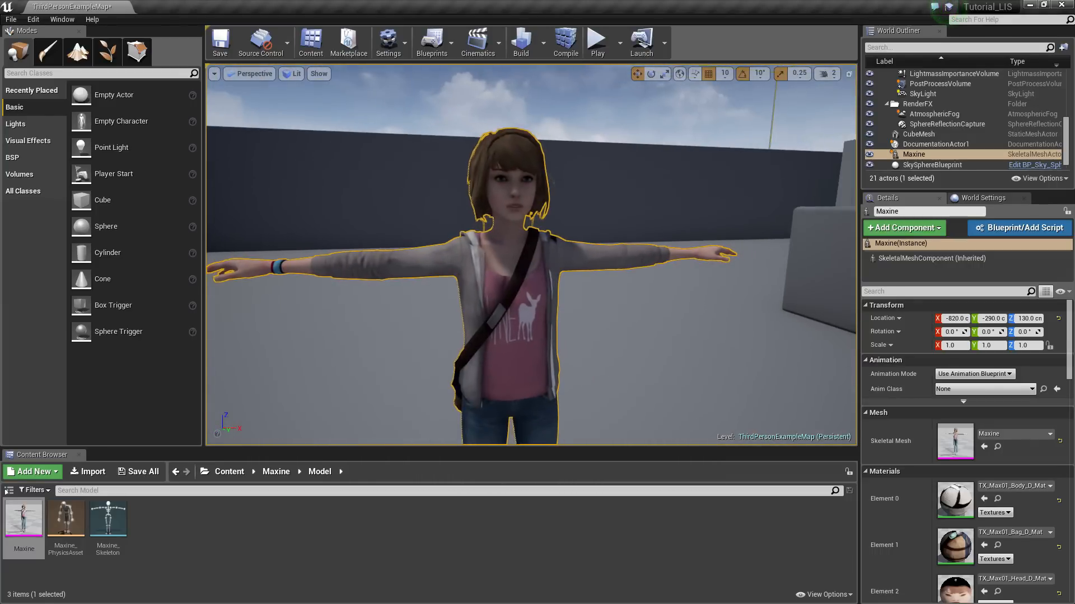
pyautogui.click(636, 318)
pyautogui.press('s')
pyautogui.moveTo(636, 318); pyautogui.dragTo(750, 354, button='right')
pyautogui.press('a')
# Select the placed Maxine actor and delete it from the level
pyautogui.click(489, 243)
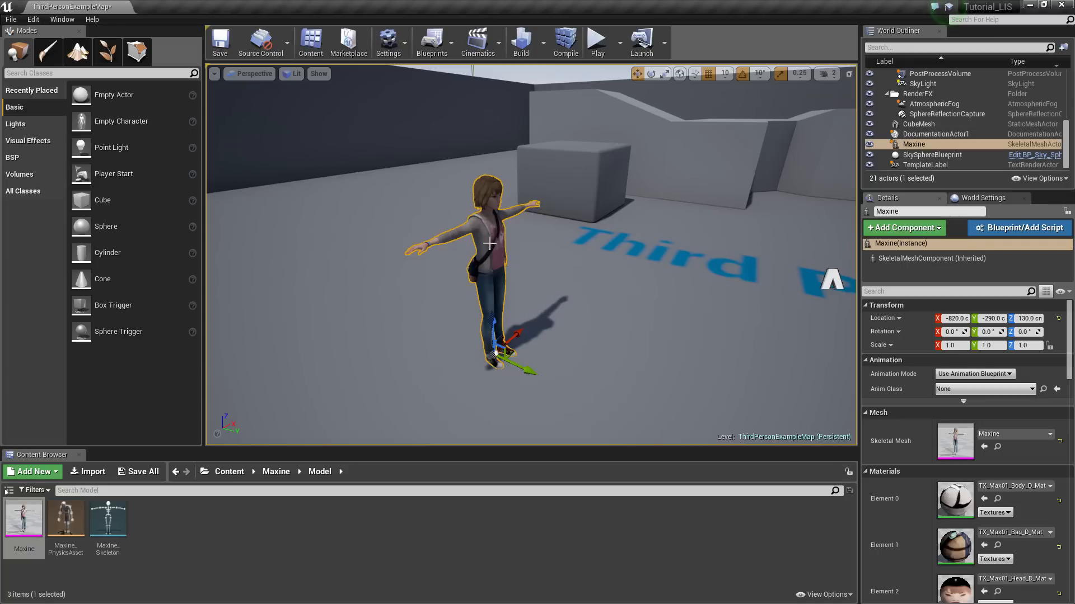
pyautogui.press('Delete')
pyautogui.click(198, 560)
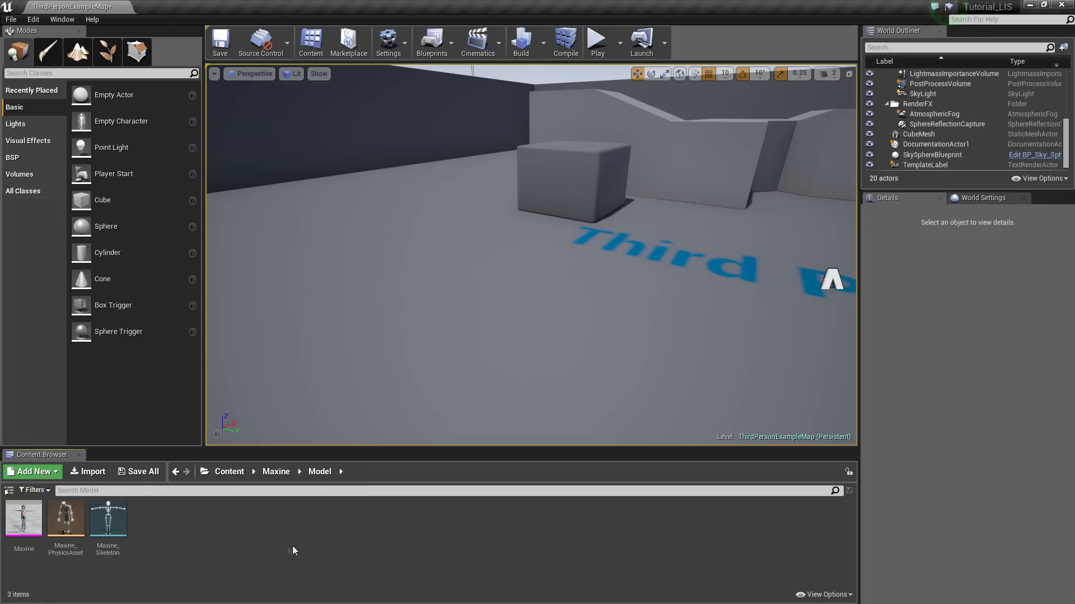
# Create an animation blueprint for the Maxine mesh named Max_animBP
pyautogui.rightClick(36, 522)
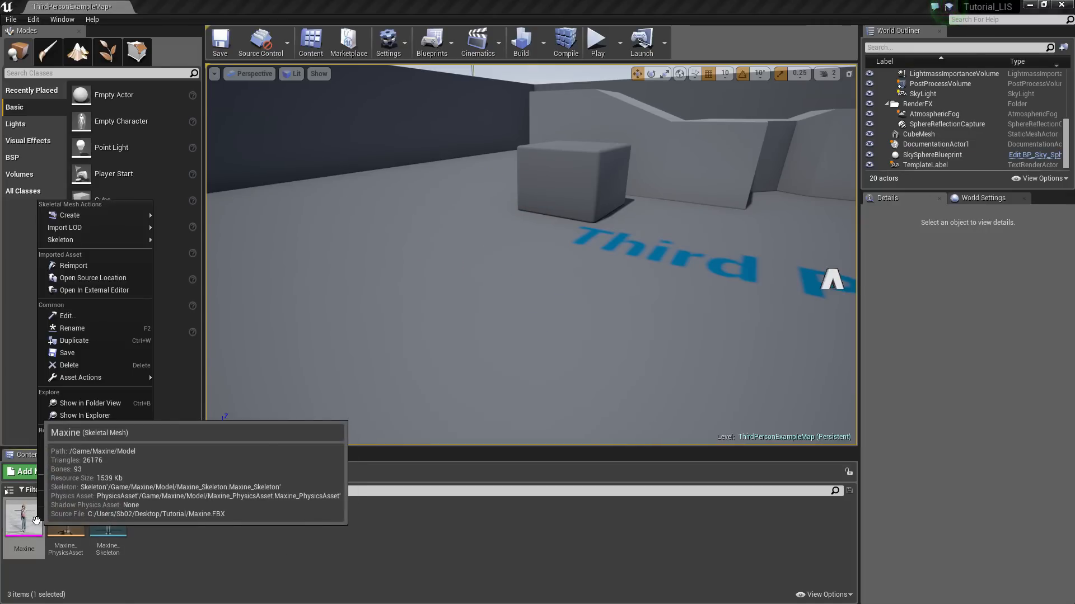
pyautogui.moveTo(106, 215)
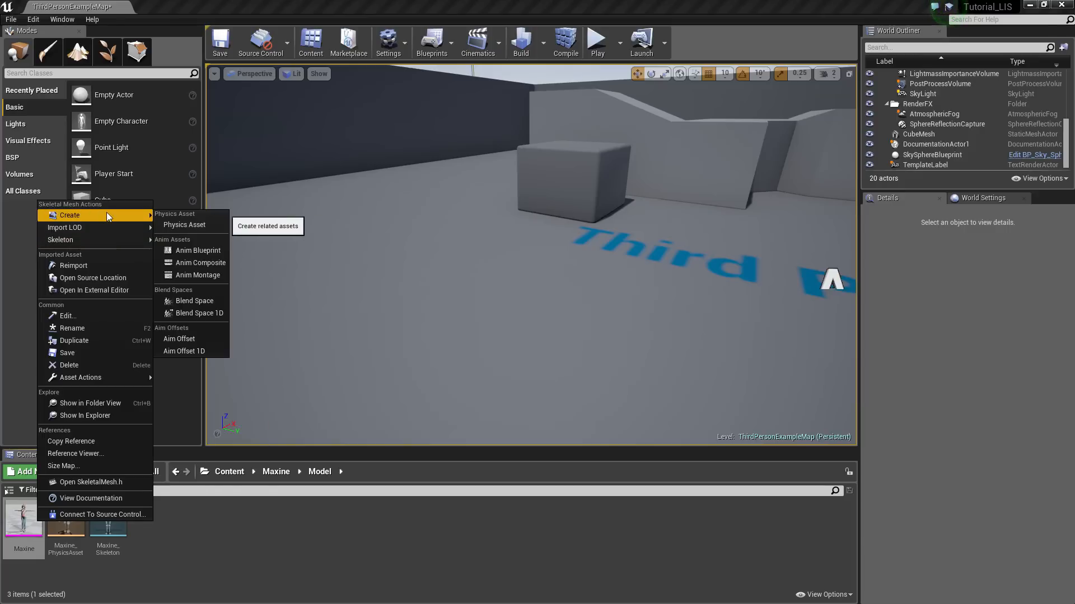
pyautogui.click(206, 250)
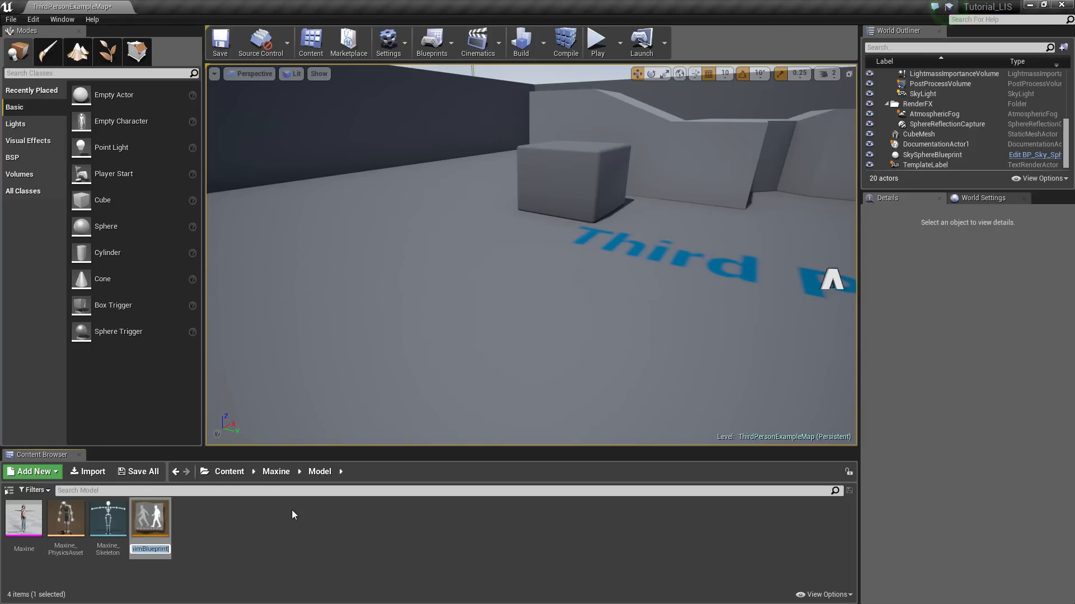
pyautogui.write('Max')
pyautogui.write('_anim')
pyautogui.write('BP')
pyautogui.press('Return')
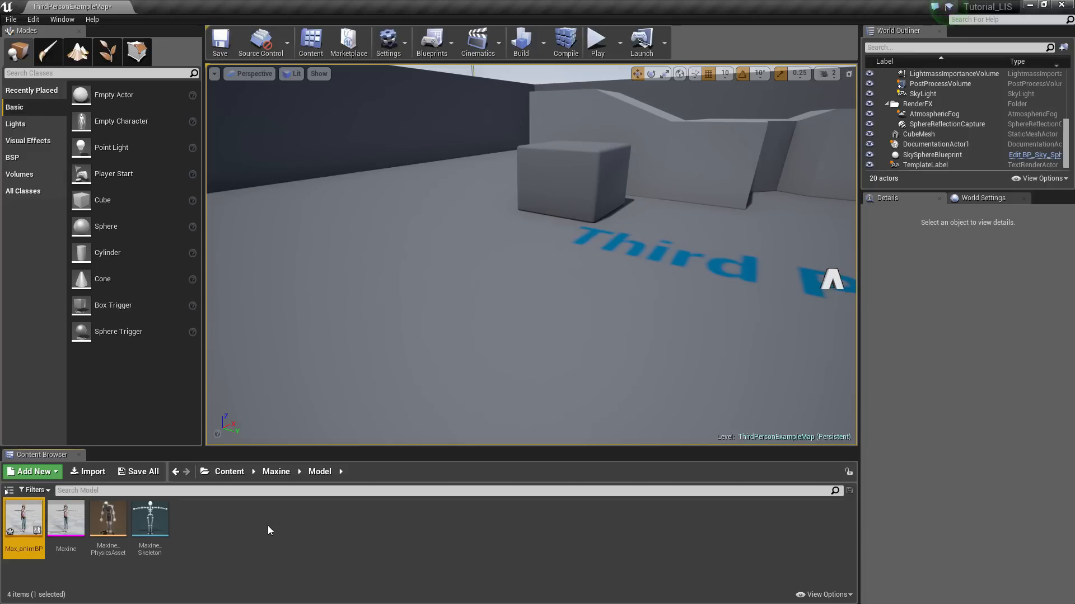
# Create a Blend Space 1D for the Maxine mesh named Max_blendspace
pyautogui.click(66, 516)
pyautogui.rightClick(67, 516)
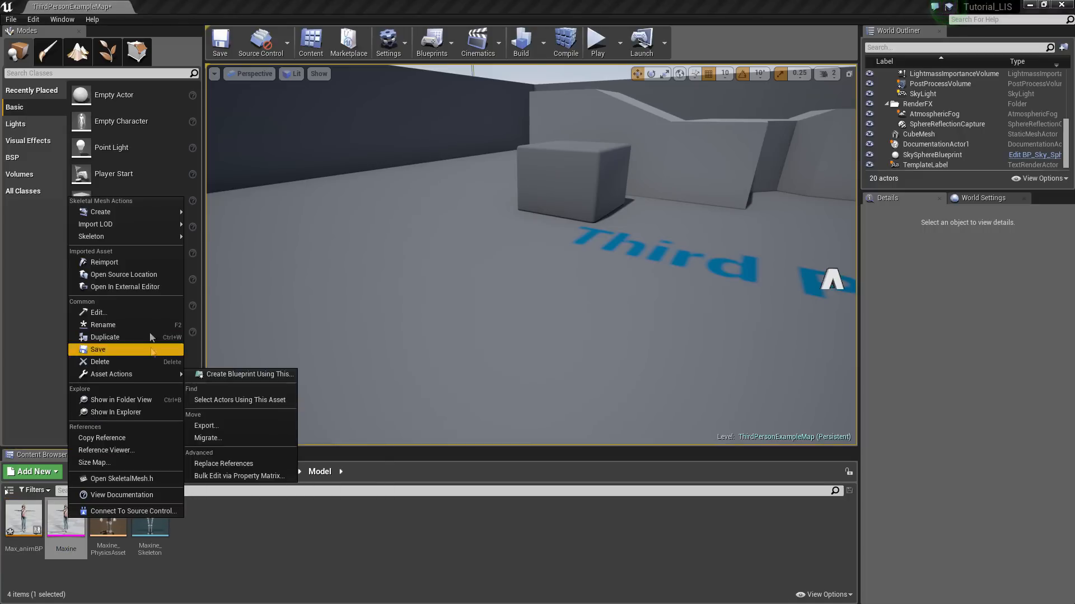
pyautogui.moveTo(103, 237)
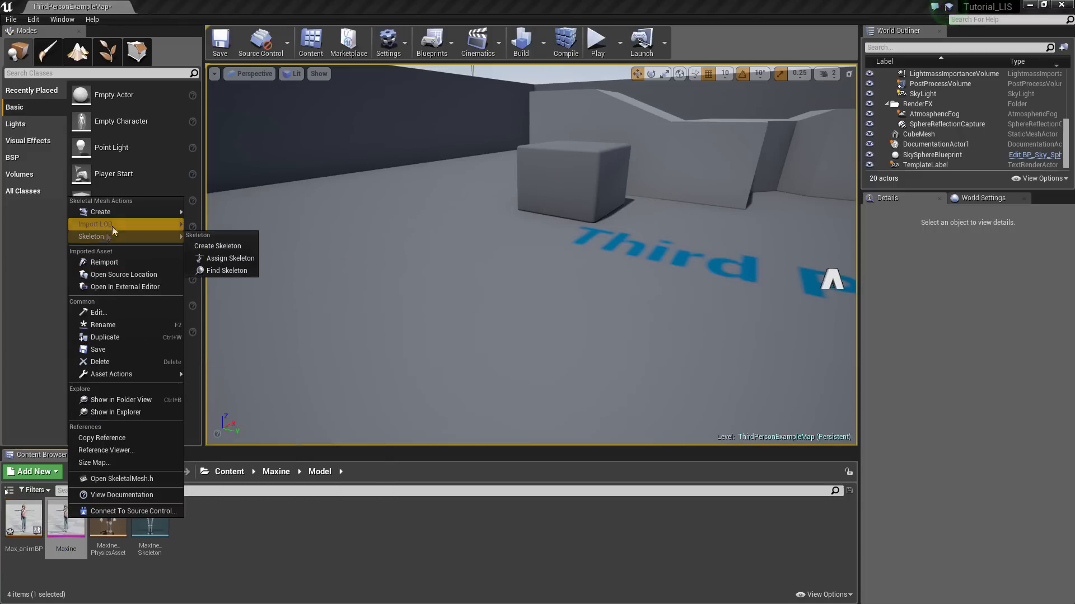
pyautogui.moveTo(116, 210)
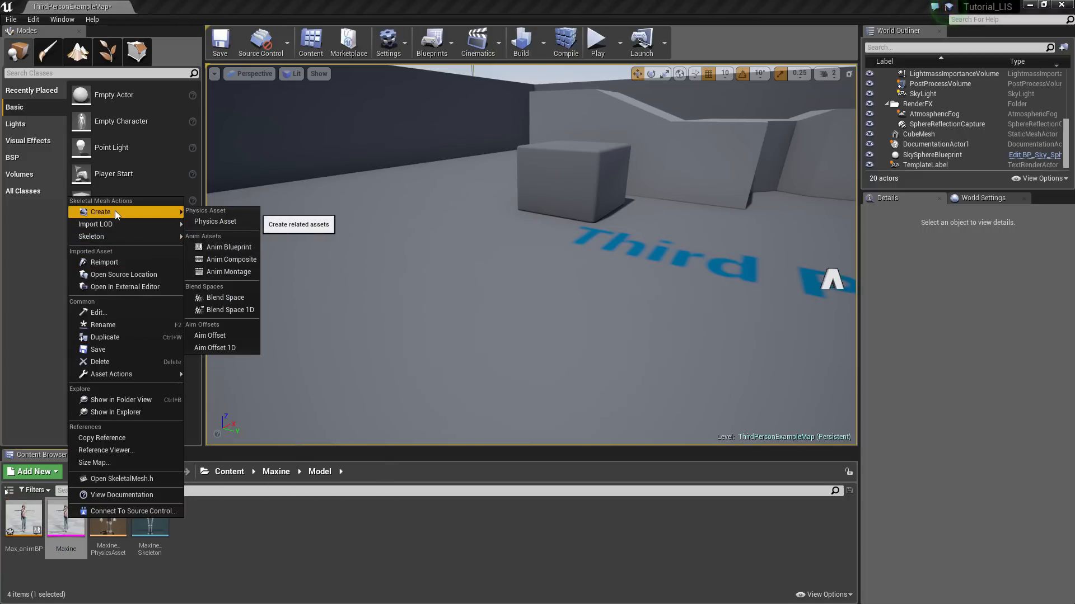
pyautogui.click(241, 310)
pyautogui.write('Max_')
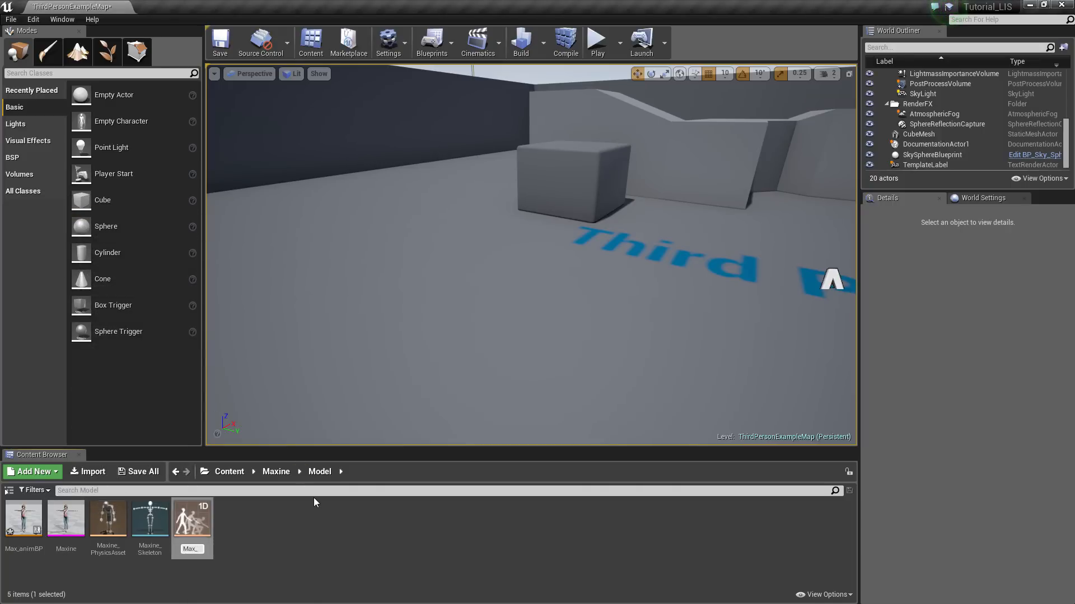
pyautogui.write('blendspace')
pyautogui.press('Return')
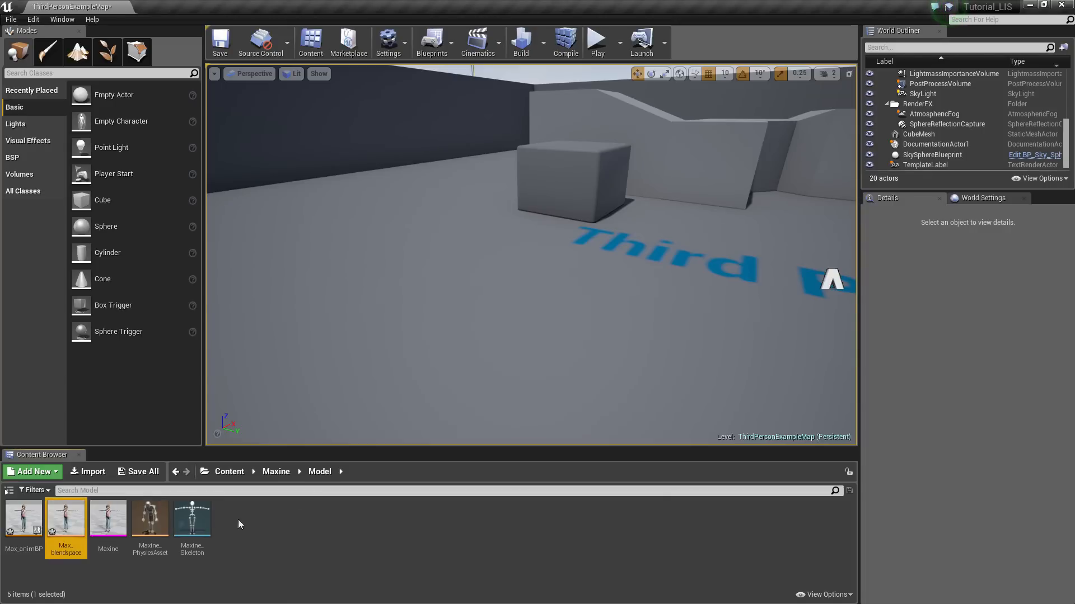
# Create a Character-based blueprint class named Max_BP in the Model folder
pyautogui.click(107, 521)
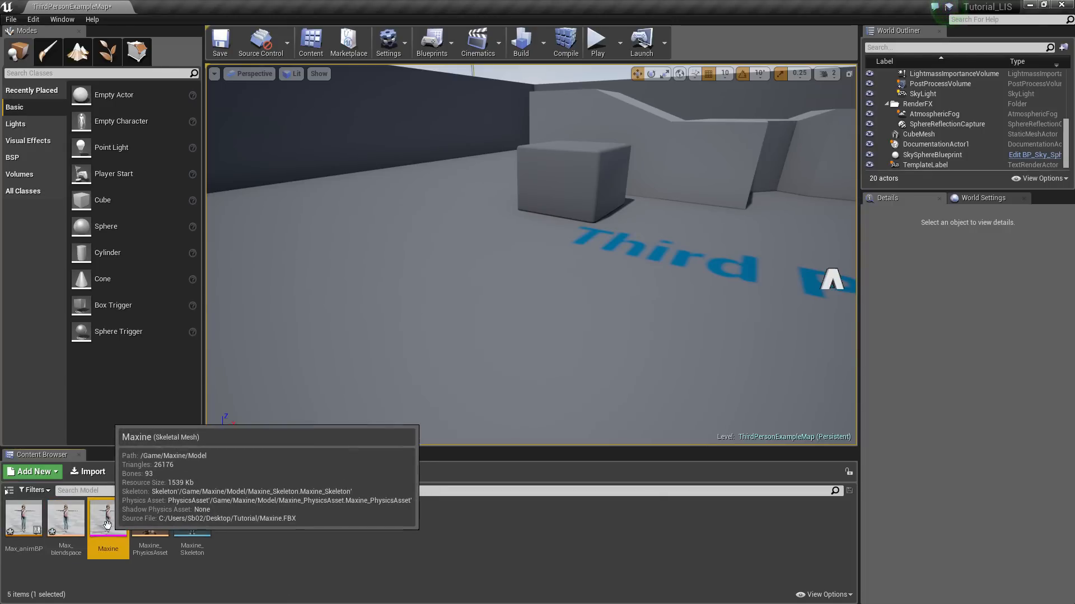
pyautogui.rightClick(107, 523)
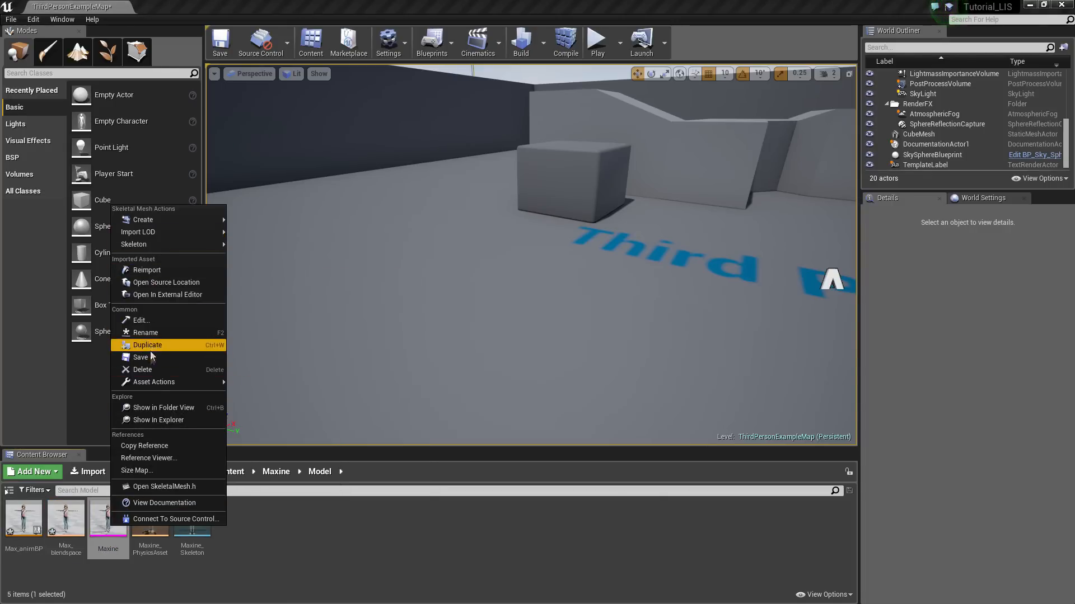
pyautogui.click(347, 531)
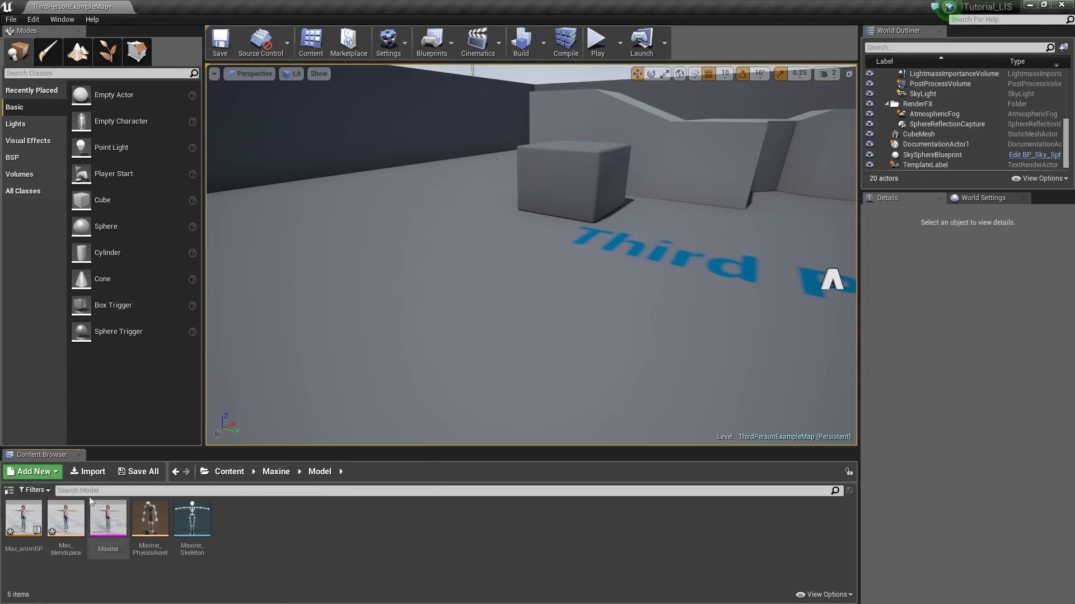
pyautogui.click(45, 475)
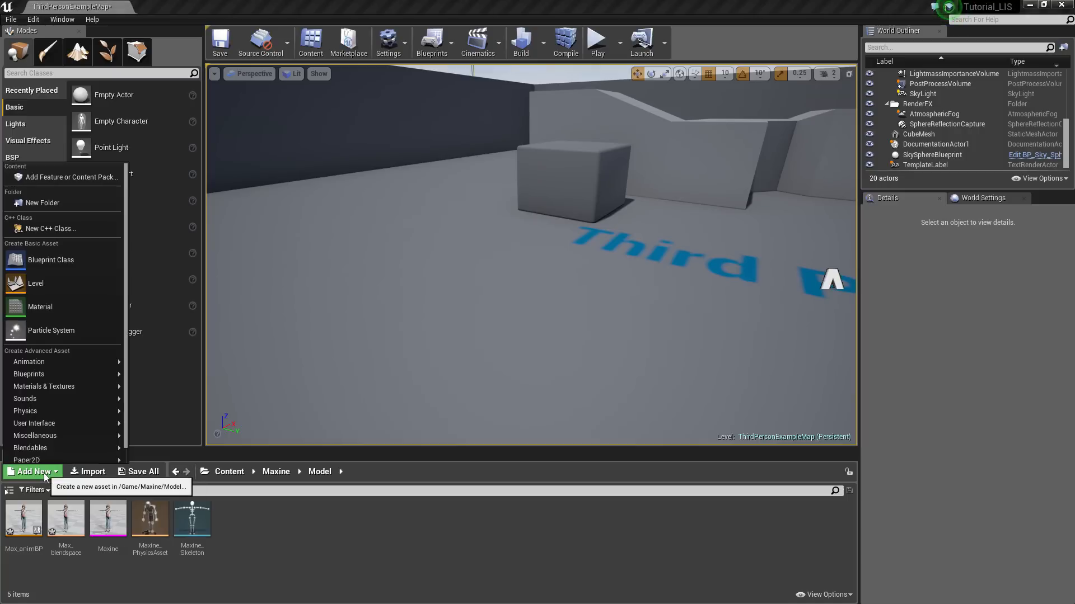
pyautogui.click(44, 263)
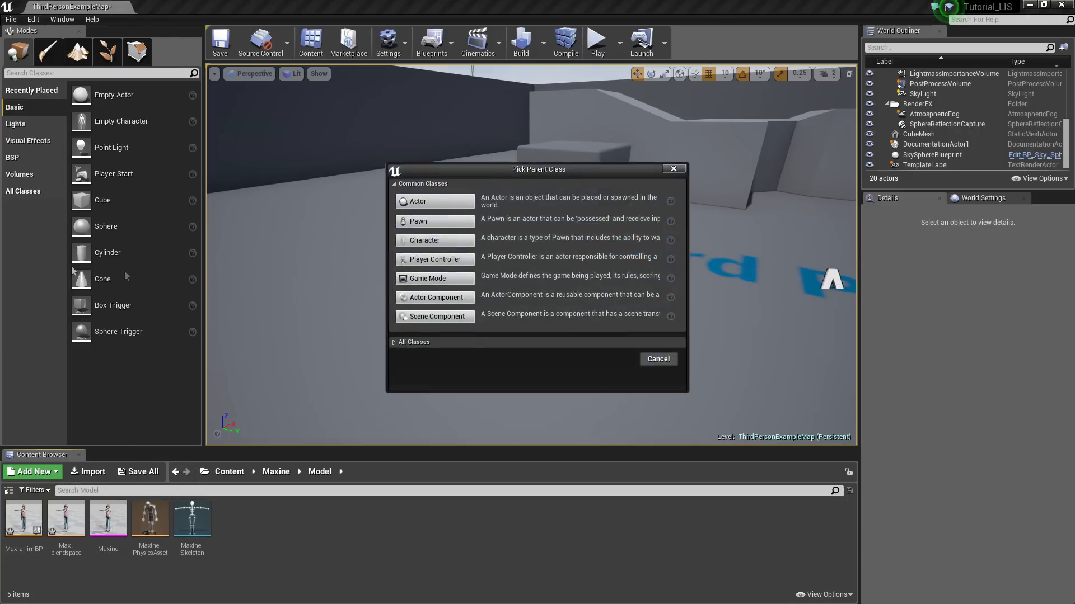
pyautogui.click(424, 244)
pyautogui.write('MA')
pyautogui.press('BackSpace')
pyautogui.write('ax_BP')
pyautogui.press('Return')
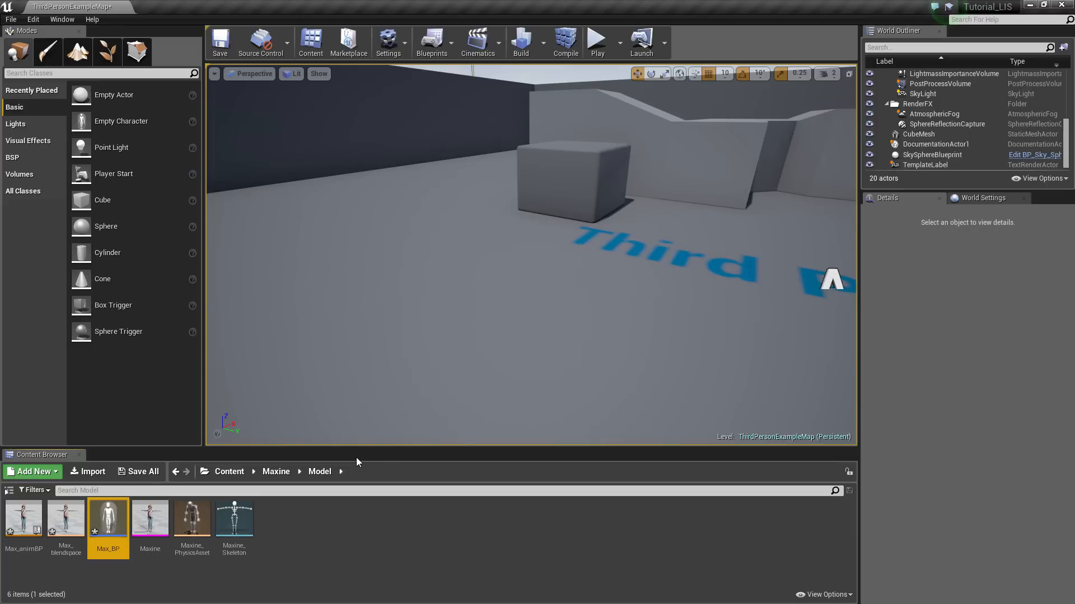
# Save all four new assets via Save All
pyautogui.click(344, 555)
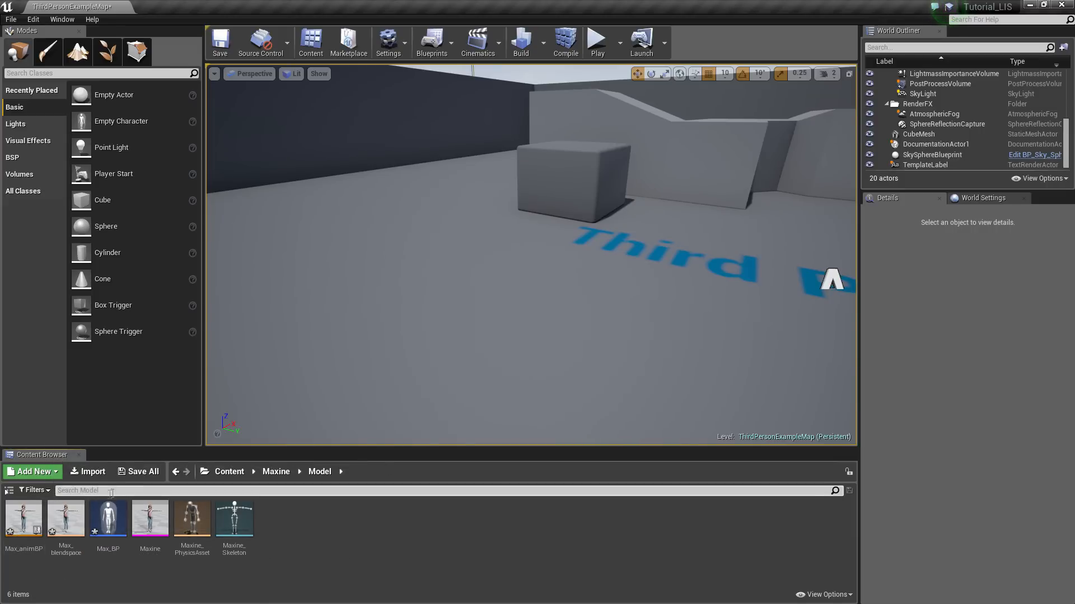
pyautogui.click(134, 474)
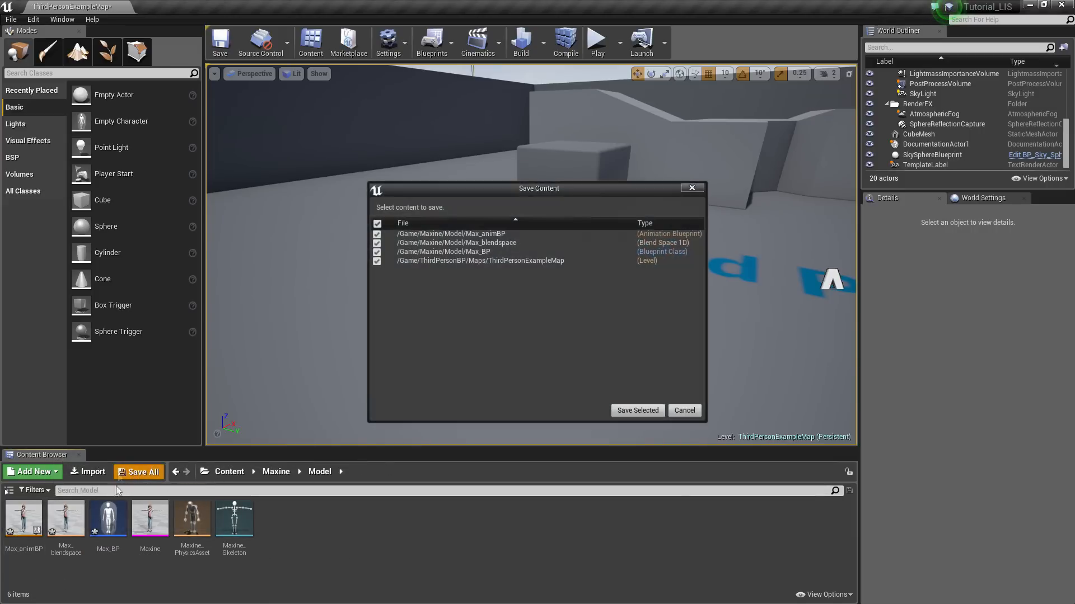
pyautogui.click(627, 411)
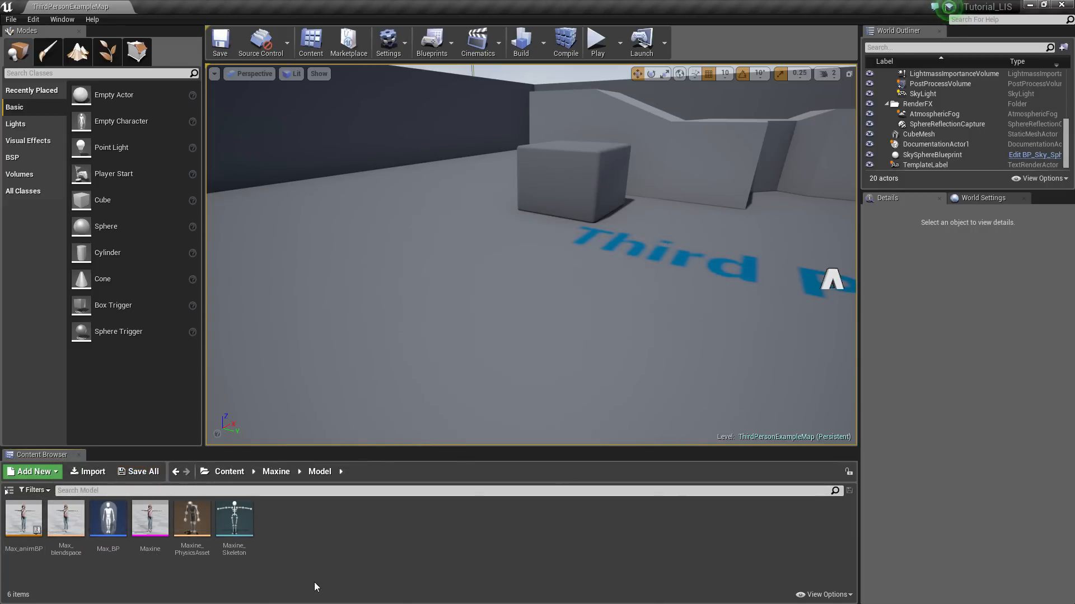
# Open Max_blendspace full screen and label its X axis Speed with range 0–350
pyautogui.doubleClick(70, 539)
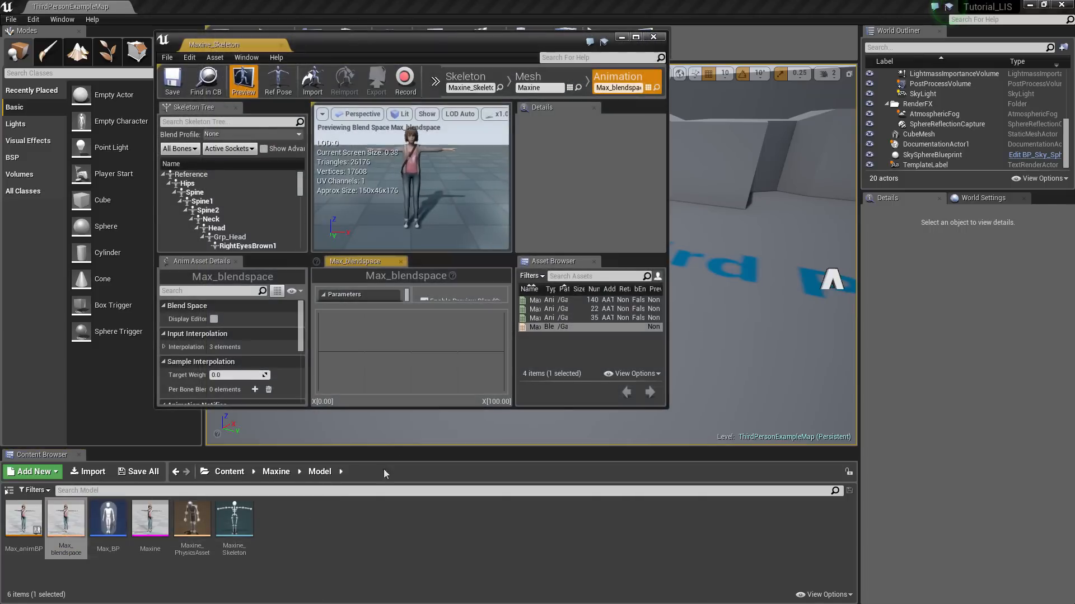
pyautogui.click(635, 37)
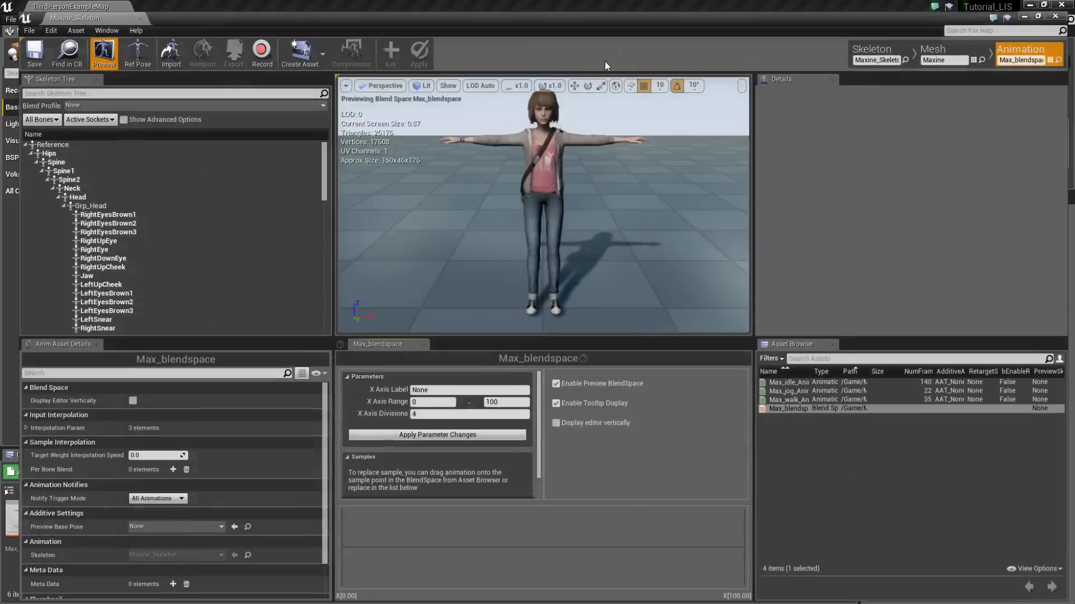
pyautogui.click(454, 389)
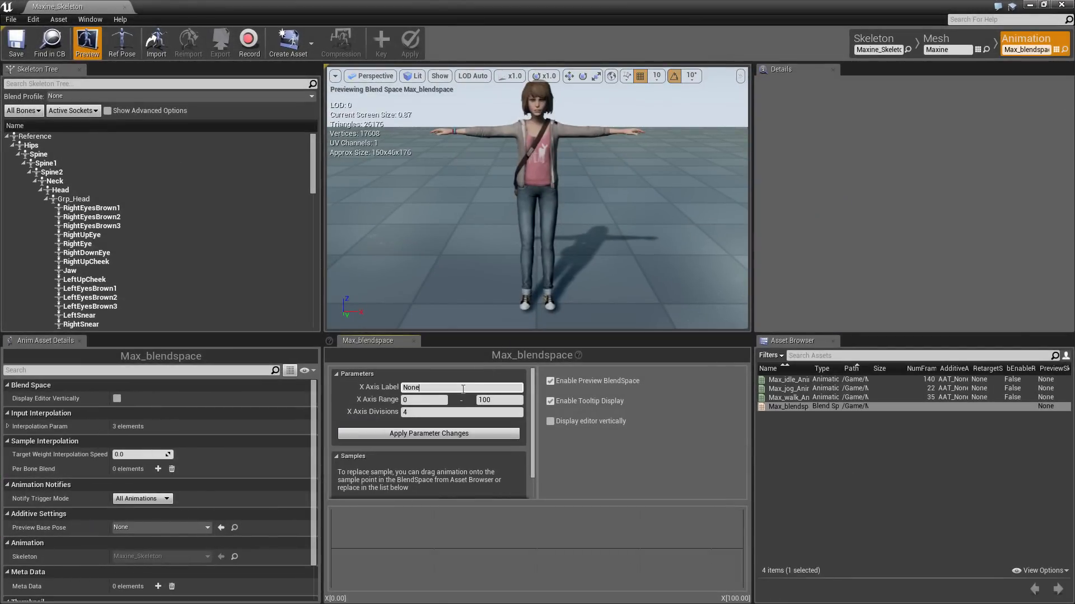
pyautogui.write('Speed')
pyautogui.click(116, 399)
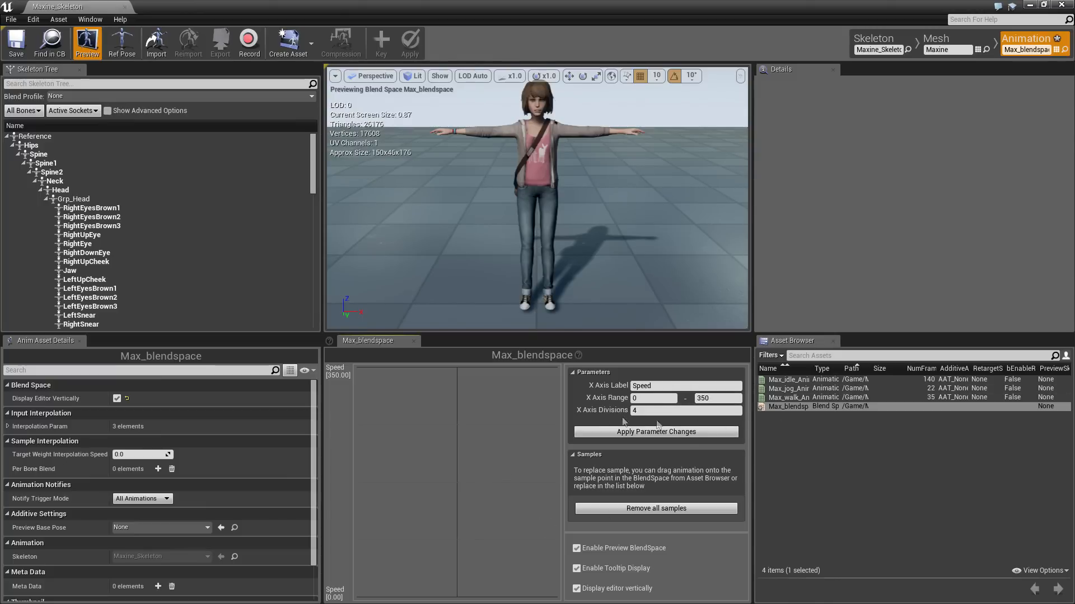
pyautogui.click(117, 399)
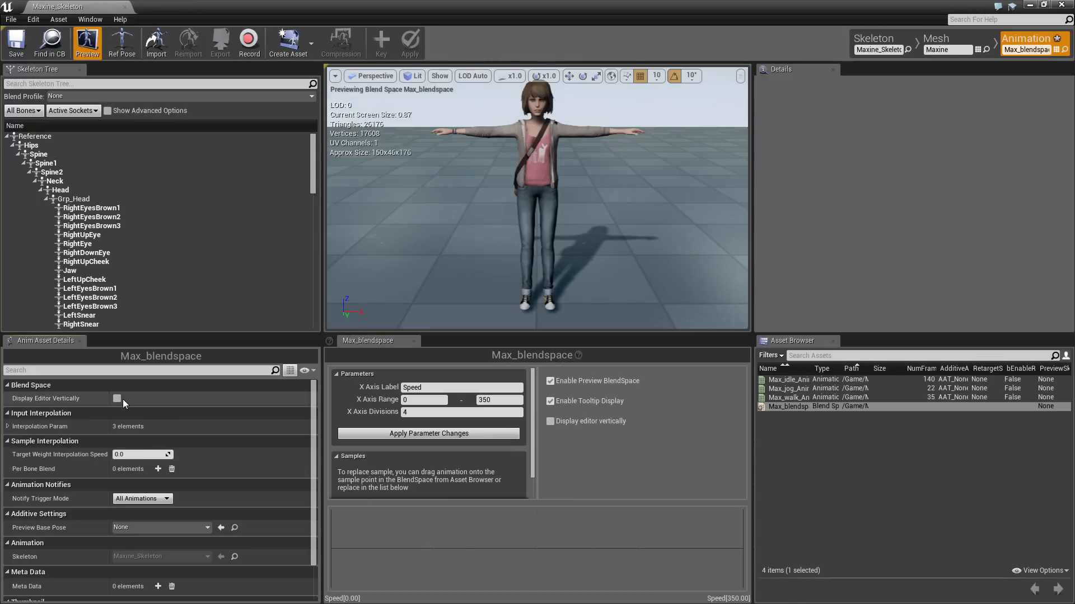
pyautogui.moveTo(790, 381)
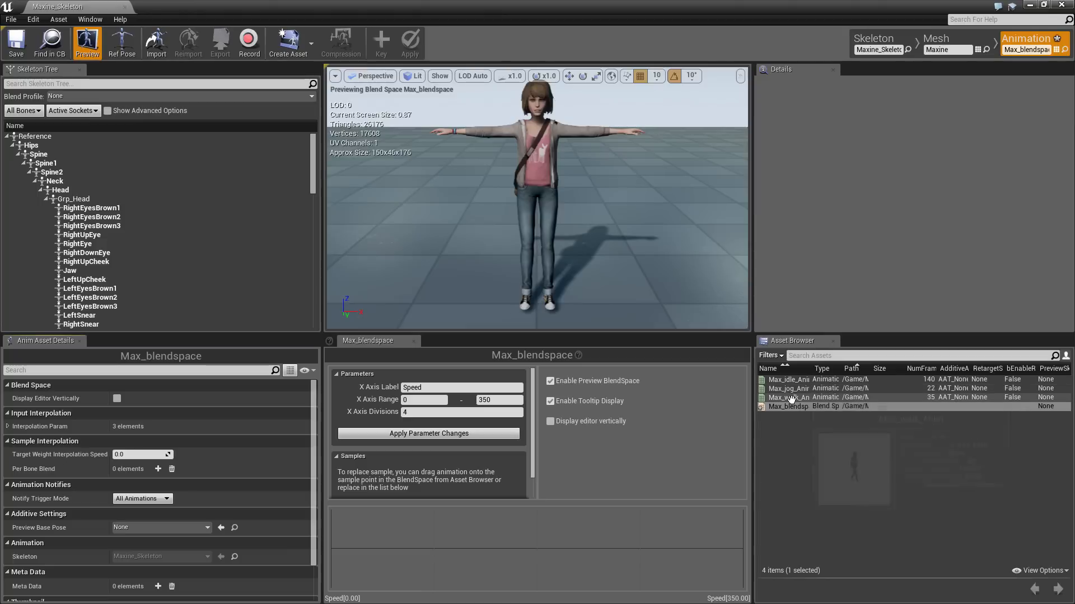
# Place Max_idle_Anim at Speed 0, Max_walk_Anim midway and Max_jog_Anim at 350
pyautogui.moveTo(797, 381); pyautogui.dragTo(332, 549)
pyautogui.moveTo(807, 398); pyautogui.dragTo(538, 548)
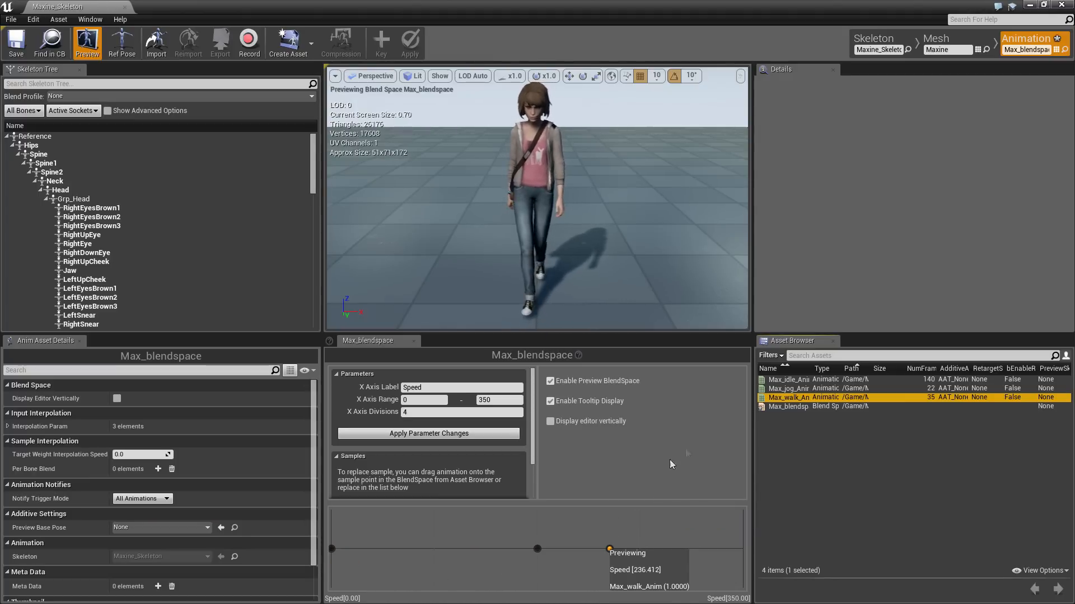
pyautogui.moveTo(789, 388); pyautogui.dragTo(741, 547)
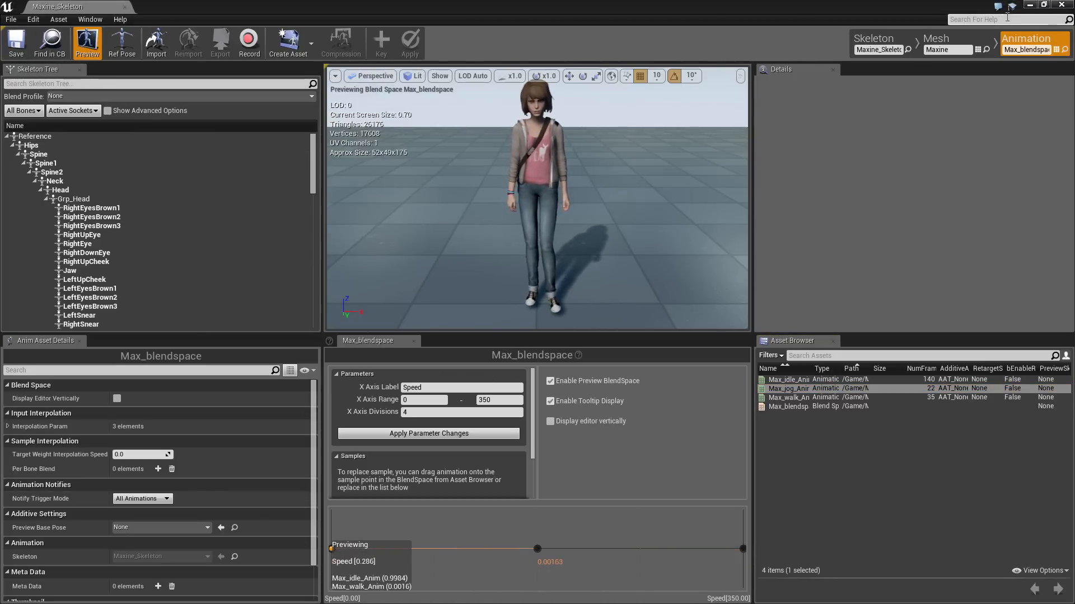
pyautogui.click(1062, 7)
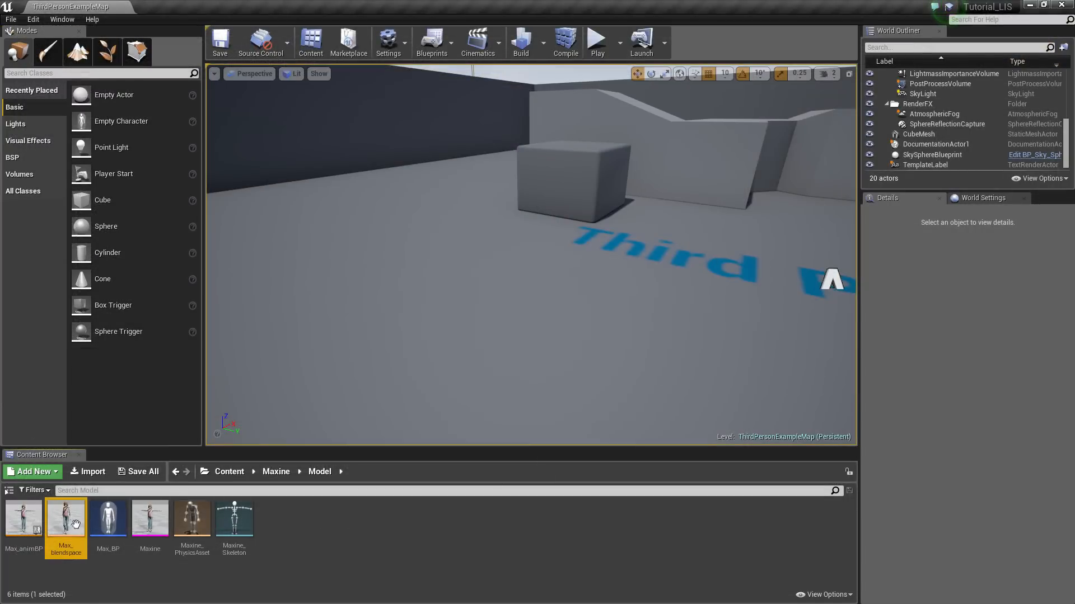
# In Max_animBP, feed Final Animation Pose from a new state machine named Basic_movement
pyautogui.doubleClick(23, 524)
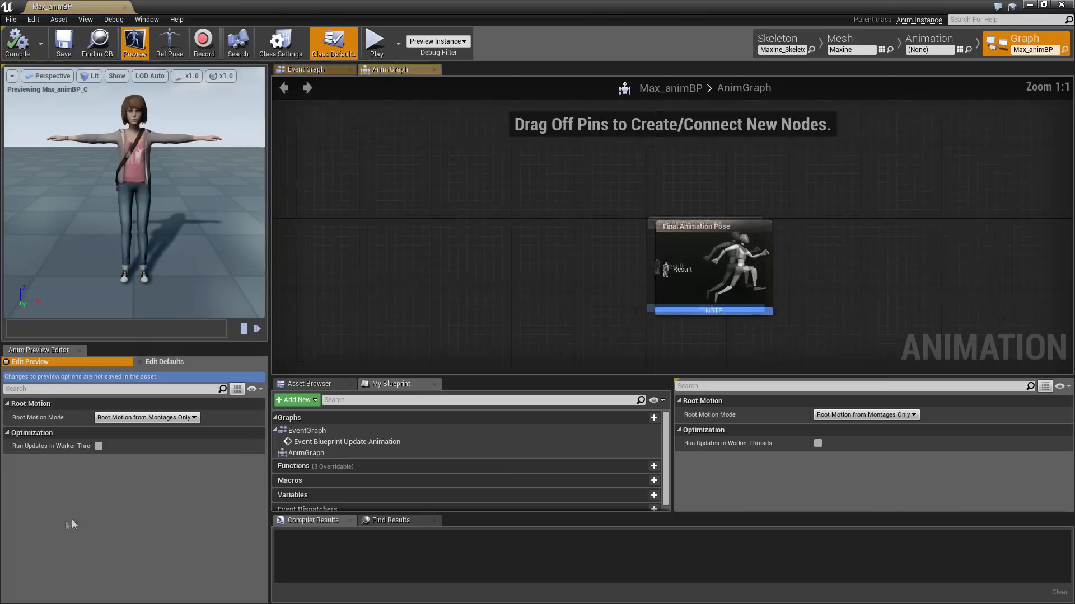
pyautogui.moveTo(572, 282); pyautogui.dragTo(636, 259, button='right')
pyautogui.moveTo(746, 252); pyautogui.dragTo(600, 208)
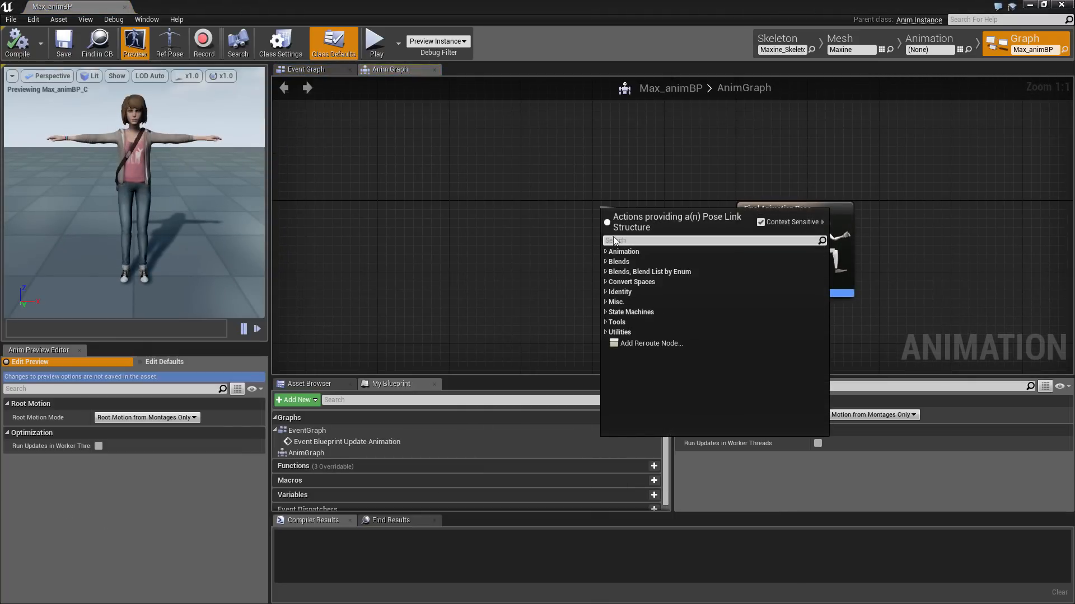
pyautogui.write('state')
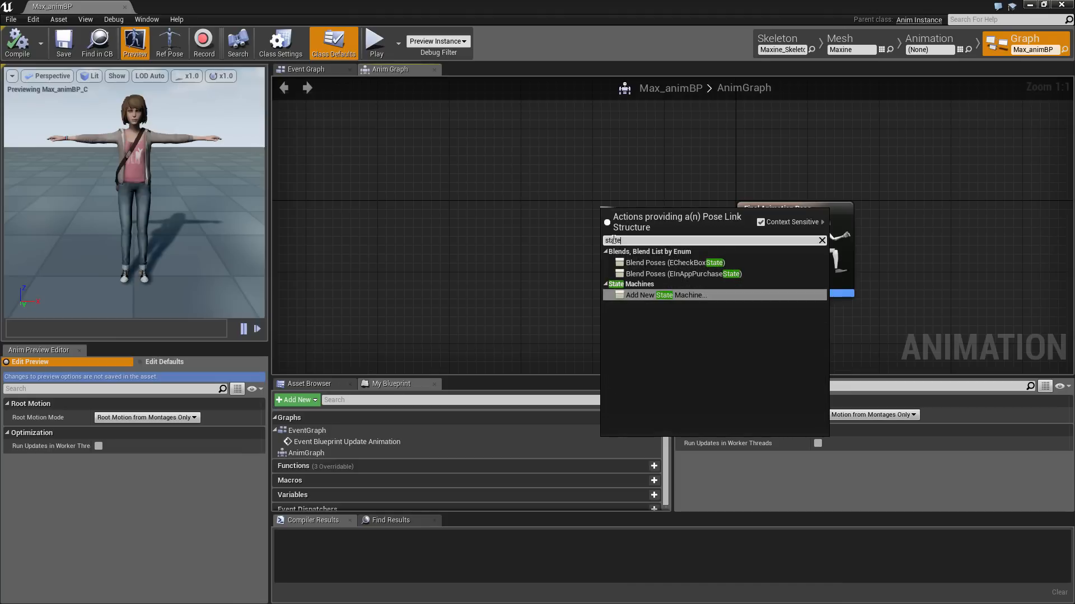
pyautogui.click(667, 297)
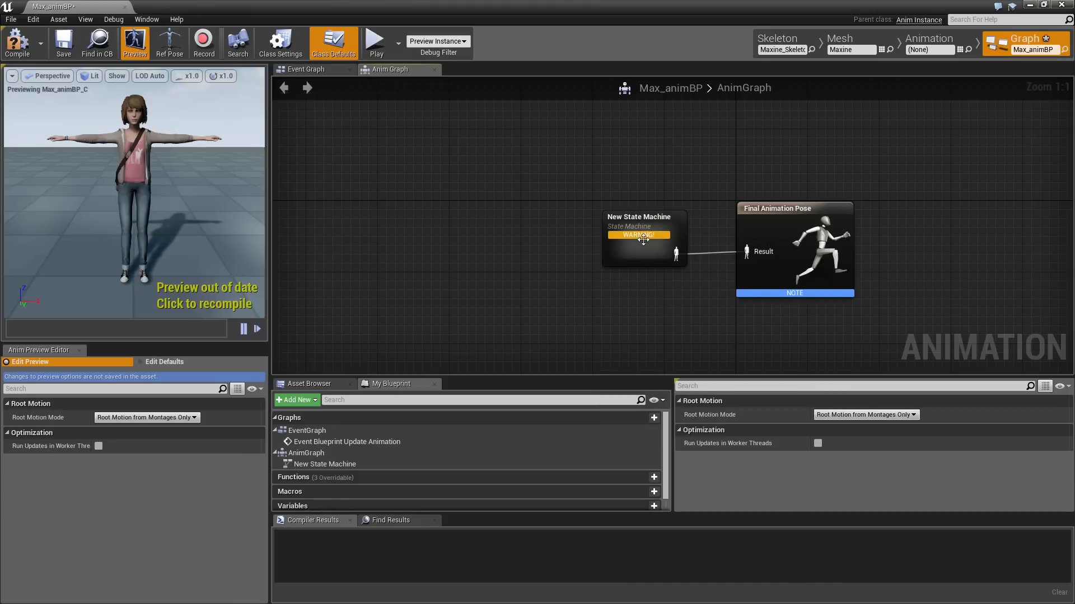
pyautogui.moveTo(641, 243); pyautogui.dragTo(552, 199)
pyautogui.click(869, 414)
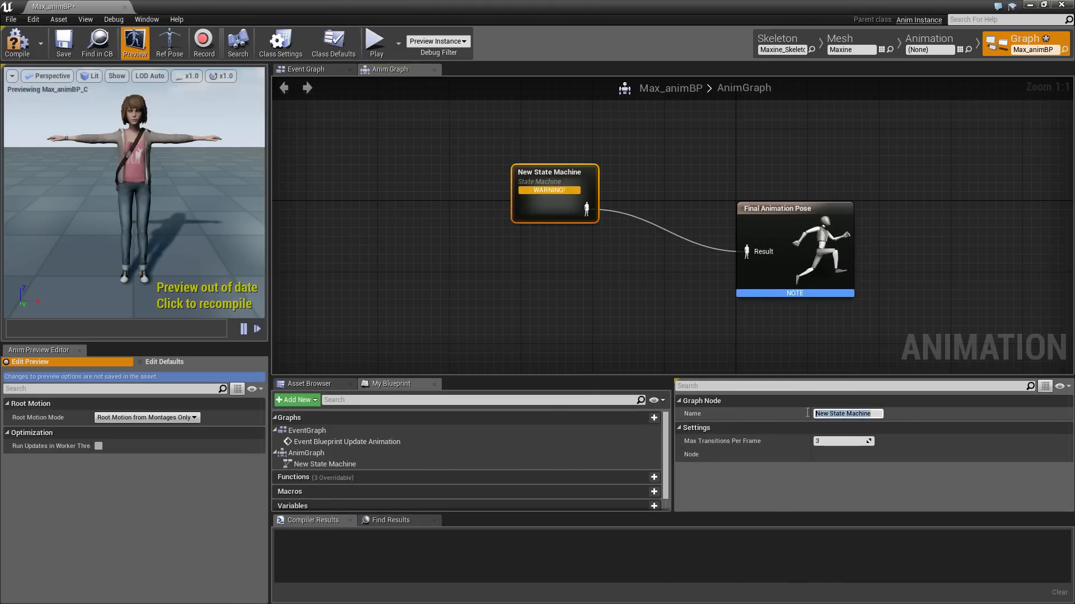
pyautogui.write('Basic_movement')
pyautogui.press('Return')
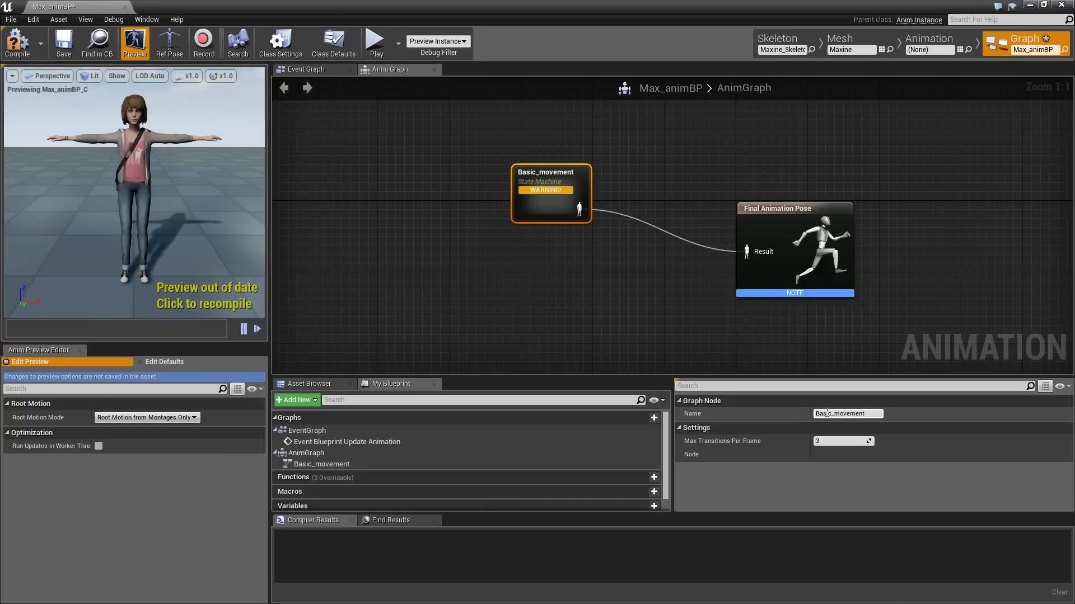
# In Basic_movement, add a state from Entry, name it Blendspace, and open its graph
pyautogui.doubleClick(539, 192)
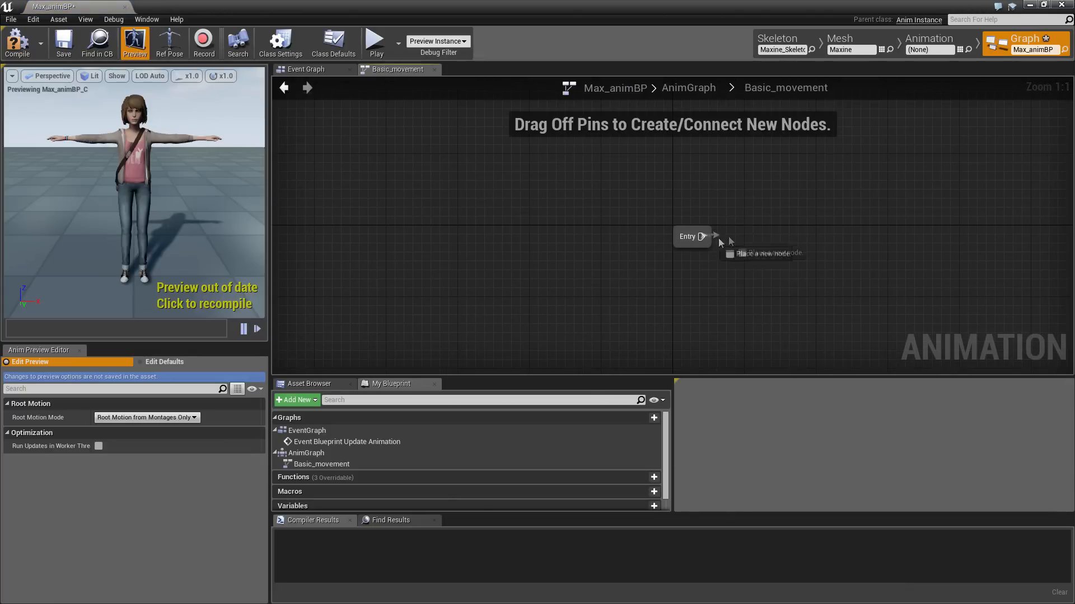
pyautogui.moveTo(707, 237); pyautogui.dragTo(777, 238)
pyautogui.click(788, 261)
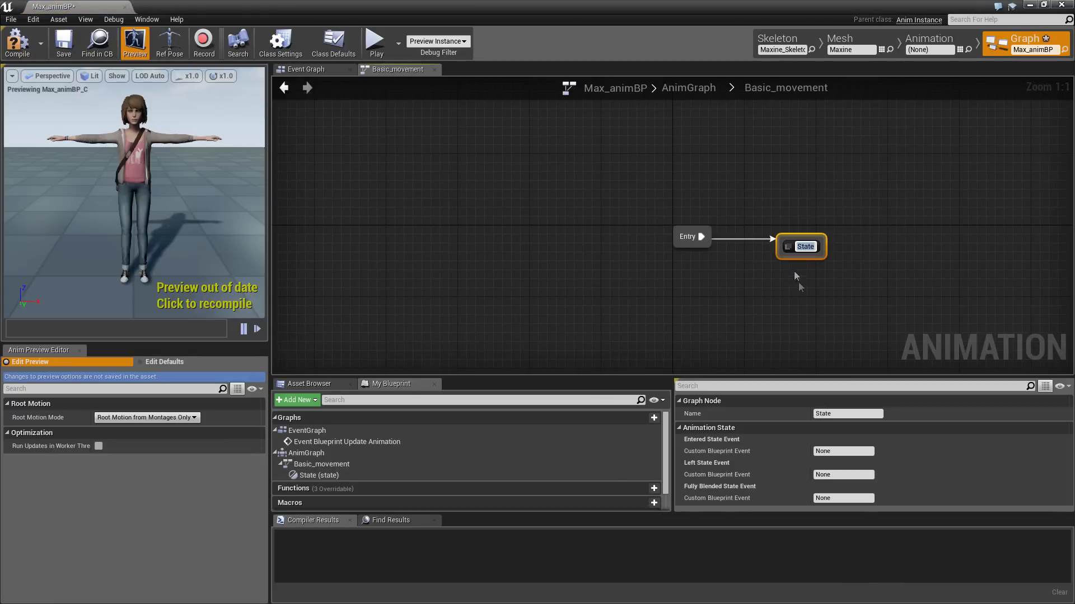
pyautogui.click(842, 415)
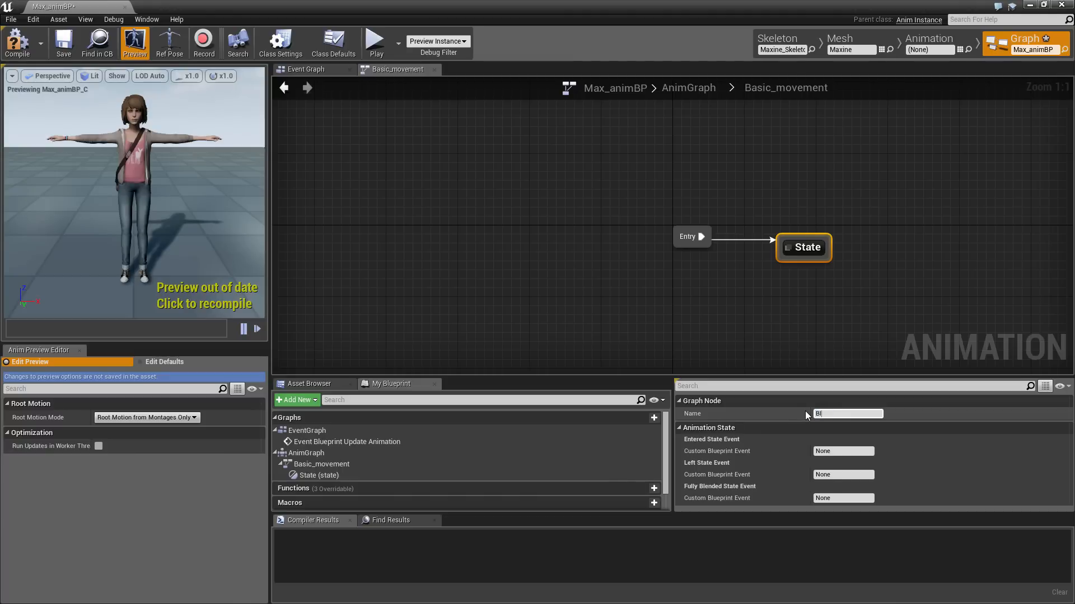
pyautogui.write('Blendspace')
pyautogui.press('Return')
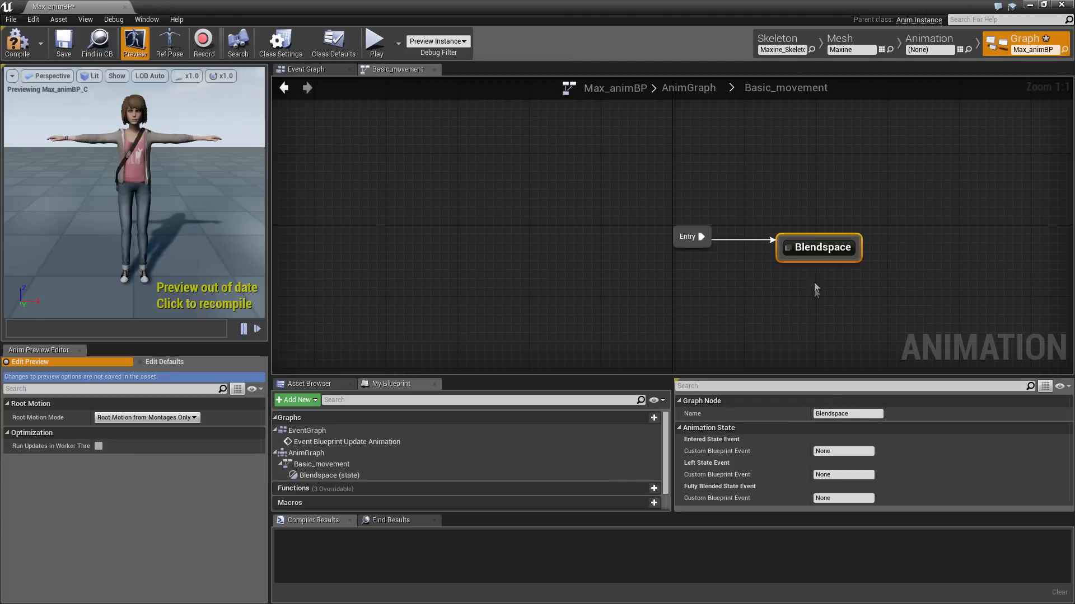
pyautogui.doubleClick(818, 247)
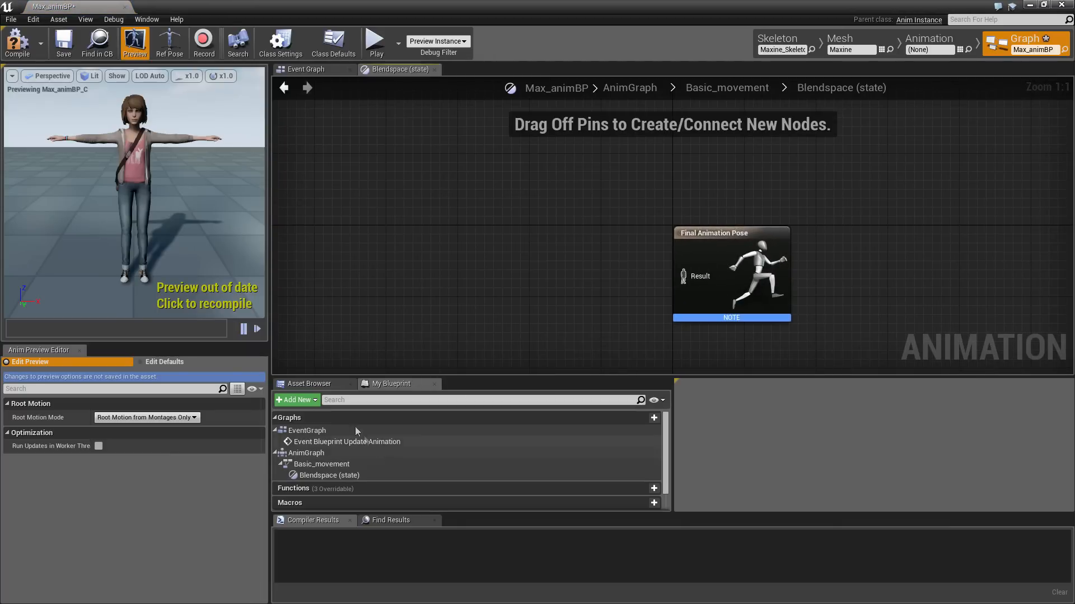
# Add a Max_blendspace player to the Blendspace state and wire it into Final Animation Pose
pyautogui.click(313, 384)
pyautogui.moveTo(312, 449); pyautogui.dragTo(391, 267)
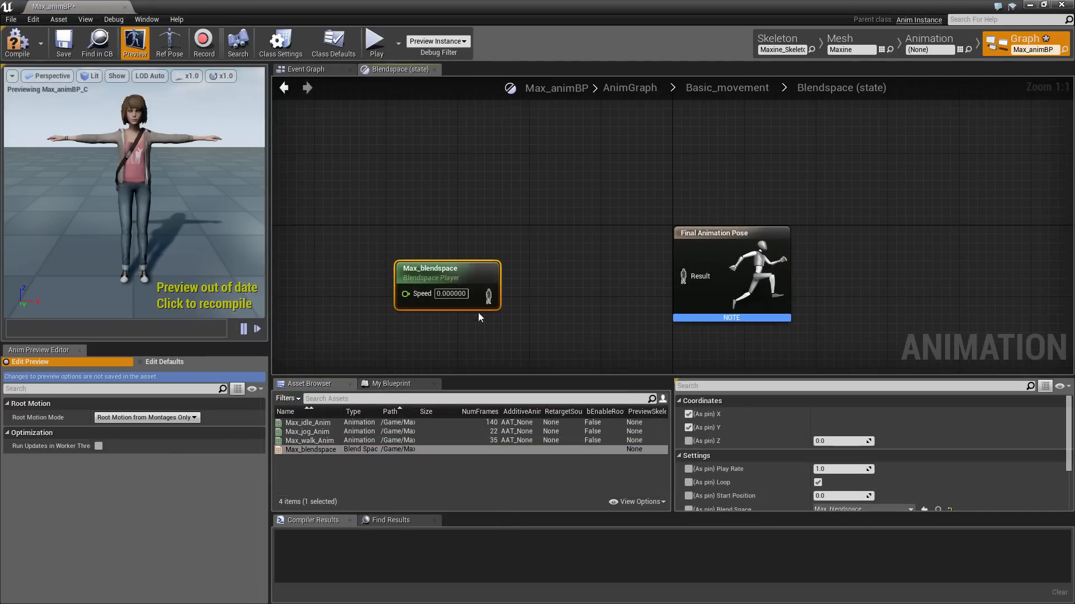
pyautogui.moveTo(492, 303); pyautogui.dragTo(694, 277)
pyautogui.moveTo(492, 285); pyautogui.dragTo(587, 257)
pyautogui.moveTo(515, 316); pyautogui.dragTo(645, 314, button='right')
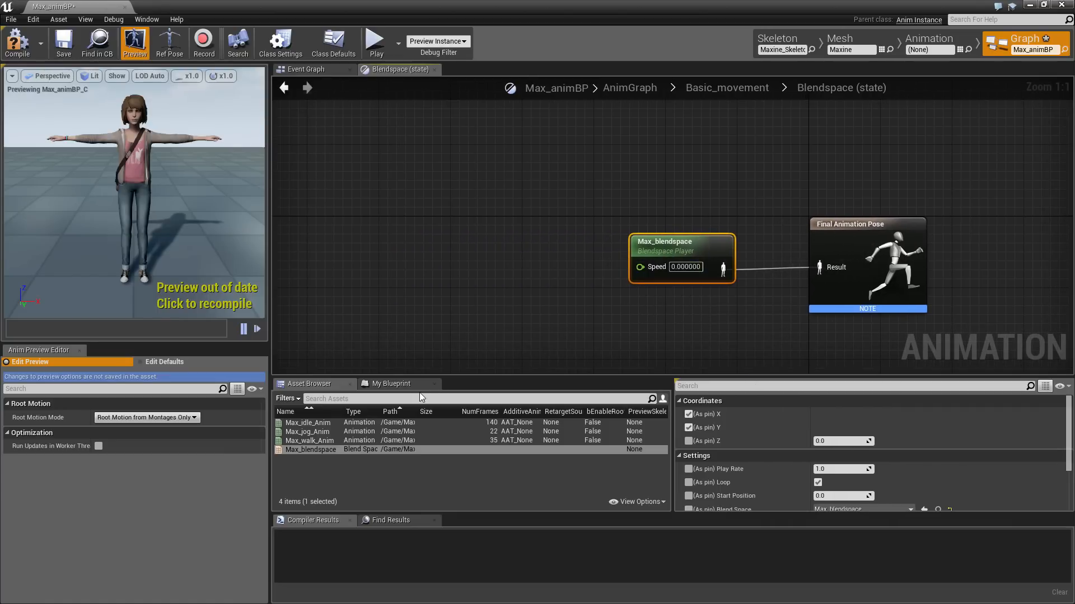
pyautogui.click(397, 384)
pyautogui.scroll(-2, 443, 466)
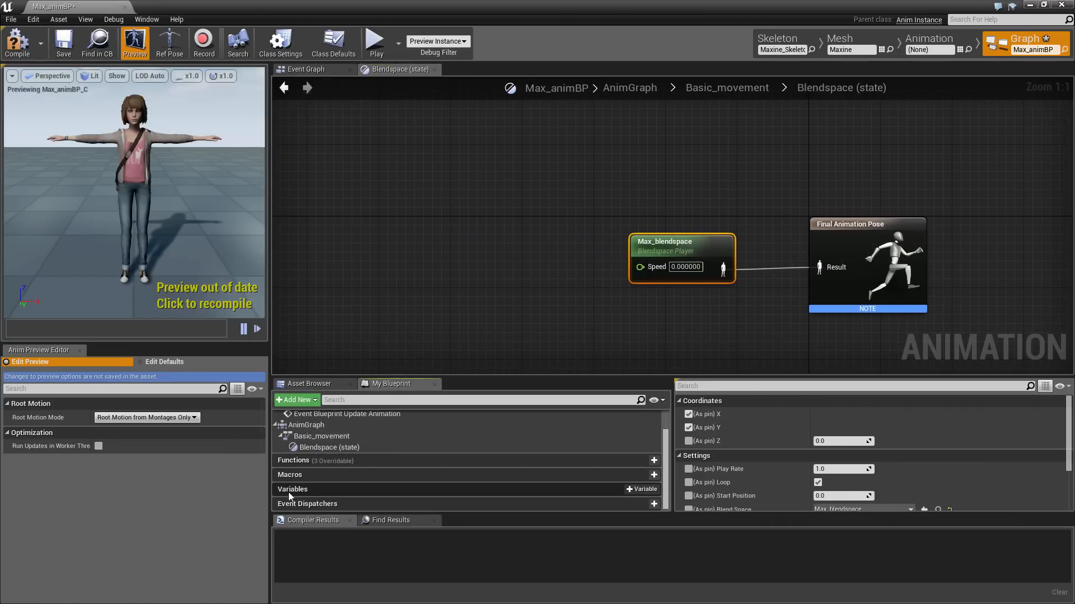
# Create a new blueprint variable named Speed of type Float
pyautogui.click(648, 490)
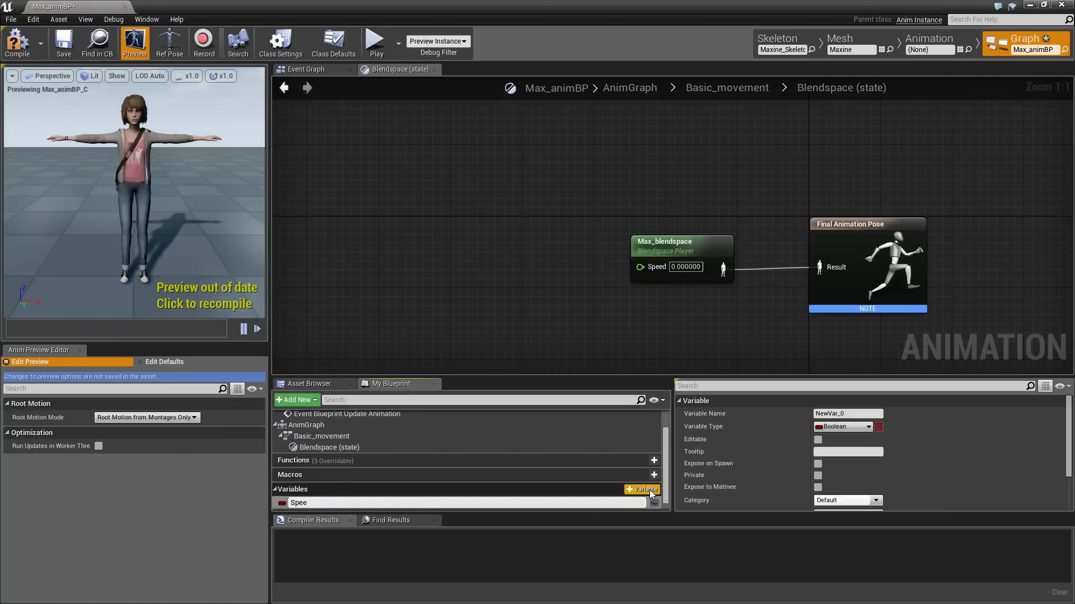
pyautogui.press('Return')
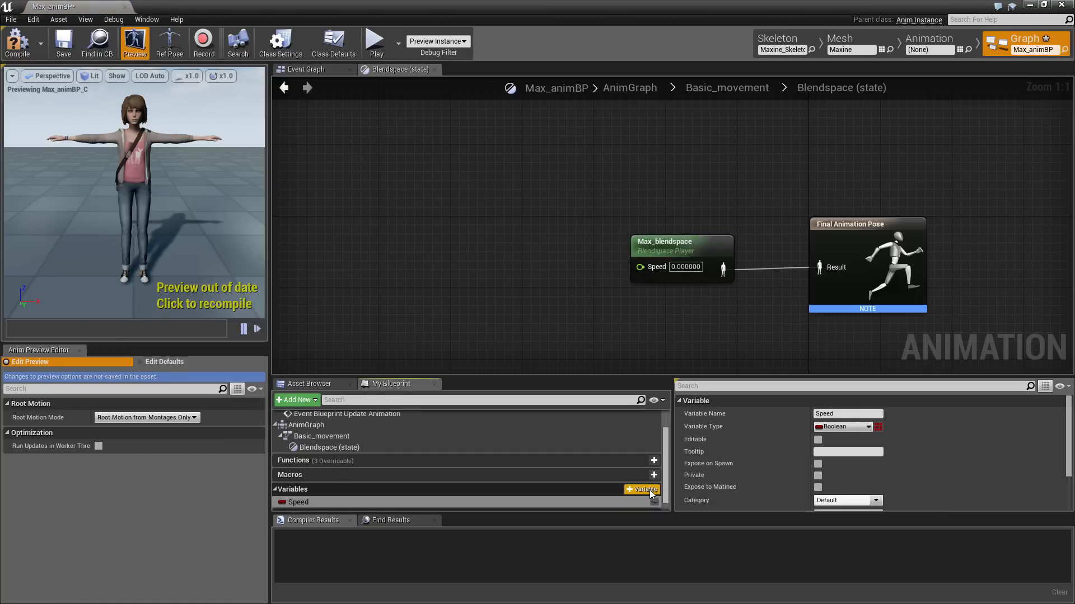
pyautogui.click(842, 427)
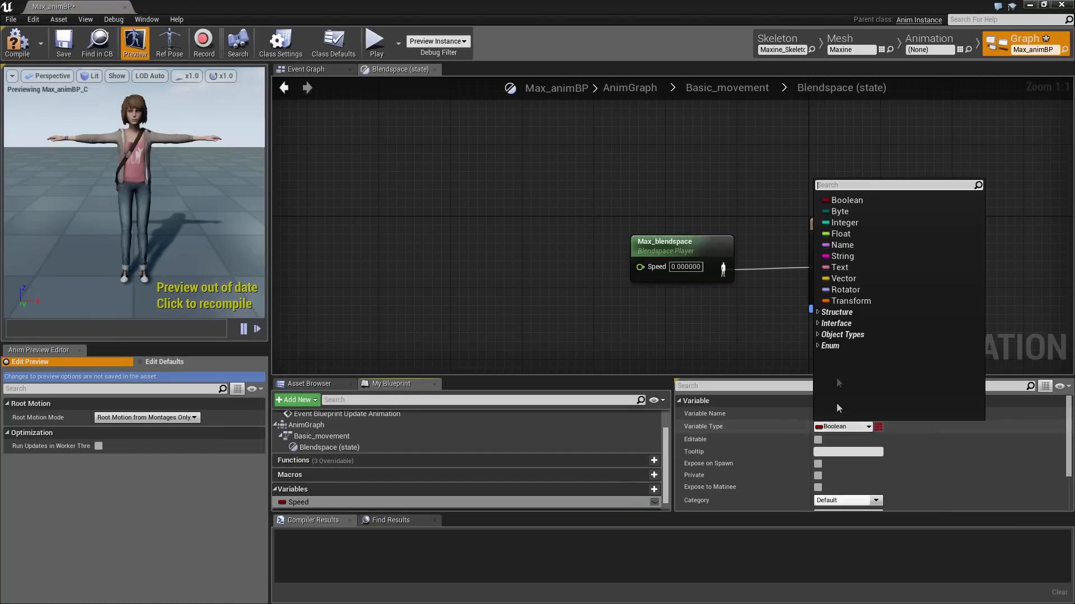
pyautogui.click(840, 234)
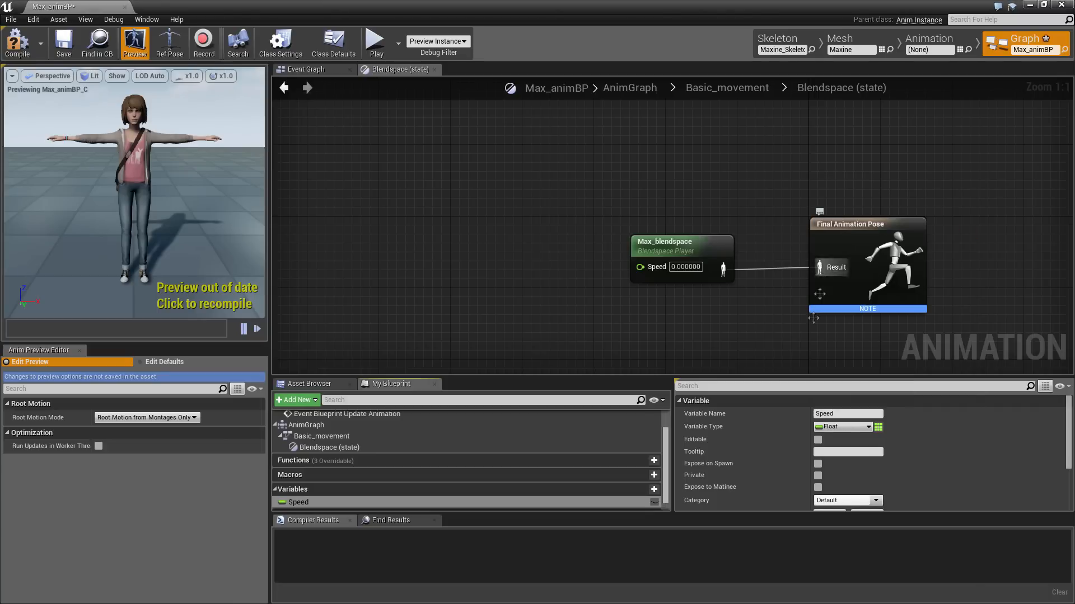
# Place a Get Speed node in the graph for the Max_blendspace Speed input
pyautogui.click(325, 503)
pyautogui.moveTo(325, 503); pyautogui.dragTo(643, 266)
pyautogui.click(505, 302)
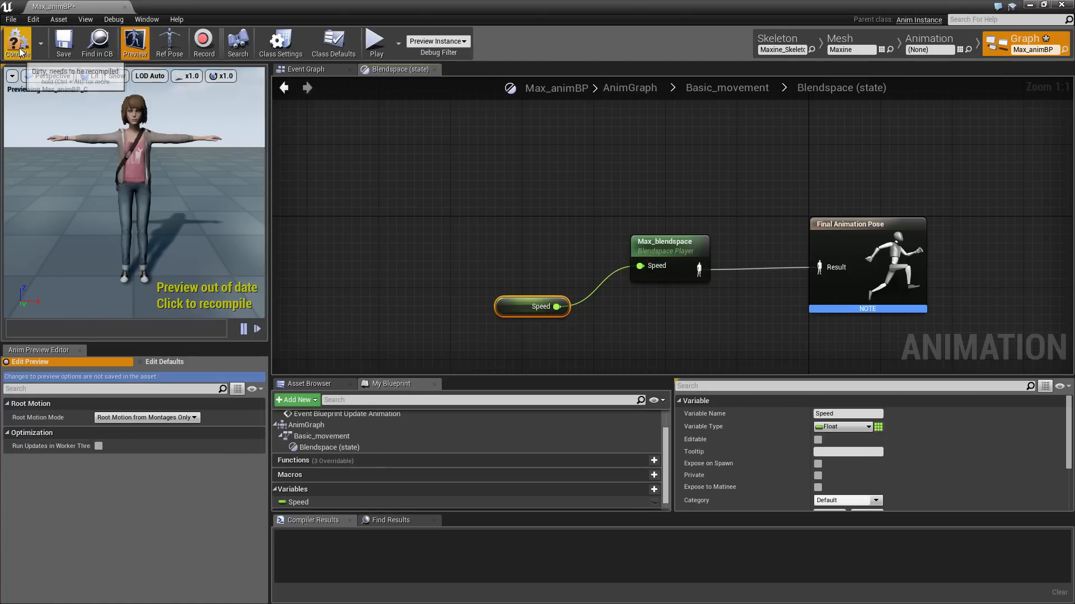
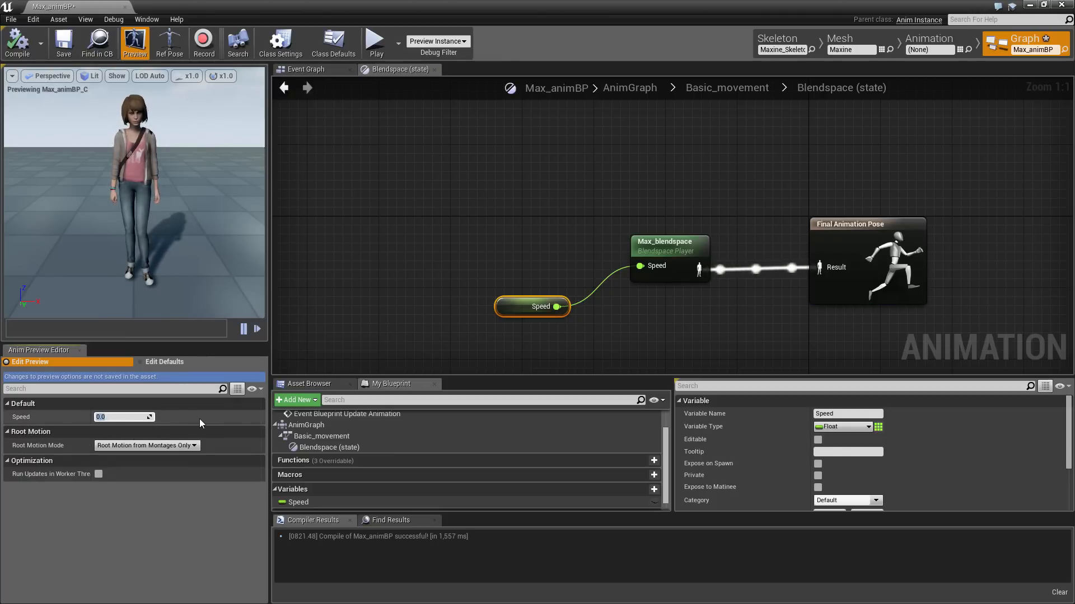
# Preview the blendspace at speeds 175, 300, 350, then about 34
pyautogui.write('175')
pyautogui.press('Return')
pyautogui.write('300')
pyautogui.press('Return')
pyautogui.write('350')
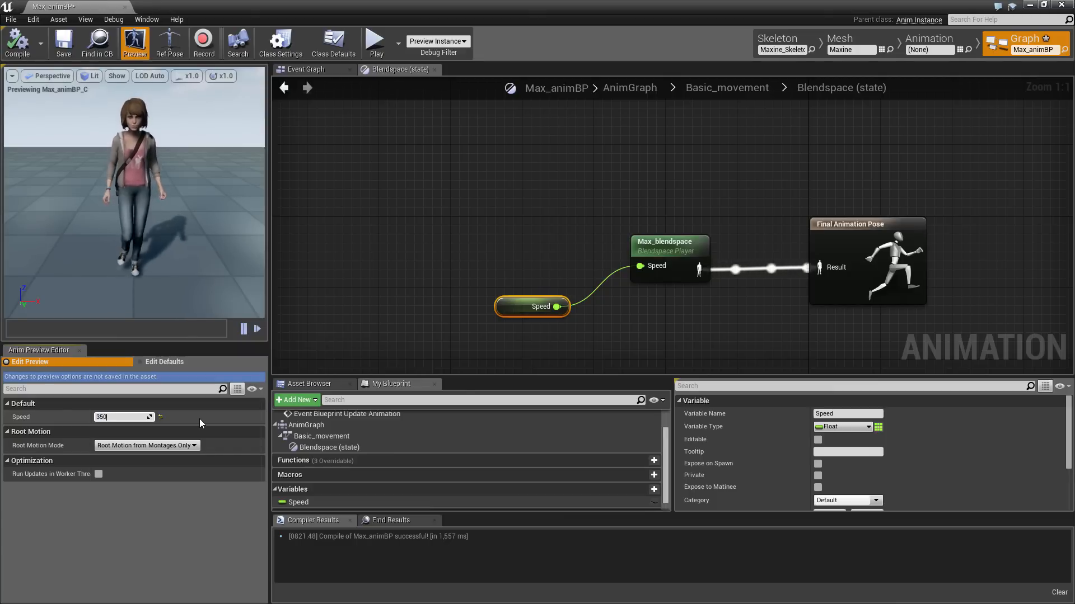
pyautogui.press('Return')
pyautogui.moveTo(149, 417)
pyautogui.mouseDown()
pyautogui.moveTo(98, 417)
pyautogui.moveTo(128, 418)
pyautogui.mouseUp()
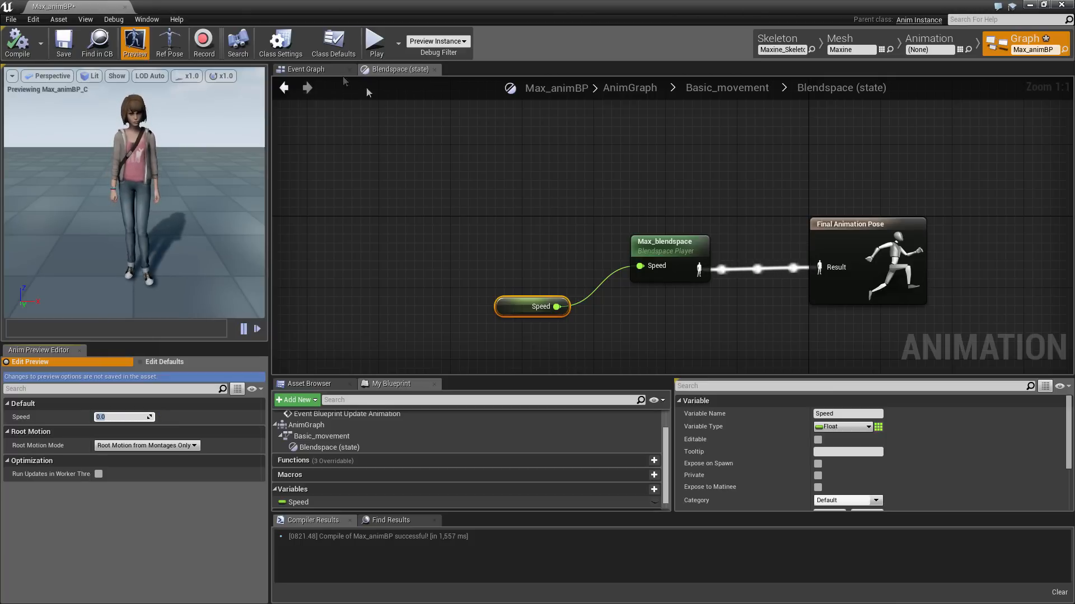
# In the Event Graph, add an IsValid check on the pawn owner after the update event
pyautogui.click(306, 68)
pyautogui.moveTo(877, 228); pyautogui.dragTo(555, 224, button='right')
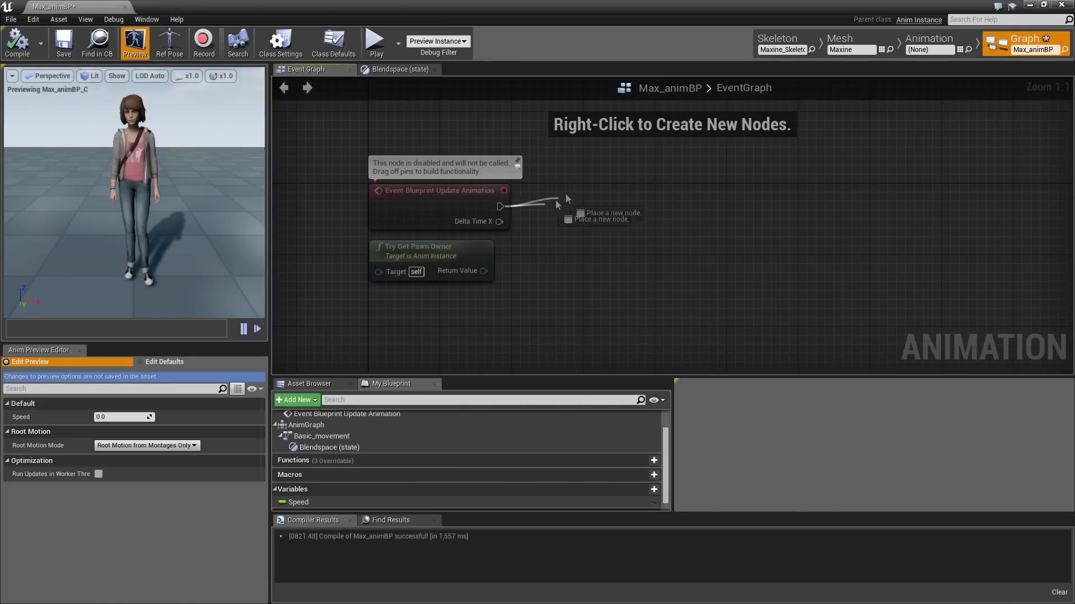
pyautogui.moveTo(566, 195); pyautogui.dragTo(576, 185)
pyautogui.write('is va')
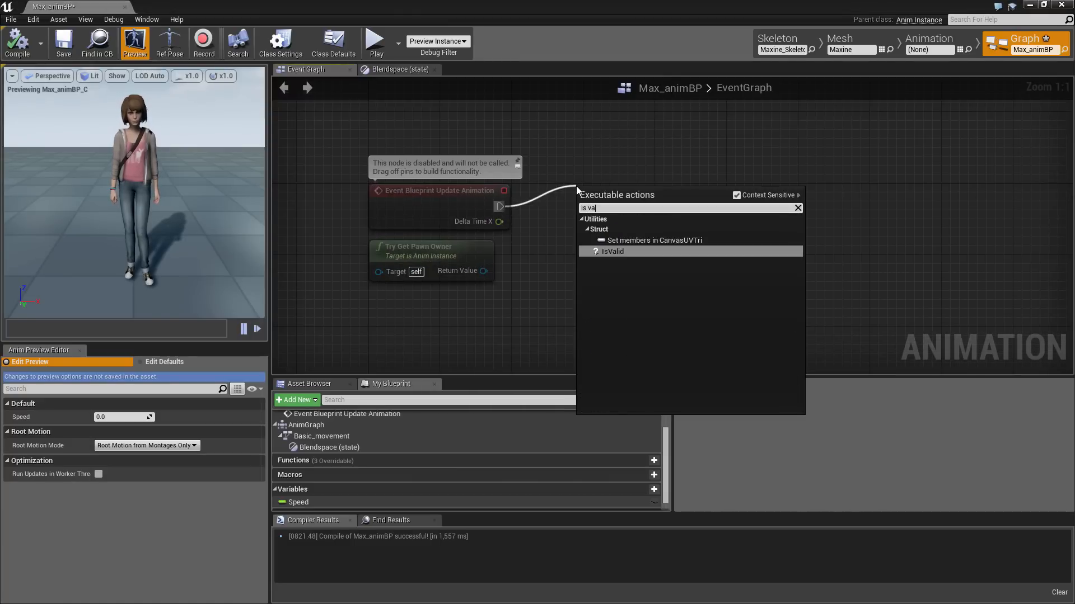
pyautogui.write('lid')
pyautogui.click(641, 231)
pyautogui.moveTo(633, 211); pyautogui.dragTo(482, 271)
pyautogui.moveTo(638, 283); pyautogui.dragTo(628, 251, button='right')
# Get the pawn owner's velocity and feed it into a VectorLength node
pyautogui.moveTo(378, 243); pyautogui.dragTo(544, 261)
pyautogui.write('velo')
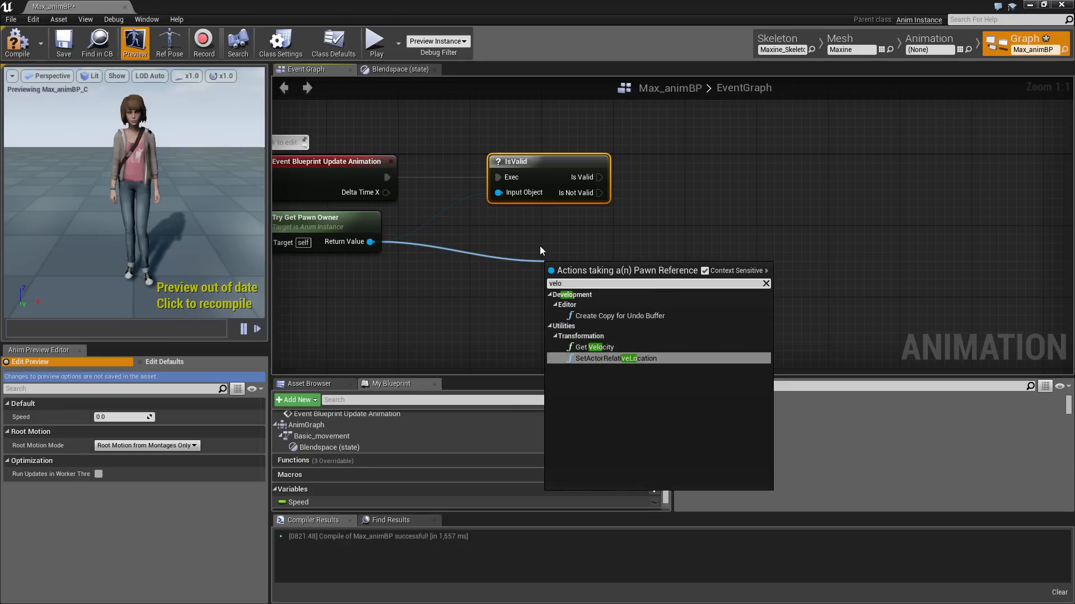
pyautogui.click(599, 348)
pyautogui.moveTo(603, 289); pyautogui.dragTo(619, 230)
pyautogui.moveTo(619, 229); pyautogui.dragTo(478, 237, button='right')
pyautogui.moveTo(520, 255); pyautogui.dragTo(585, 255)
pyautogui.write('vector le')
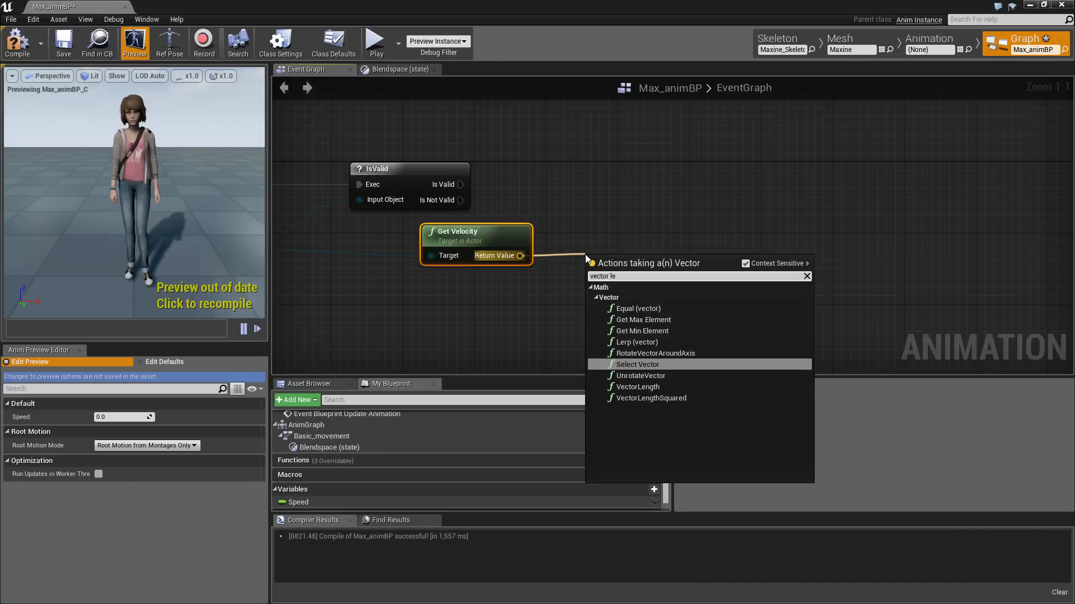
pyautogui.write('n')
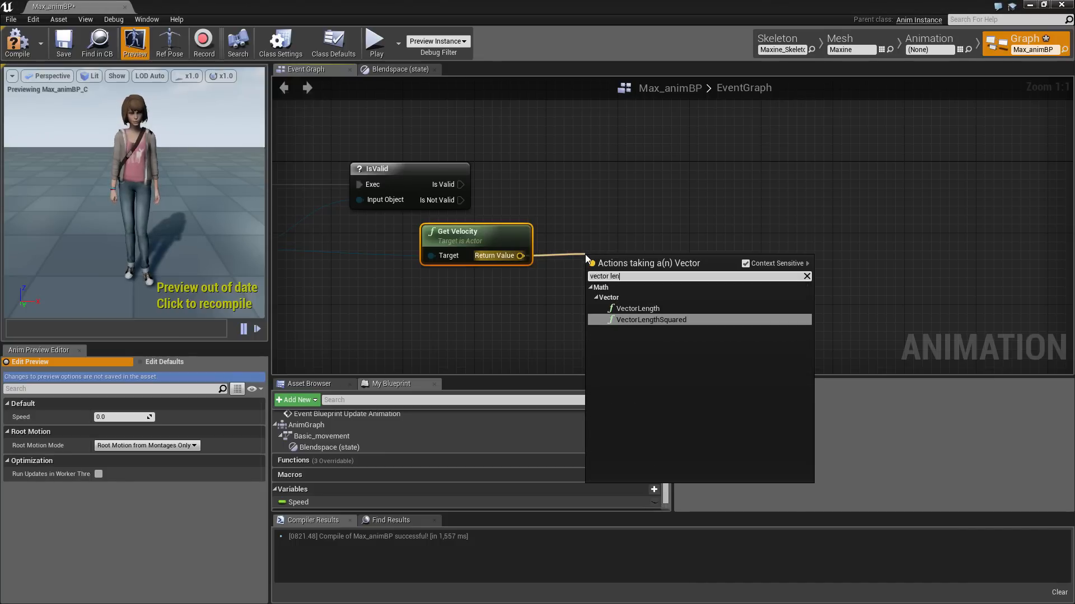
pyautogui.click(637, 309)
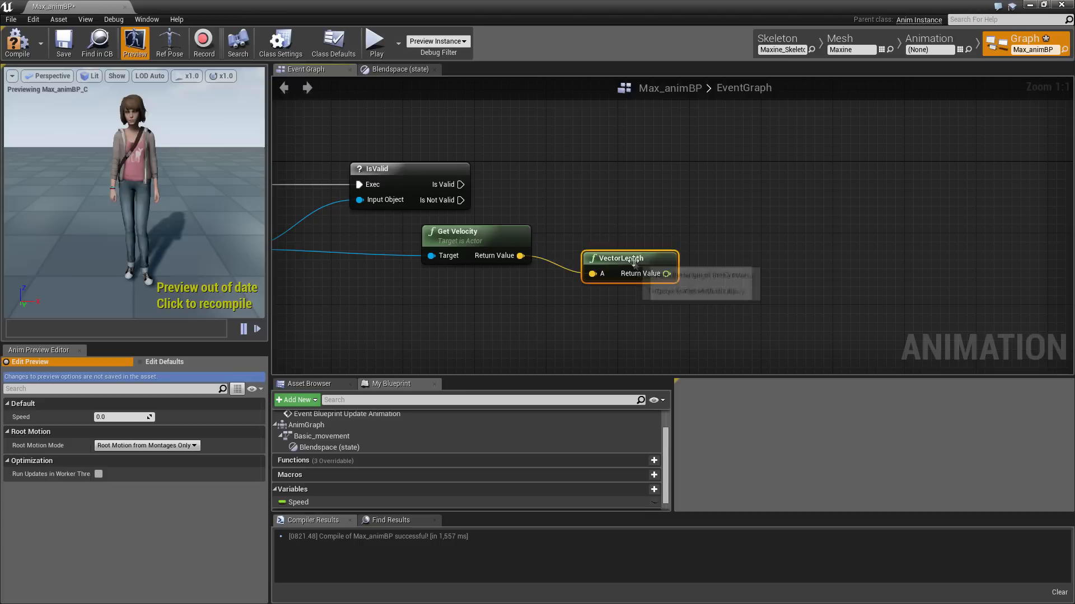
# Set Speed from the vector length, run when IsValid succeeds
pyautogui.moveTo(310, 502); pyautogui.dragTo(751, 199)
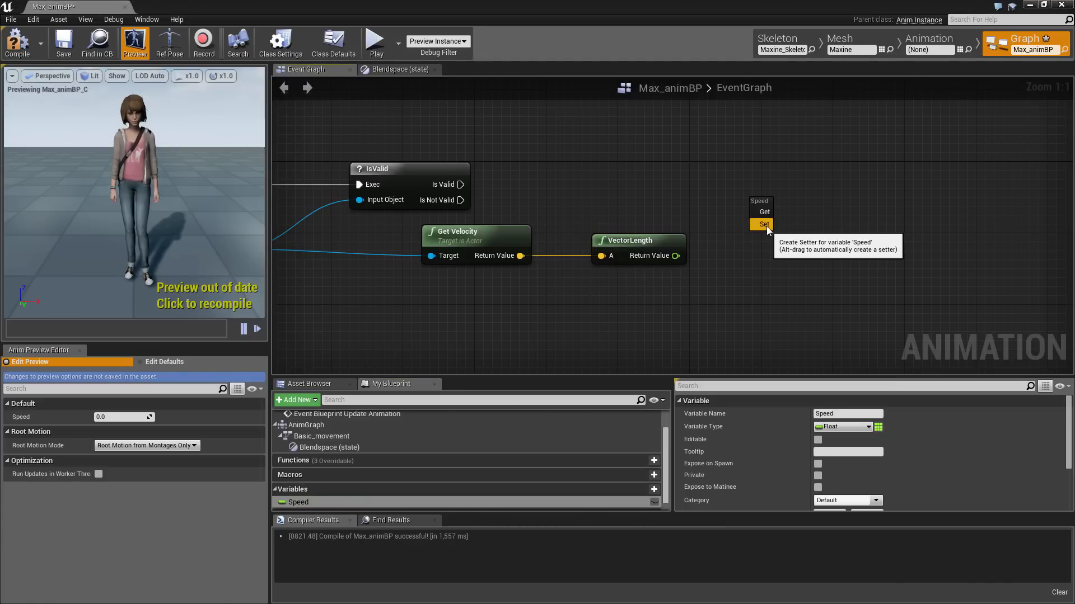
pyautogui.click(764, 225)
pyautogui.moveTo(764, 228); pyautogui.dragTo(676, 256)
pyautogui.moveTo(763, 212); pyautogui.dragTo(461, 185)
pyautogui.moveTo(783, 204); pyautogui.dragTo(792, 186)
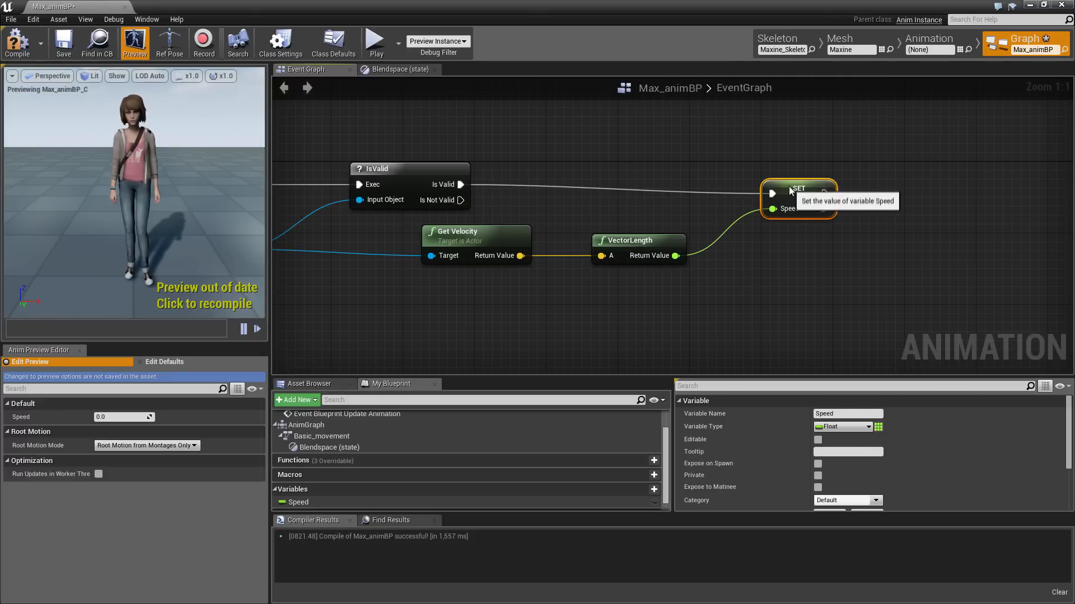
# Compile and save the animation blueprint
pyautogui.click(6, 45)
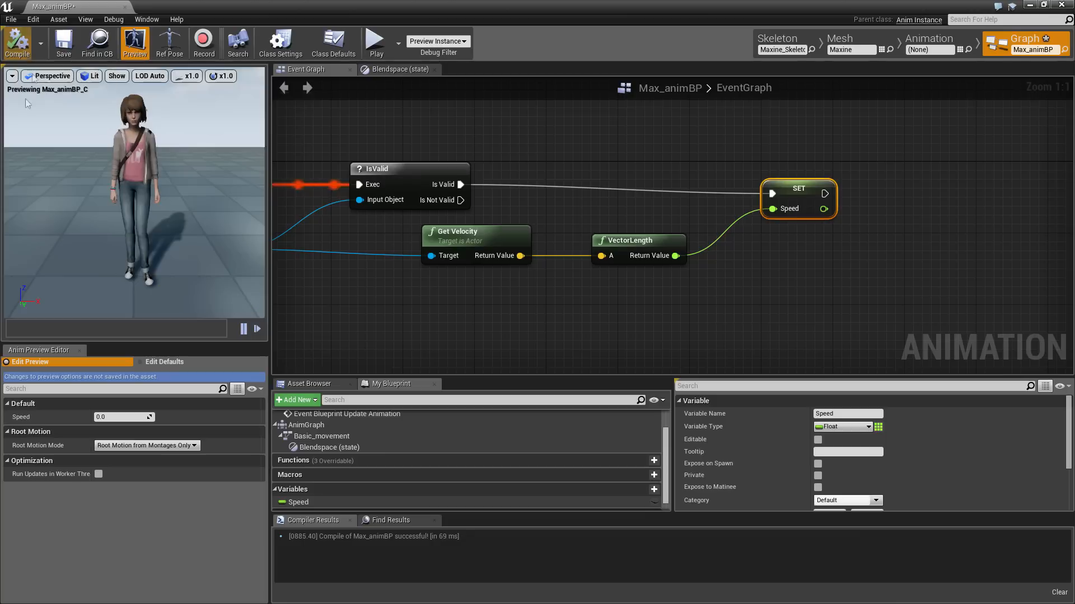
pyautogui.click(63, 44)
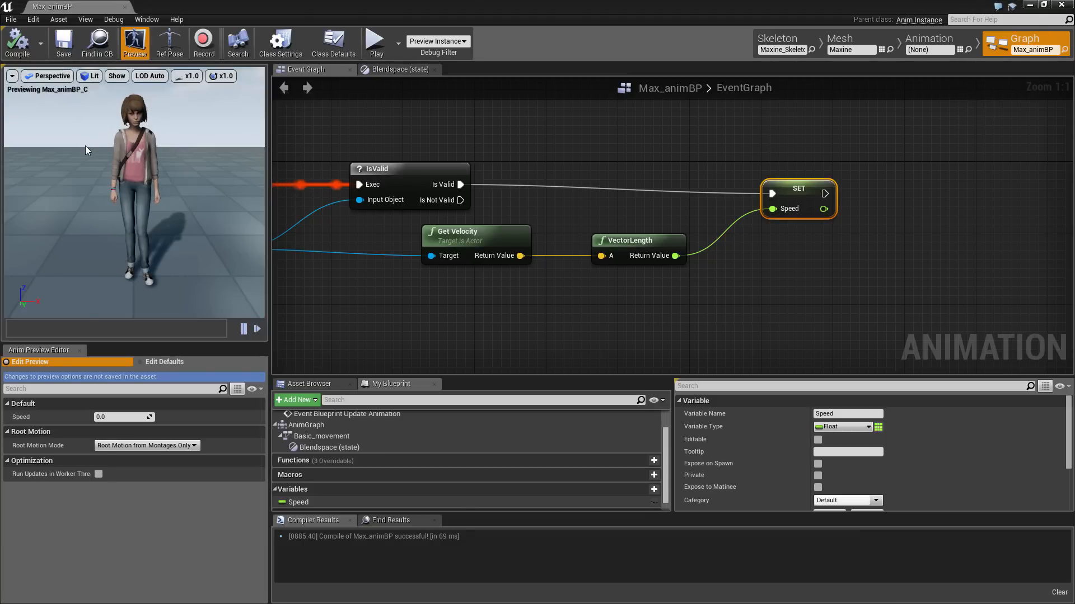
pyautogui.scroll(-5, 631, 281)
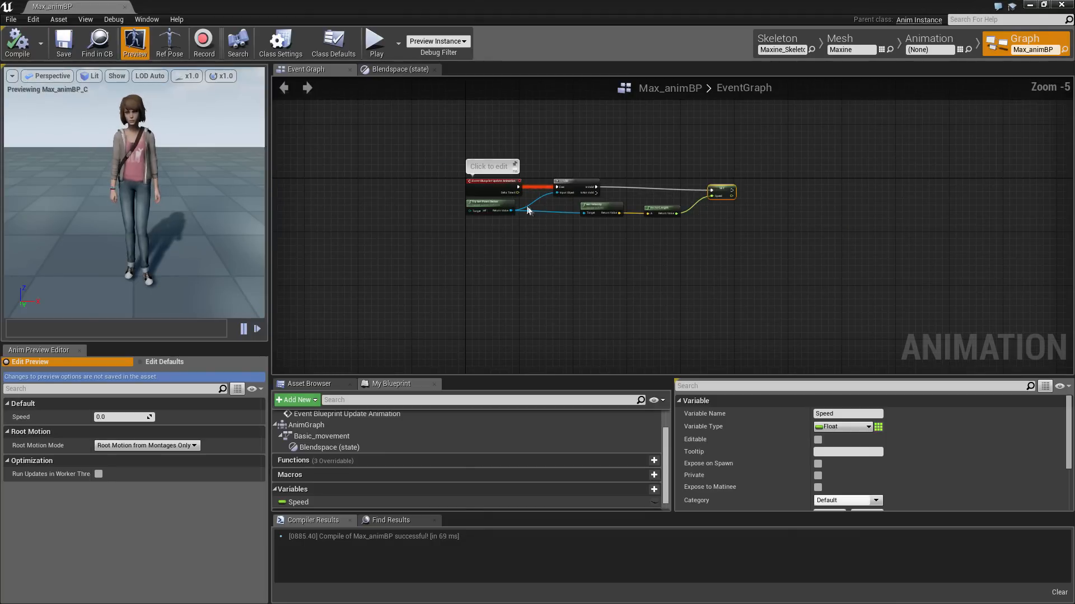
# Open Max_BP and assign the Maxine skeletal mesh to its Mesh component
pyautogui.click(1062, 5)
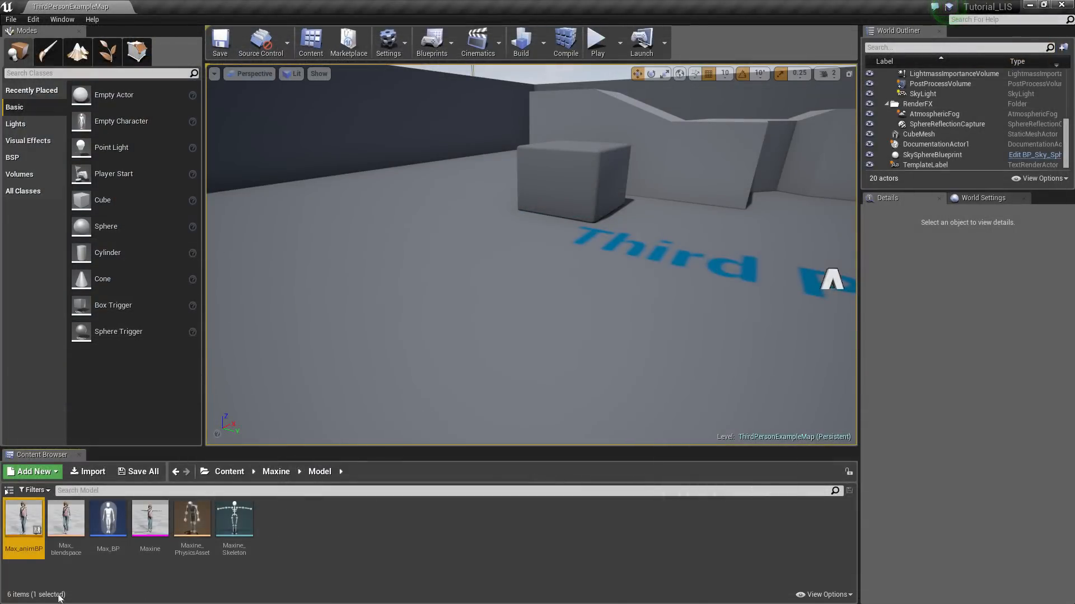
pyautogui.doubleClick(108, 519)
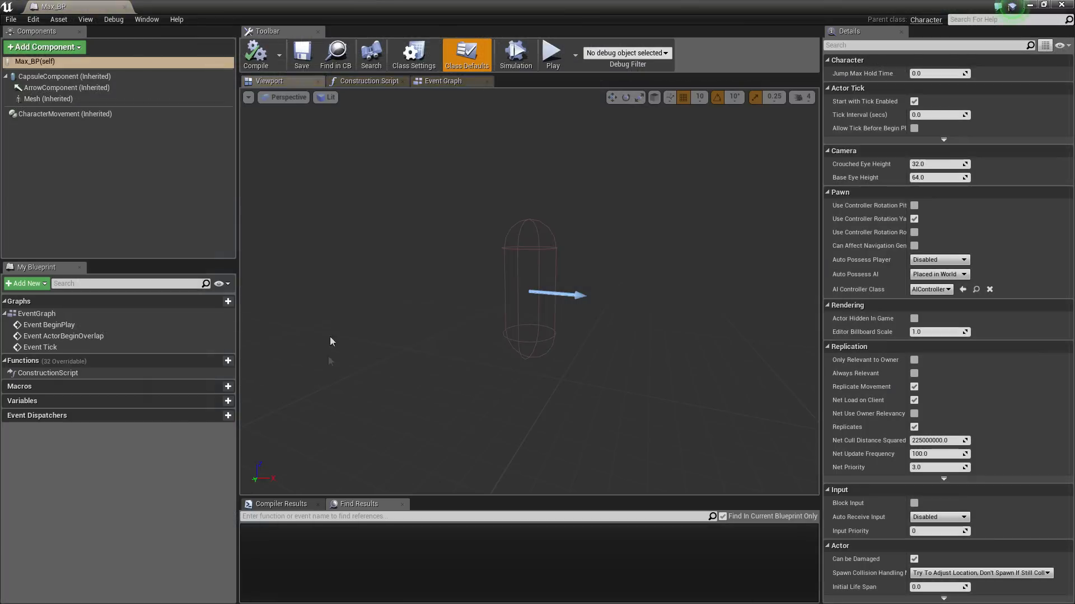
pyautogui.click(53, 99)
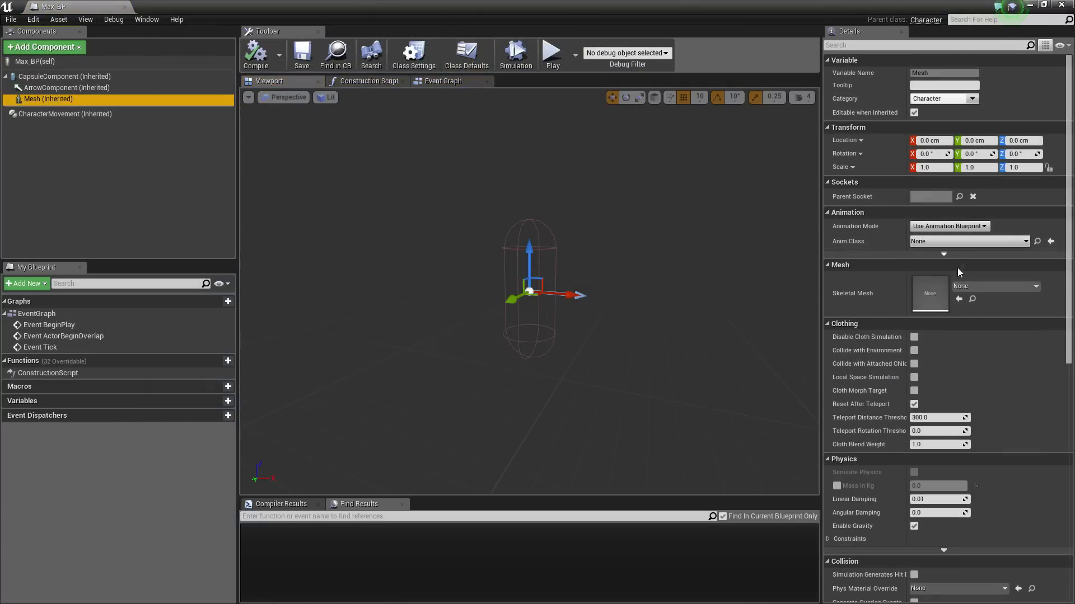
pyautogui.click(991, 287)
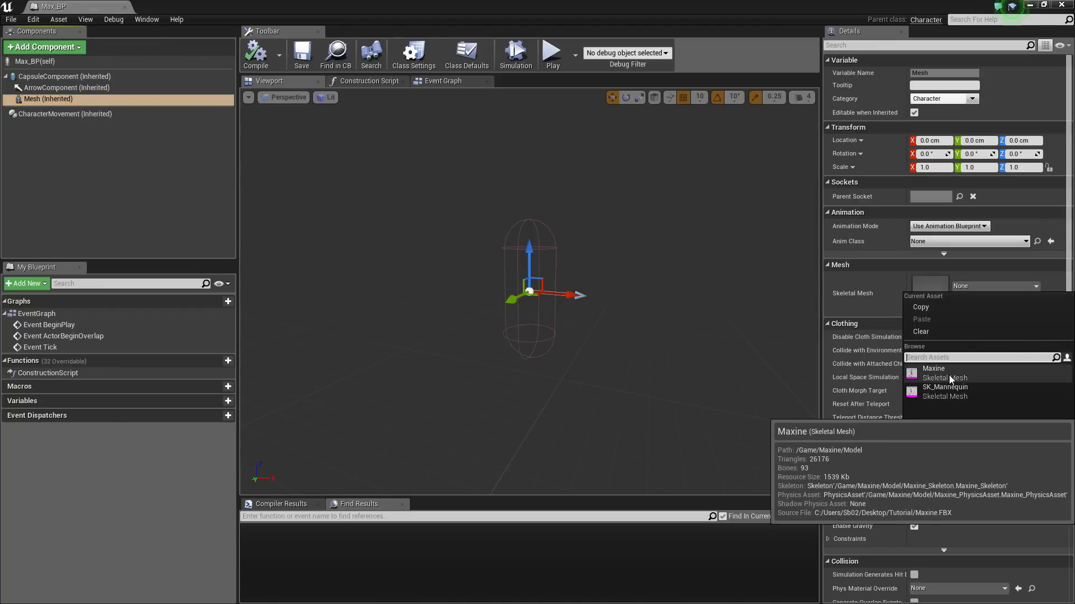
pyautogui.click(932, 374)
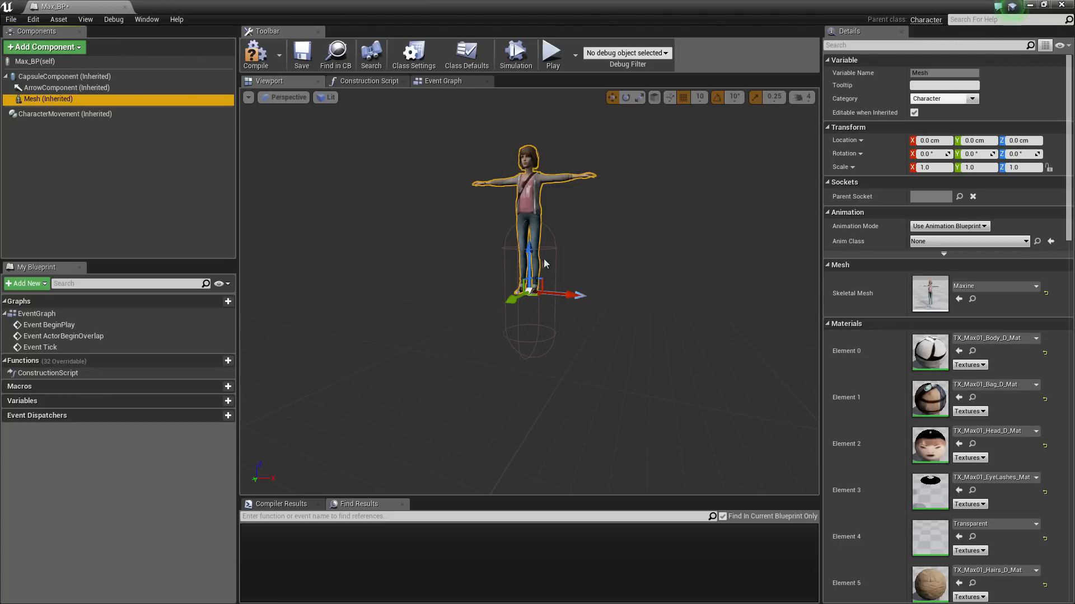
# Lower the mesh to Z -82.1 cm
pyautogui.moveTo(529, 247); pyautogui.dragTo(531, 310)
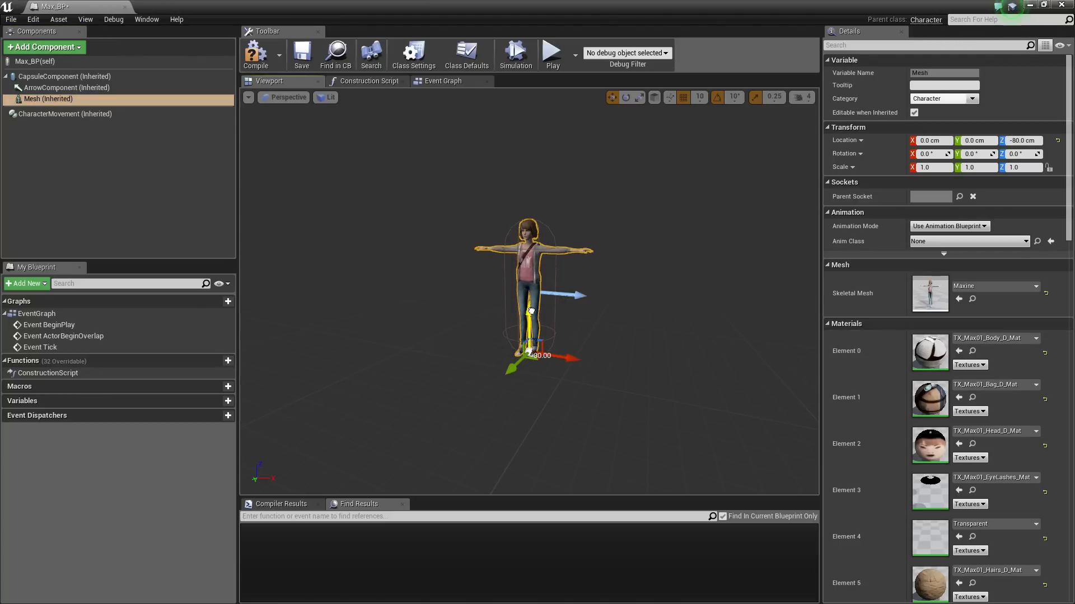
pyautogui.scroll(8, 536, 312)
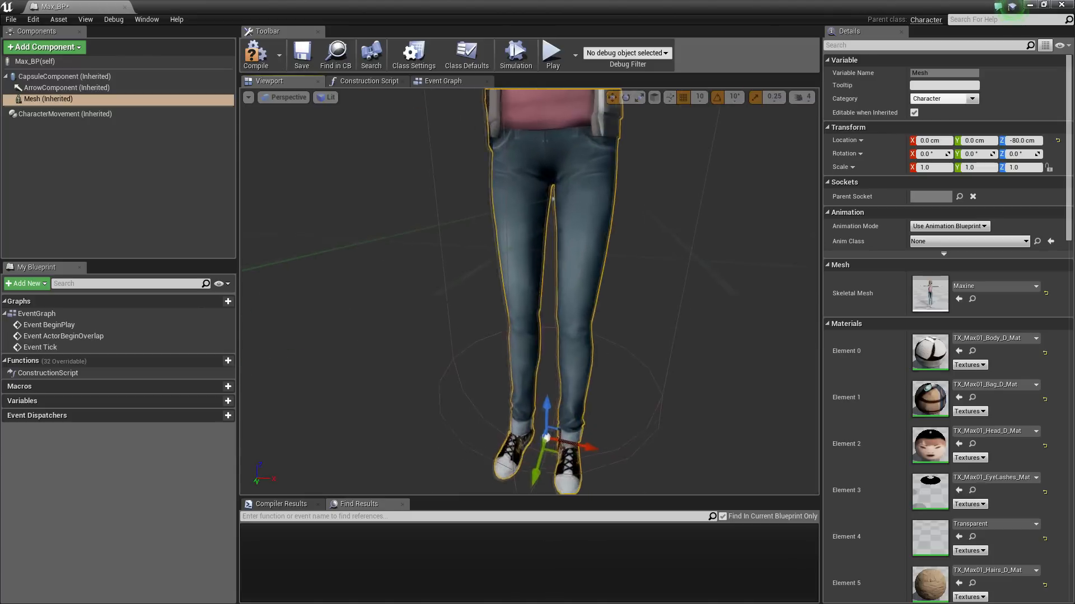
pyautogui.moveTo(584, 349); pyautogui.dragTo(582, 426)
pyautogui.scroll(7, 583, 348)
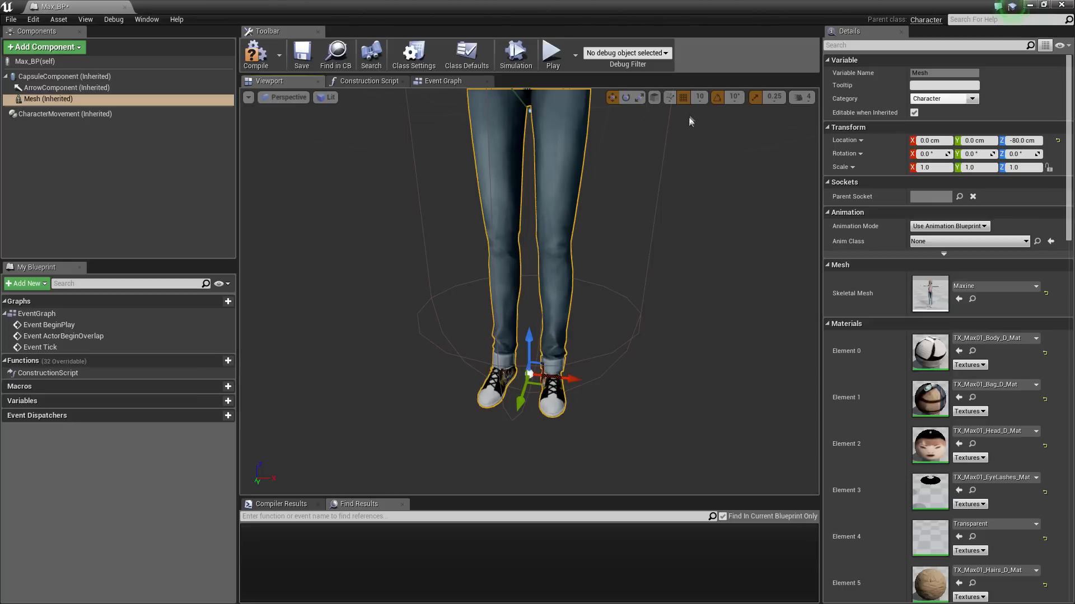
pyautogui.moveTo(531, 340); pyautogui.dragTo(532, 346)
pyautogui.press('f')
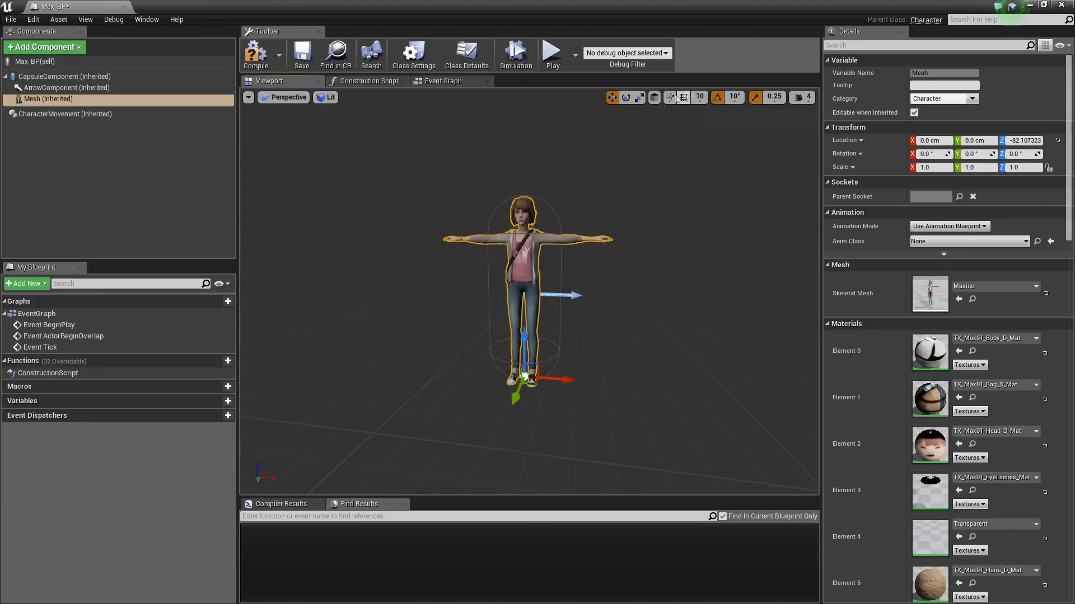
# Rotate the mesh to -90° yaw so it faces forward
pyautogui.press('e')
pyautogui.click(613, 97)
pyautogui.click(626, 98)
pyautogui.moveTo(551, 408); pyautogui.dragTo(523, 410)
pyautogui.moveTo(577, 365); pyautogui.dragTo(528, 351)
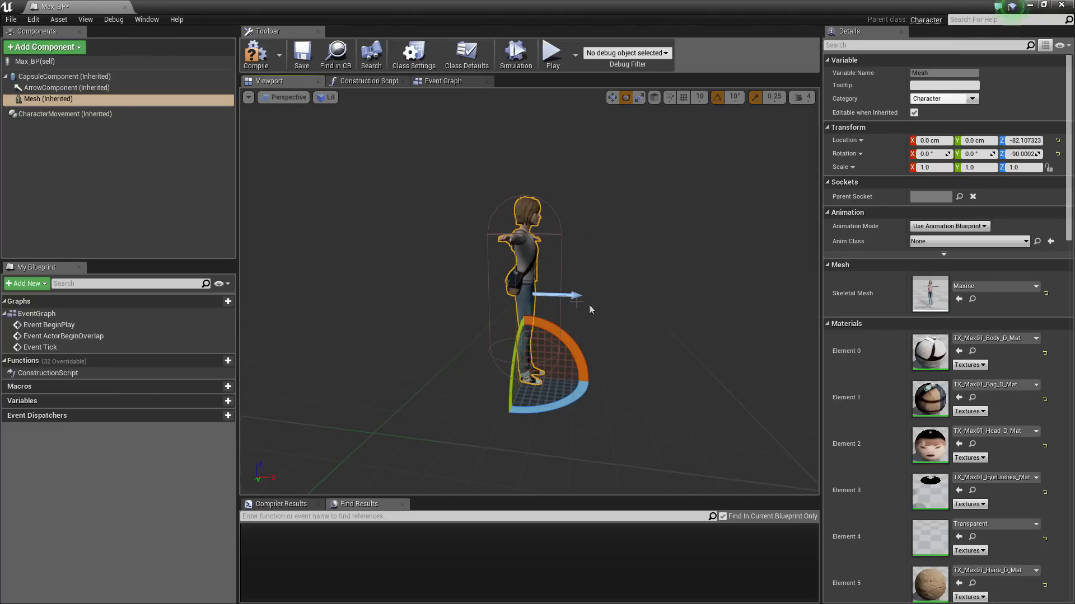
pyautogui.press('d')
pyautogui.moveTo(579, 296); pyautogui.dragTo(417, 263, button='right')
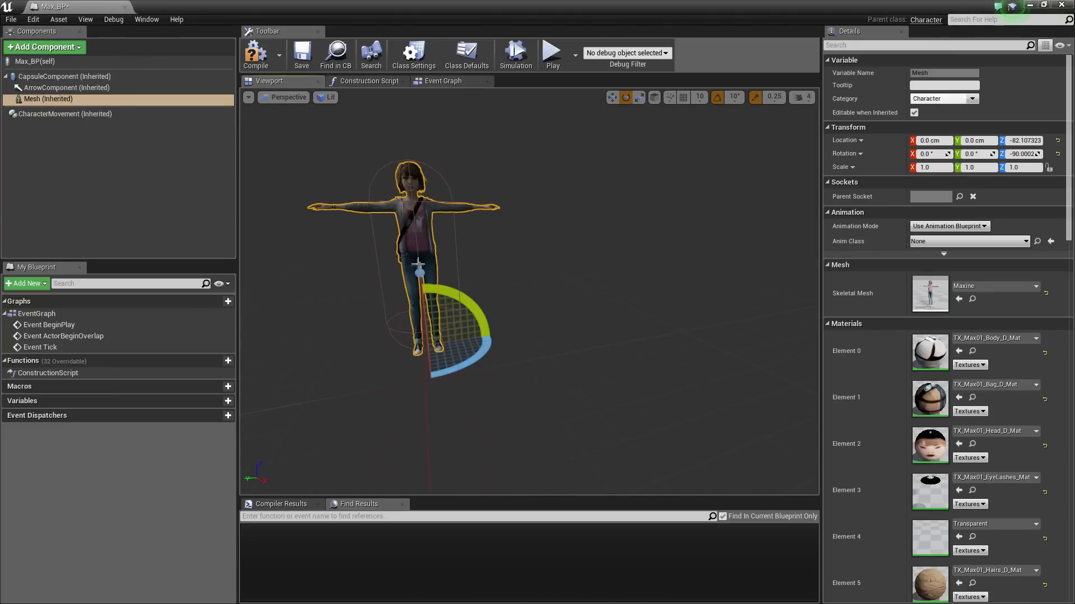
pyautogui.press('a')
pyautogui.moveTo(502, 286); pyautogui.dragTo(660, 283, button='right')
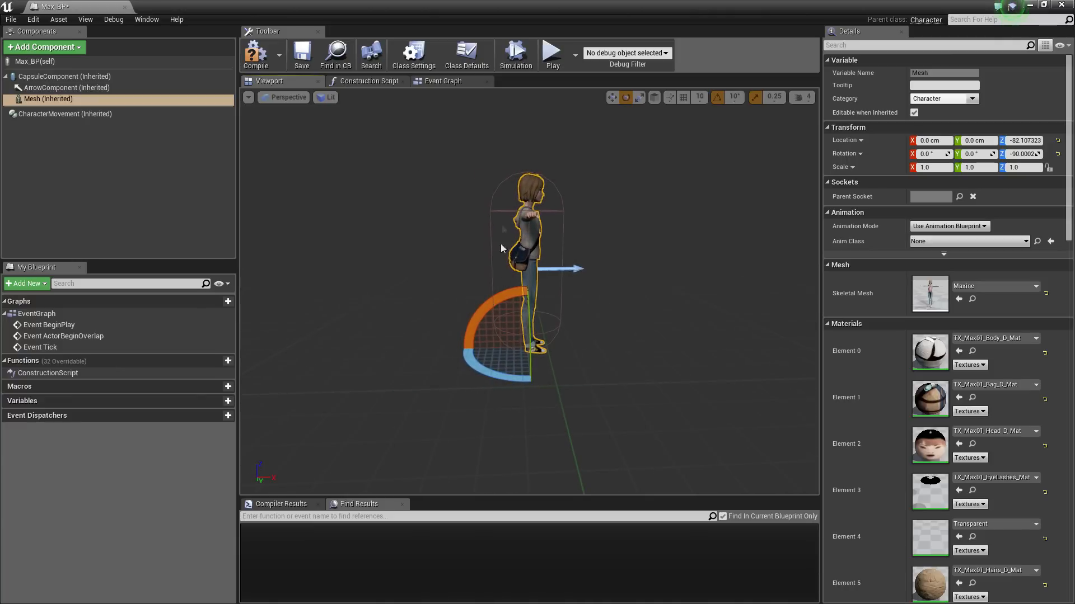
pyautogui.press('d')
pyautogui.moveTo(618, 126); pyautogui.dragTo(588, 106, button='right')
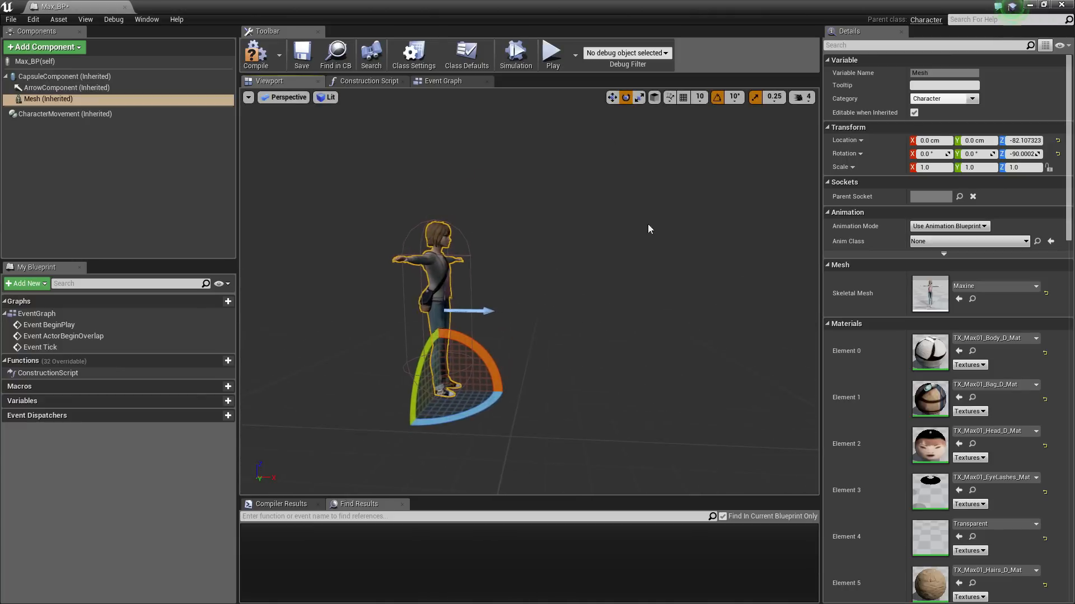
# Scale the mesh to about two-thirds size, then undo the scaling
pyautogui.click(612, 98)
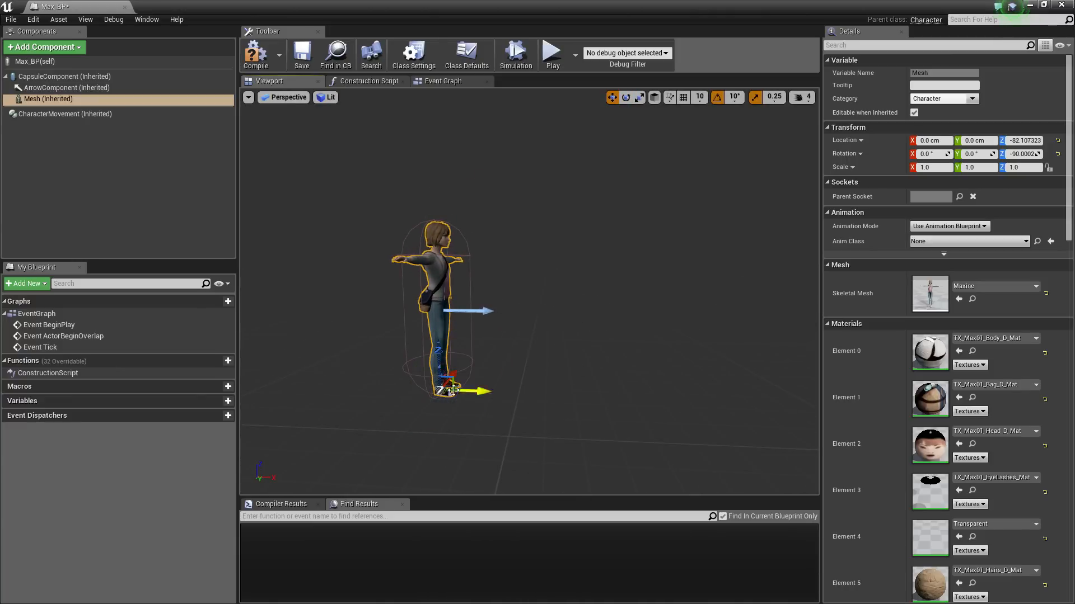
pyautogui.click(626, 97)
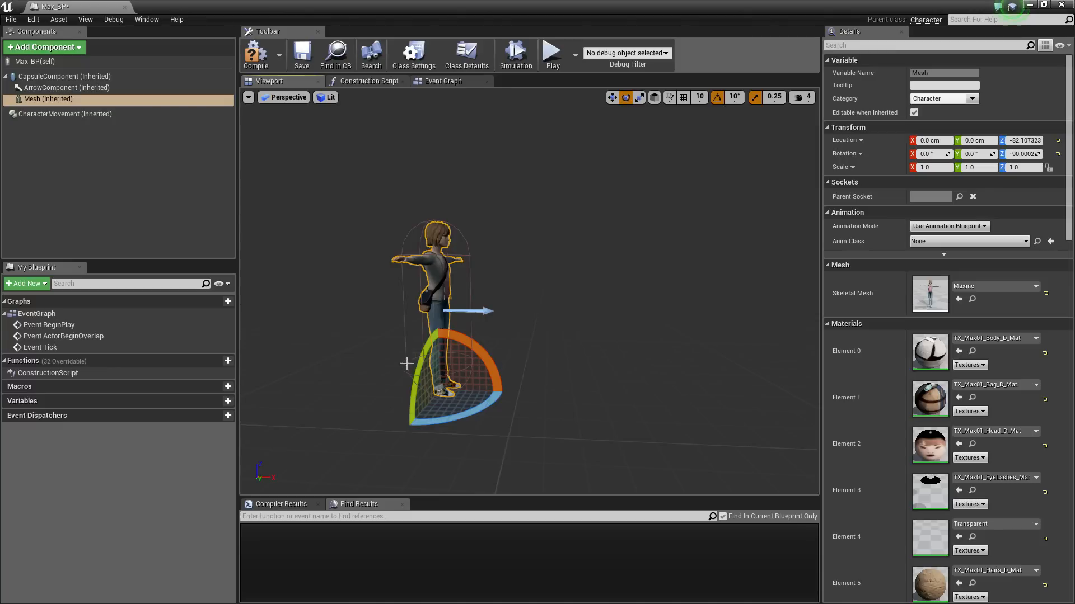
pyautogui.click(639, 97)
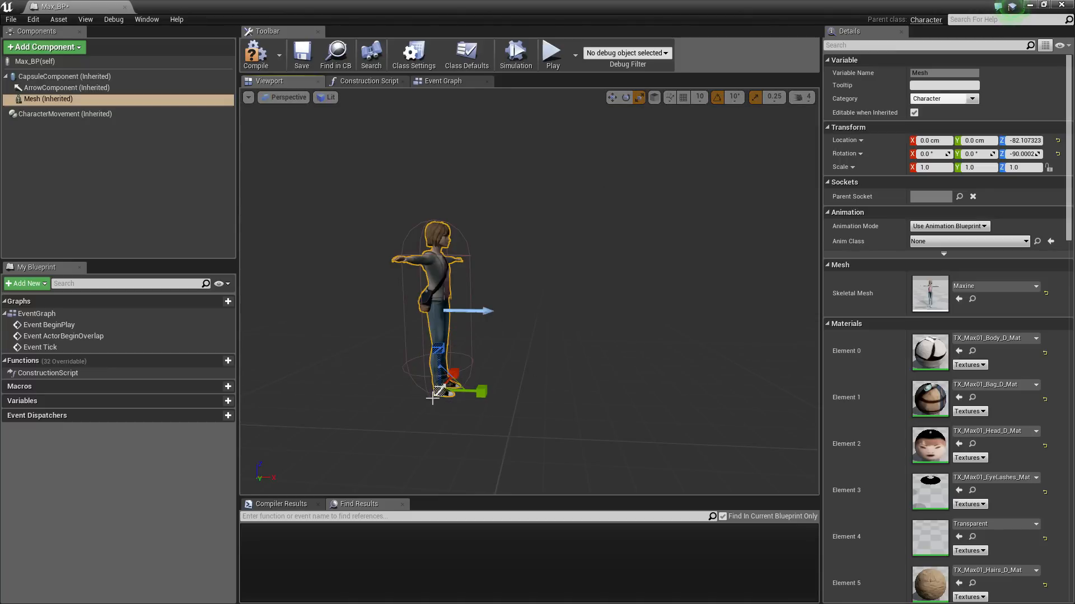
pyautogui.moveTo(438, 392); pyautogui.dragTo(467, 364)
pyautogui.hotkey('ctrl', 'z')
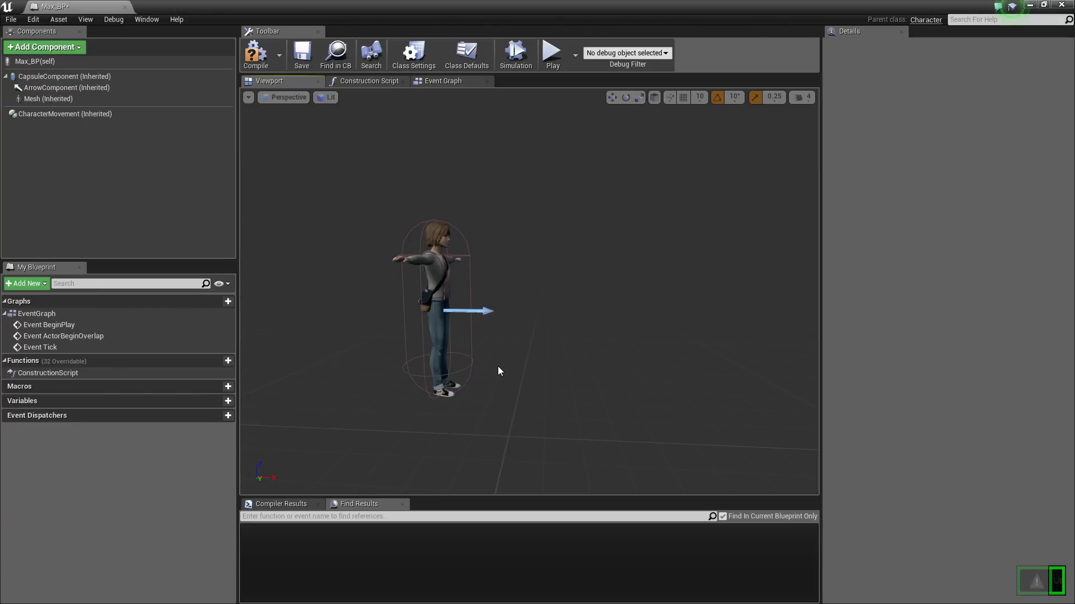
# Compile Max_BP and select its Mesh component
pyautogui.moveTo(506, 345)
pyautogui.mouseDown(button='right')
pyautogui.moveTo(531, 342)
pyautogui.moveTo(507, 342)
pyautogui.mouseUp(button='right')
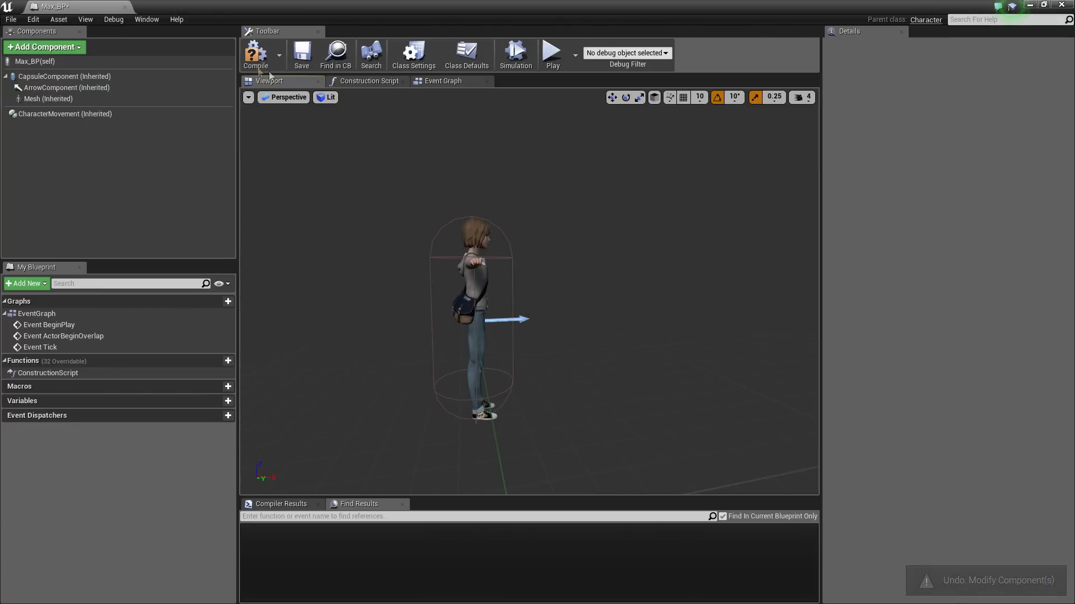
pyautogui.click(255, 53)
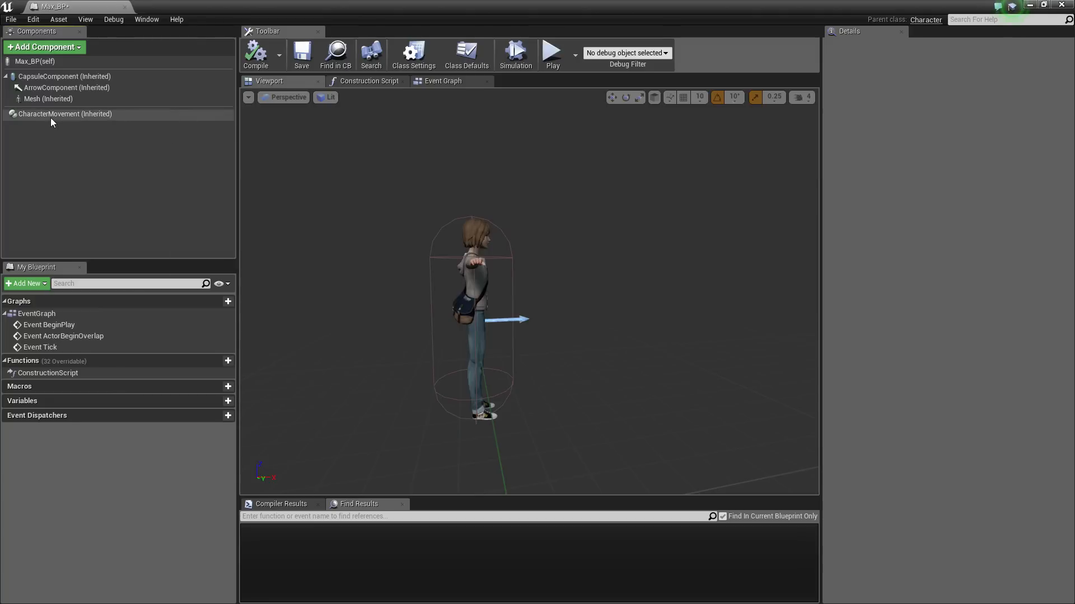
pyautogui.moveTo(51, 118)
pyautogui.click(48, 99)
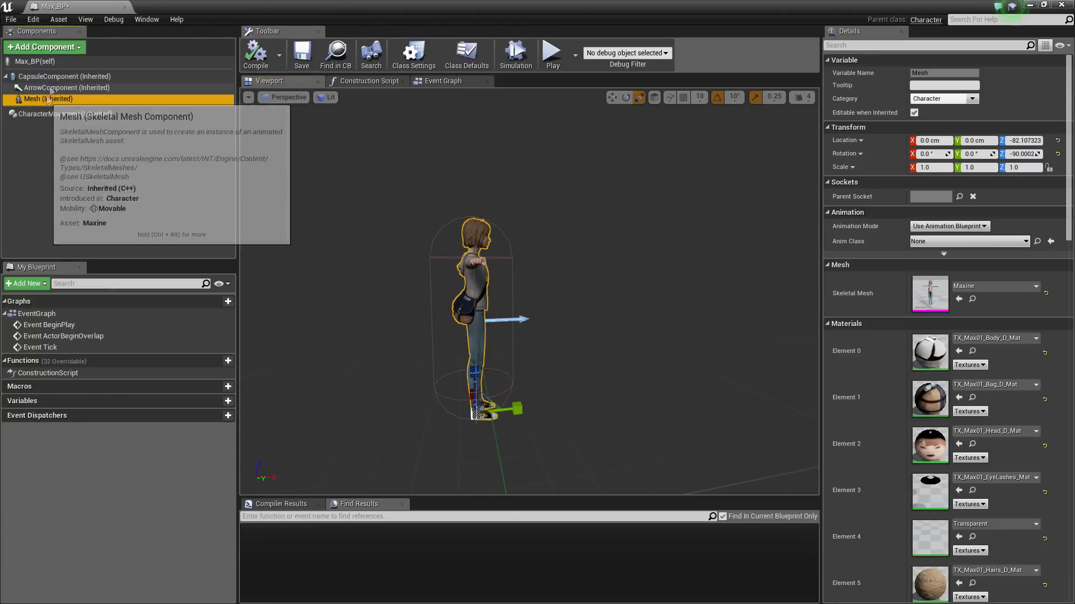
# Add a Spring Arm component to the character
pyautogui.click(46, 48)
pyautogui.write('sp')
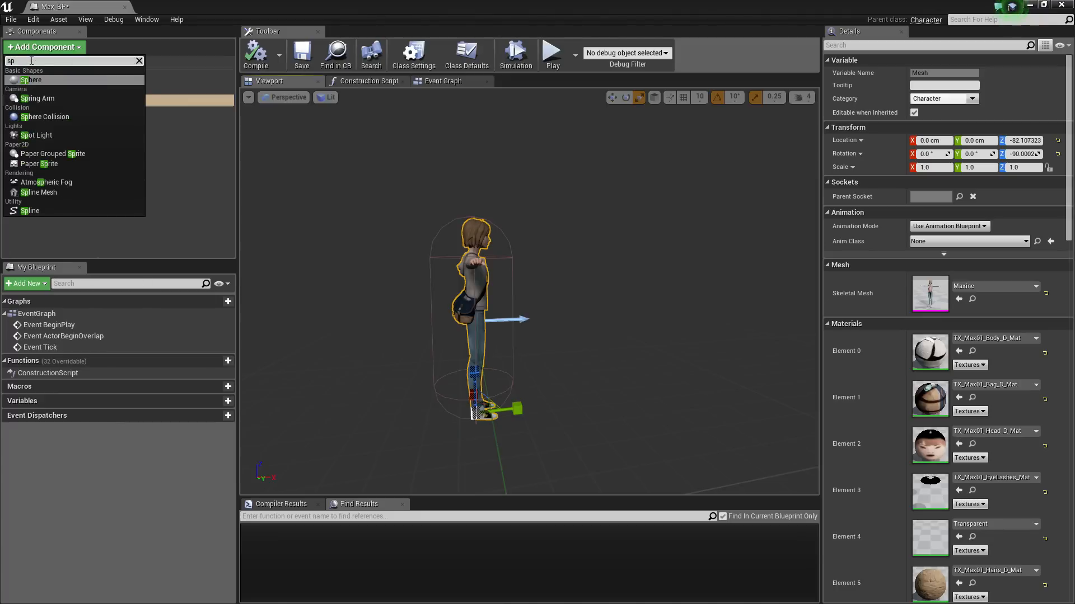
pyautogui.write('rin')
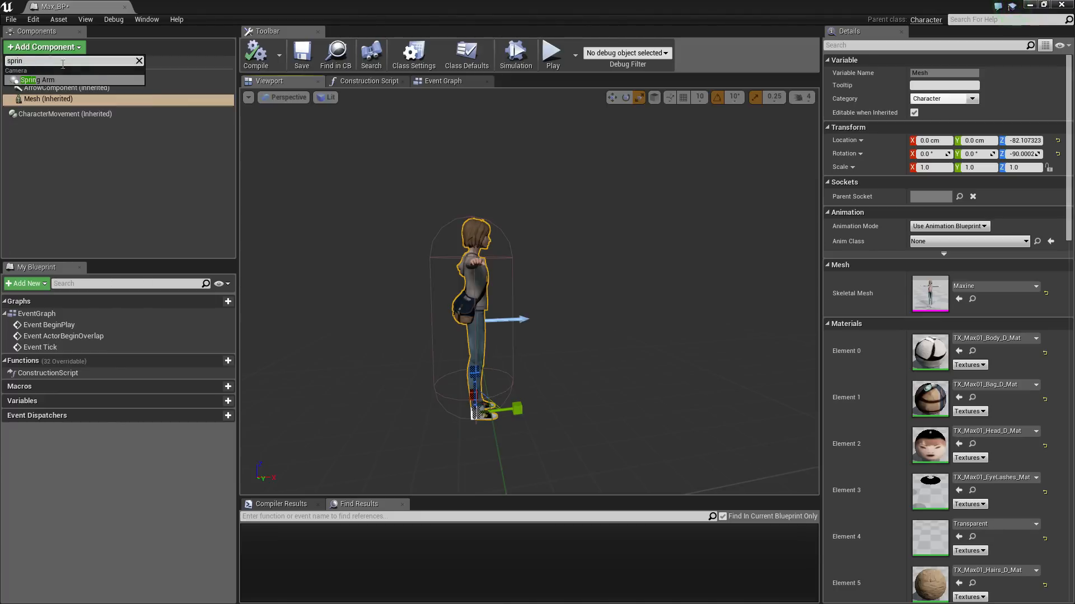
pyautogui.click(37, 80)
pyautogui.moveTo(433, 339); pyautogui.dragTo(408, 334, button='right')
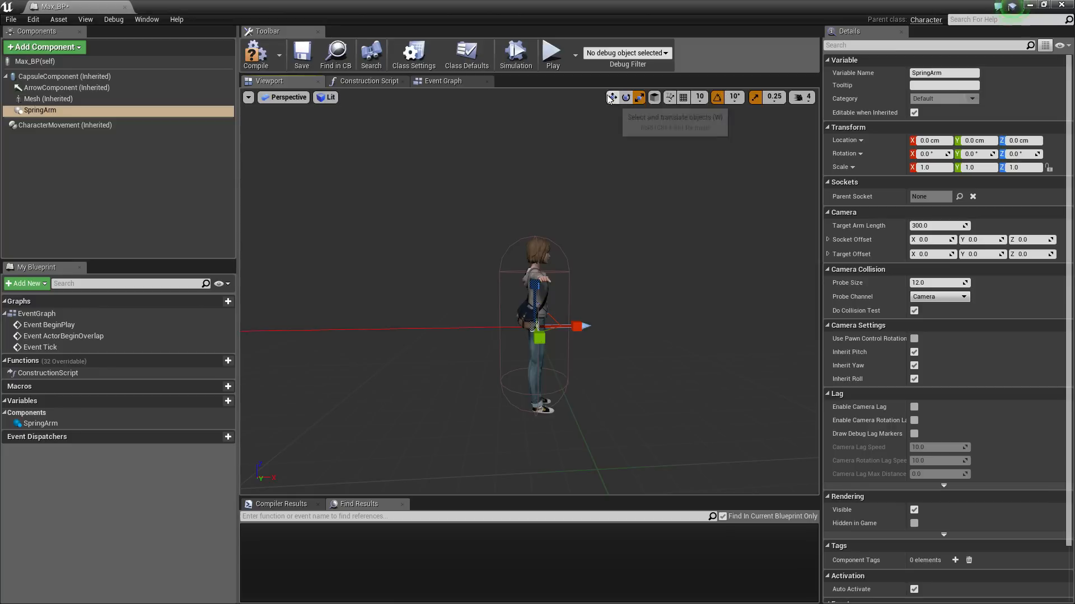
# Add a Camera component and attach it under SpringArm
pyautogui.click(59, 48)
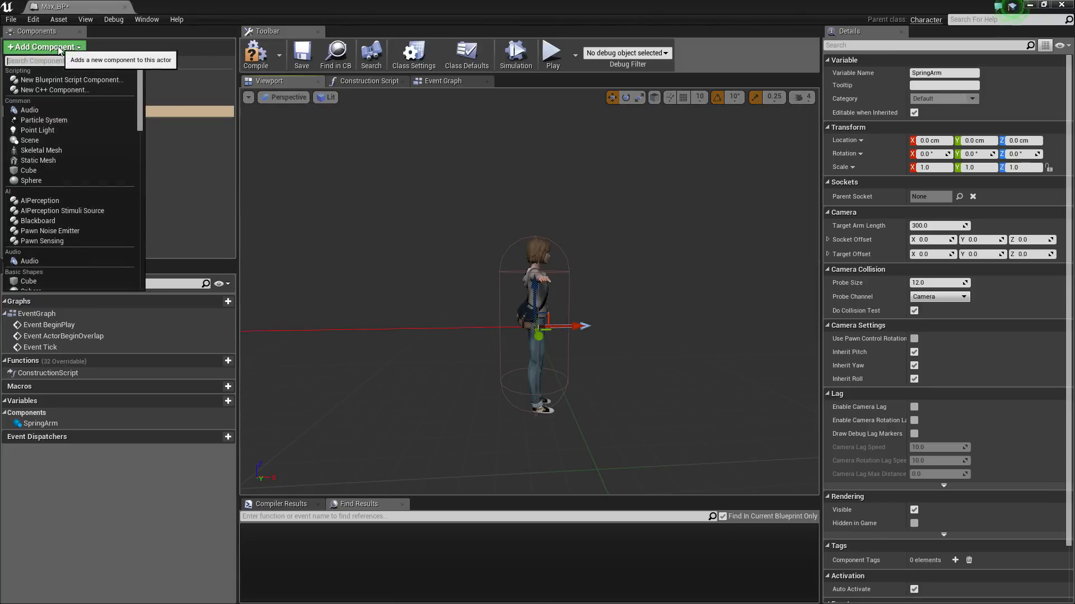
pyautogui.write('camera')
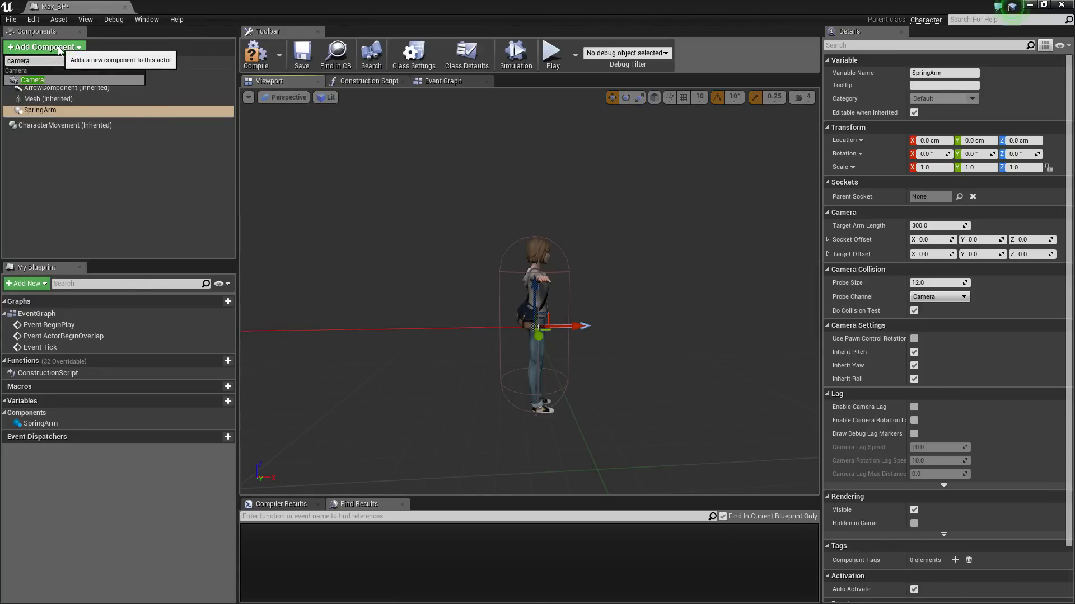
pyautogui.click(41, 79)
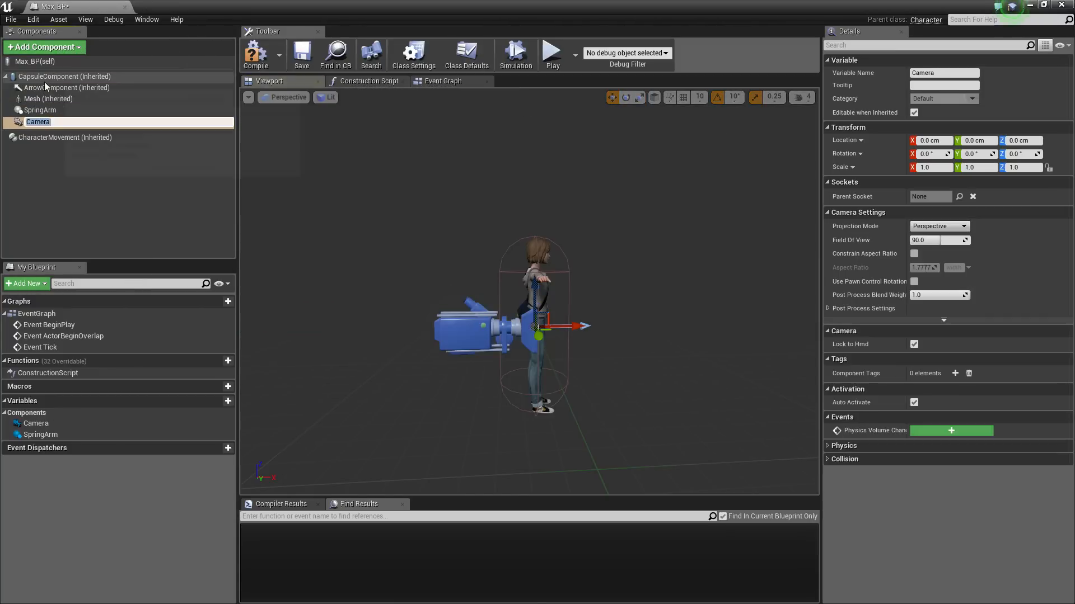
pyautogui.click(72, 185)
pyautogui.moveTo(35, 122); pyautogui.dragTo(45, 112)
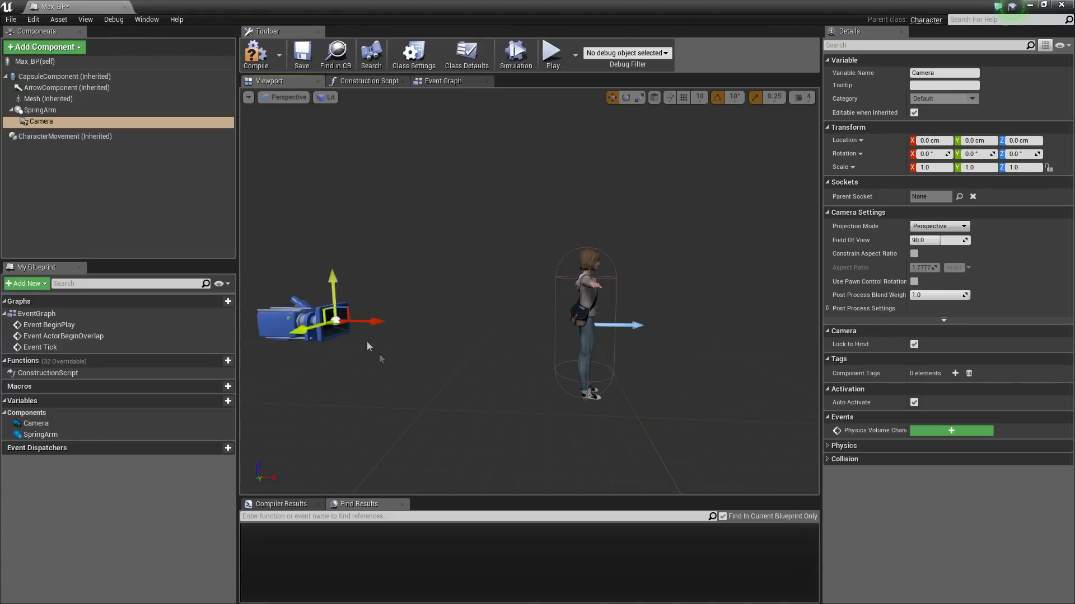
# Minimize the Max_BP editor and drag a Max_BP into the ThirdPersonExampleMap level
pyautogui.click(40, 110)
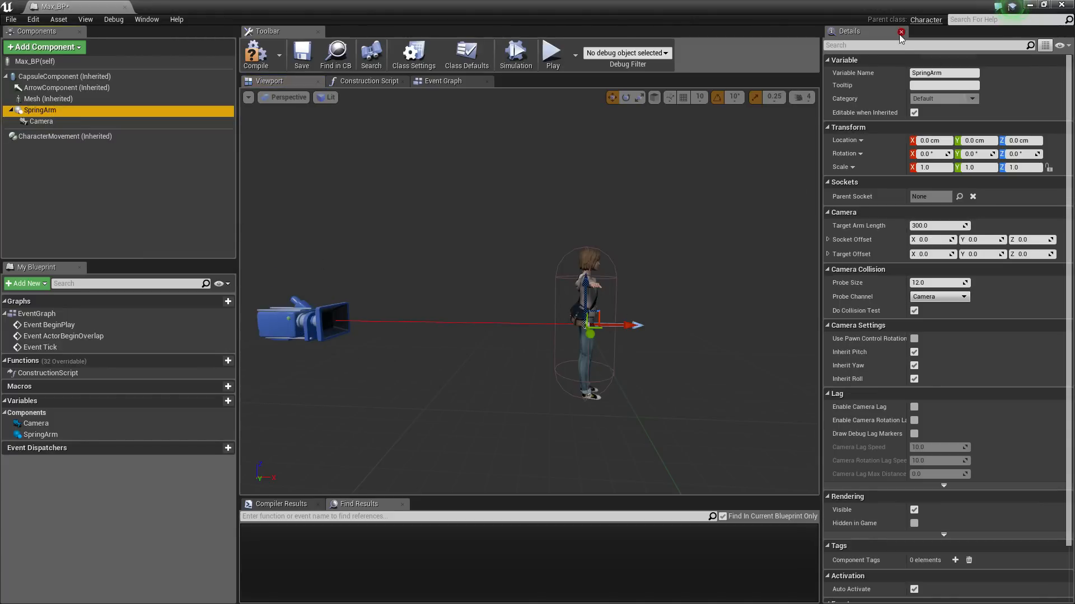
pyautogui.click(1044, 6)
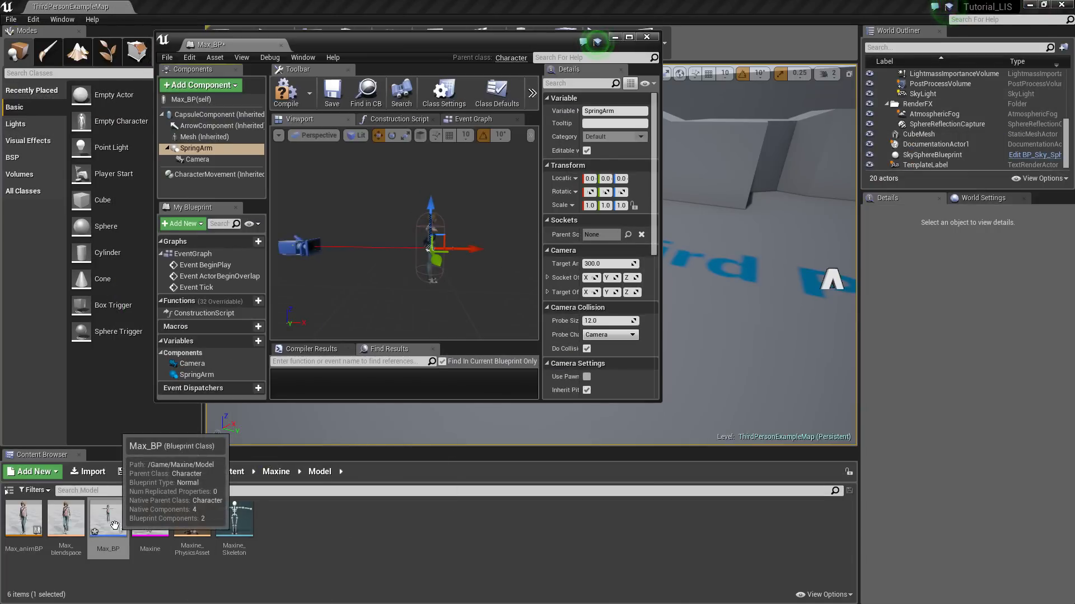
pyautogui.click(614, 38)
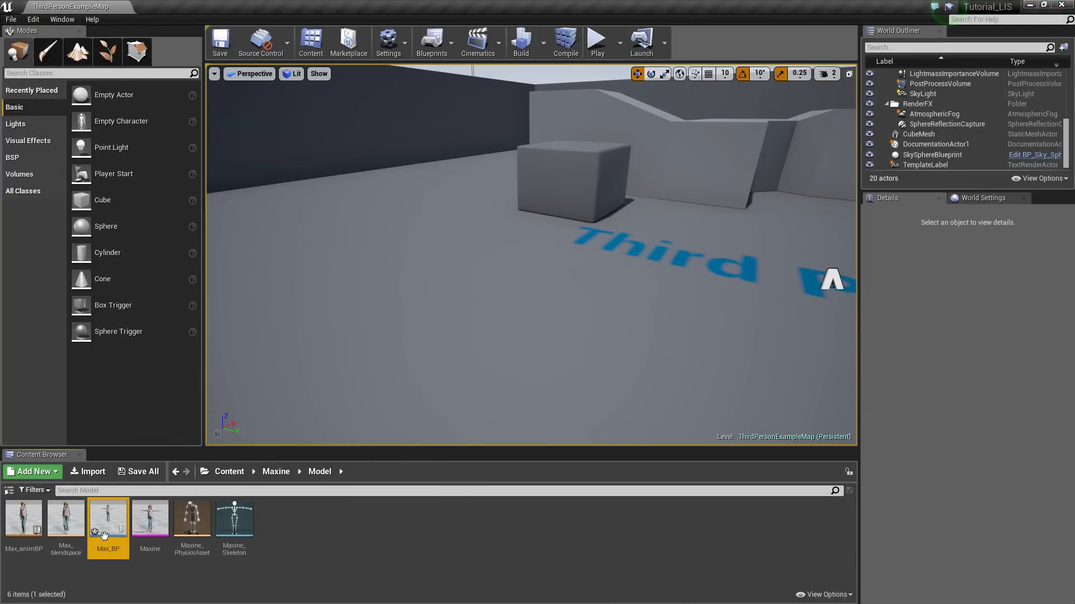
pyautogui.moveTo(105, 536); pyautogui.dragTo(341, 335)
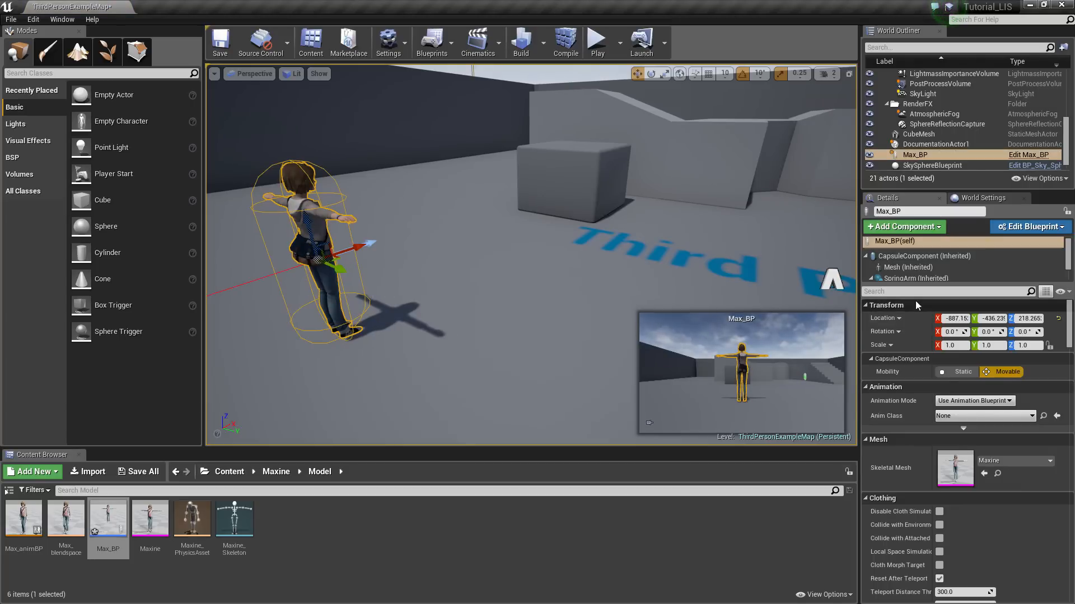
pyautogui.click(1034, 228)
# Set SpringArm Target Arm Length to 86 and Socket Offset Y 23.7, Z 44.59
pyautogui.click(993, 256)
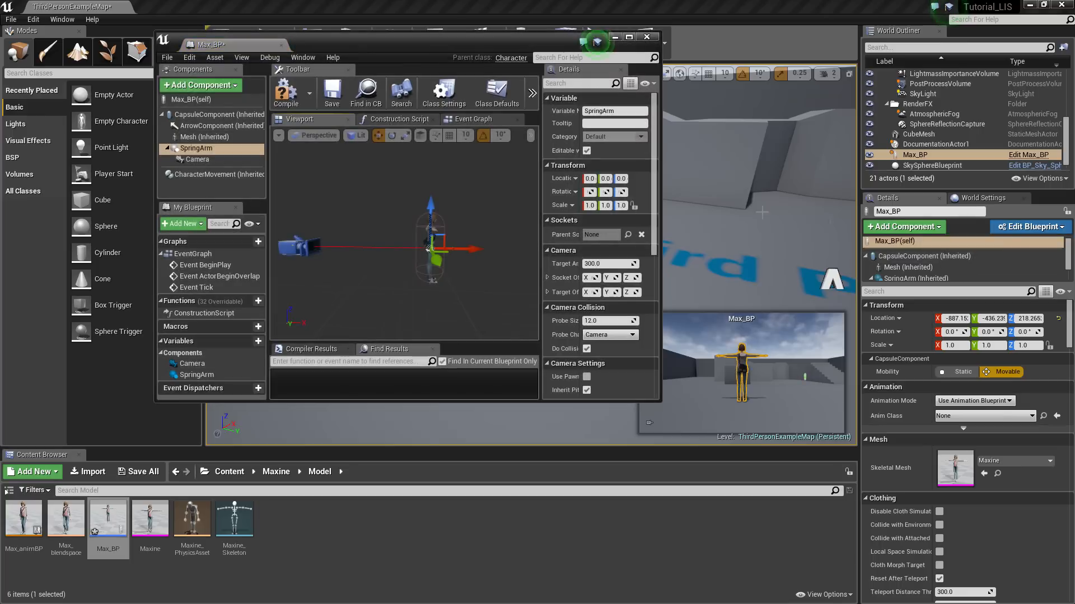
pyautogui.moveTo(415, 39); pyautogui.dragTo(393, 60)
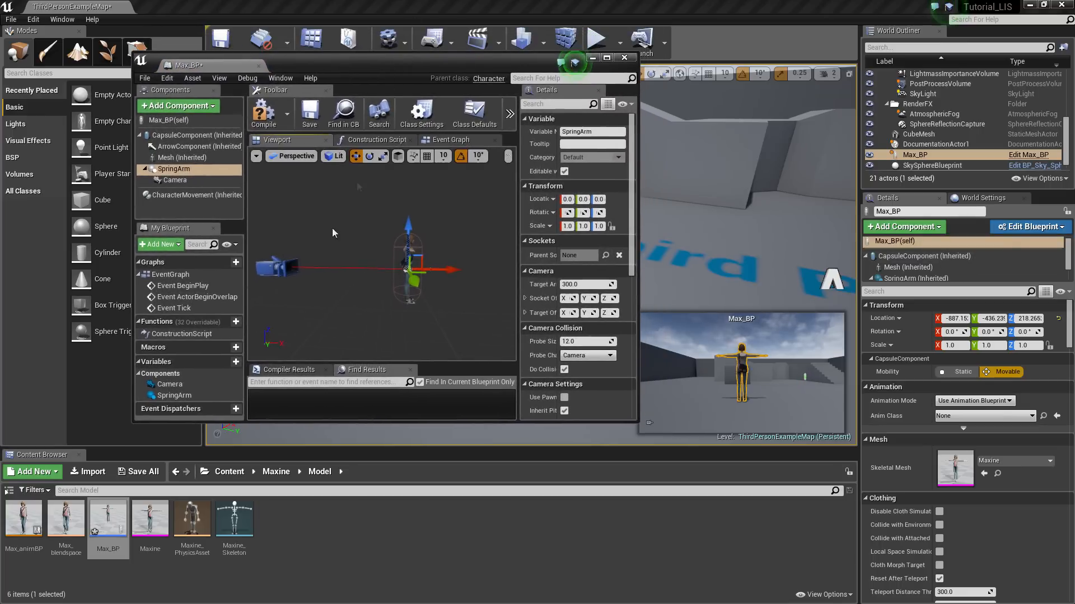
pyautogui.click(179, 164)
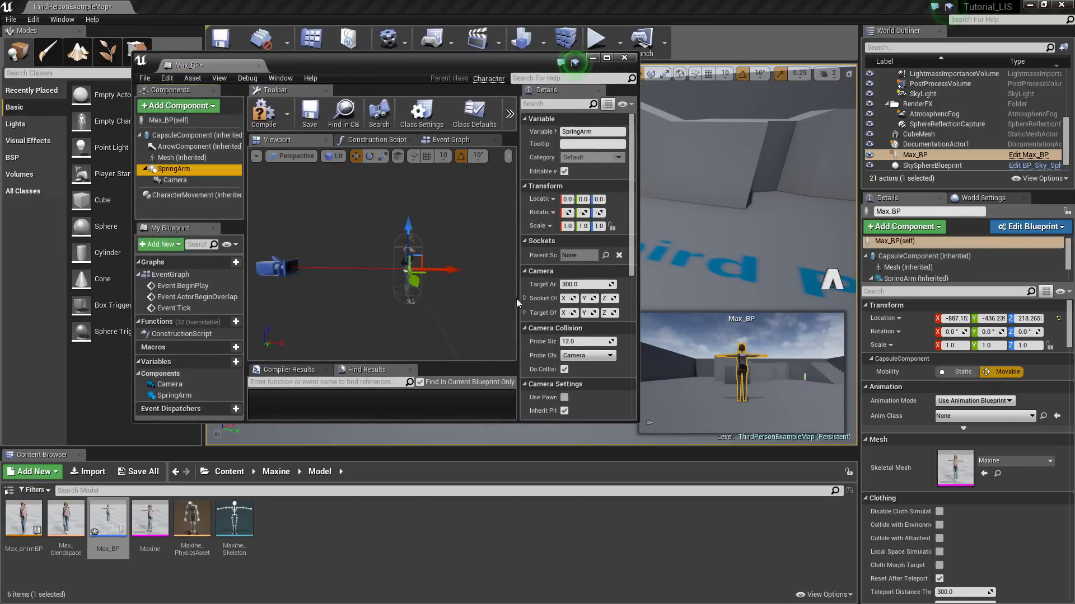
pyautogui.moveTo(519, 294); pyautogui.dragTo(440, 294)
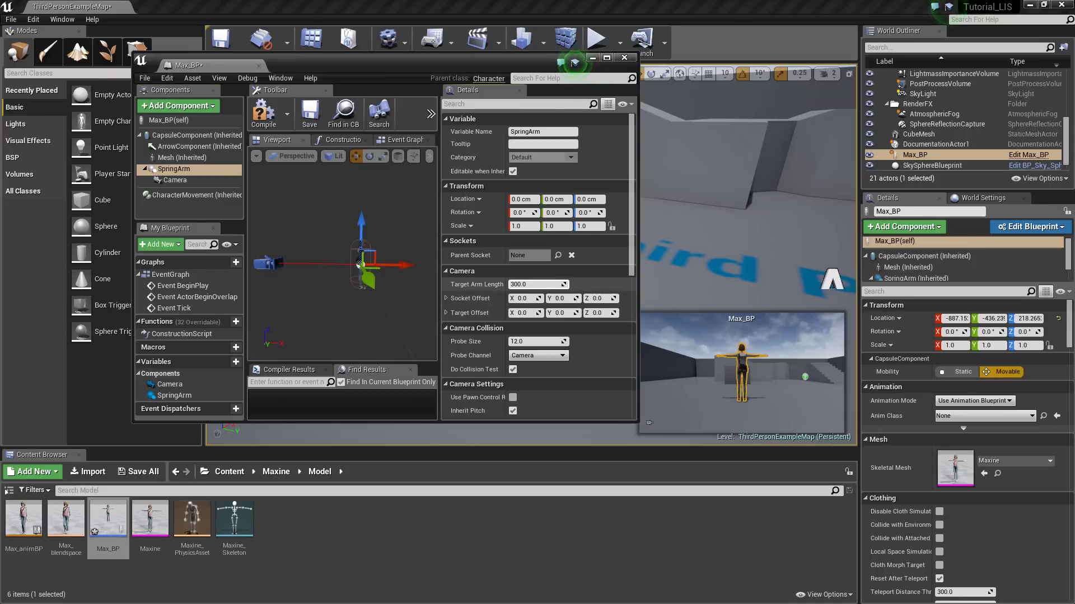
pyautogui.moveTo(538, 284); pyautogui.dragTo(560, 285)
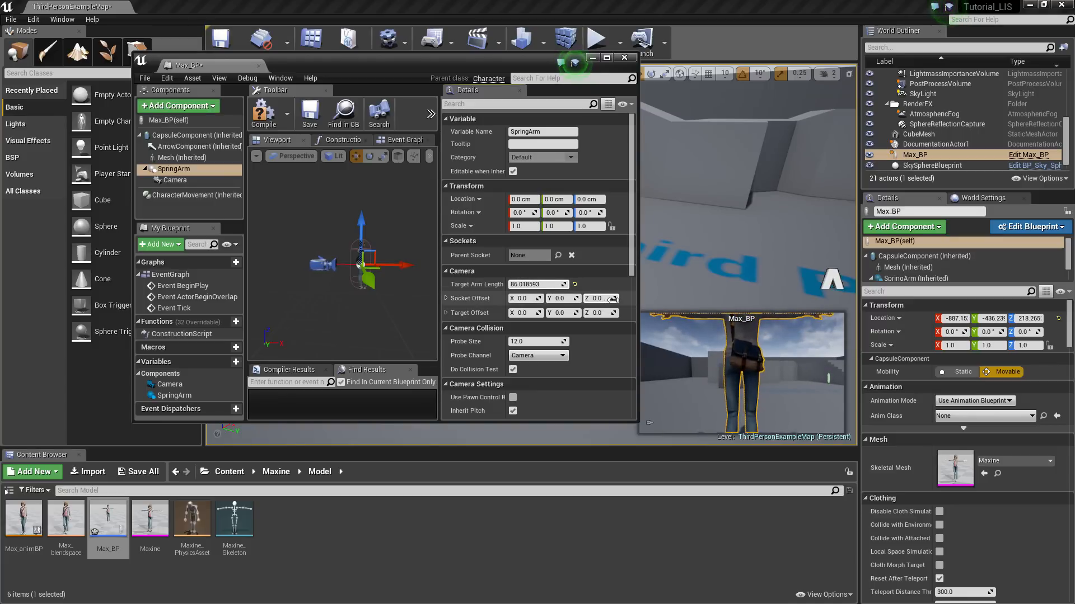
pyautogui.moveTo(602, 298)
pyautogui.mouseDown()
pyautogui.moveTo(621, 298)
pyautogui.moveTo(564, 298)
pyautogui.moveTo(602, 298)
pyautogui.mouseUp()
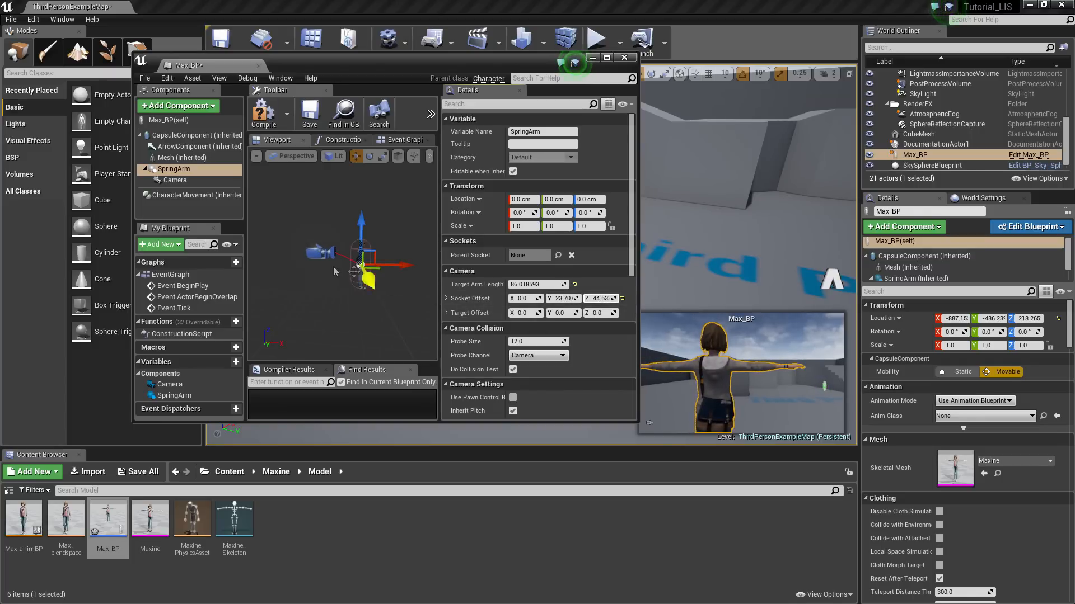
pyautogui.click(173, 181)
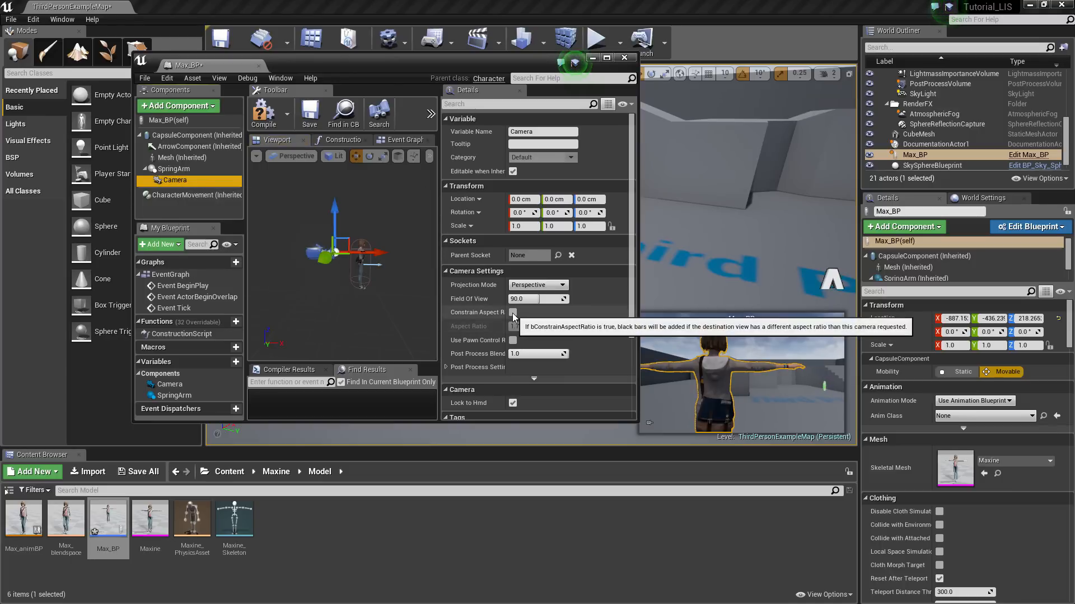
# Enable Constrain Aspect Ratio on the Camera, then compile and save
pyautogui.click(608, 59)
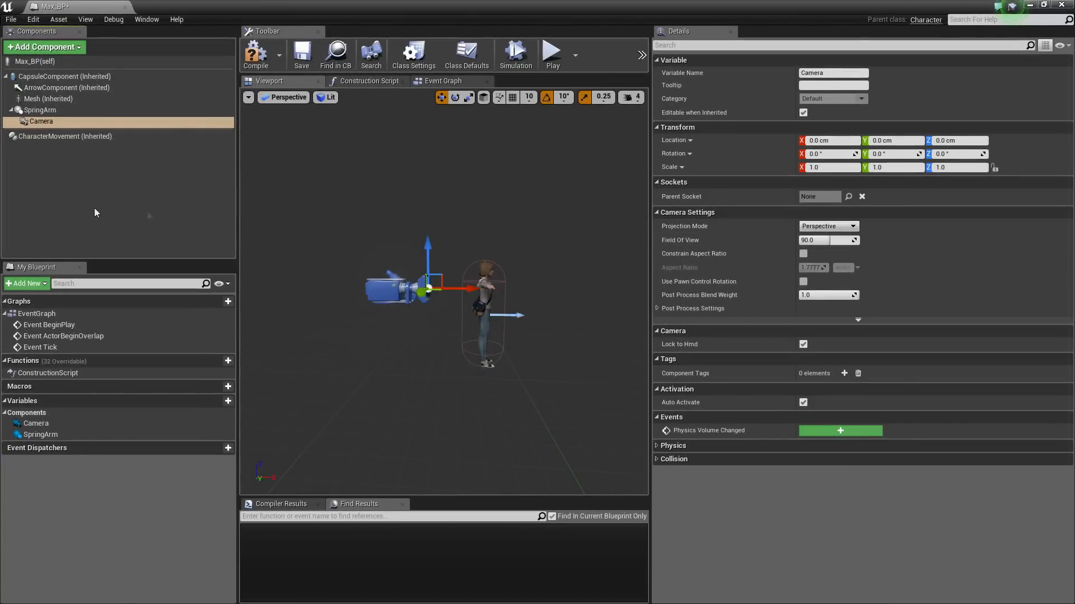
pyautogui.click(804, 254)
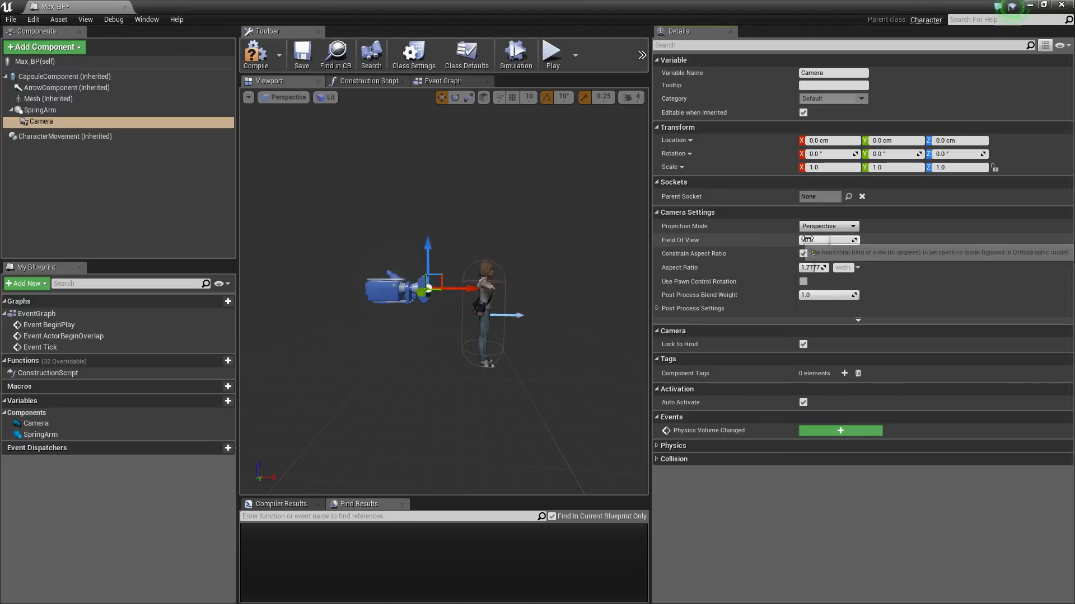
pyautogui.click(1043, 5)
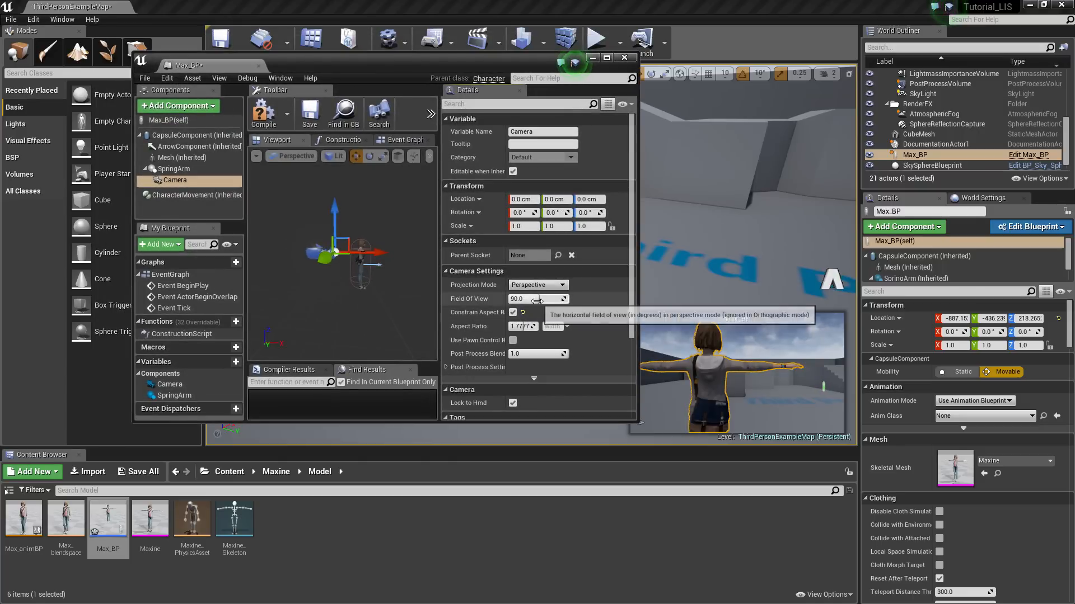
pyautogui.moveTo(537, 301); pyautogui.dragTo(559, 299)
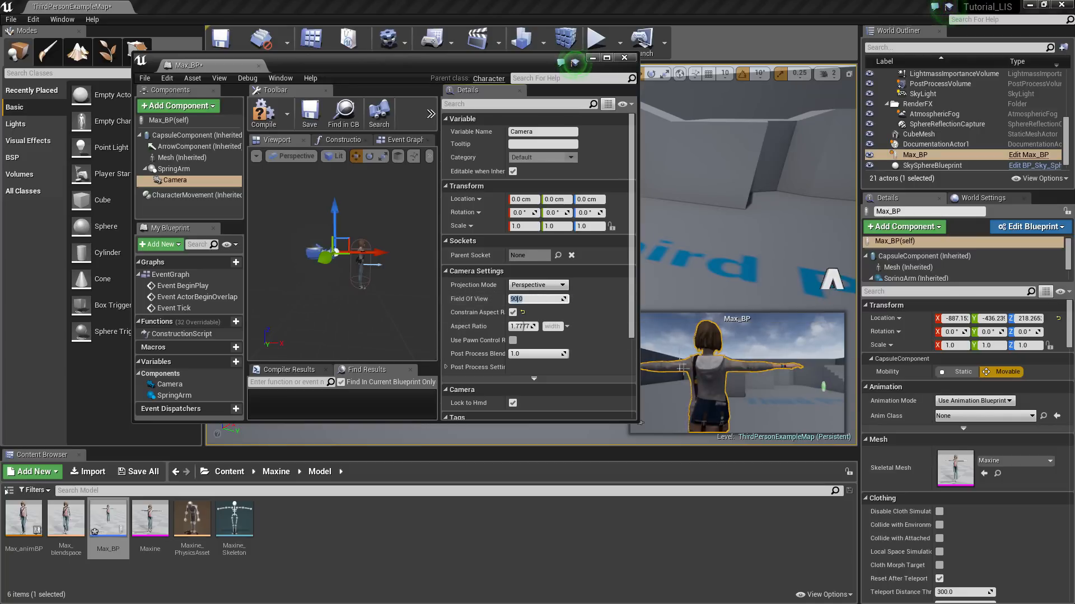
pyautogui.click(607, 58)
pyautogui.click(256, 54)
pyautogui.click(302, 54)
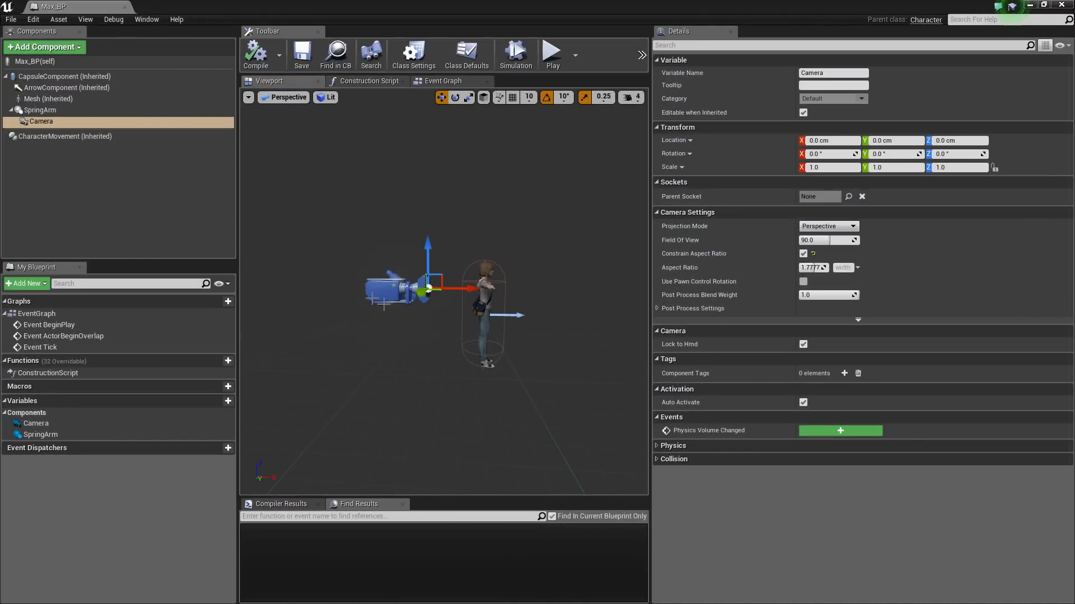
# Enable Use Pawn Control Rotation on SpringArm, recompile, and return to the level
pyautogui.click(55, 111)
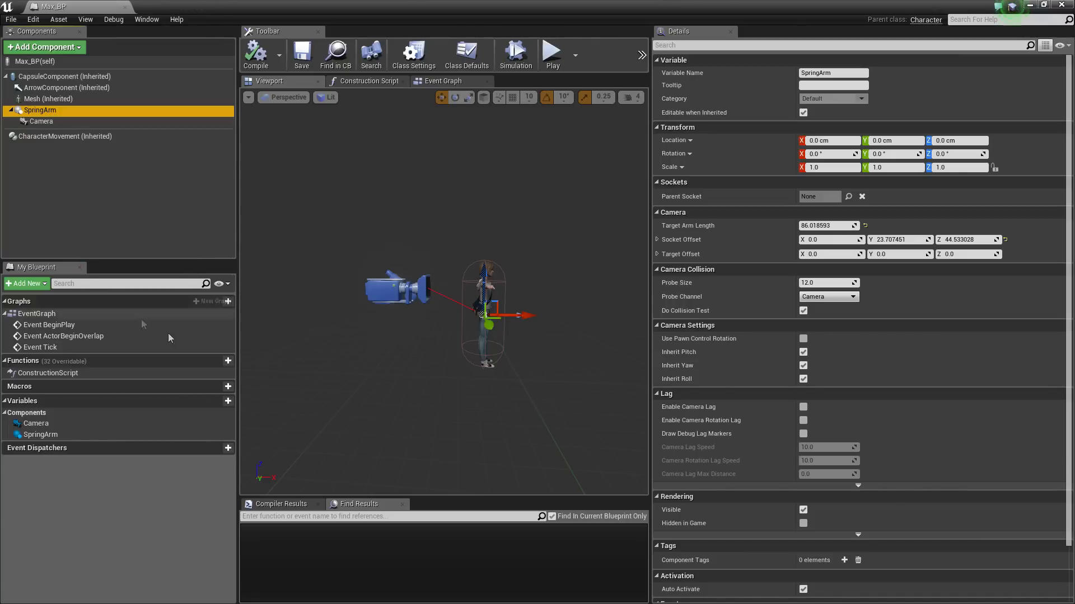
pyautogui.click(805, 340)
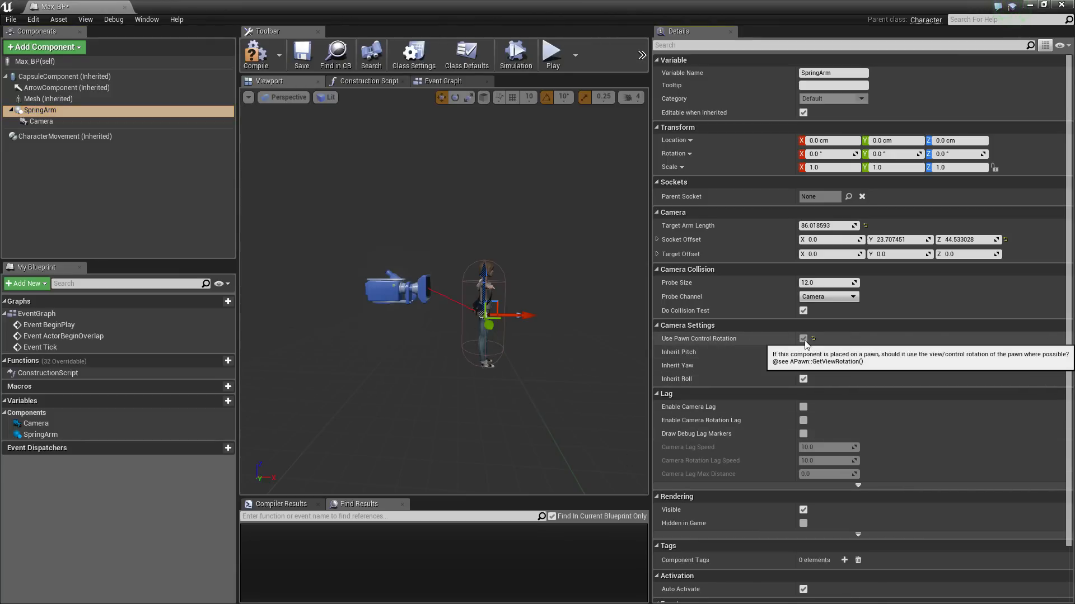
pyautogui.click(256, 59)
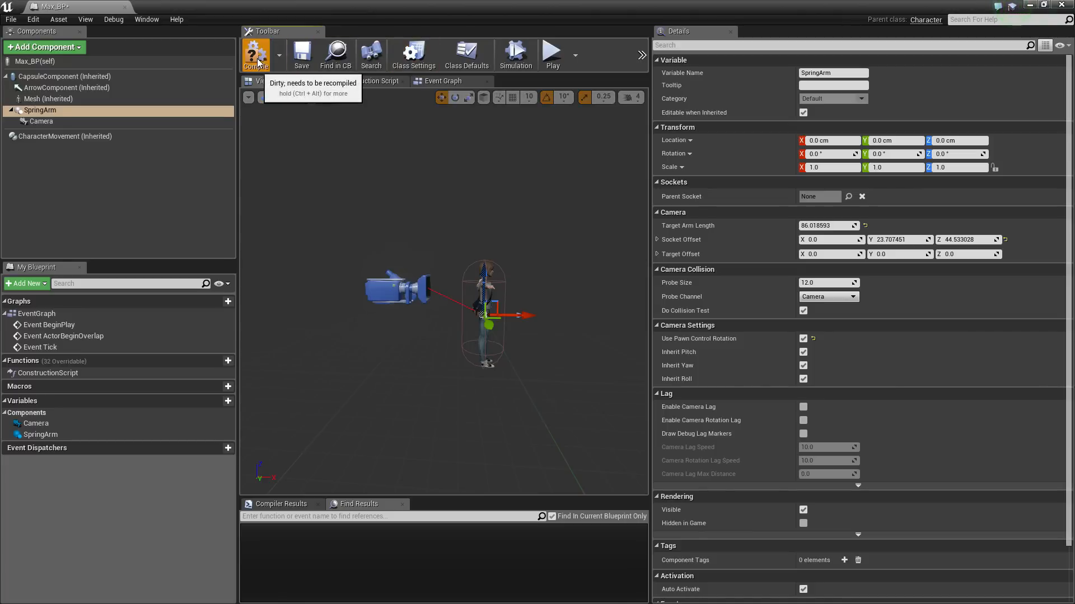
pyautogui.click(1030, 6)
pyautogui.moveTo(696, 188); pyautogui.dragTo(630, 188, button='right')
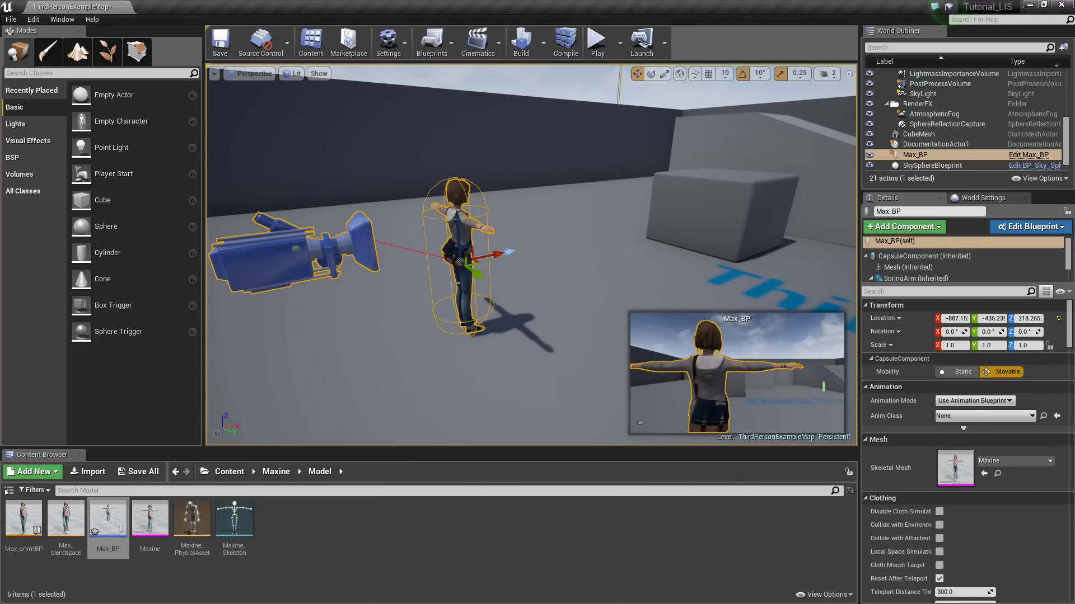
# Set the placed Max_BP's Auto Possess Player to Player 0
pyautogui.moveTo(1069, 256); pyautogui.dragTo(1069, 272)
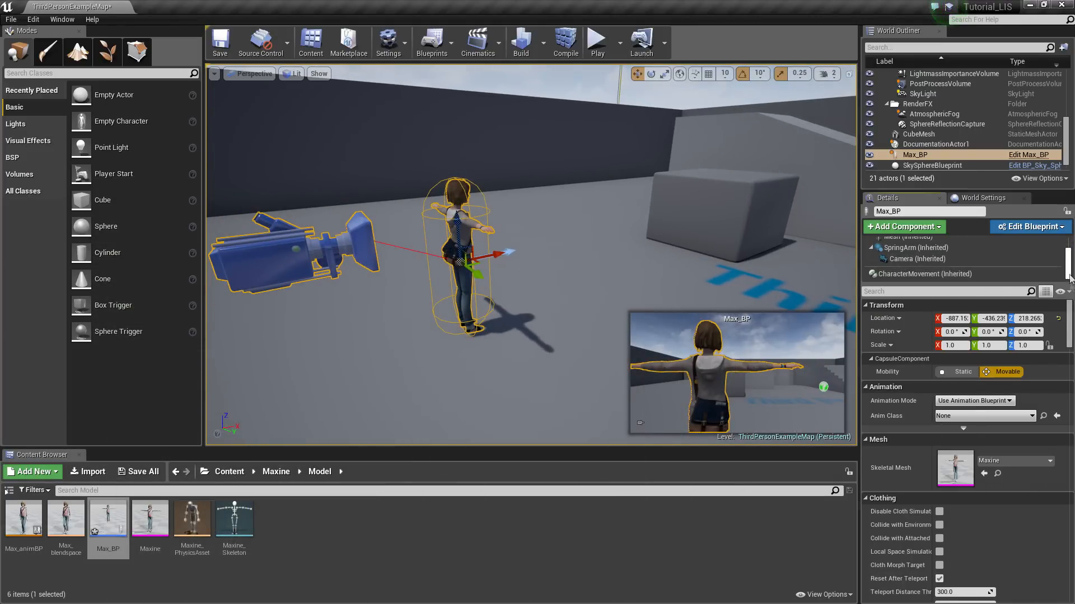
pyautogui.moveTo(1070, 335); pyautogui.dragTo(1072, 506)
pyautogui.scroll(-2, 1016, 454)
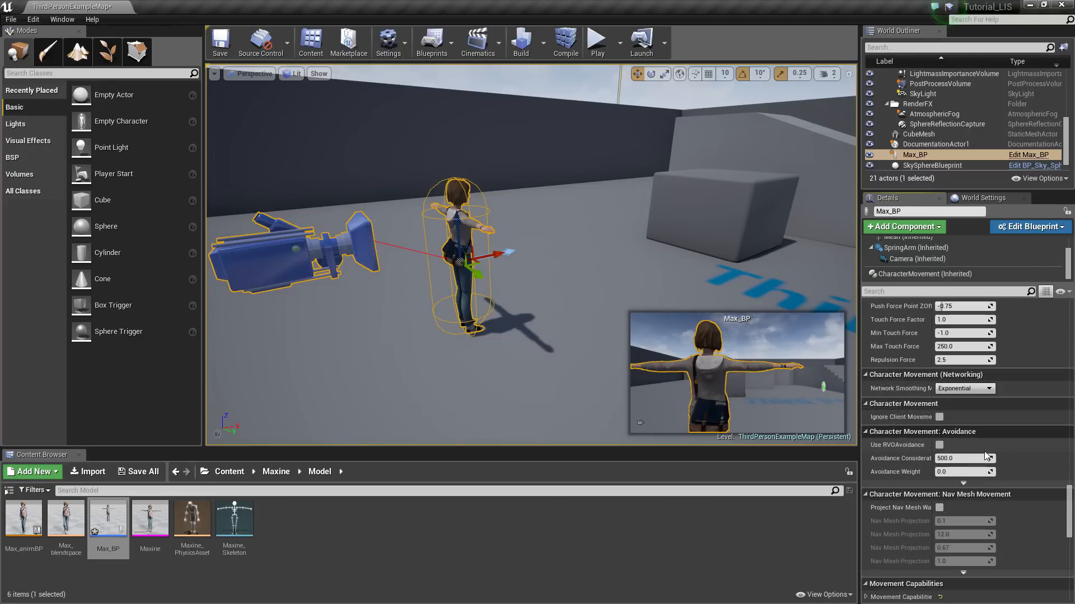
pyautogui.scroll(-4, 980, 445)
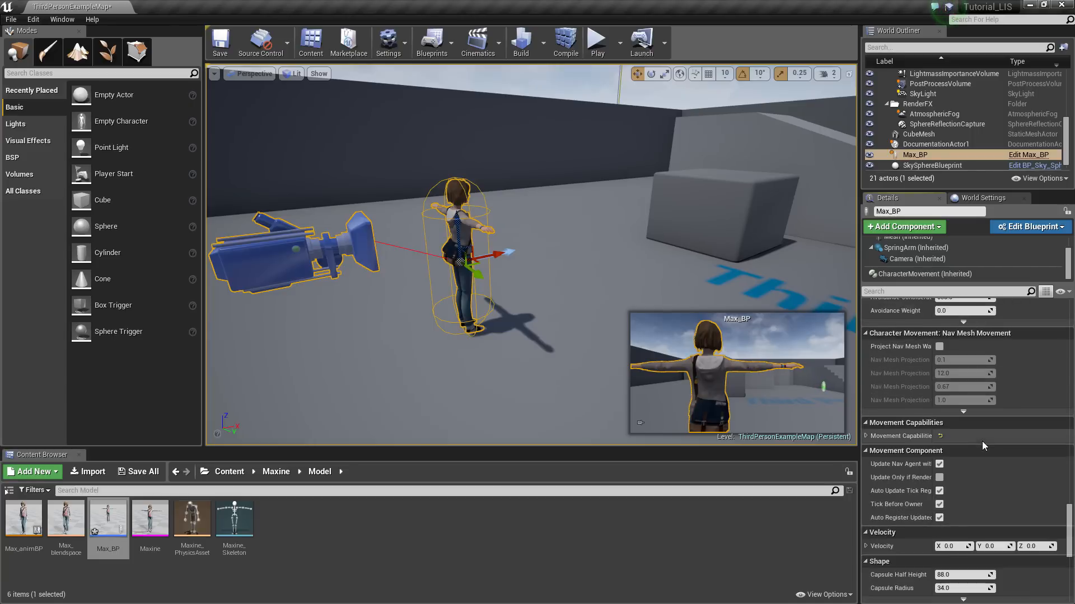
pyautogui.scroll(-8, 984, 431)
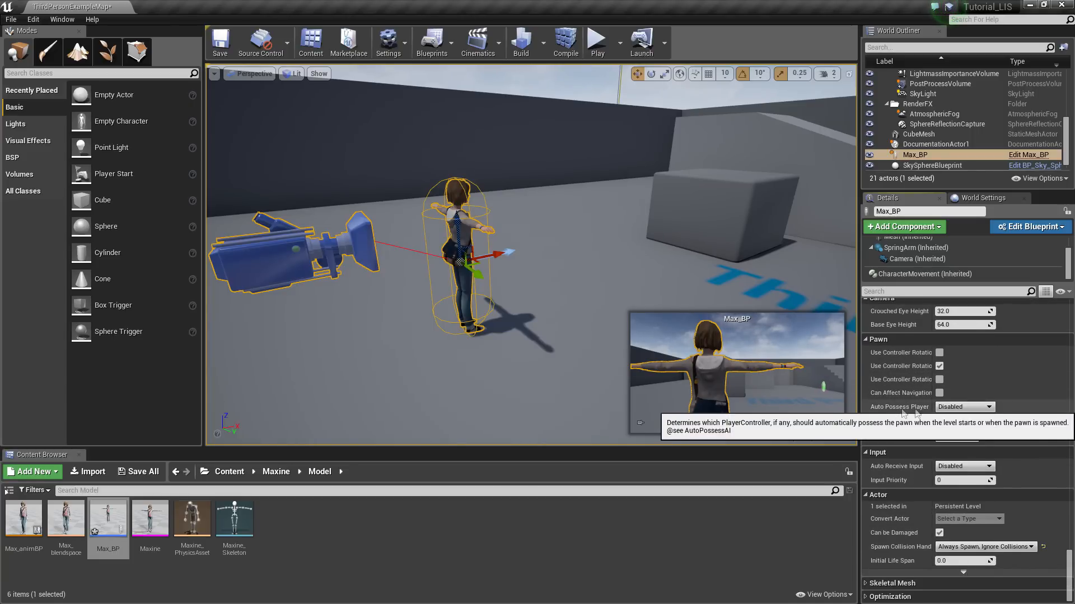
pyautogui.click(959, 408)
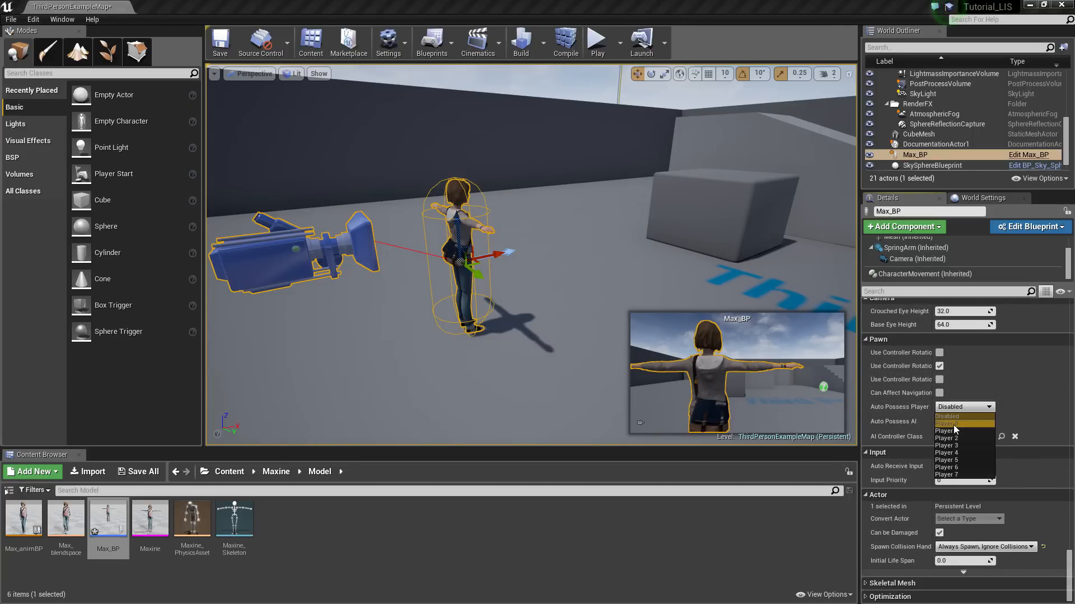
pyautogui.click(953, 425)
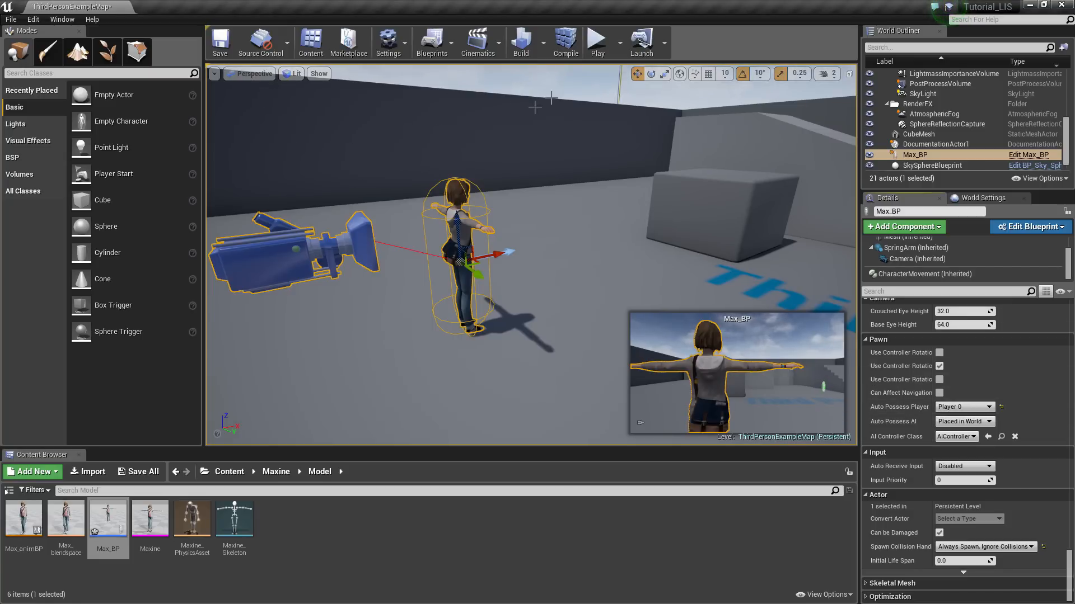
# Play-test the level as Maxine, then stop with Esc
pyautogui.click(598, 53)
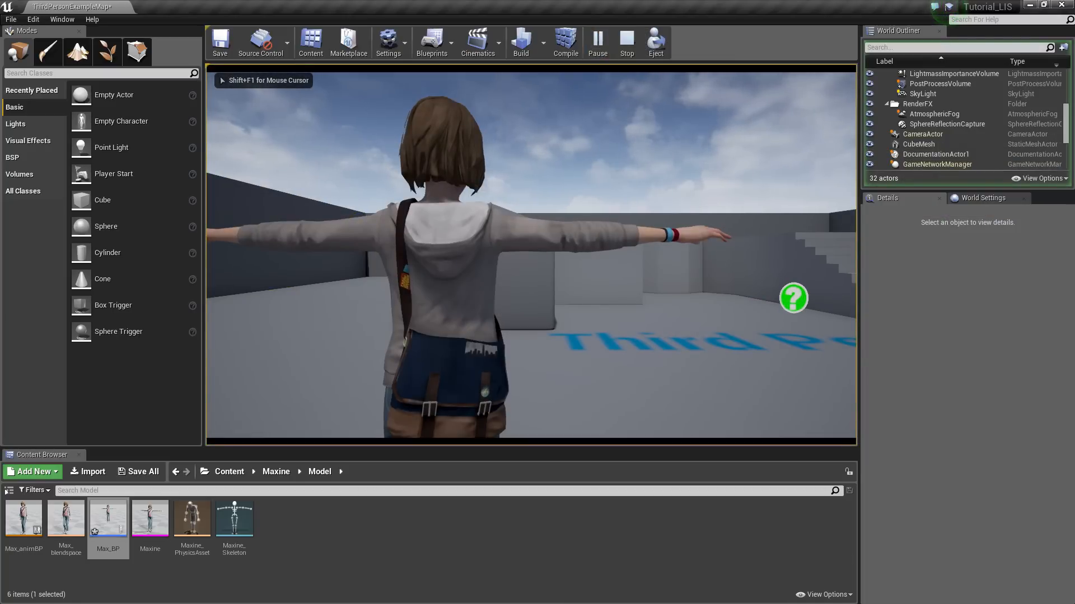
pyautogui.press('Escape')
pyautogui.moveTo(531, 254); pyautogui.dragTo(504, 296, button='right')
pyautogui.scroll(-8, 546, 140)
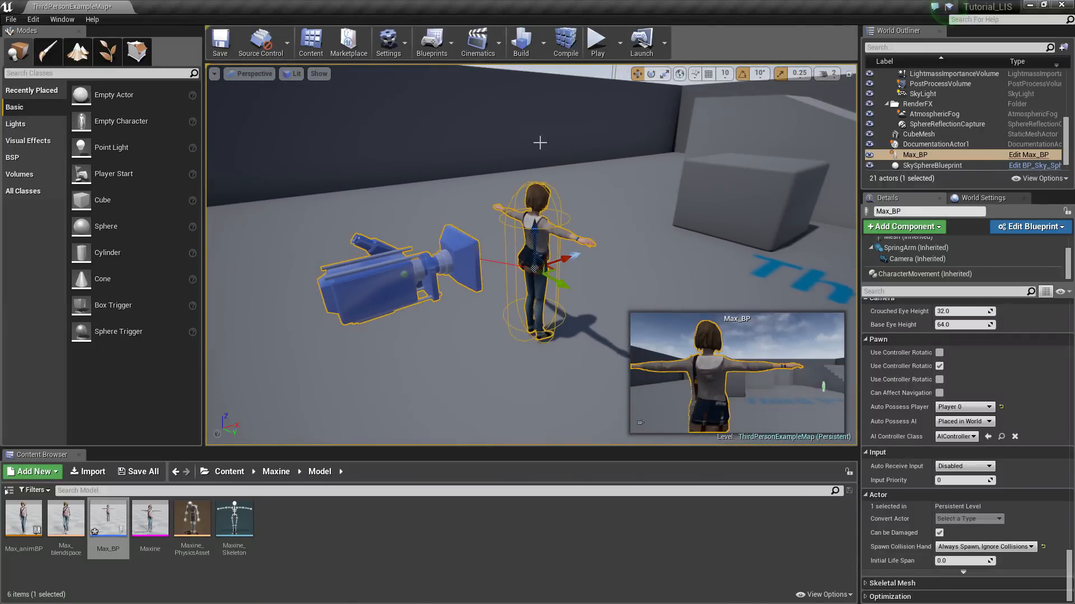
# Open Max_BP's Event Graph and delete the three disabled default event nodes
pyautogui.doubleClick(112, 521)
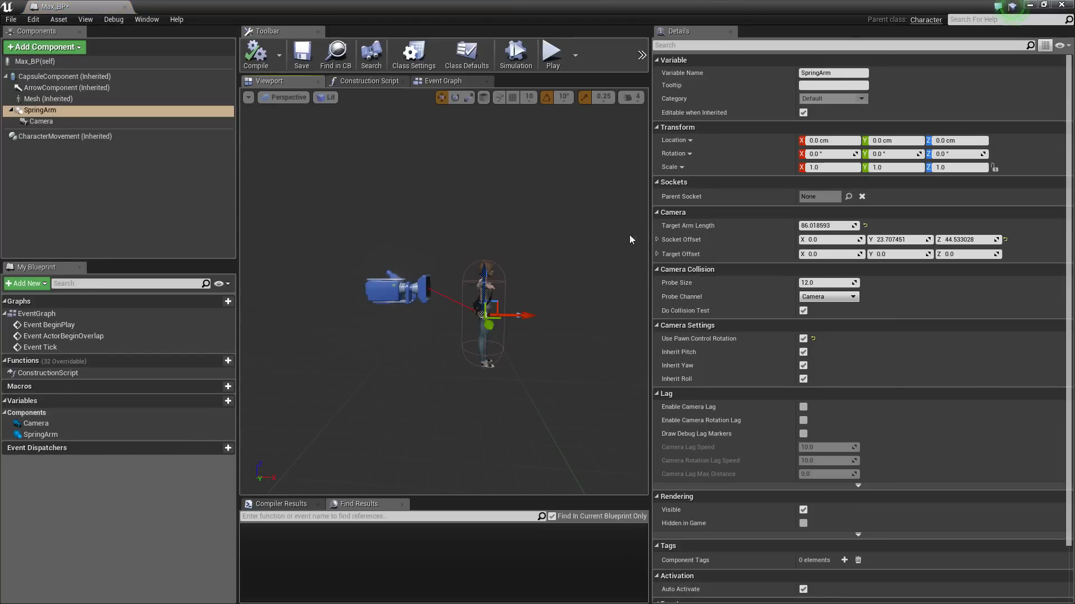
pyautogui.moveTo(650, 235); pyautogui.dragTo(844, 229)
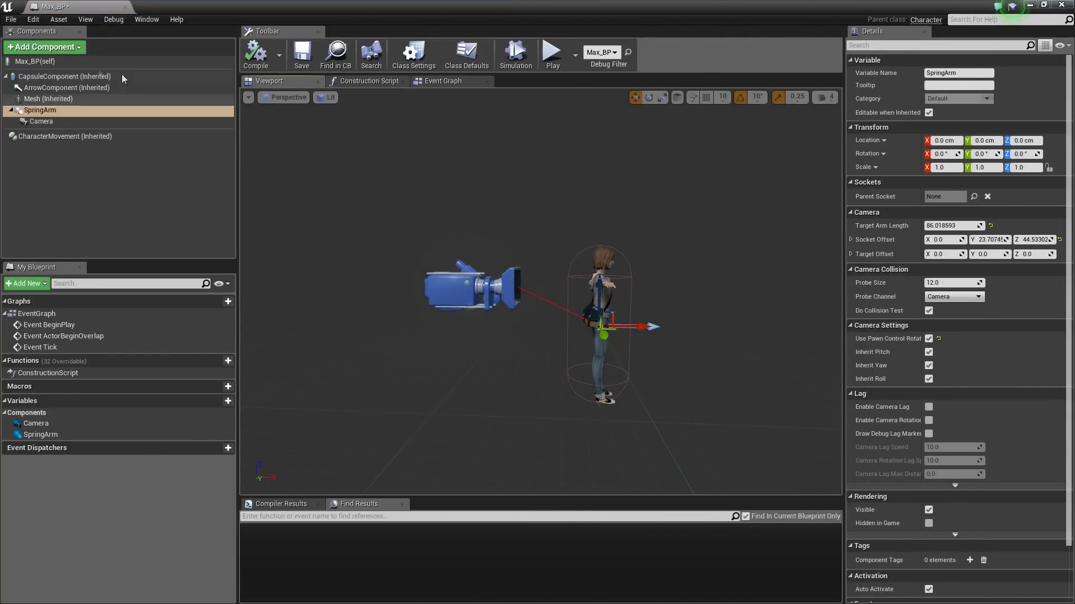
pyautogui.click(448, 82)
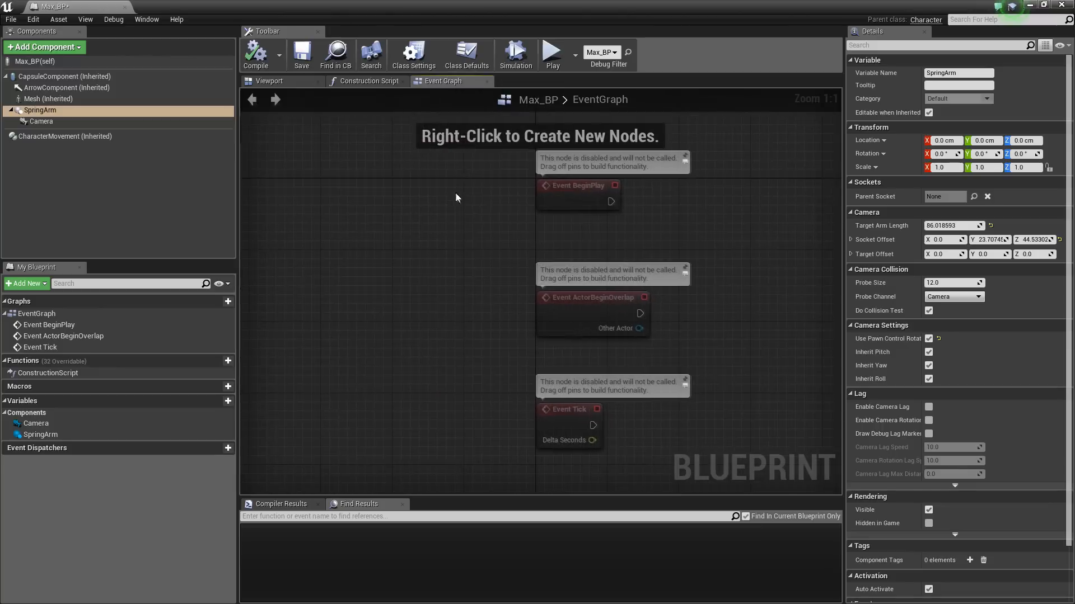
pyautogui.scroll(-3, 479, 281)
pyautogui.moveTo(482, 401); pyautogui.dragTo(754, 194)
pyautogui.press('Delete')
pyautogui.scroll(3, 692, 218)
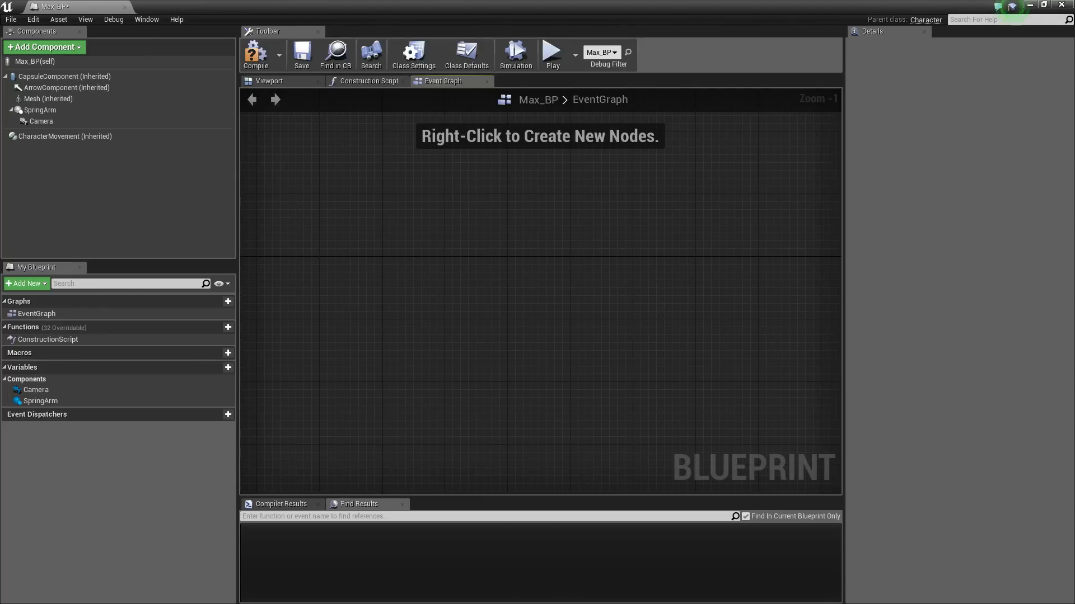
pyautogui.scroll(1, 392, 229)
# Add an InputAxis Turn event node to the graph
pyautogui.rightClick(392, 218)
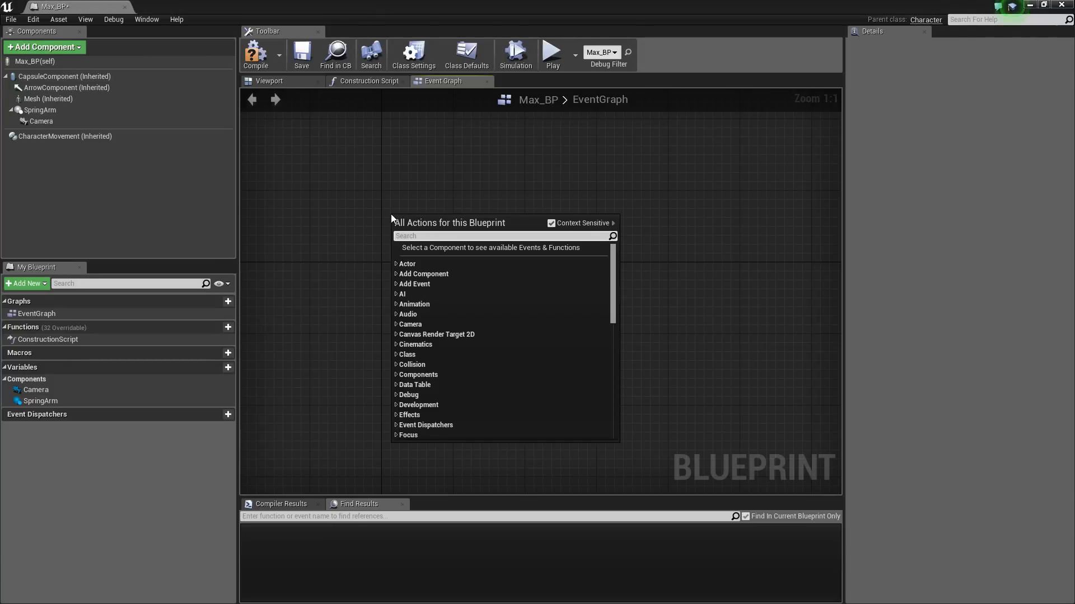
pyautogui.write('turn')
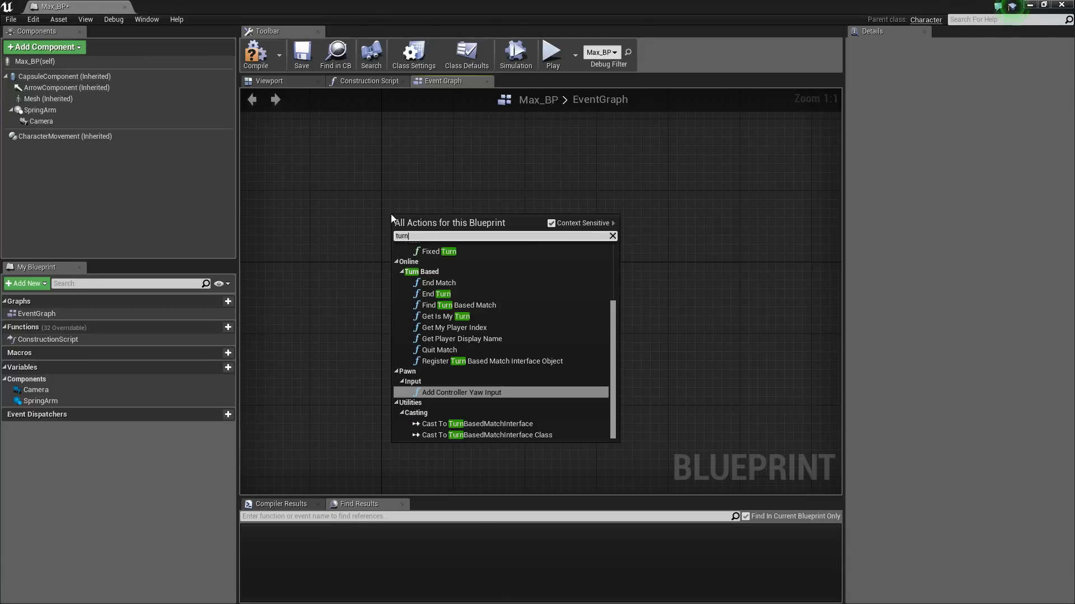
pyautogui.scroll(3, 486, 274)
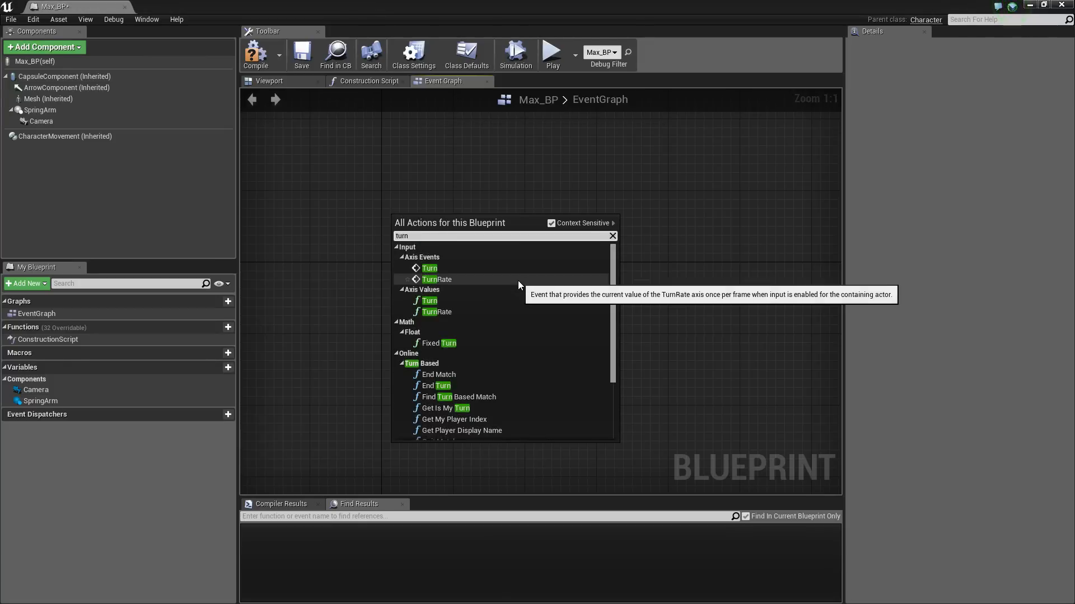
pyautogui.click(435, 270)
pyautogui.moveTo(435, 220); pyautogui.dragTo(426, 175)
# Add an InputAxis LookUp event node below Turn
pyautogui.rightClick(392, 291)
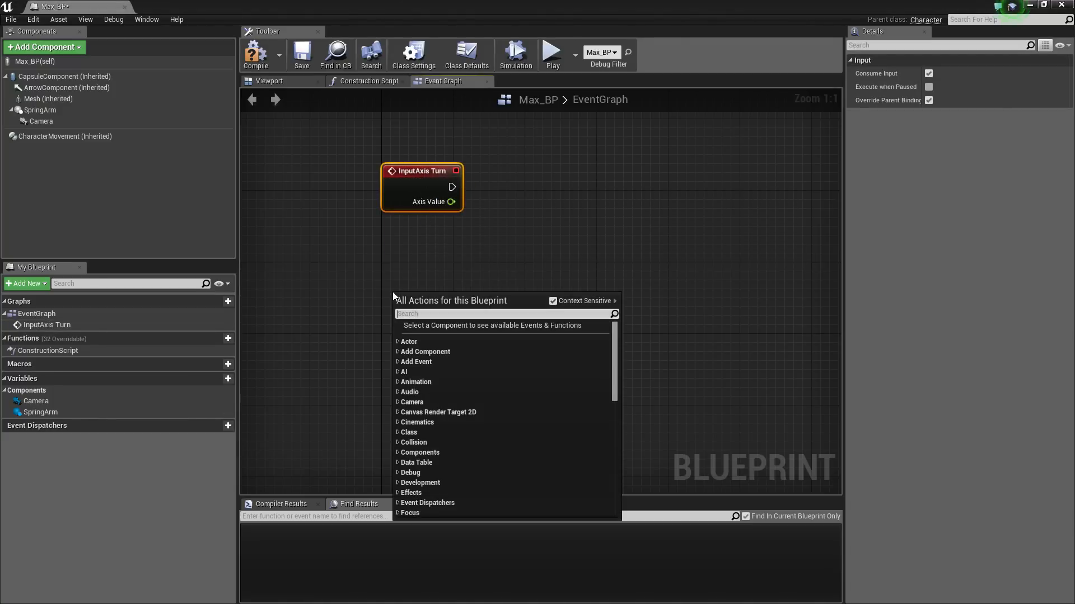
pyautogui.write('loo')
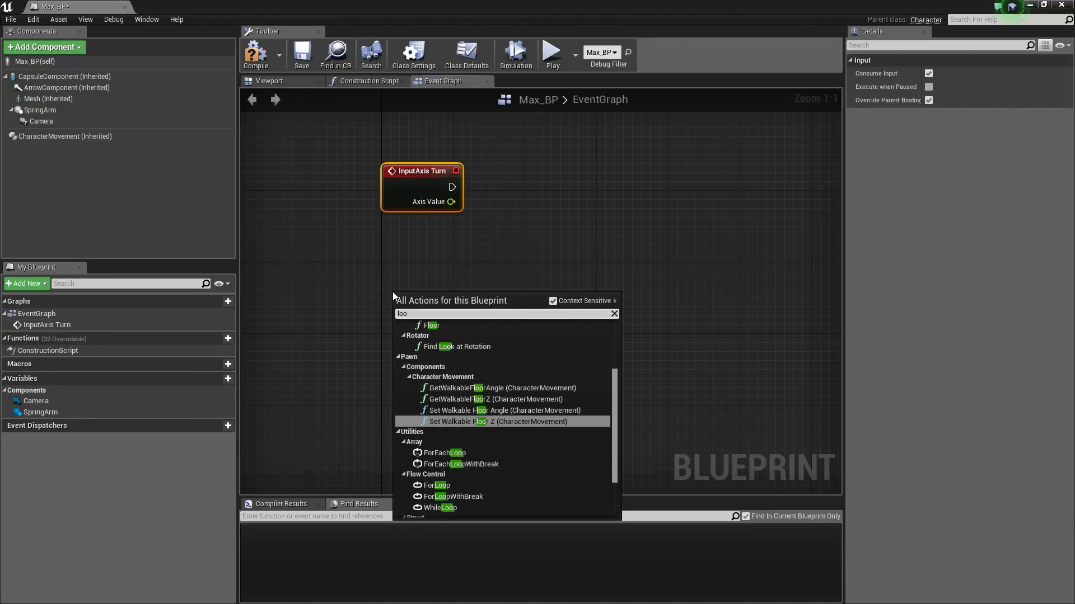
pyautogui.write('kup')
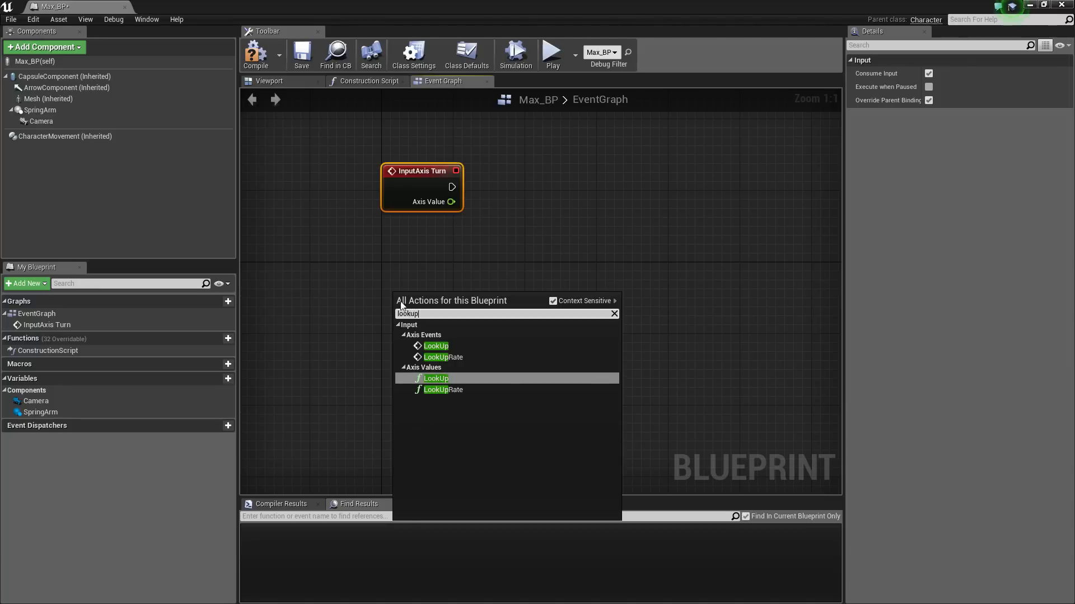
pyautogui.click(446, 349)
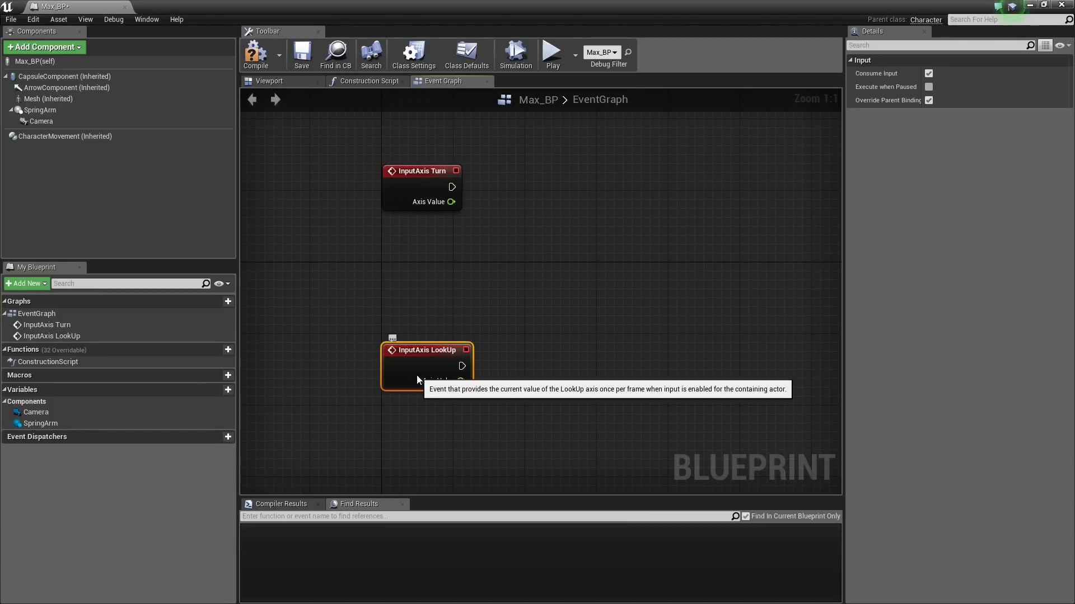
pyautogui.moveTo(528, 298); pyautogui.dragTo(450, 310, button='right')
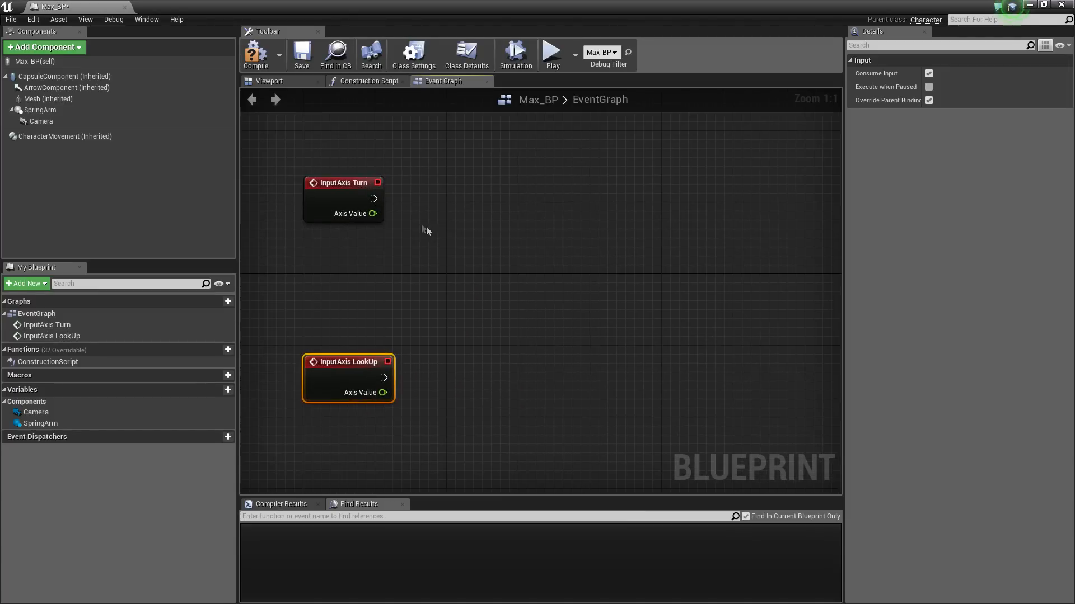
pyautogui.moveTo(463, 197); pyautogui.dragTo(463, 197)
pyautogui.write('add')
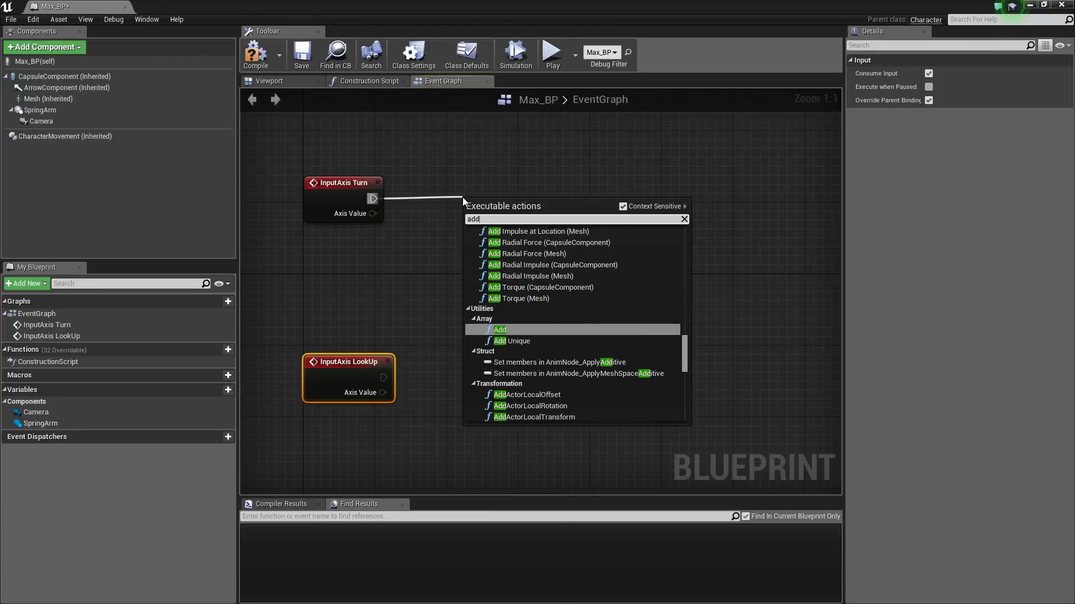
pyautogui.write(' contr')
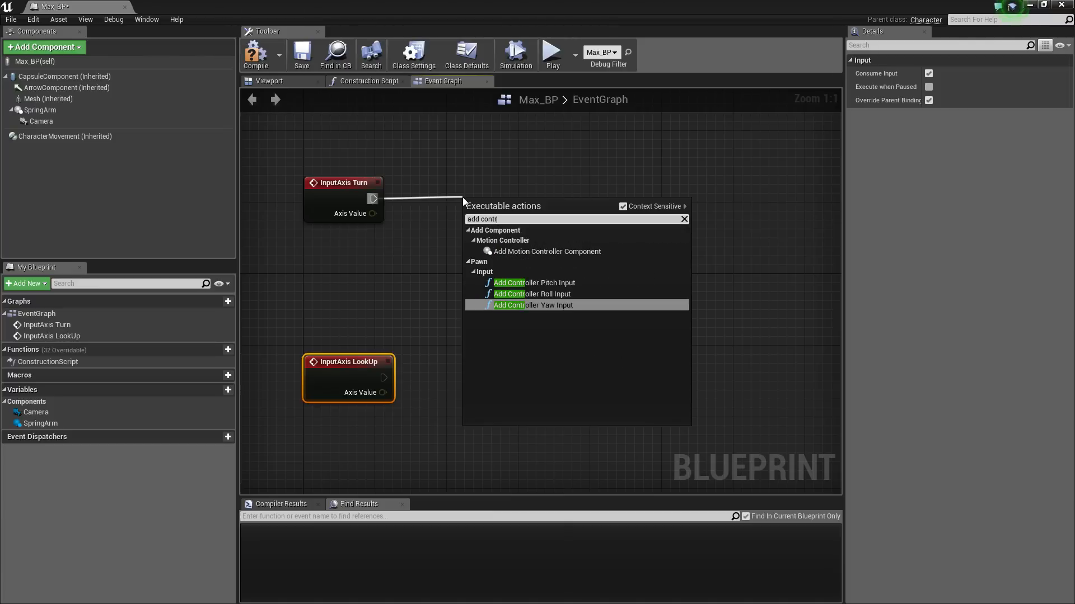
# Add an Add Controller Yaw Input after Turn and wire Turn's Axis Value into its Val
pyautogui.click(569, 307)
pyautogui.moveTo(546, 215); pyautogui.dragTo(627, 187)
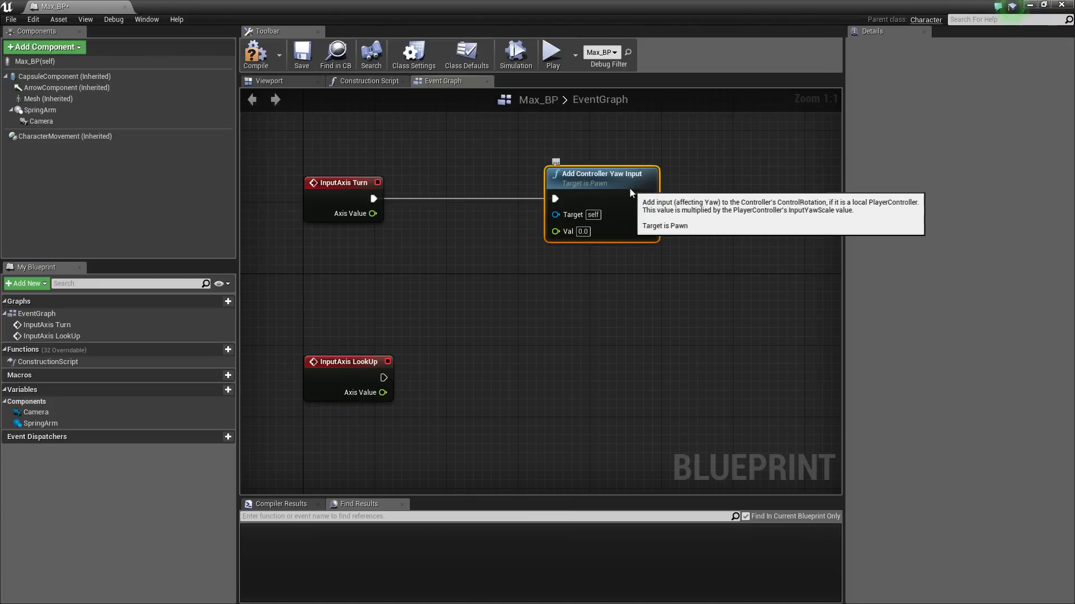
pyautogui.moveTo(555, 231); pyautogui.dragTo(372, 214)
pyautogui.moveTo(429, 260); pyautogui.dragTo(423, 195, button='right')
# Add an Add Controller Pitch Input after LookUp and wire LookUp's Axis Value into its Val
pyautogui.moveTo(377, 313); pyautogui.dragTo(515, 313)
pyautogui.write('add')
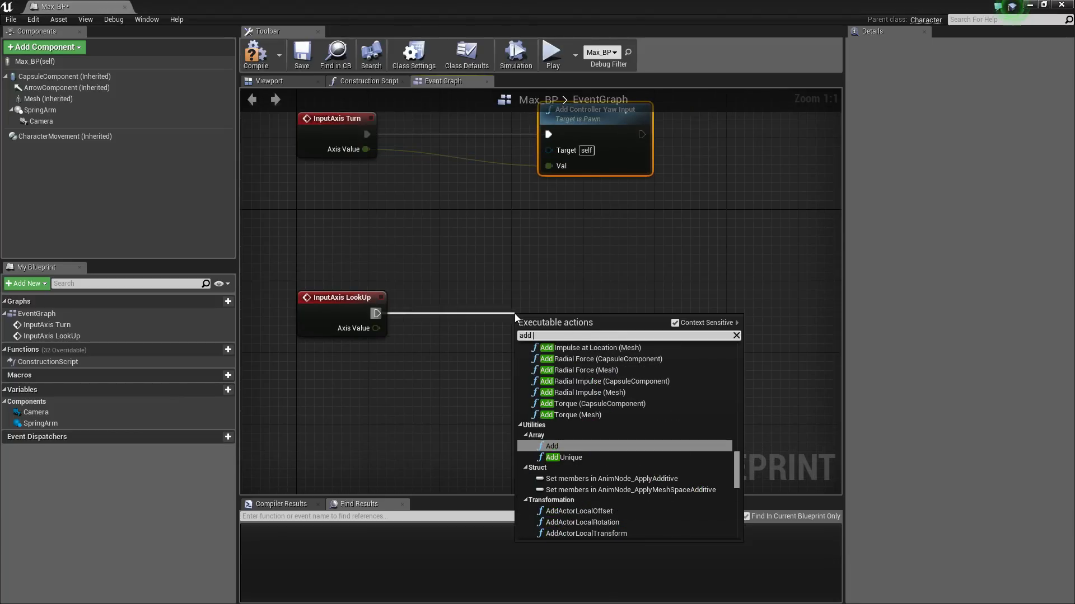
pyautogui.write('con')
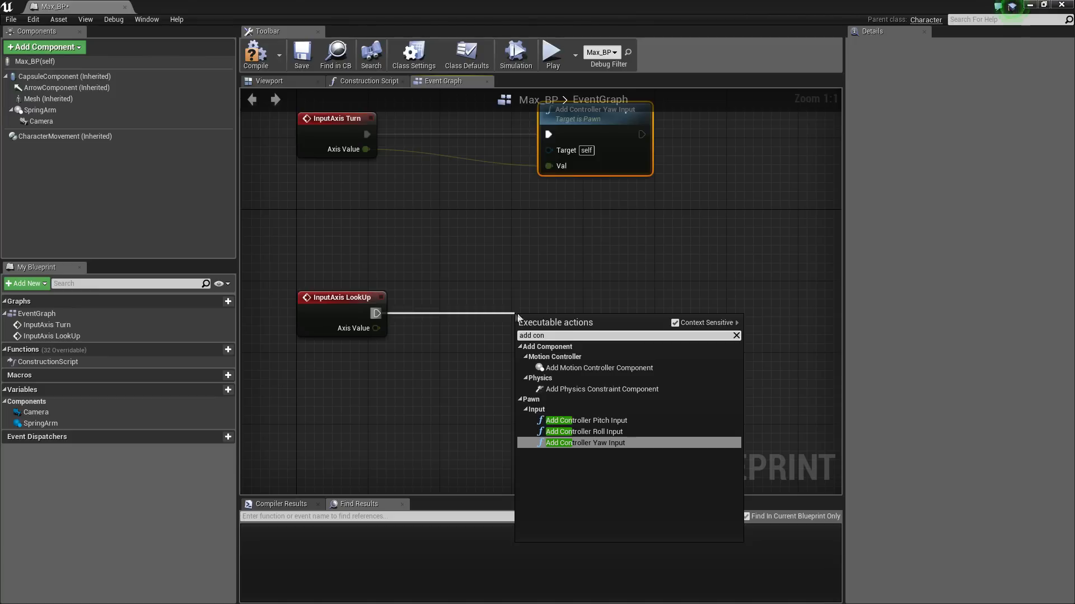
pyautogui.click(604, 423)
pyautogui.moveTo(580, 346); pyautogui.dragTo(616, 311)
pyautogui.moveTo(558, 346); pyautogui.dragTo(379, 330)
# Tidy the four mouse-input nodes and wrap them in a comment titled 'Mouse_input'
pyautogui.scroll(-3, 413, 254)
pyautogui.moveTo(352, 244); pyautogui.dragTo(550, 242)
pyautogui.click(650, 242)
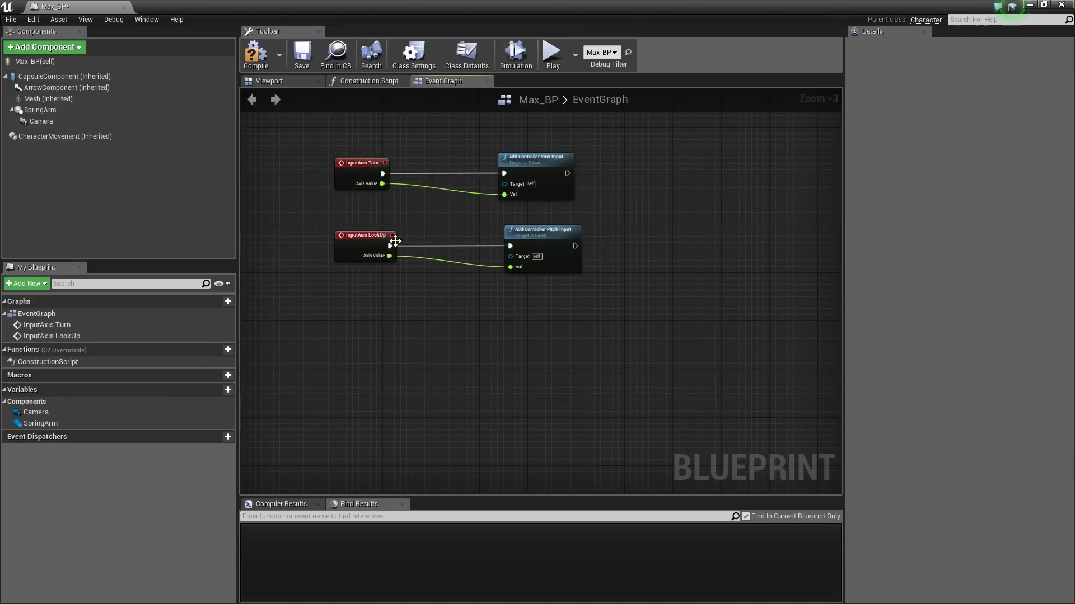
pyautogui.moveTo(355, 164); pyautogui.dragTo(359, 164)
pyautogui.moveTo(318, 131); pyautogui.dragTo(662, 328)
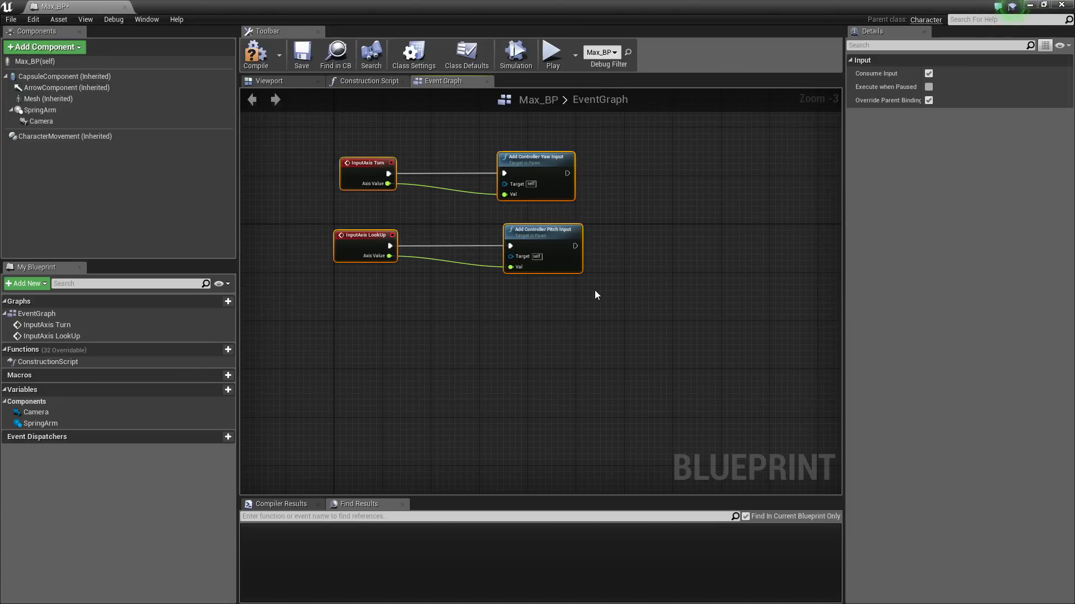
pyautogui.press('c')
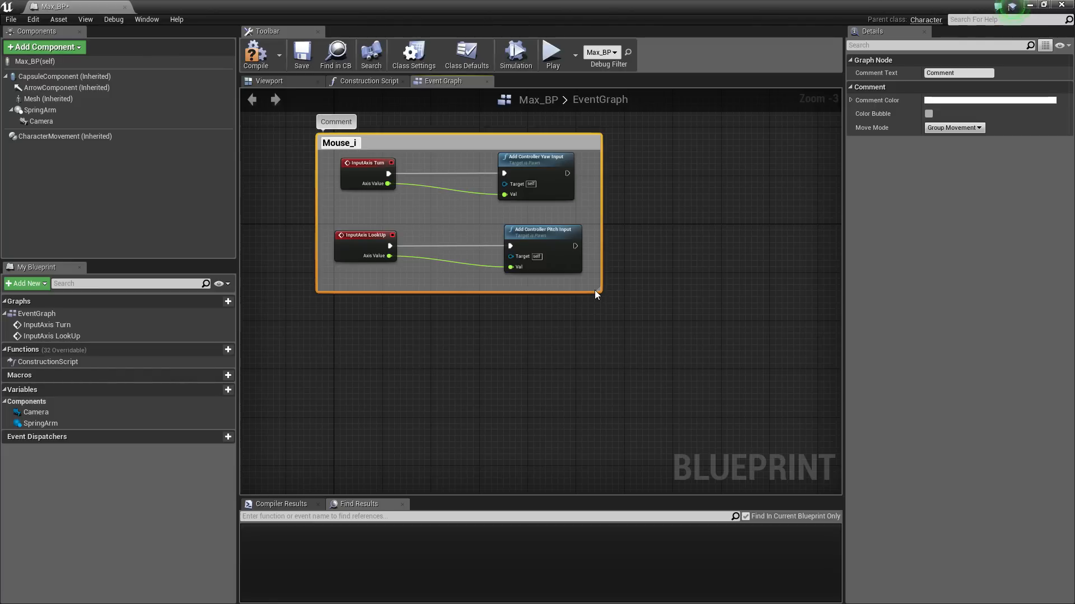
pyautogui.write('Mouse_input')
pyautogui.press('Return')
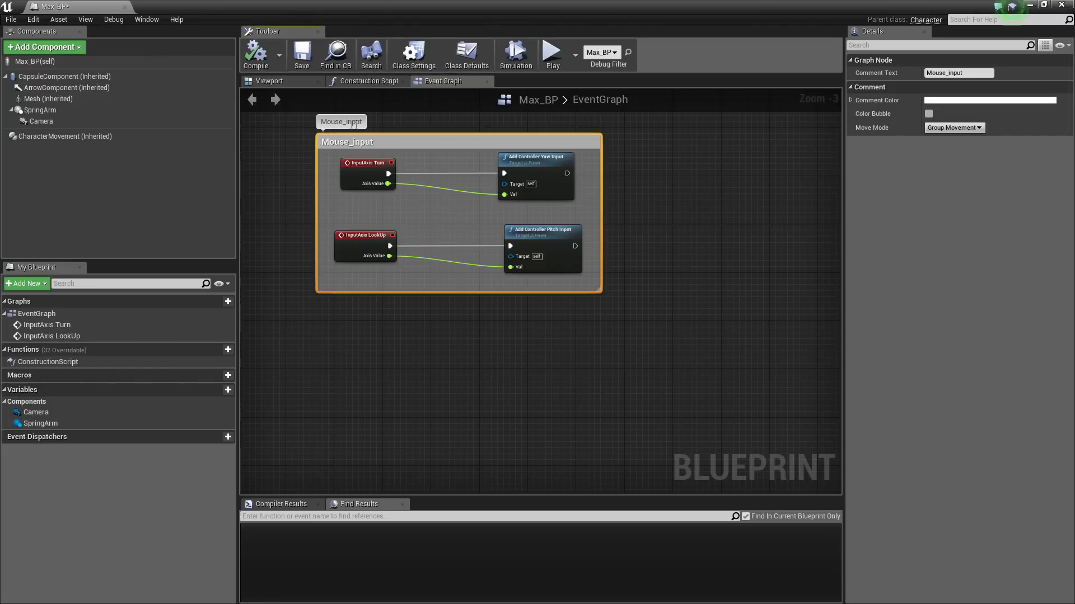
# Play-test the mouse-controlled camera around Maxine, then reopen Max_BP from the Content Browser
pyautogui.click(1030, 6)
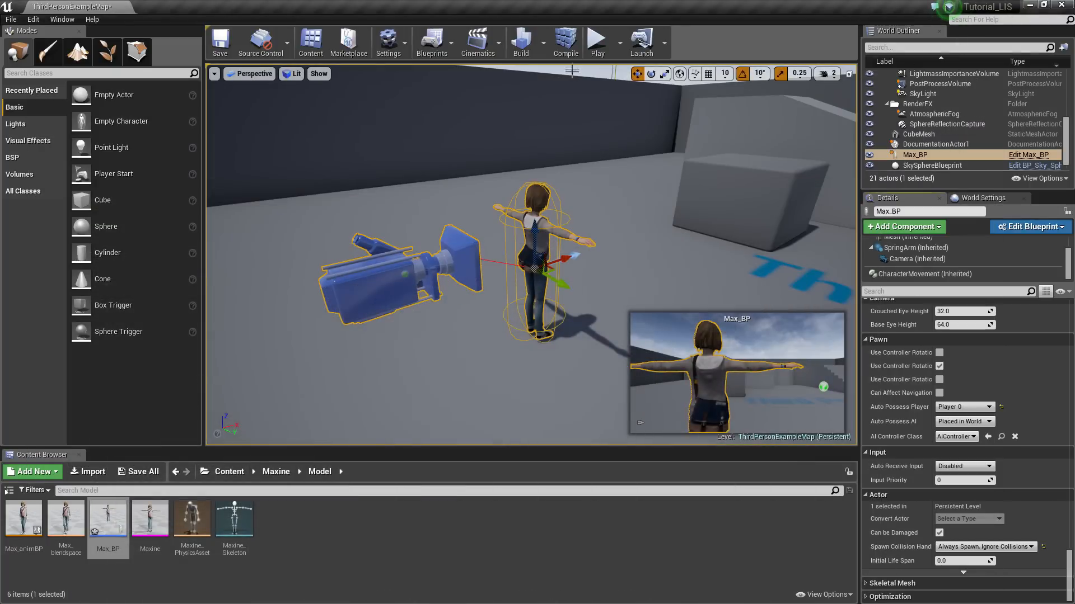
pyautogui.click(597, 42)
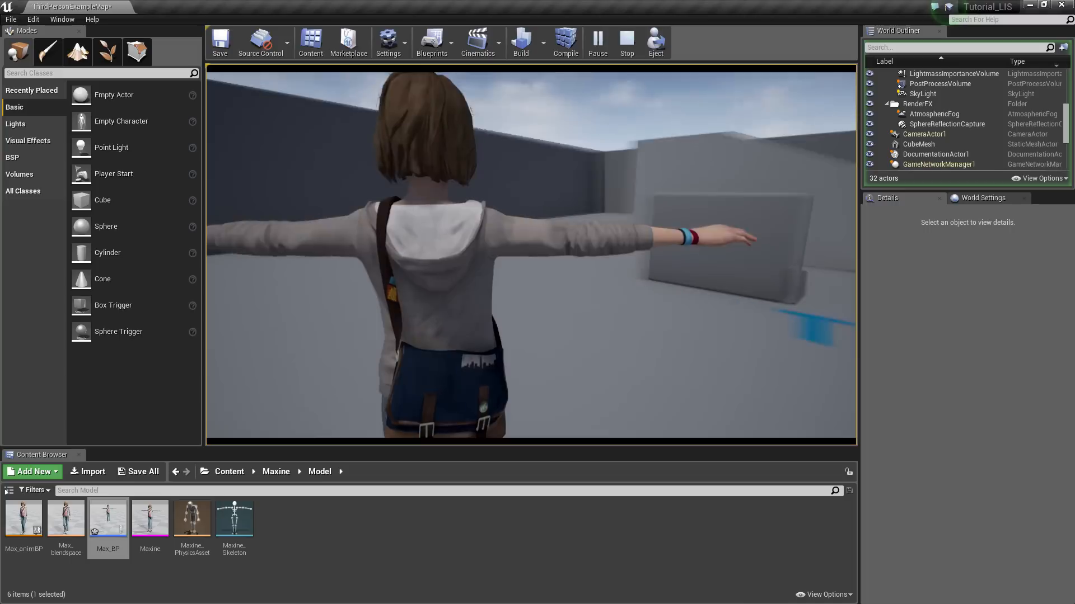
pyautogui.press('Escape')
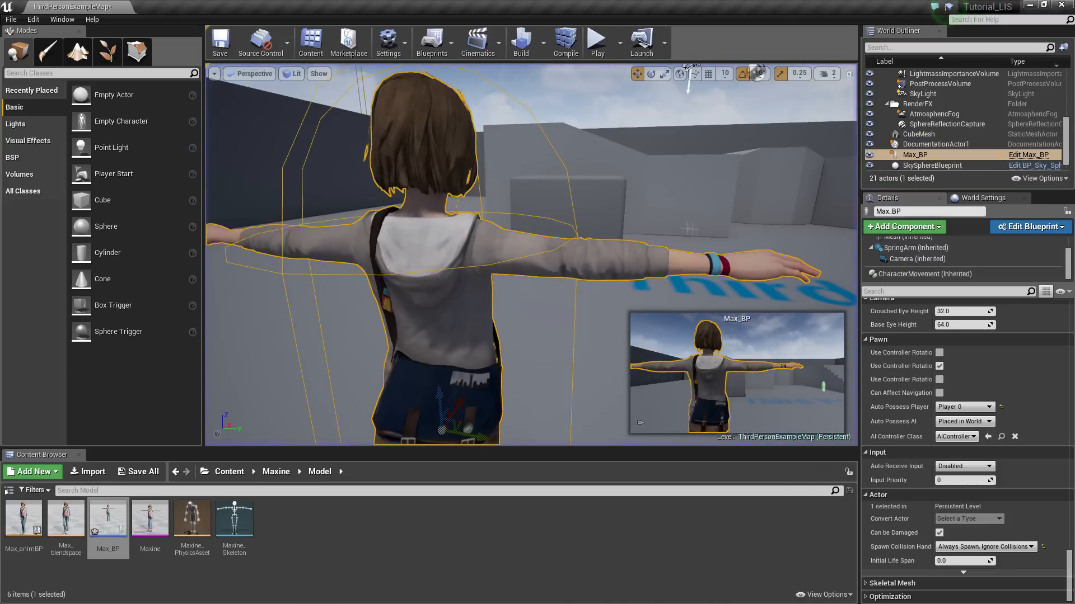
pyautogui.moveTo(420, 318); pyautogui.dragTo(444, 318, button='right')
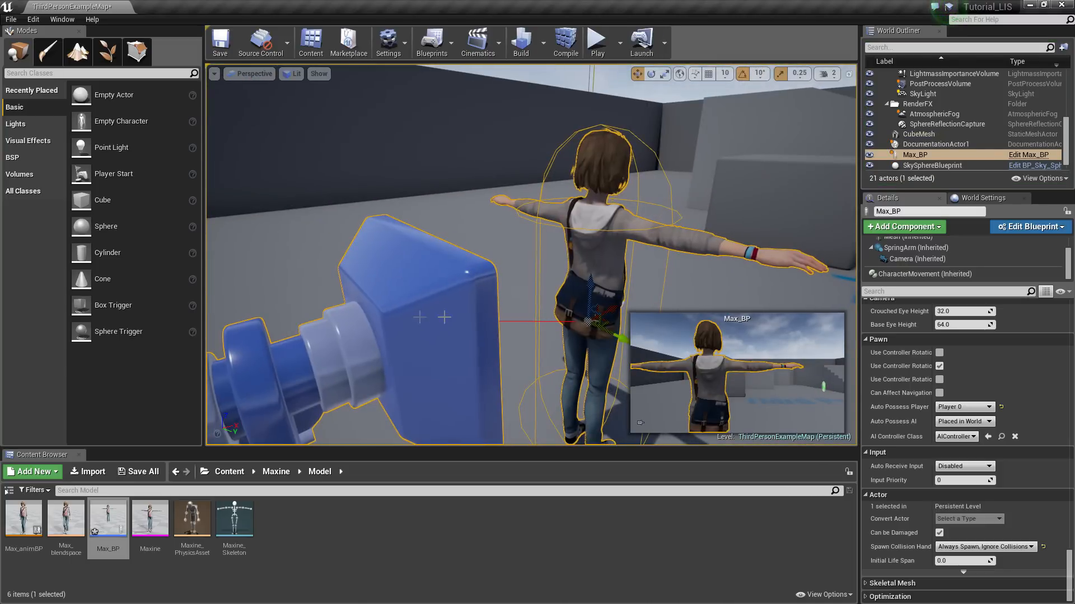
pyautogui.doubleClick(108, 521)
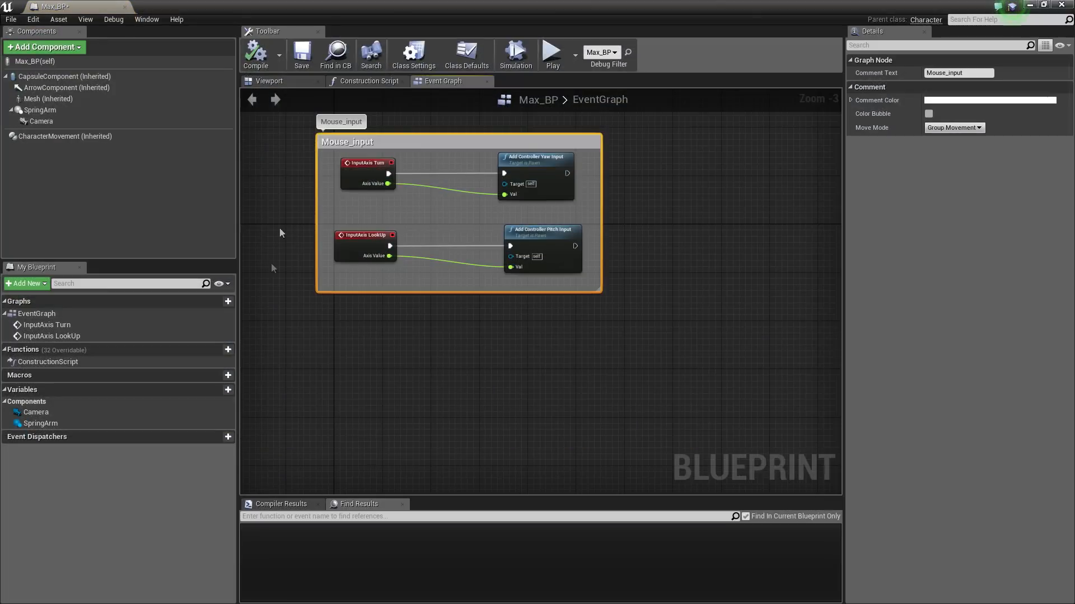
# Filter Details for 'rot', disable Use Controller Rotation Yaw, and enable Orient Rotation to Movement
pyautogui.click(276, 82)
pyautogui.click(92, 110)
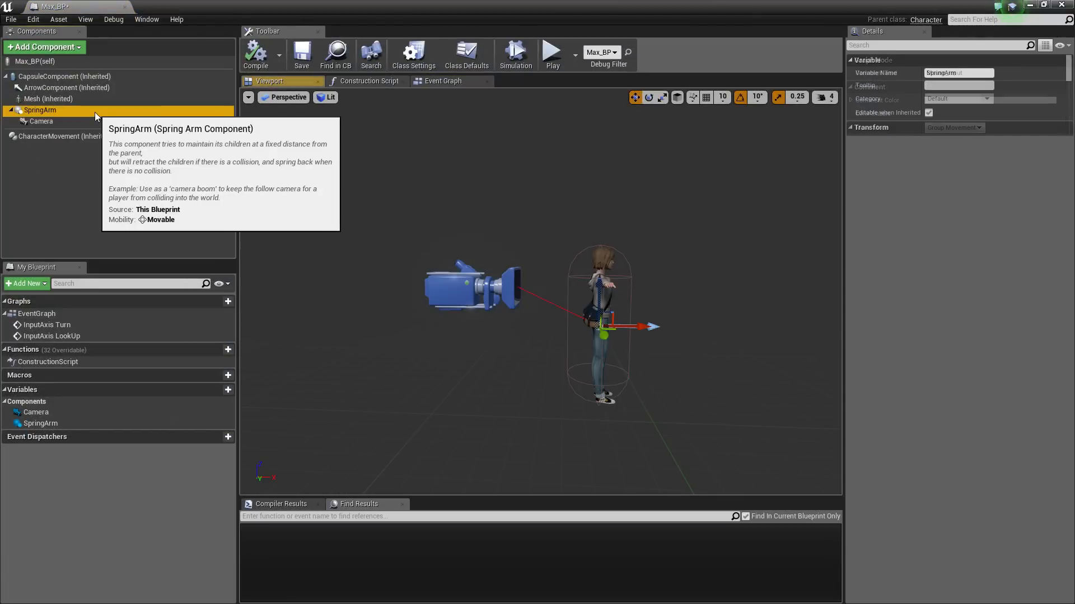
pyautogui.click(882, 46)
pyautogui.write('rotation')
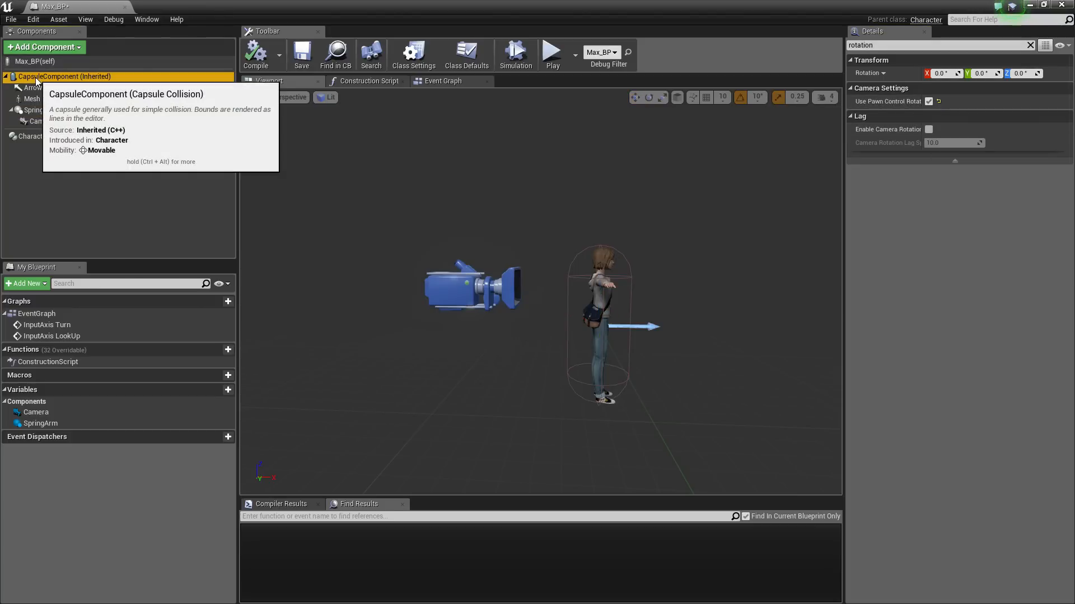
pyautogui.click(38, 63)
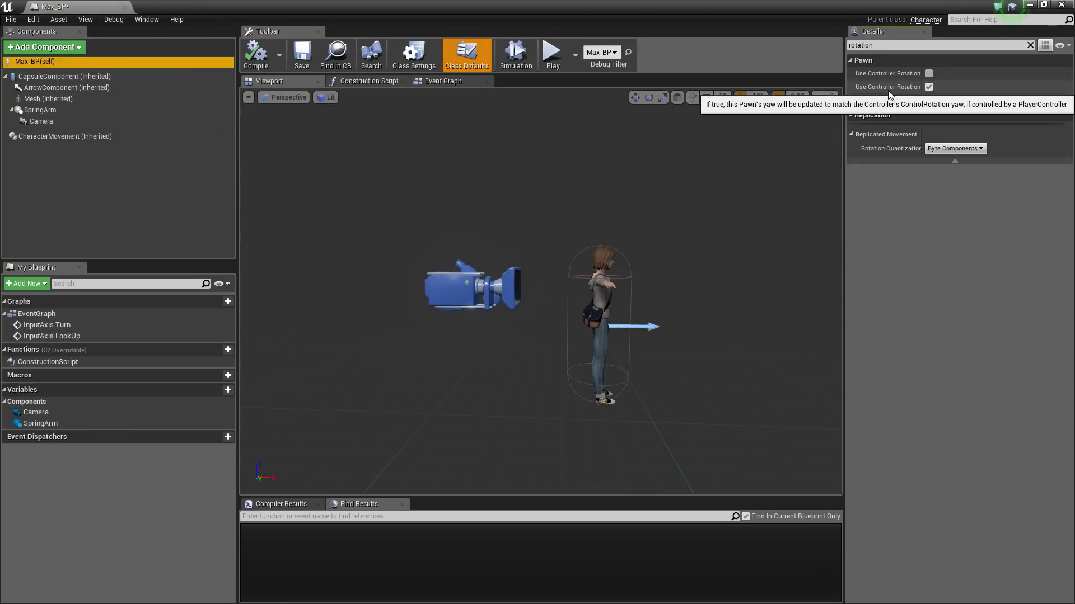
pyautogui.click(96, 138)
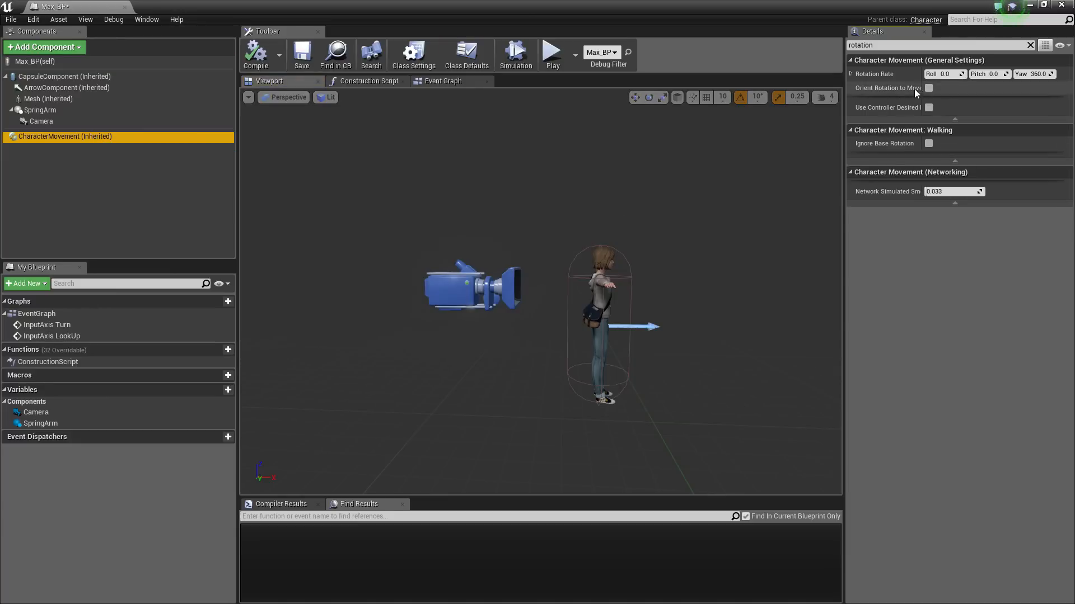
pyautogui.click(928, 89)
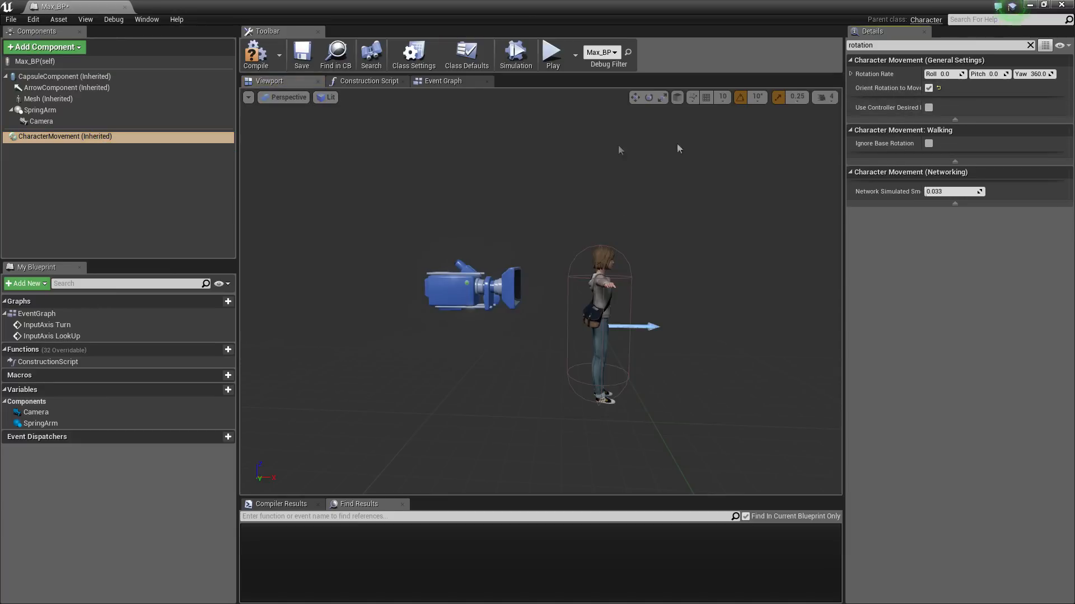
# Compile Max_BP, play-test the new rotation, and reopen the Blueprint with the Mesh selected
pyautogui.click(83, 77)
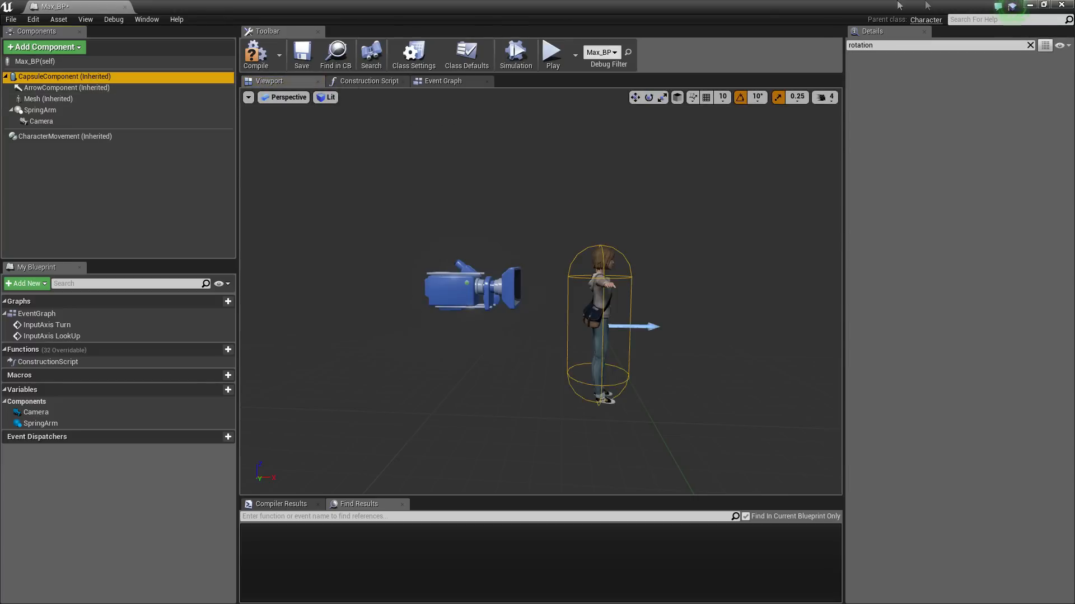
pyautogui.press('F7')
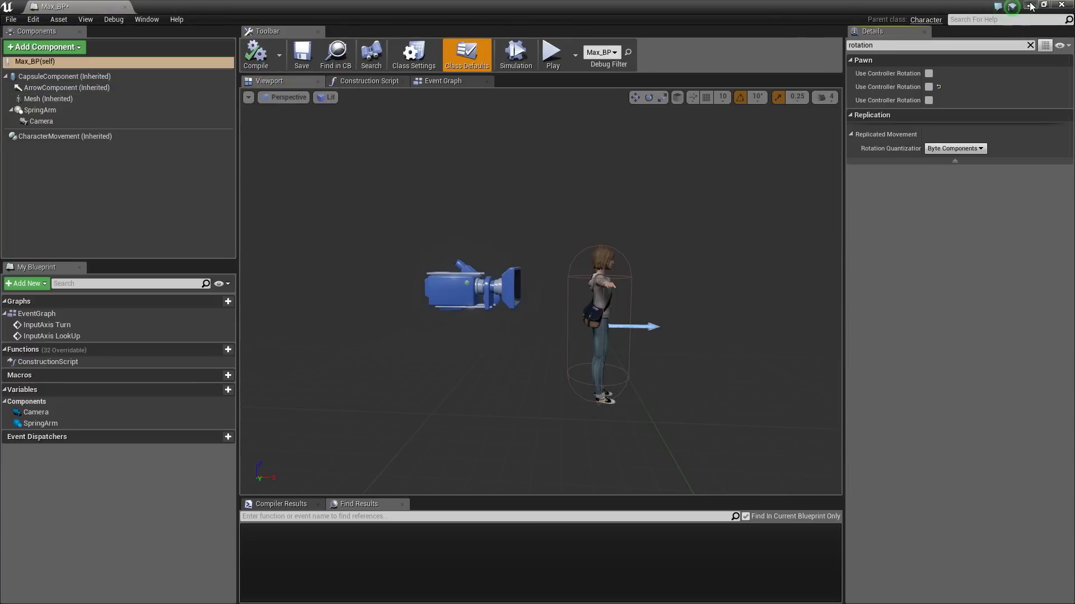
pyautogui.click(1032, 7)
pyautogui.click(596, 40)
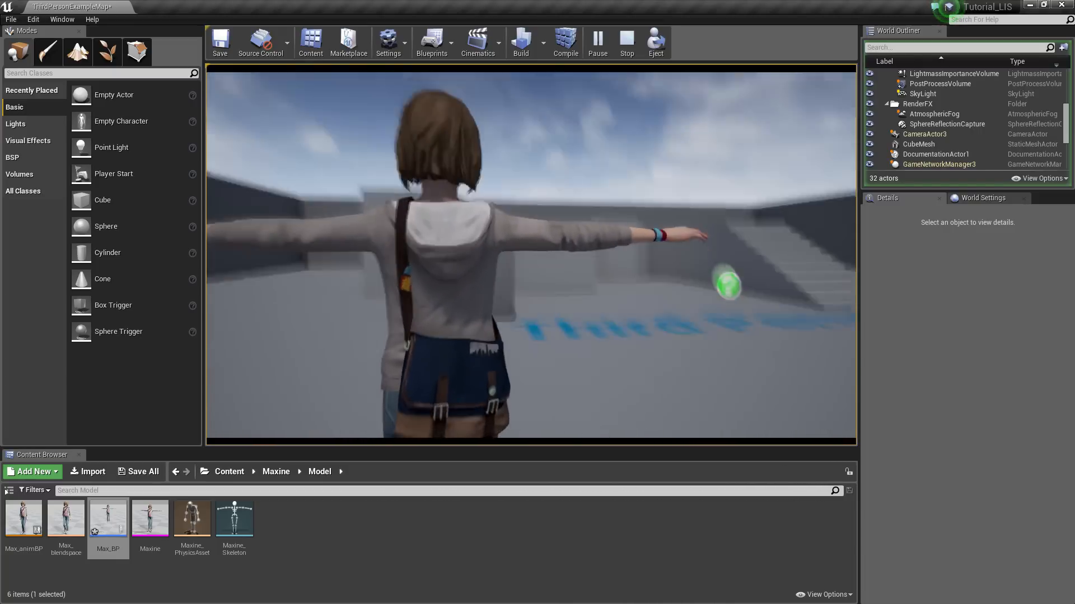
pyautogui.press('Escape')
pyautogui.moveTo(560, 207)
pyautogui.mouseDown(button='right')
pyautogui.moveTo(557, 252)
pyautogui.moveTo(551, 218)
pyautogui.mouseUp(button='right')
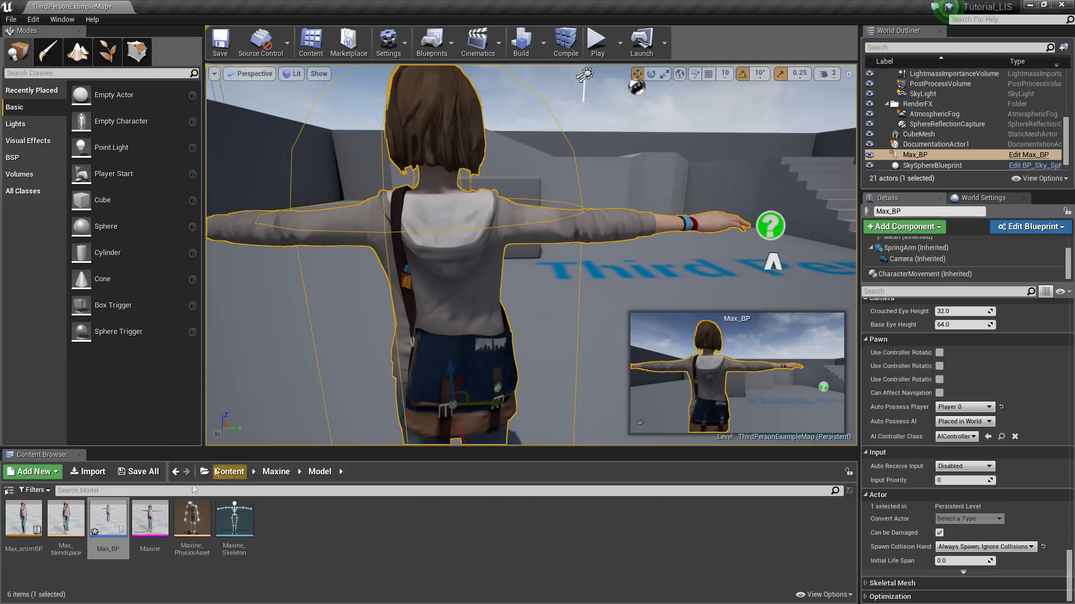
pyautogui.doubleClick(109, 521)
pyautogui.click(608, 300)
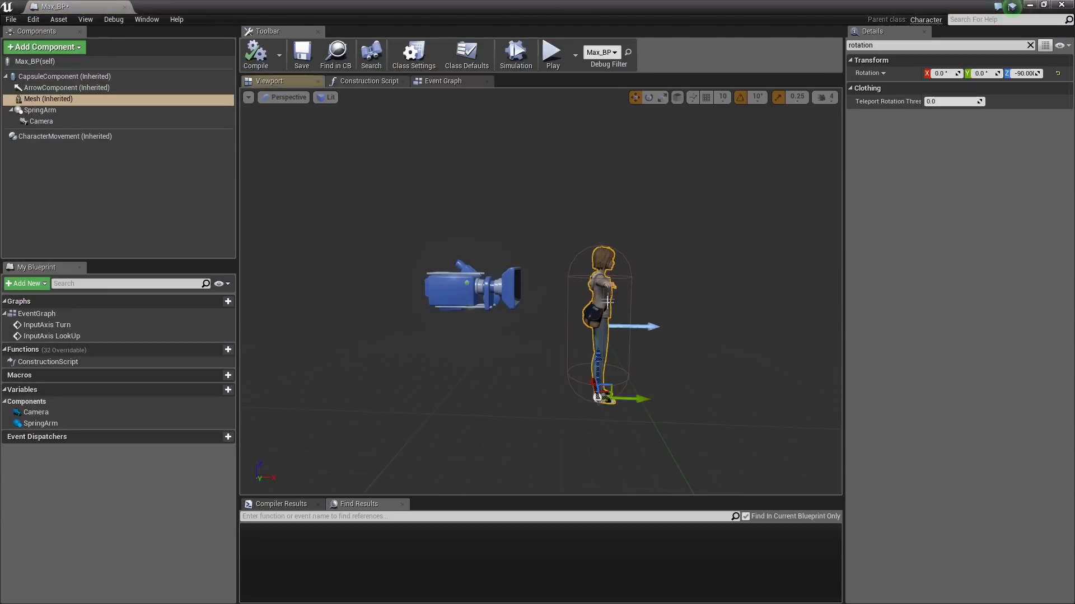
# Clear the Details filter, set the mesh's Anim Class to Max_animBP_C, and compile
pyautogui.click(1030, 46)
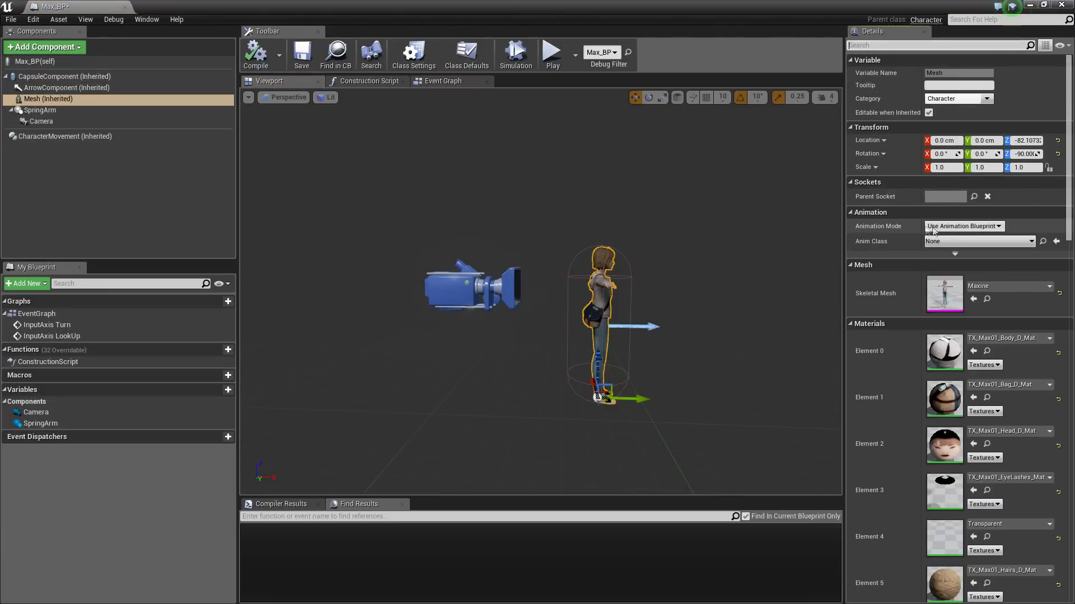
pyautogui.click(962, 244)
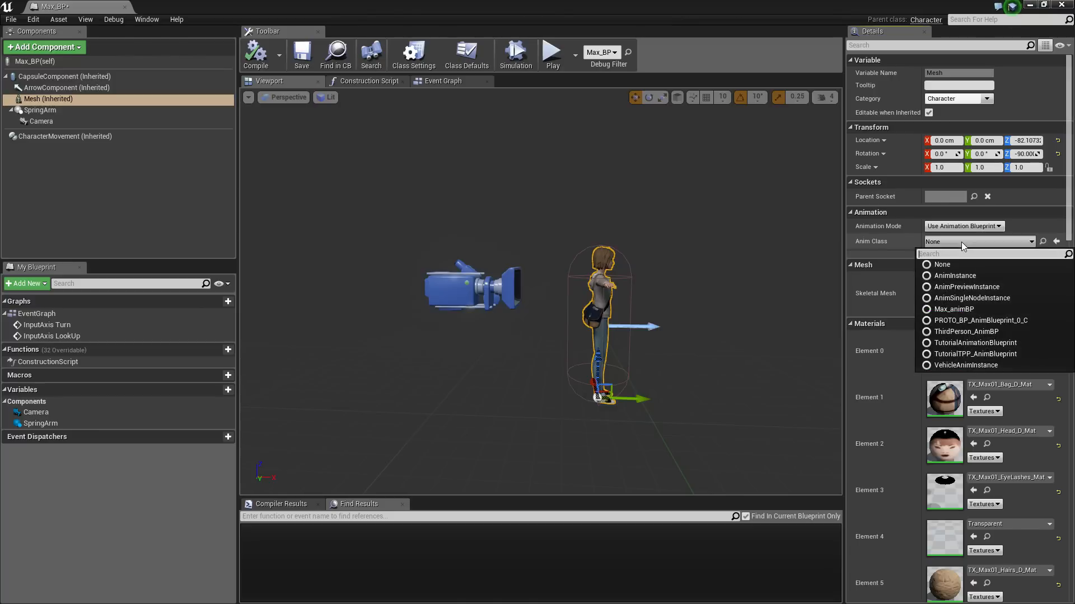
pyautogui.click(954, 309)
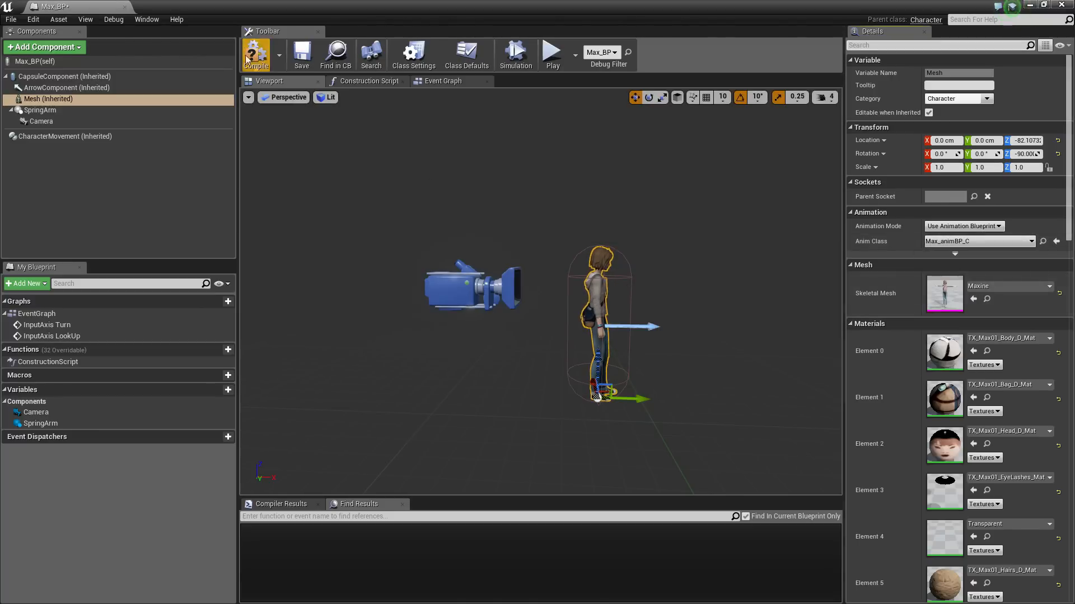
pyautogui.click(687, 364)
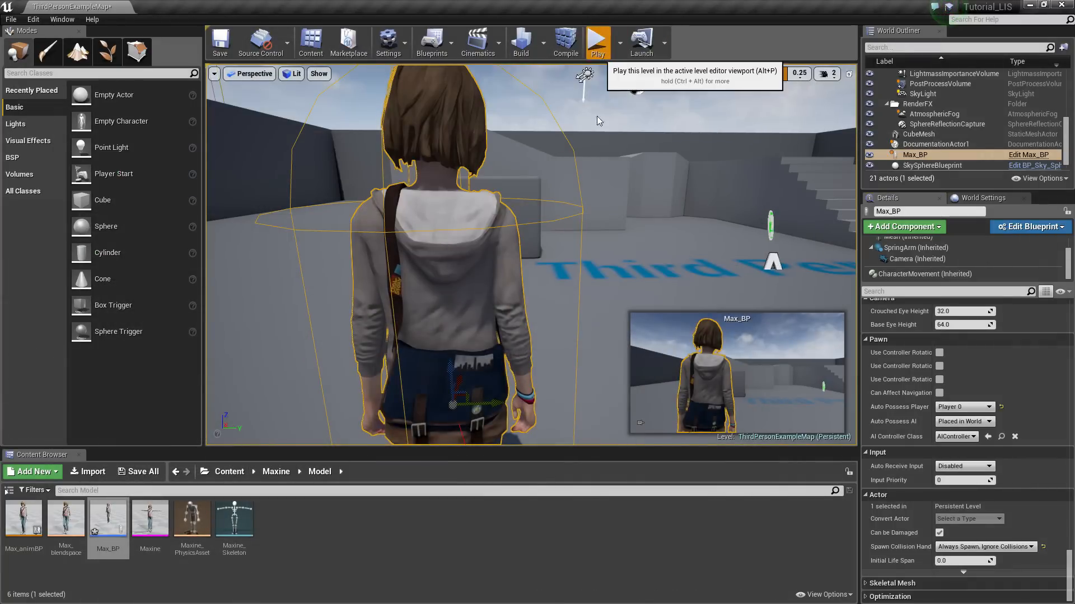
# Play-test Max's animation, then reopen the Max_BP Blueprint
pyautogui.click(596, 42)
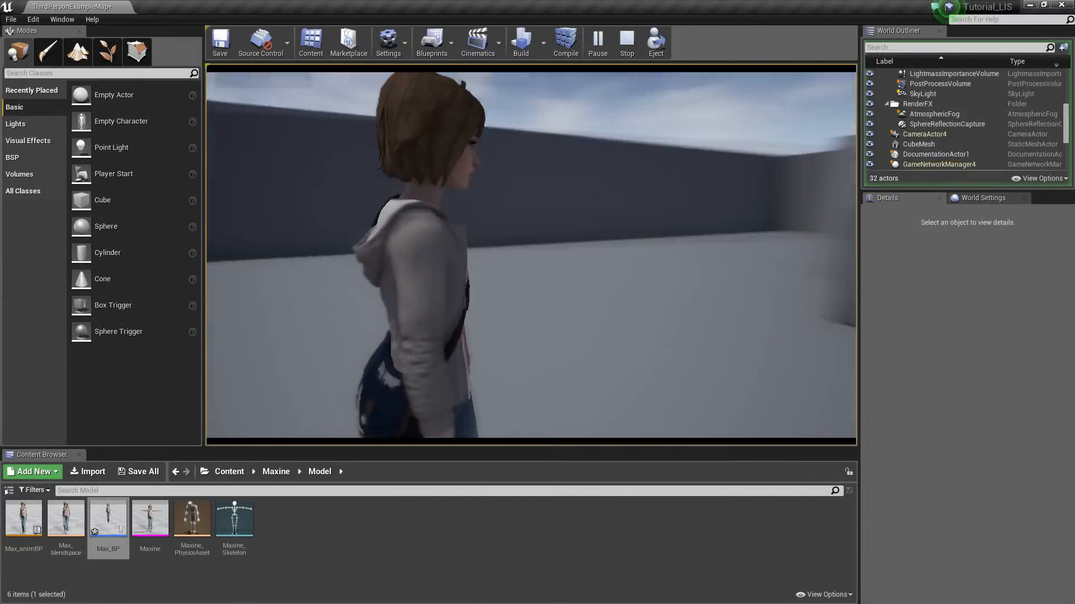
pyautogui.press('Escape')
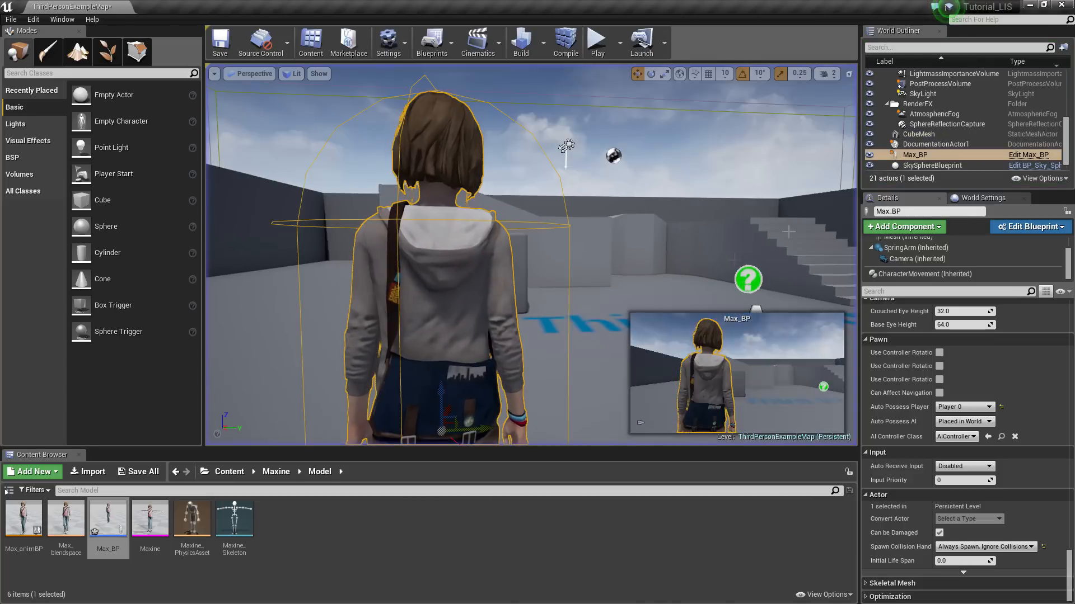
pyautogui.doubleClick(108, 520)
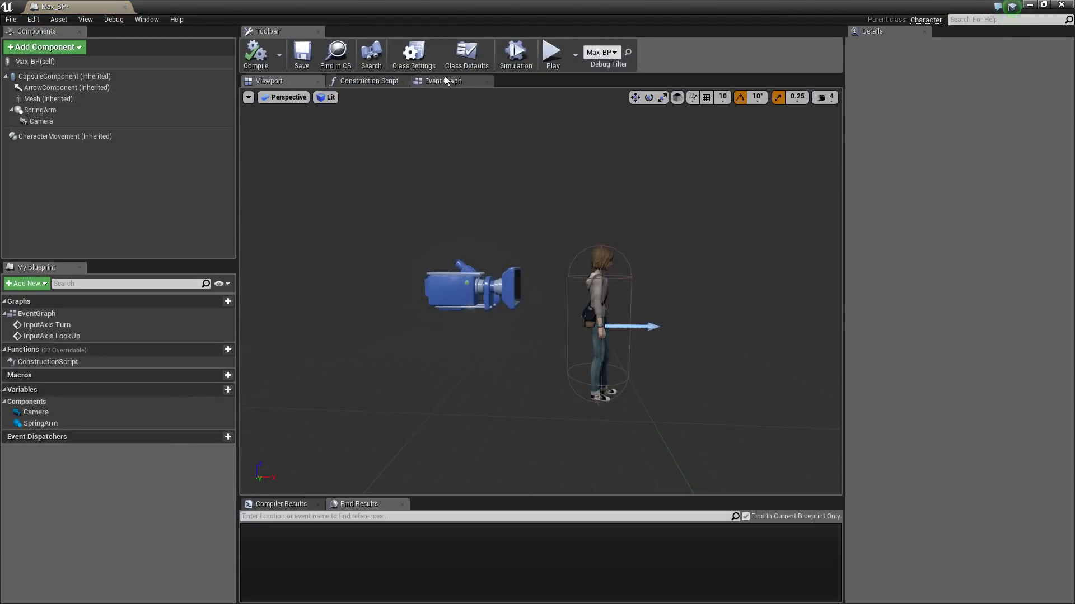
# Add an InputAxis MoveForward event node to Max_BP's Event Graph
pyautogui.click(445, 80)
pyautogui.moveTo(660, 313); pyautogui.dragTo(413, 319, button='right')
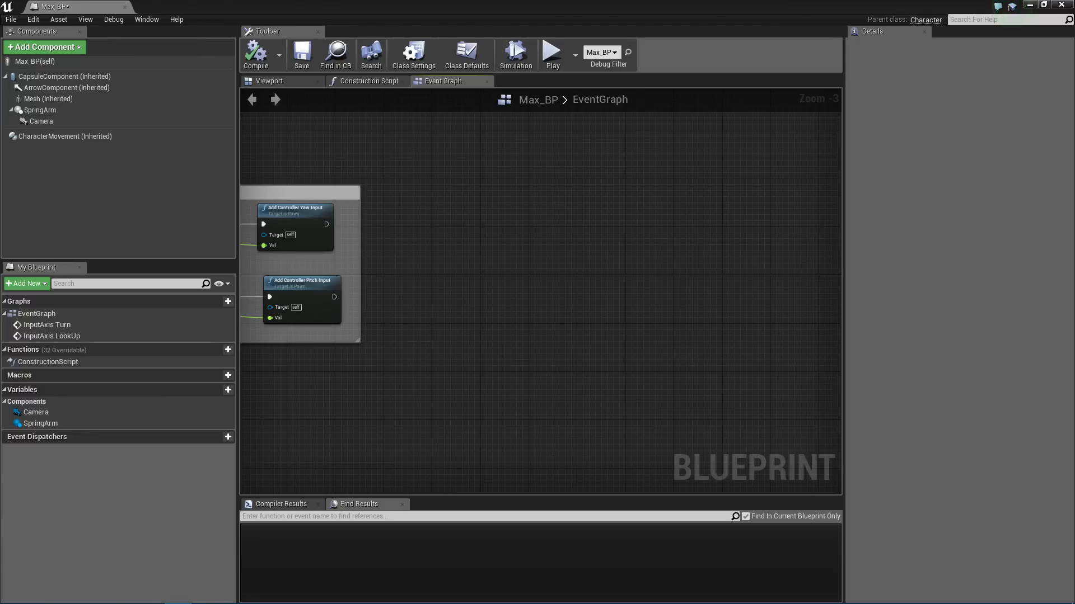
pyautogui.scroll(2, 548, 299)
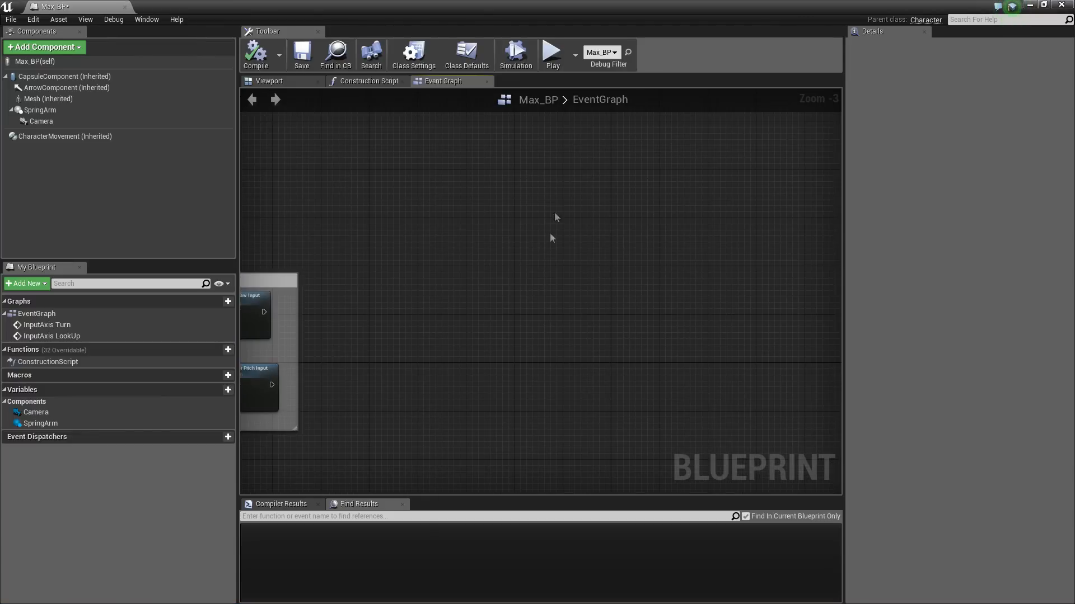
pyautogui.rightClick(482, 194)
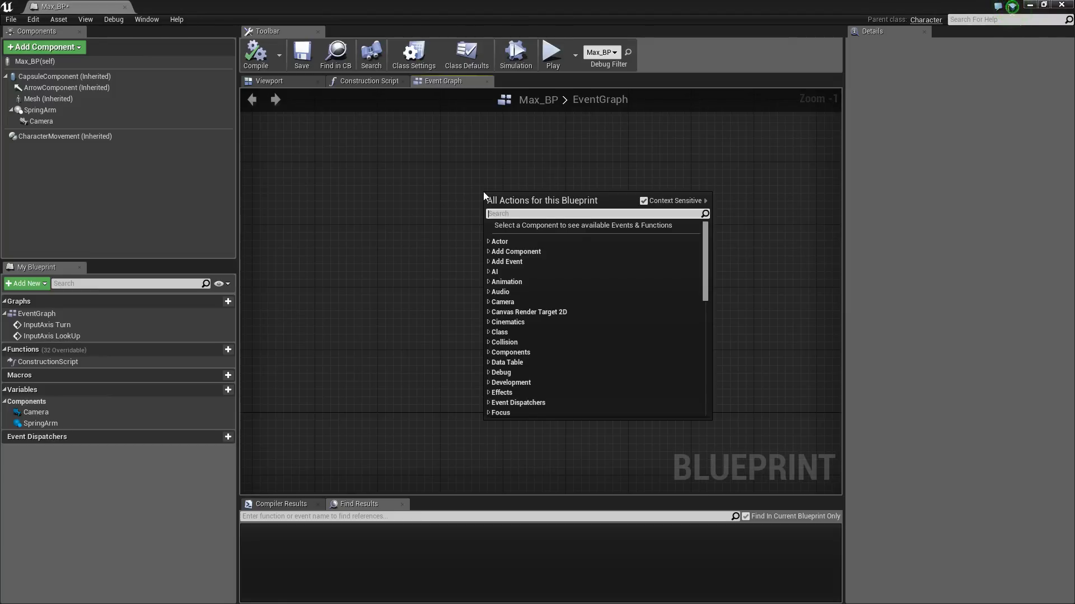
pyautogui.write('move for')
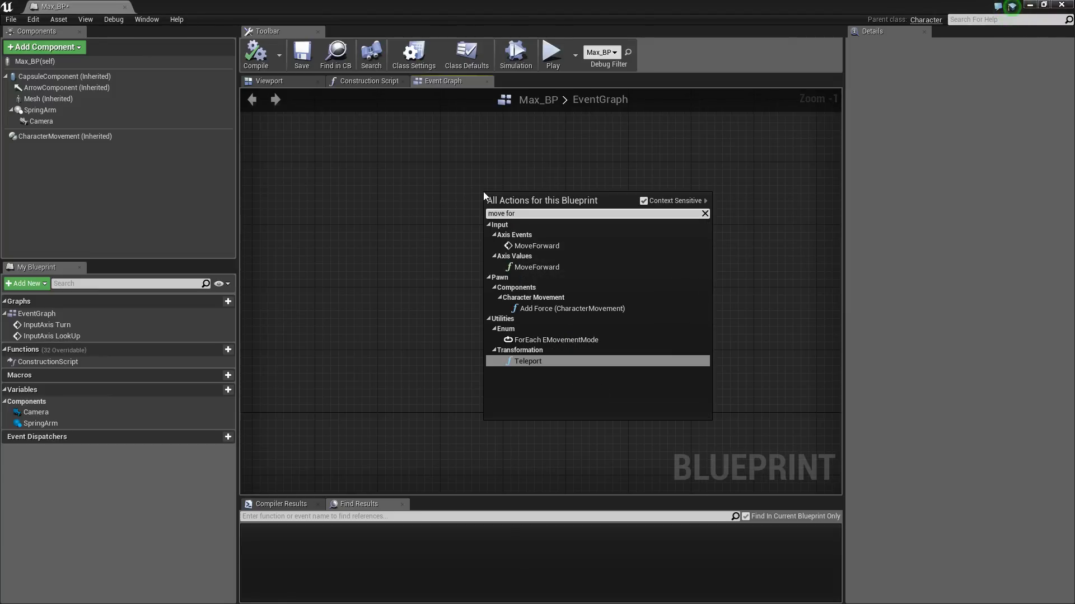
pyautogui.click(551, 249)
pyautogui.moveTo(518, 226); pyautogui.dragTo(535, 179)
pyautogui.moveTo(613, 309); pyautogui.dragTo(596, 221, button='right')
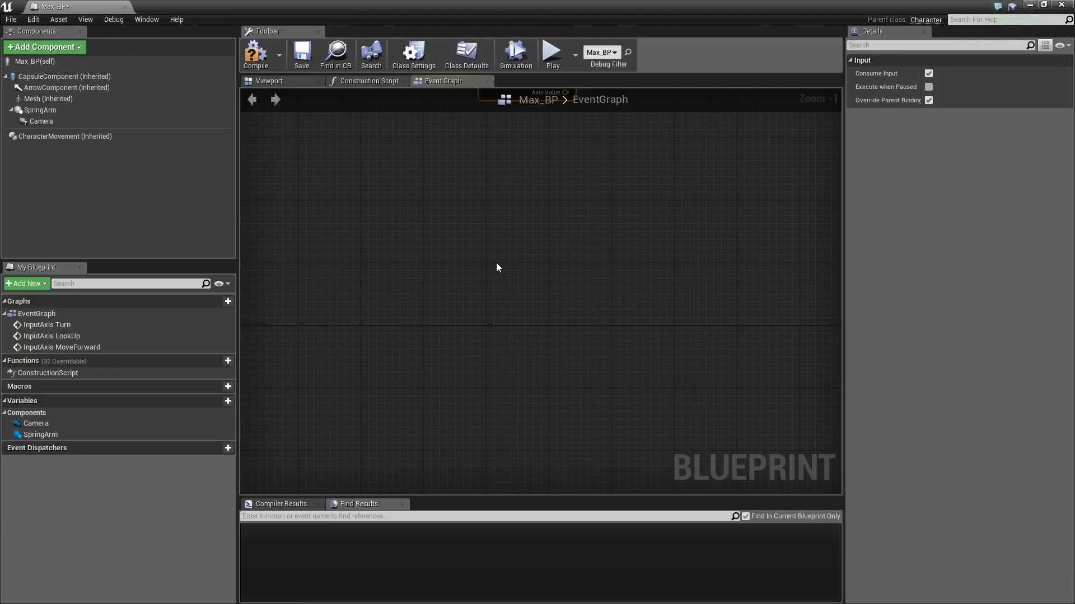
# Add an InputAxis MoveRight event node and arrange it below MoveForward
pyautogui.rightClick(497, 264)
pyautogui.write('Move right')
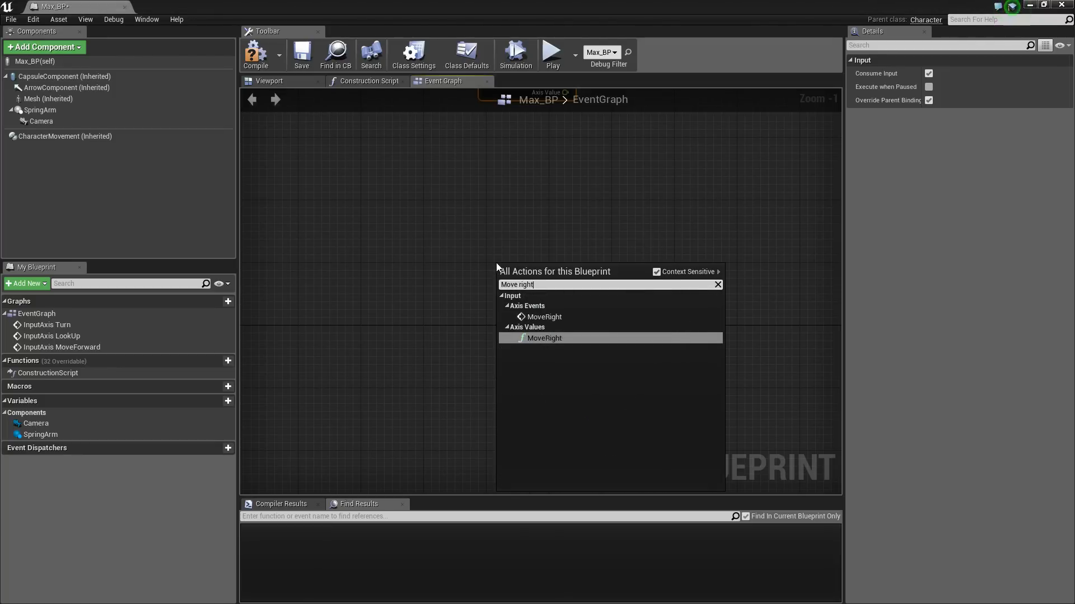
pyautogui.click(553, 315)
pyautogui.moveTo(598, 213); pyautogui.dragTo(582, 314, button='right')
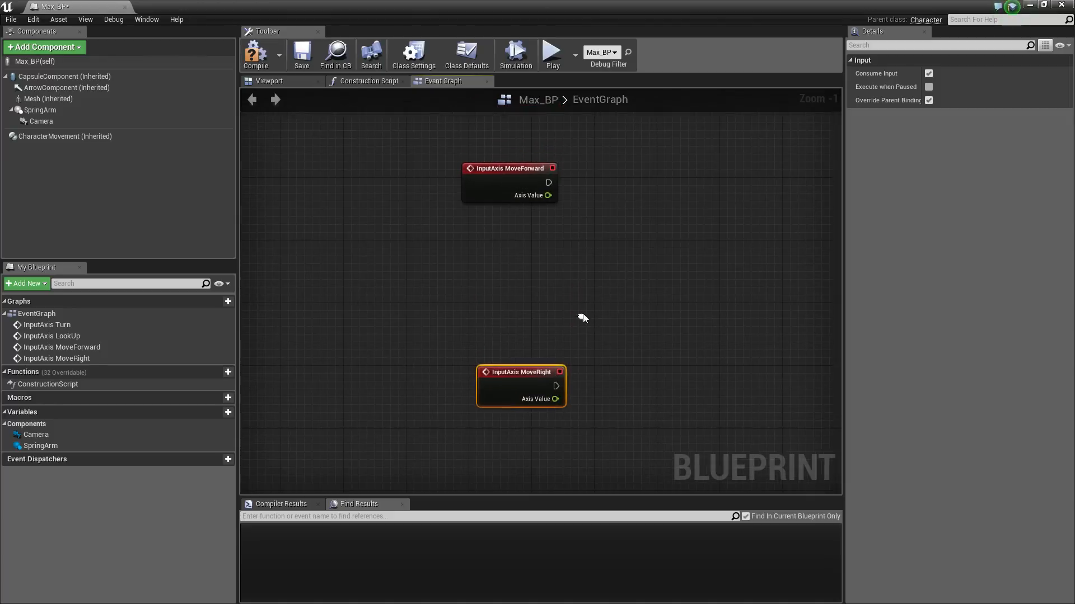
pyautogui.scroll(1, 541, 184)
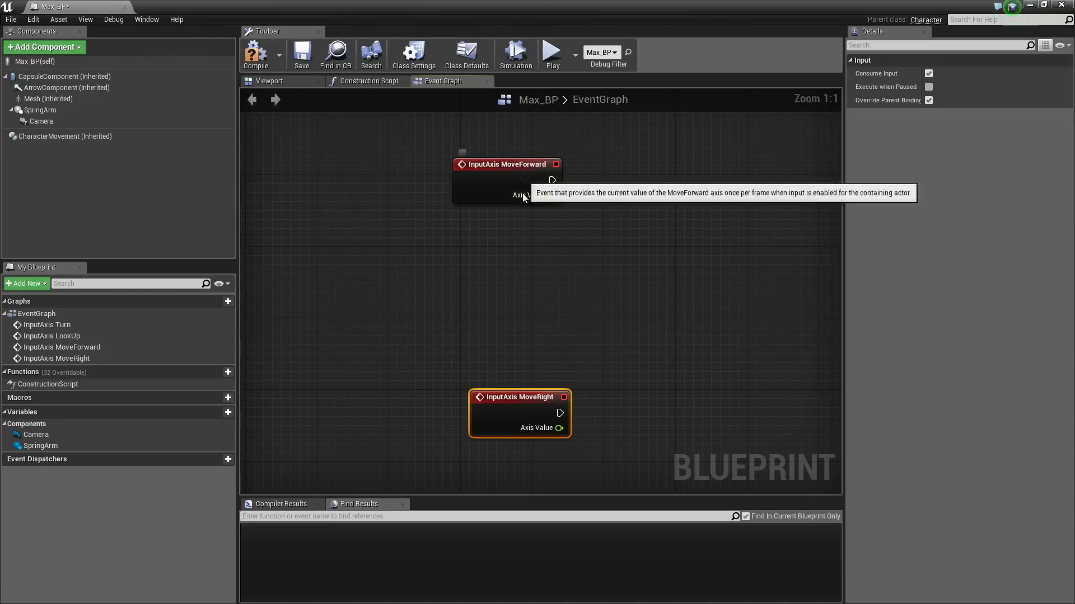
pyautogui.moveTo(511, 197); pyautogui.dragTo(507, 148, button='right')
pyautogui.moveTo(539, 347); pyautogui.dragTo(529, 312)
pyautogui.scroll(-2, 573, 311)
pyautogui.moveTo(573, 311); pyautogui.dragTo(540, 330, button='right')
pyautogui.moveTo(494, 336); pyautogui.dragTo(487, 397)
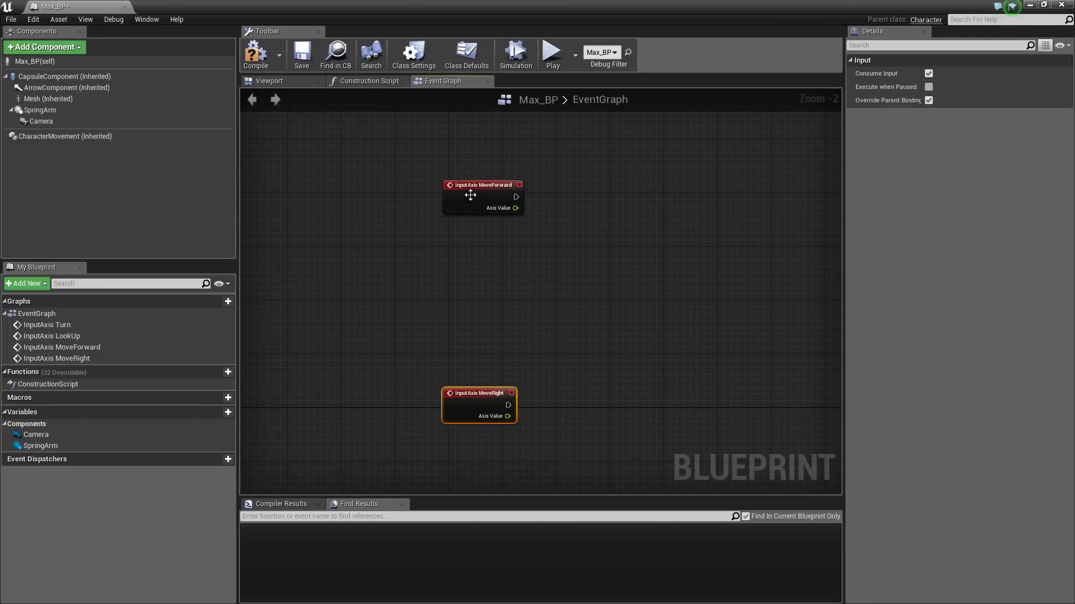
pyautogui.moveTo(471, 195); pyautogui.dragTo(474, 183)
pyautogui.moveTo(557, 205); pyautogui.dragTo(511, 236, button='right')
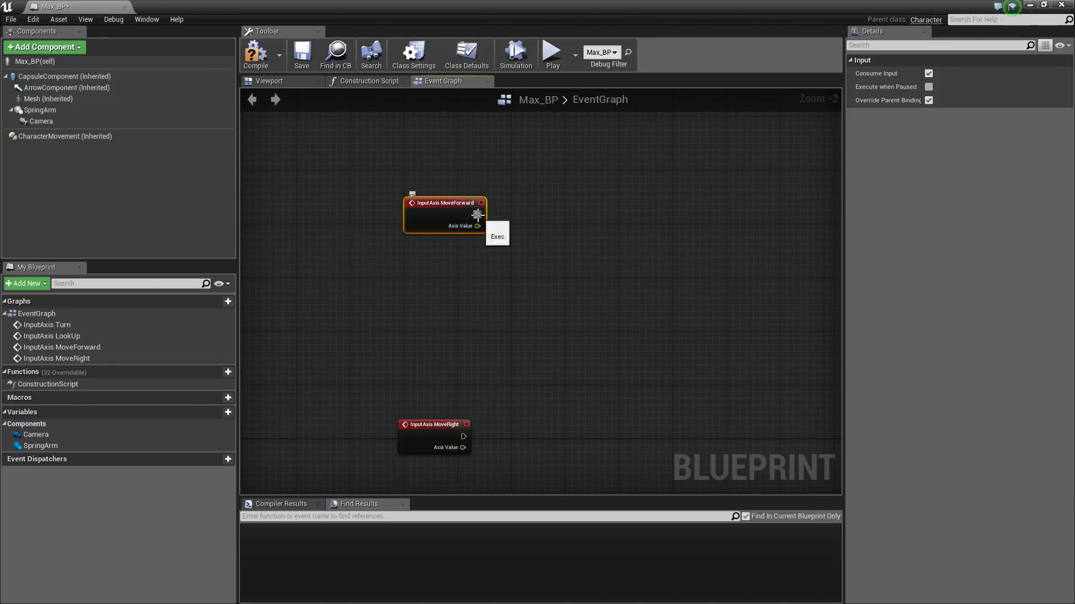
# Drag from MoveForward's exec output and search the actions for 'add movement'
pyautogui.moveTo(547, 200); pyautogui.dragTo(547, 198)
pyautogui.scroll(2, 592, 185)
pyautogui.write('a')
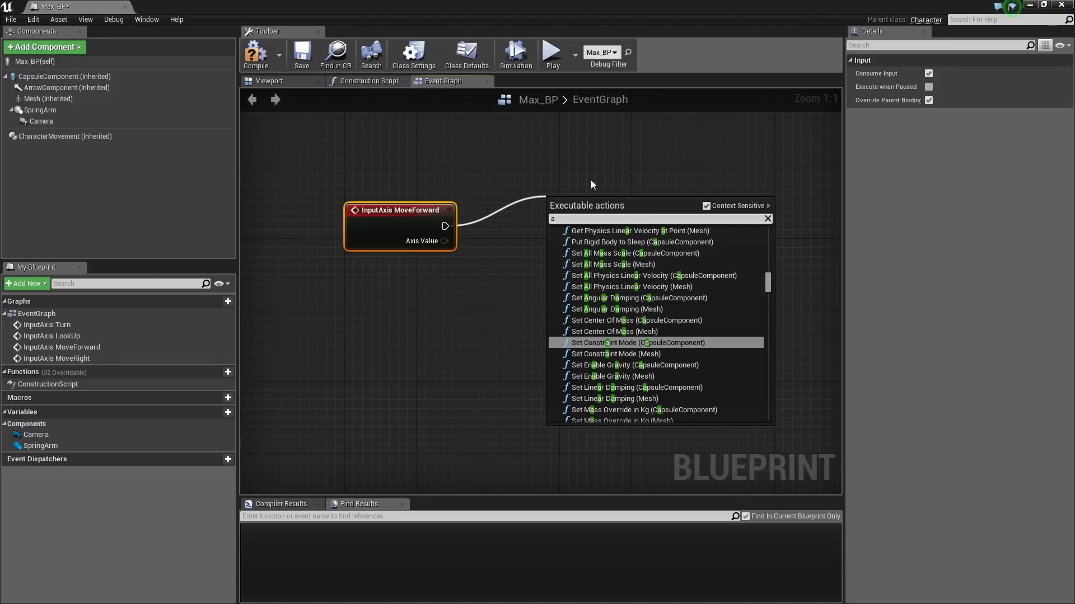
pyautogui.write('dd movement')
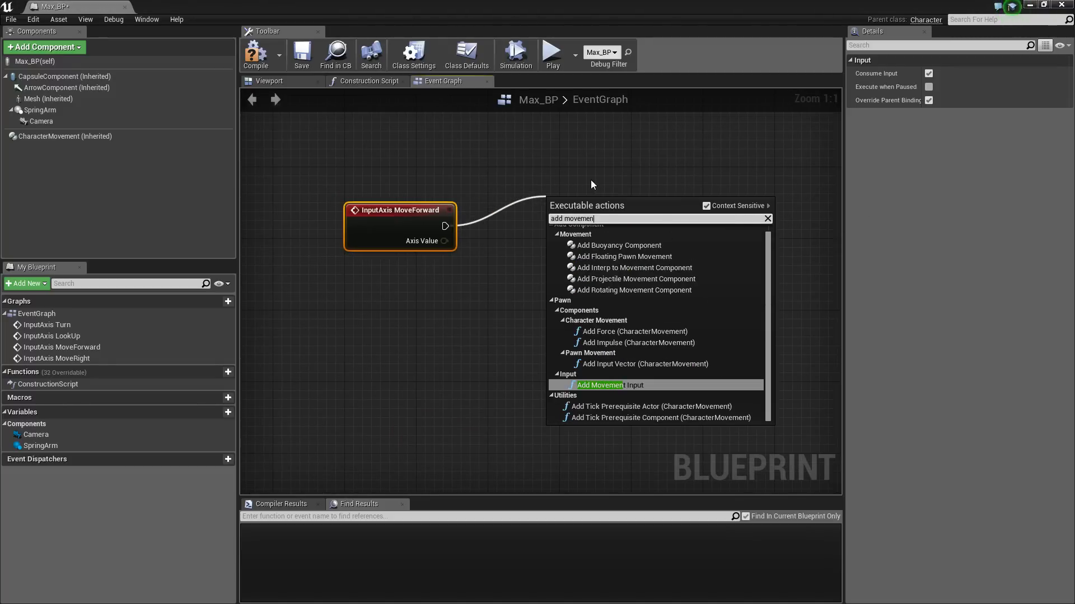
# Place an Add Movement Input after MoveForward and a pasted copy beside MoveRight
pyautogui.click(641, 384)
pyautogui.moveTo(644, 387); pyautogui.dragTo(704, 239, button='right')
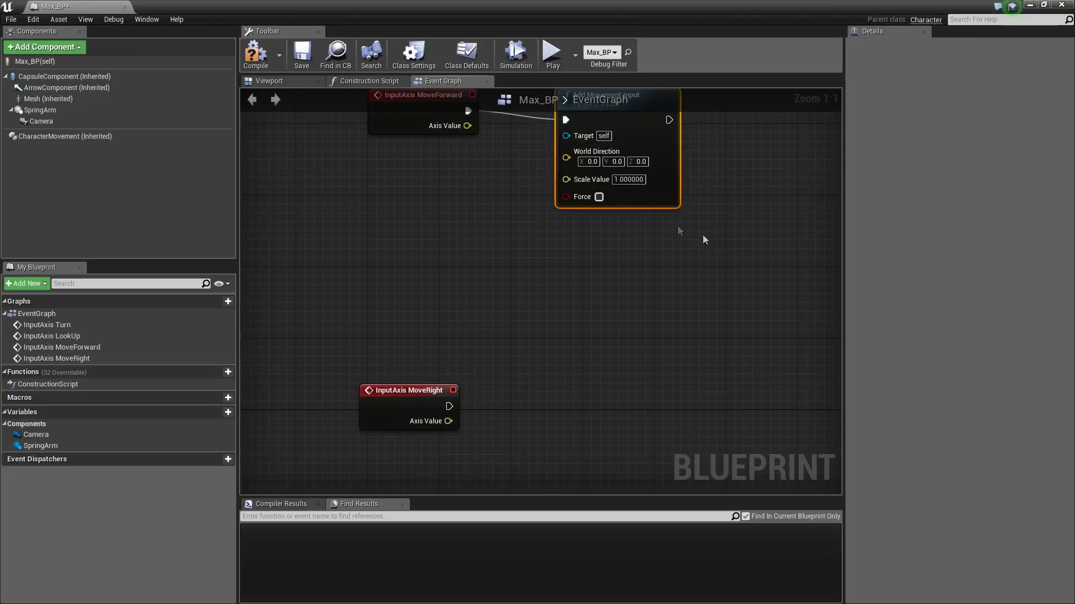
pyautogui.hotkey('ctrl', 'c')
pyautogui.hotkey('ctrl', 'v')
pyautogui.moveTo(690, 262); pyautogui.dragTo(609, 361)
pyautogui.moveTo(569, 381); pyautogui.dragTo(574, 305, button='right')
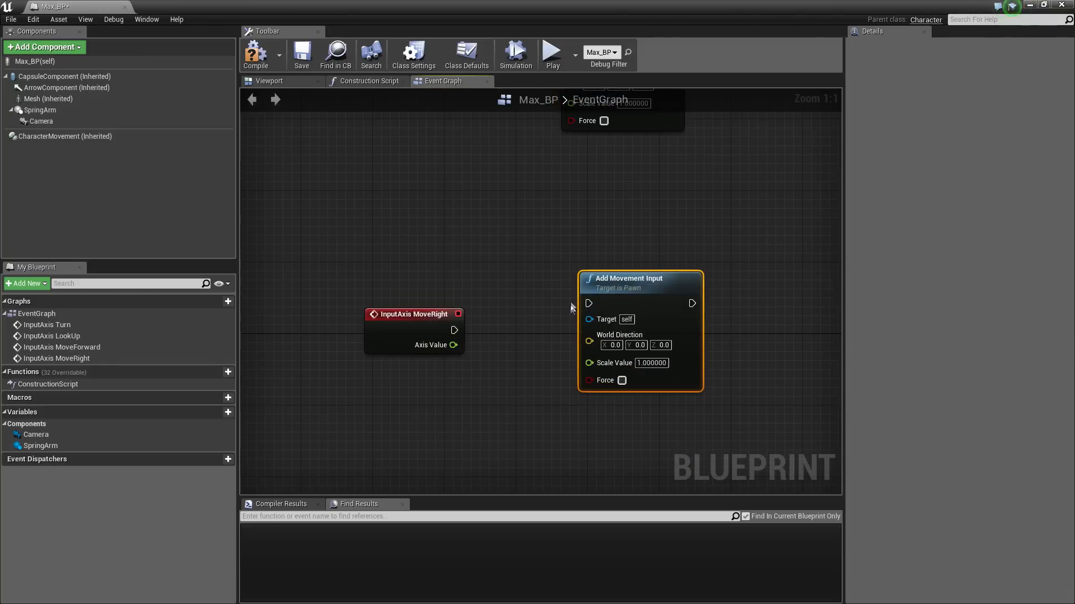
pyautogui.moveTo(629, 287); pyautogui.dragTo(682, 312)
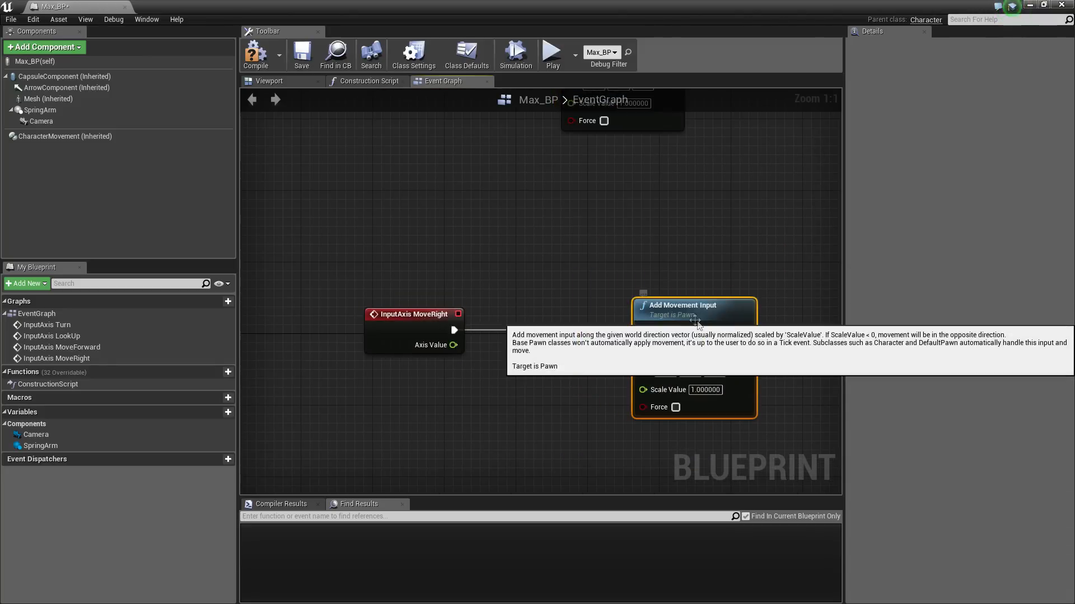
pyautogui.scroll(-3, 690, 250)
pyautogui.moveTo(688, 246); pyautogui.dragTo(667, 329, button='right')
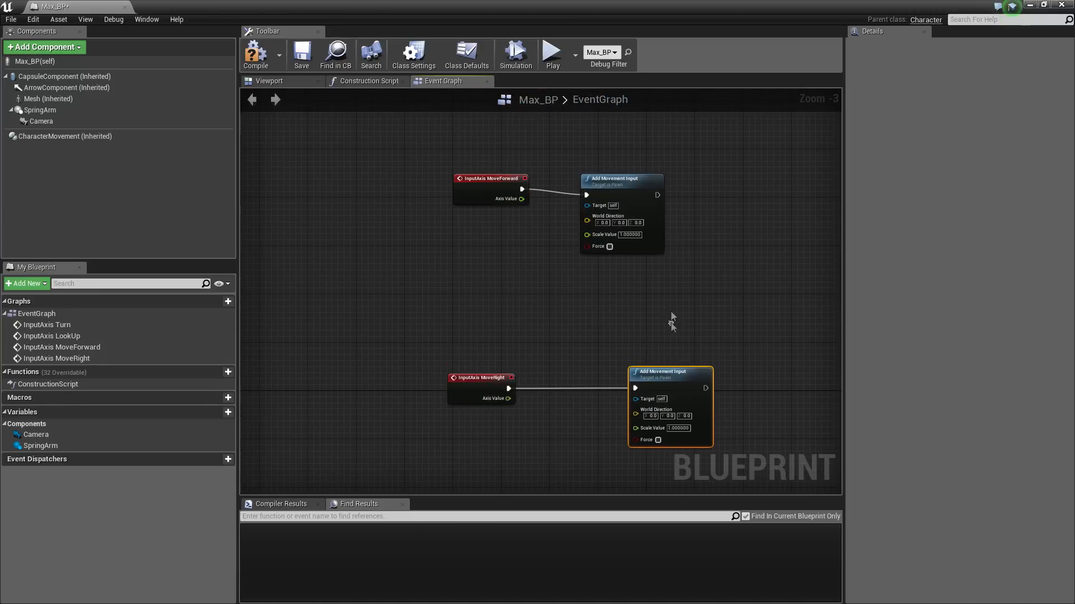
pyautogui.moveTo(636, 192); pyautogui.dragTo(666, 180)
pyautogui.scroll(2, 590, 208)
# Wire each event's Axis Value into its Add Movement Input's Scale Value
pyautogui.moveTo(624, 228); pyautogui.dragTo(546, 218)
pyautogui.moveTo(534, 277); pyautogui.dragTo(550, 181, button='right')
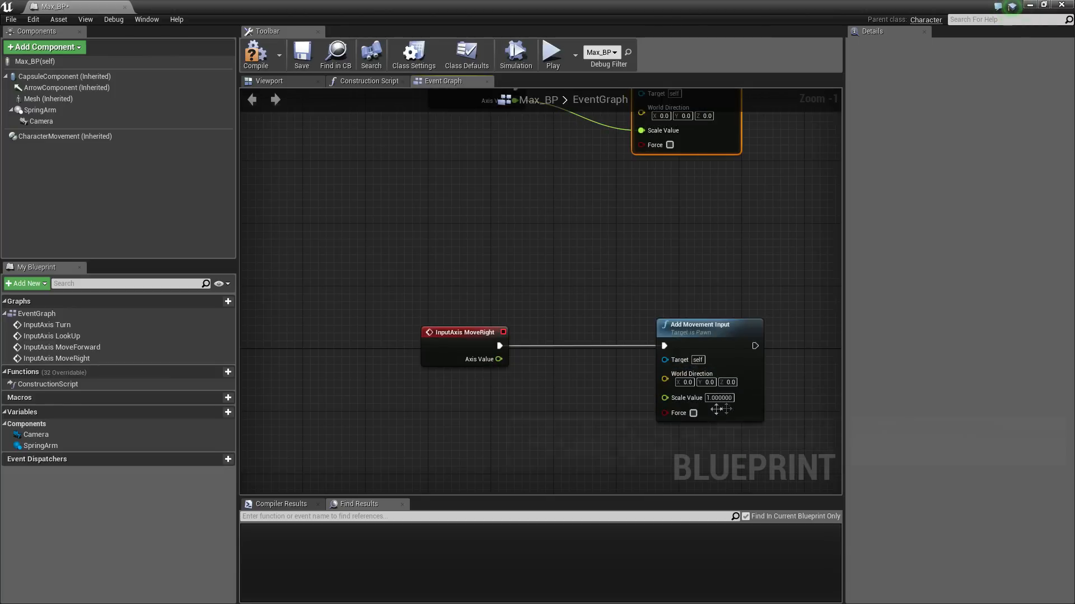
pyautogui.moveTo(665, 398); pyautogui.dragTo(499, 360)
pyautogui.moveTo(577, 277); pyautogui.dragTo(566, 314, button='right')
pyautogui.moveTo(739, 277); pyautogui.dragTo(709, 307, button='right')
pyautogui.moveTo(693, 210); pyautogui.dragTo(733, 213)
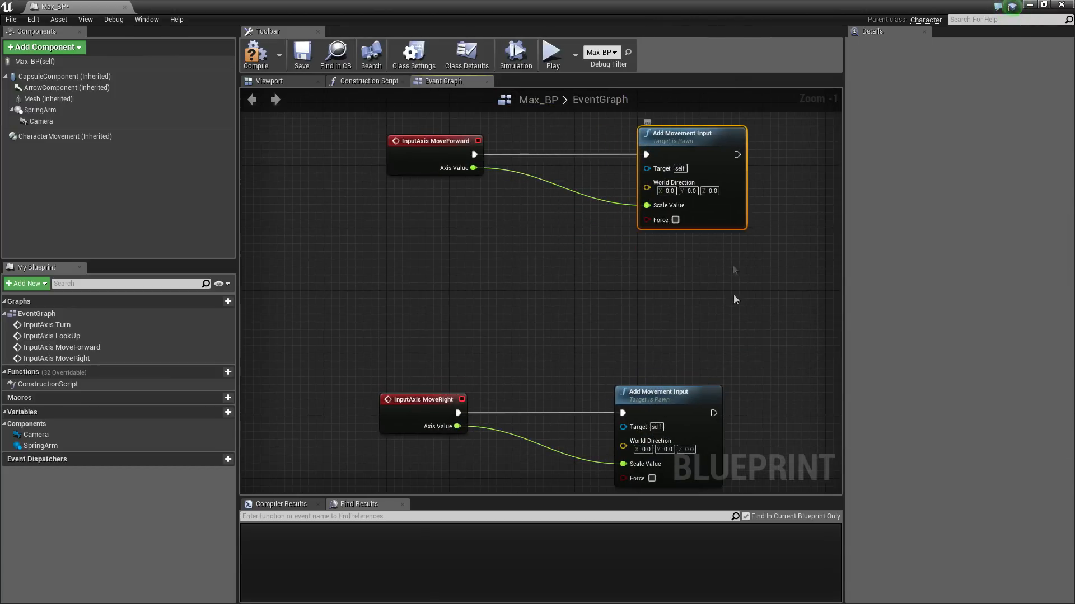
pyautogui.moveTo(724, 384); pyautogui.dragTo(707, 324, button='right')
pyautogui.moveTo(694, 337); pyautogui.dragTo(740, 345)
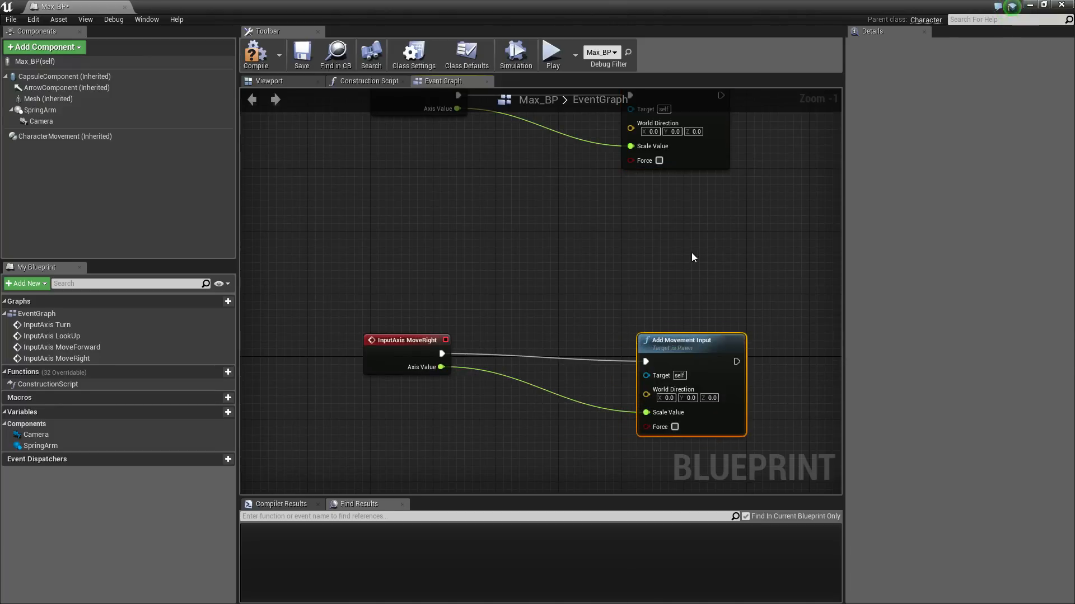
pyautogui.moveTo(690, 251); pyautogui.dragTo(756, 296, button='right')
pyautogui.scroll(1, 657, 204)
pyautogui.moveTo(658, 207); pyautogui.dragTo(683, 241, button='right')
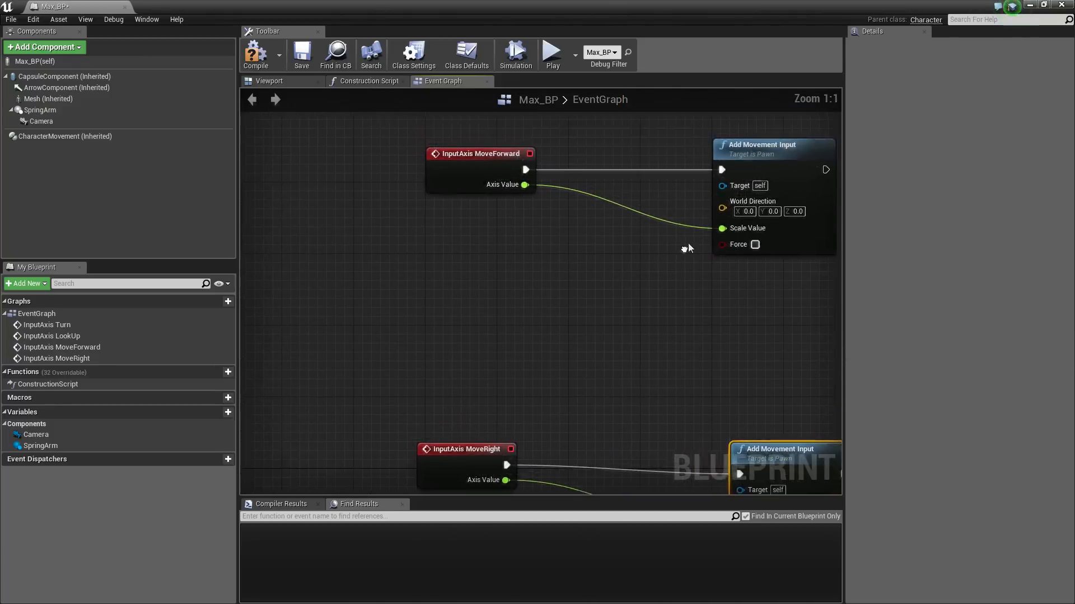
pyautogui.moveTo(725, 204); pyautogui.dragTo(681, 276)
# Feed a Get Forward Vector node into the upper Add Movement Input's World Direction
pyautogui.write('get')
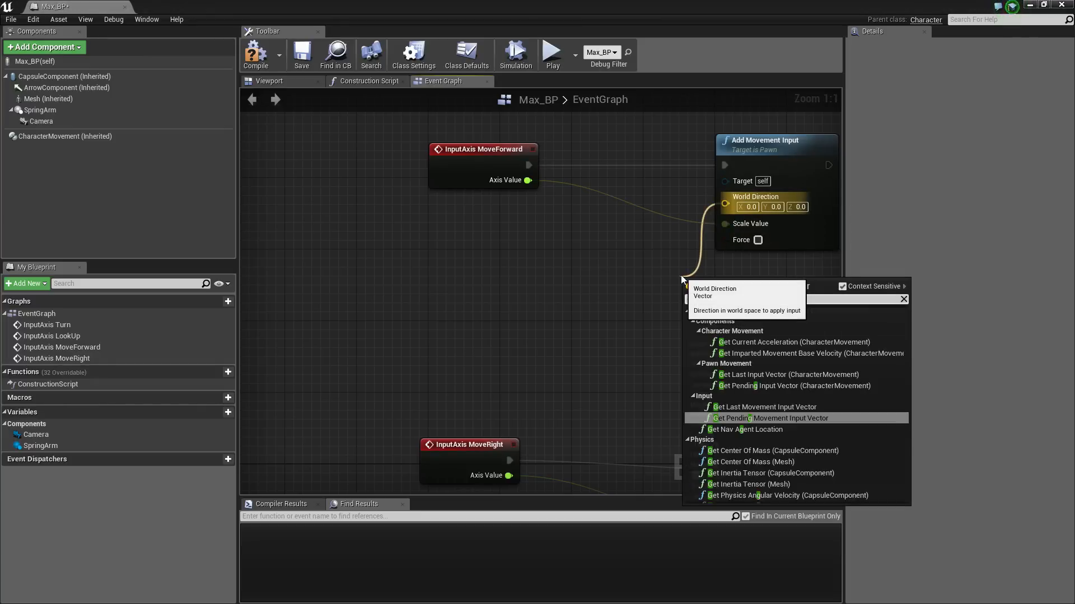
pyautogui.write(' forward')
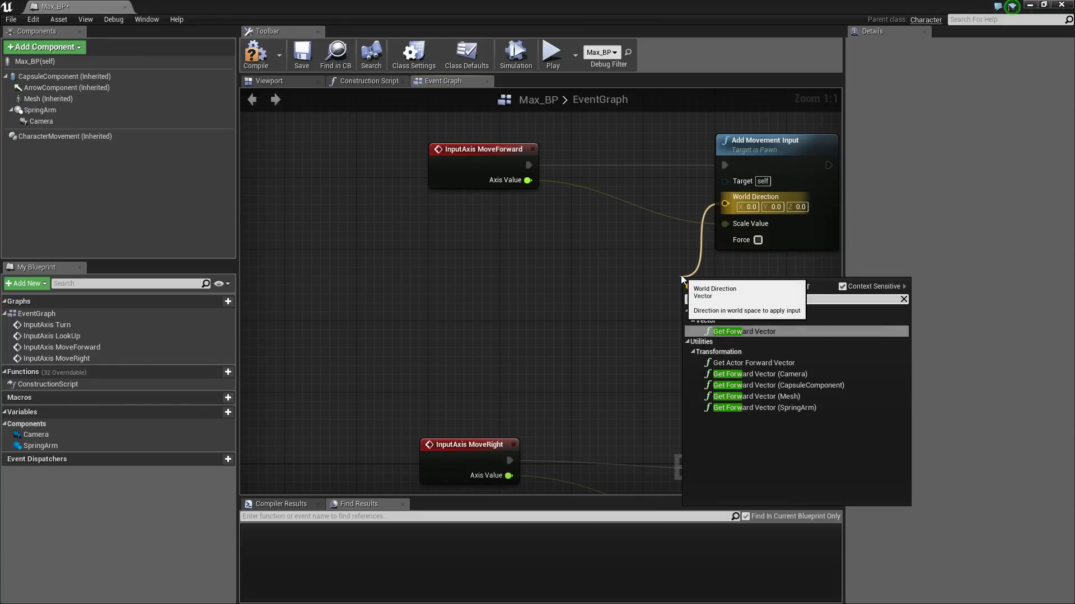
pyautogui.click(735, 334)
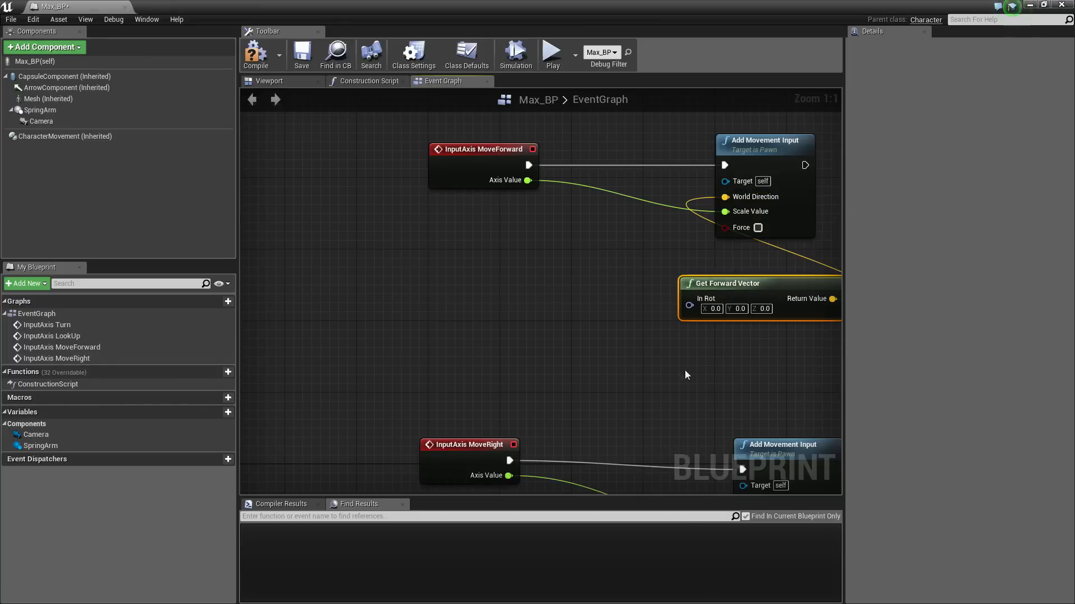
pyautogui.moveTo(751, 308); pyautogui.dragTo(718, 255, button='right')
pyautogui.moveTo(743, 238); pyautogui.dragTo(588, 221)
pyautogui.moveTo(643, 364); pyautogui.dragTo(660, 288, button='right')
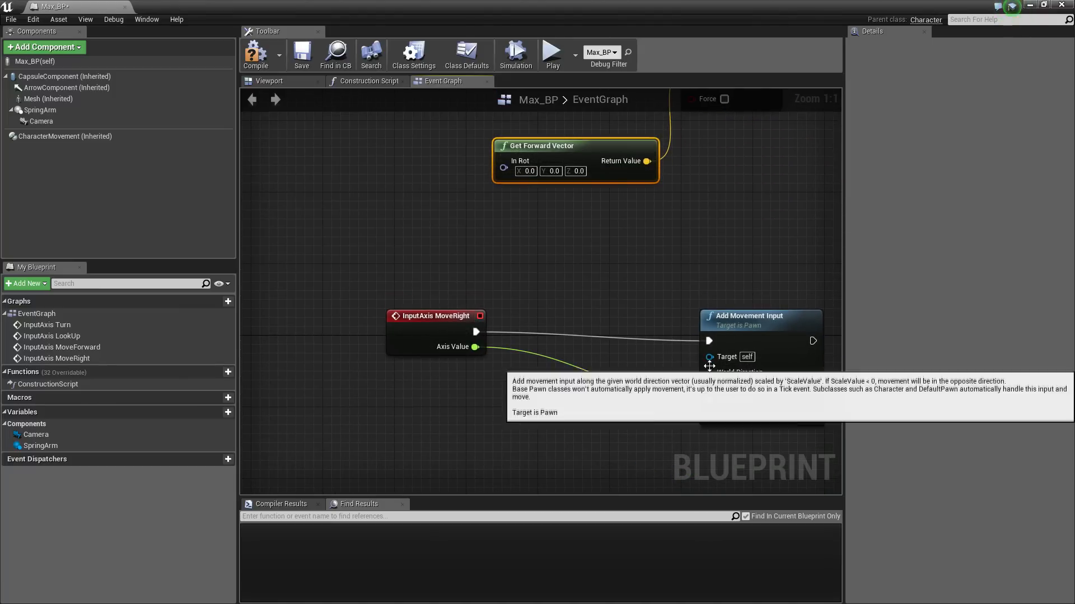
# Feed a Get Right Vector into the lower World Direction and arrange the movement nodes
pyautogui.moveTo(709, 379); pyautogui.dragTo(629, 277)
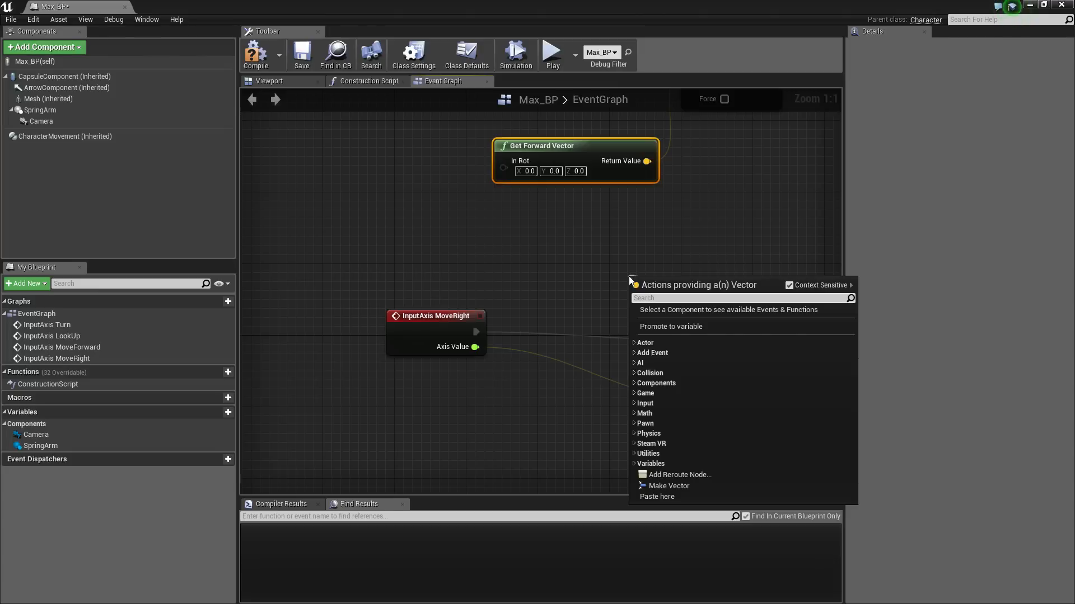
pyautogui.write('get right')
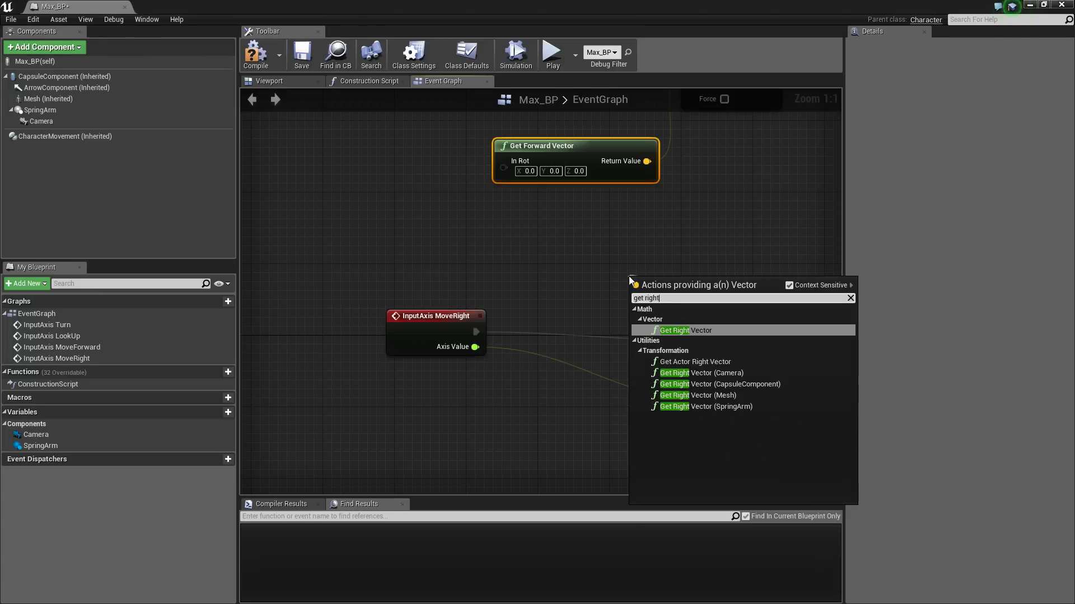
pyautogui.click(684, 331)
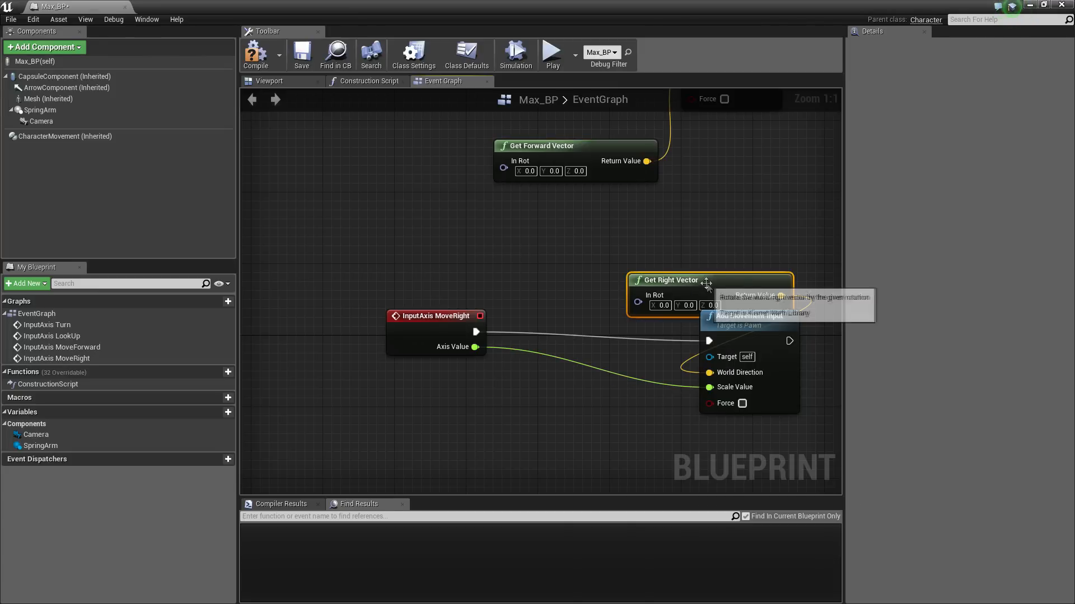
pyautogui.moveTo(707, 279); pyautogui.dragTo(572, 206)
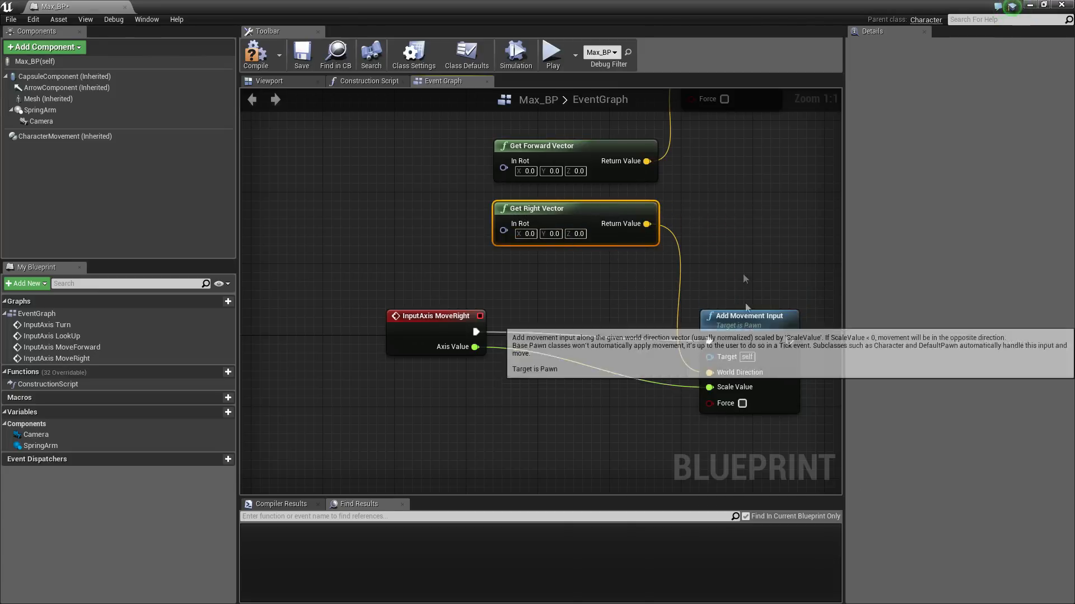
pyautogui.moveTo(726, 147); pyautogui.dragTo(745, 228, button='right')
pyautogui.scroll(-2, 745, 228)
pyautogui.moveTo(614, 311); pyautogui.dragTo(656, 318, button='right')
pyautogui.scroll(-2, 543, 167)
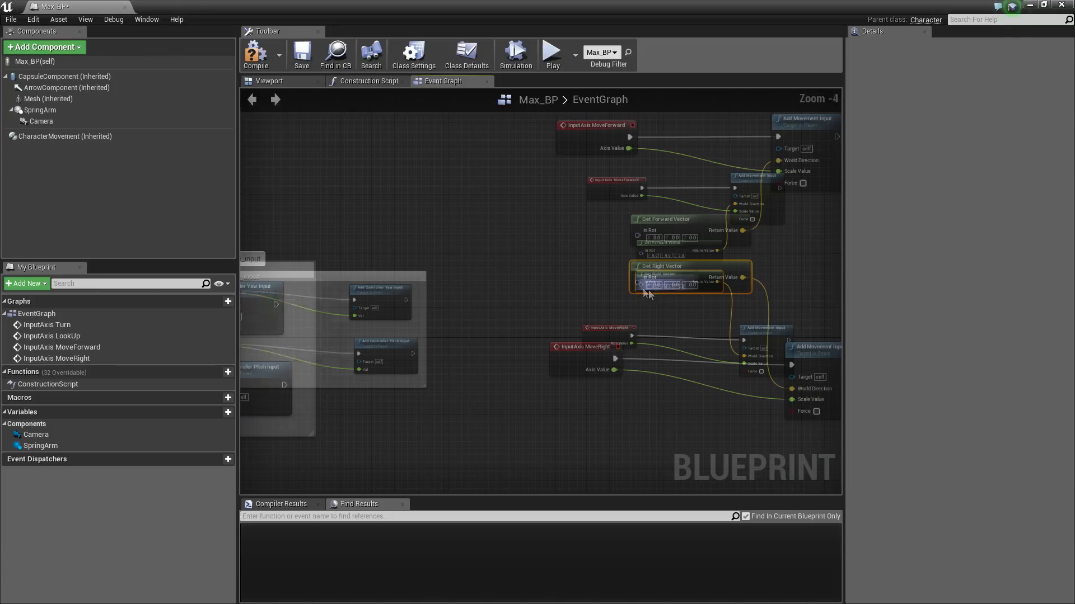
pyautogui.moveTo(778, 390); pyautogui.dragTo(776, 386)
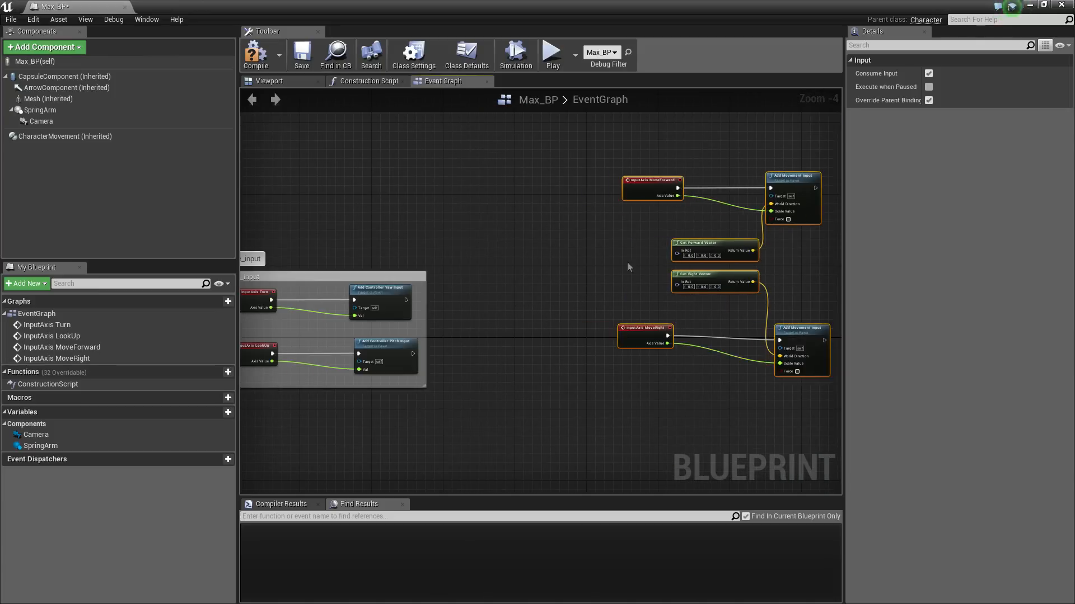
pyautogui.moveTo(765, 330); pyautogui.dragTo(580, 308, button='right')
pyautogui.scroll(4, 501, 255)
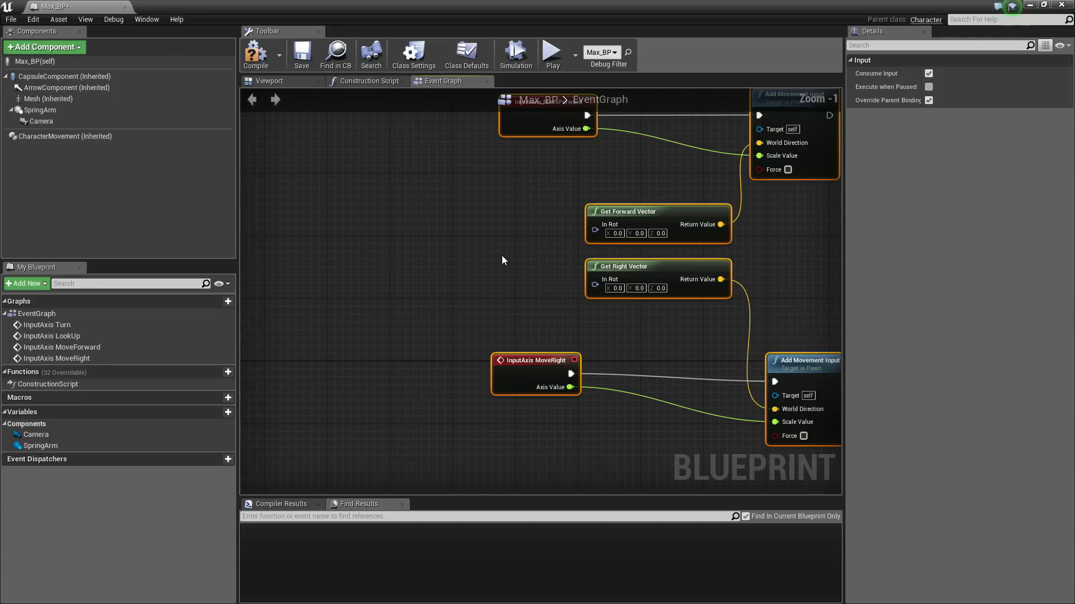
pyautogui.click(482, 247)
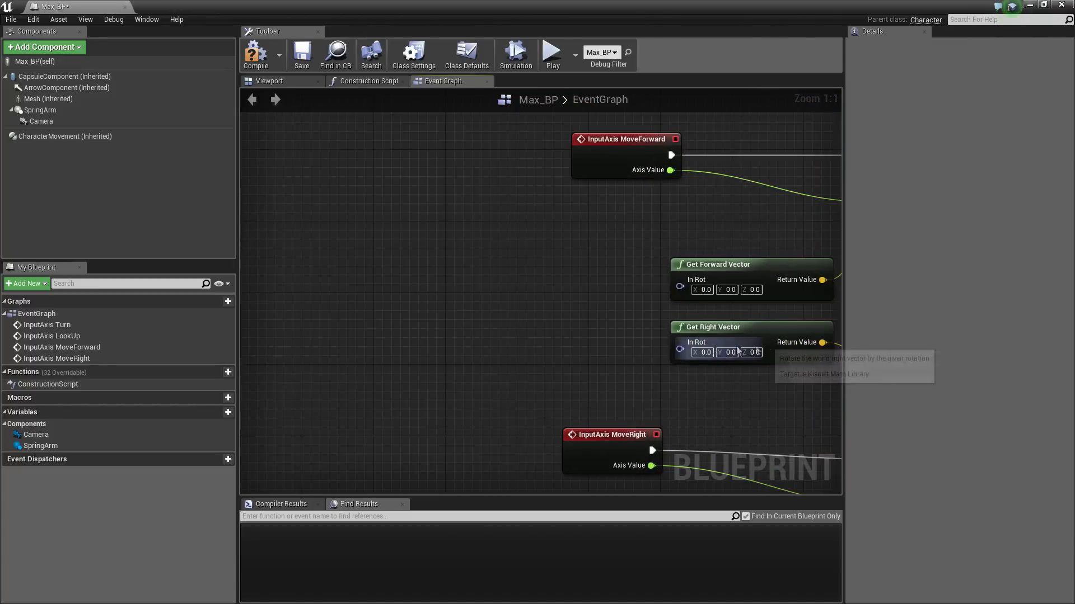
# Add a Make Rotator driving the In Rot of Get Right Vector and Get Forward Vector
pyautogui.moveTo(680, 349); pyautogui.dragTo(580, 296)
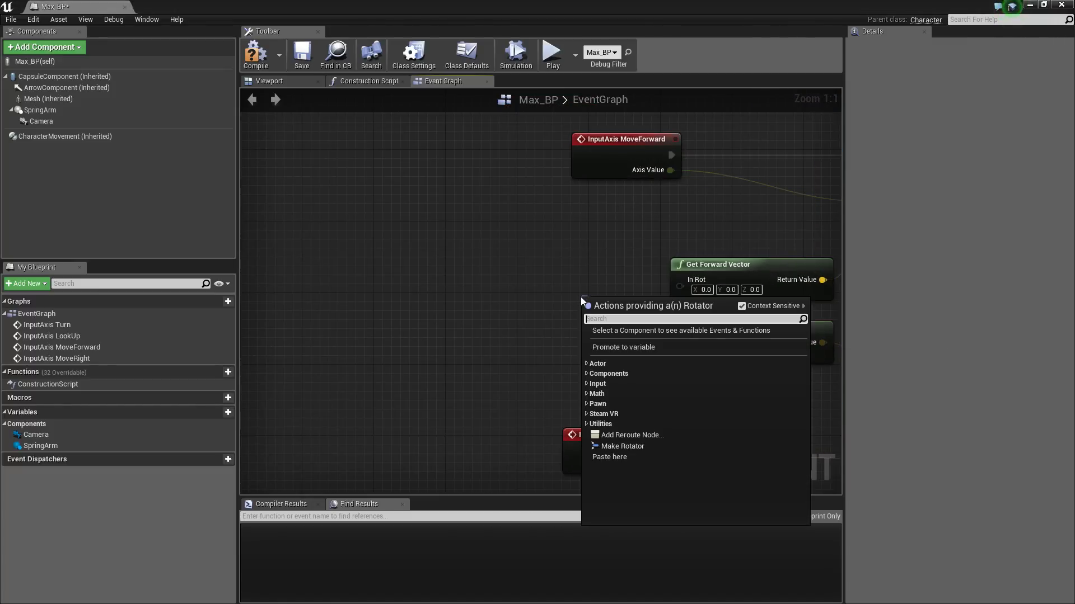
pyautogui.write('make ro')
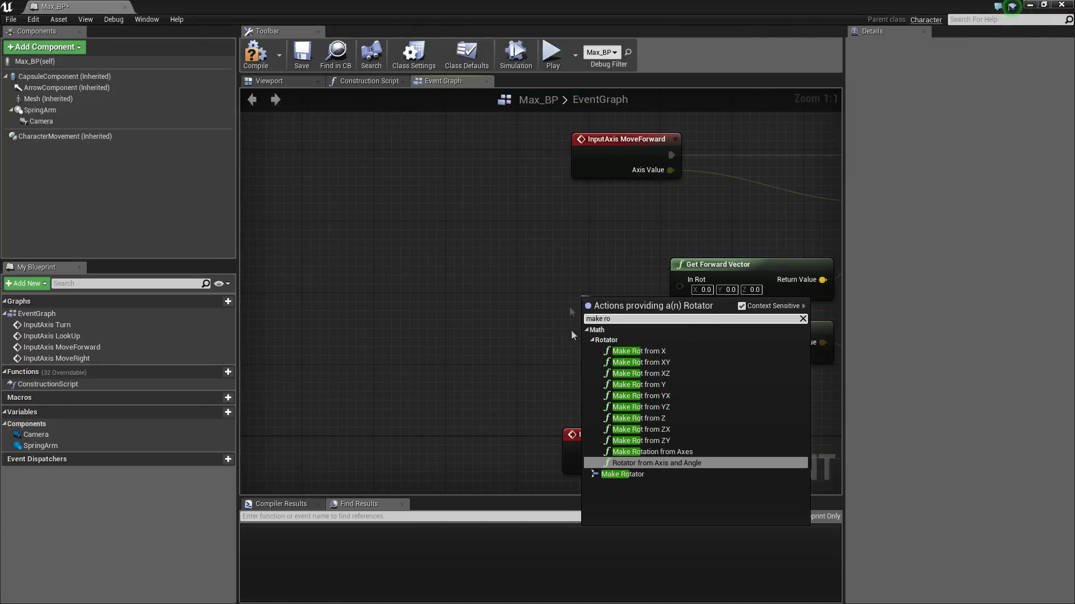
pyautogui.click(624, 474)
pyautogui.moveTo(662, 315); pyautogui.dragTo(546, 276)
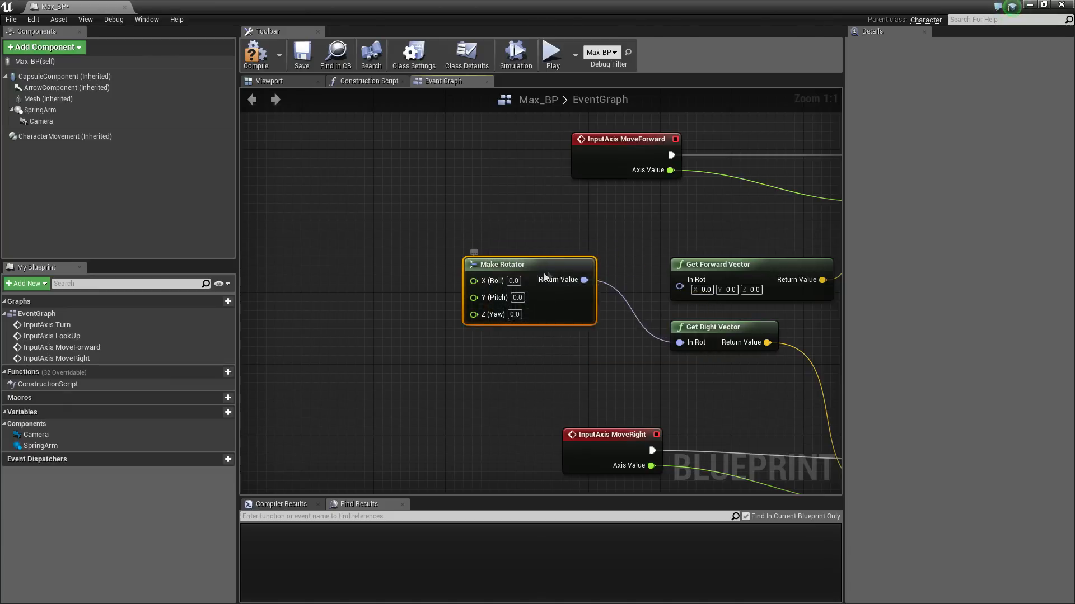
pyautogui.moveTo(678, 287); pyautogui.dragTo(679, 286)
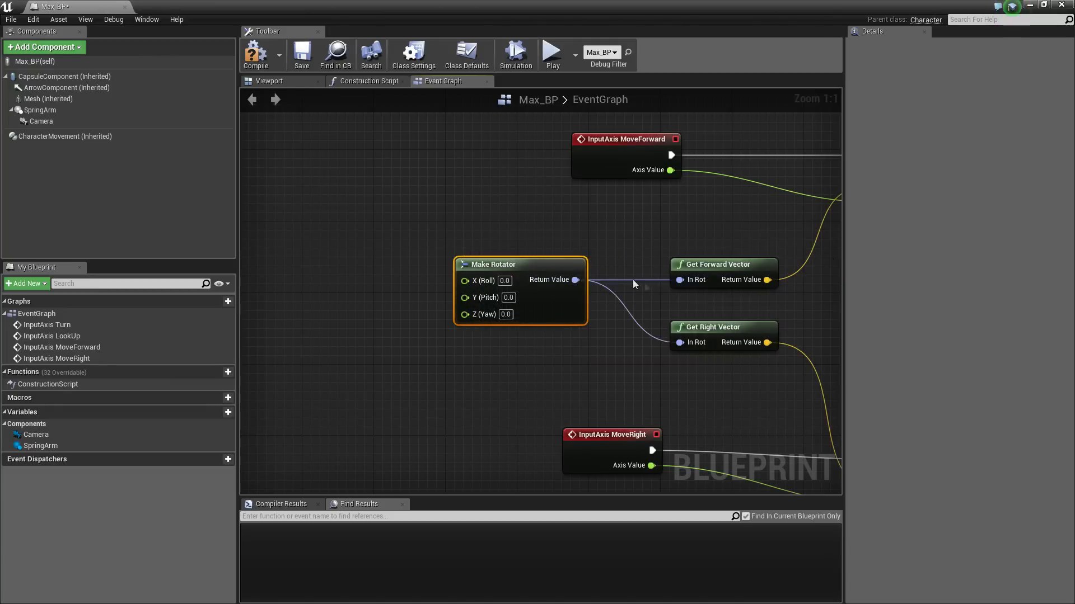
# Add a Break Rotator and link its Yaw to Make Rotator's Yaw
pyautogui.moveTo(489, 237); pyautogui.dragTo(562, 284, button='right')
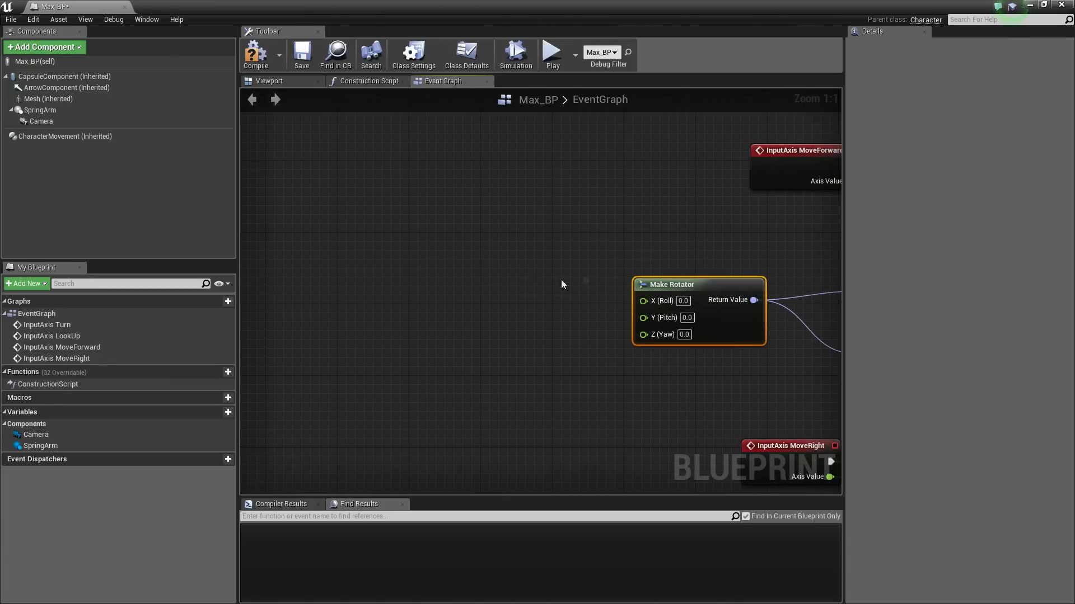
pyautogui.rightClick(479, 281)
pyautogui.write('break ro')
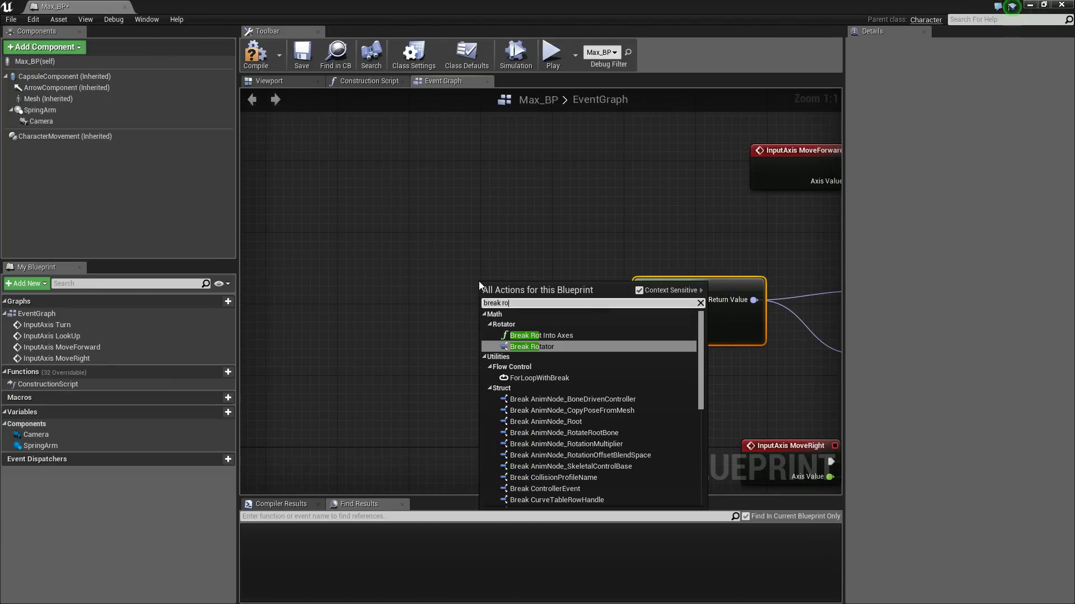
pyautogui.click(528, 347)
pyautogui.moveTo(550, 327); pyautogui.dragTo(486, 334)
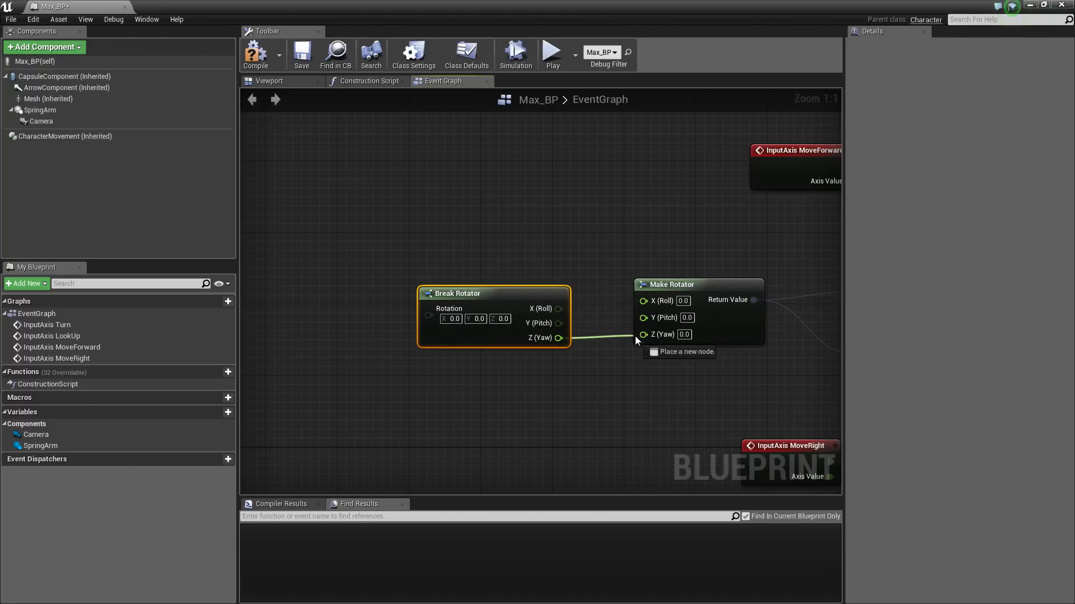
pyautogui.moveTo(638, 336); pyautogui.dragTo(643, 334)
pyautogui.moveTo(540, 286); pyautogui.dragTo(558, 286)
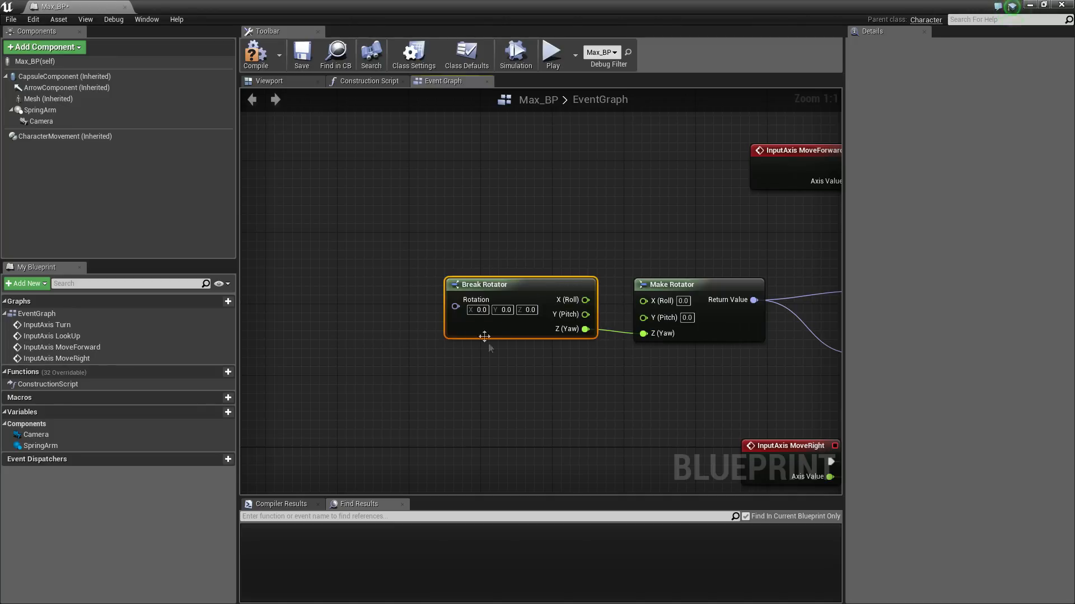
# Feed Get Control Rotation into Break Rotator and save Max_BP
pyautogui.moveTo(446, 308); pyautogui.dragTo(618, 329, button='right')
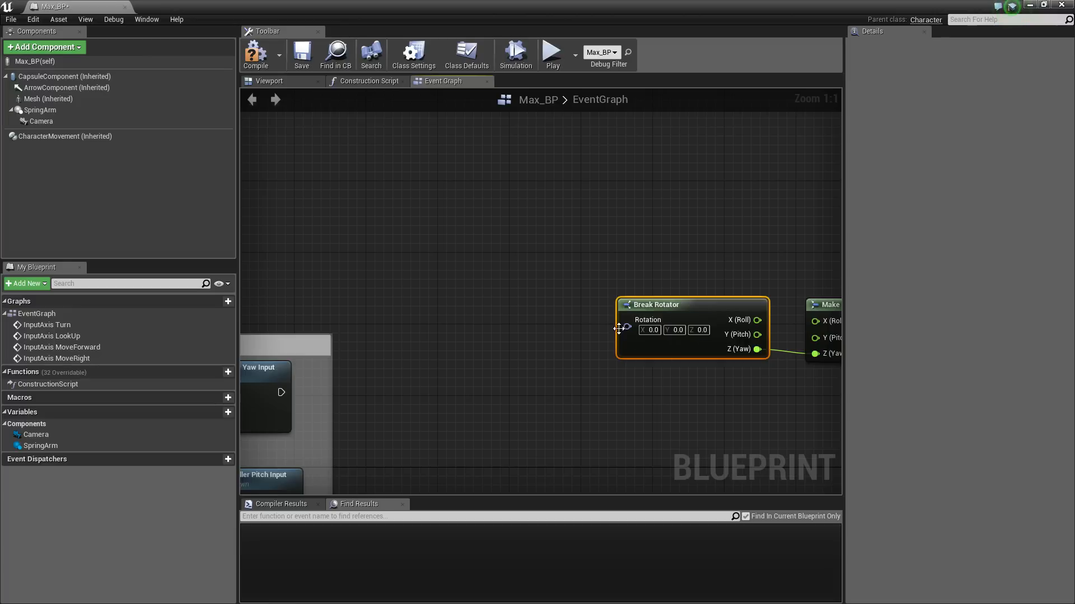
pyautogui.moveTo(526, 293); pyautogui.dragTo(515, 285)
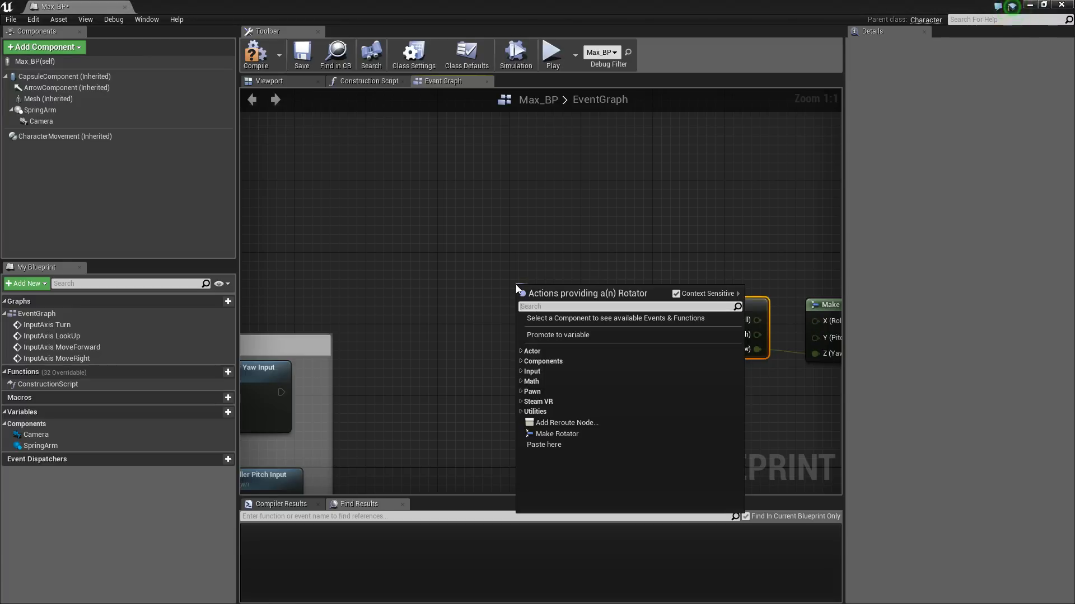
pyautogui.write('get contr')
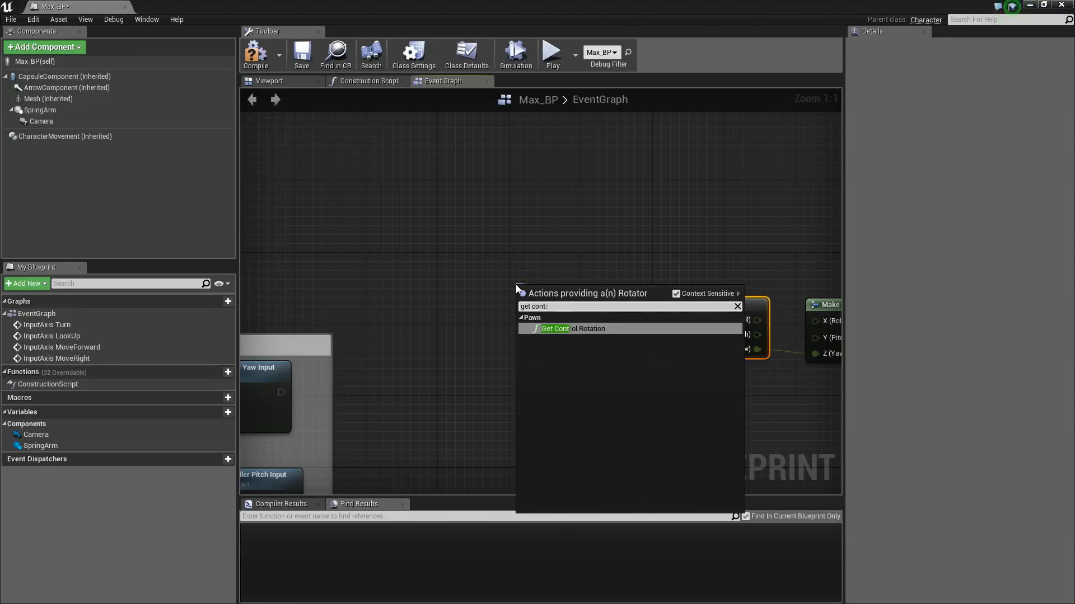
pyautogui.click(562, 329)
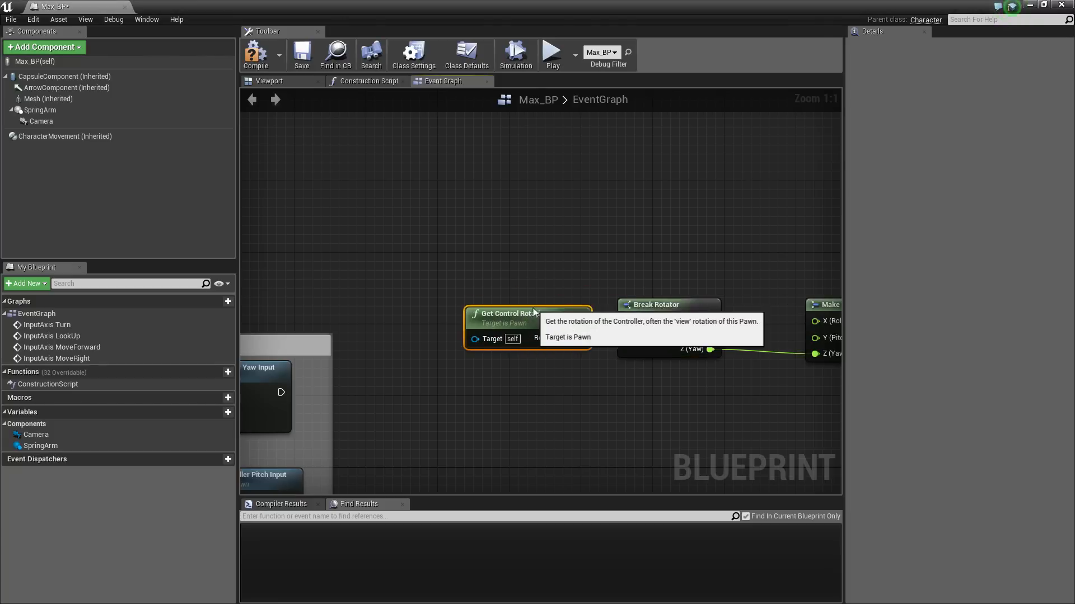
pyautogui.click(302, 63)
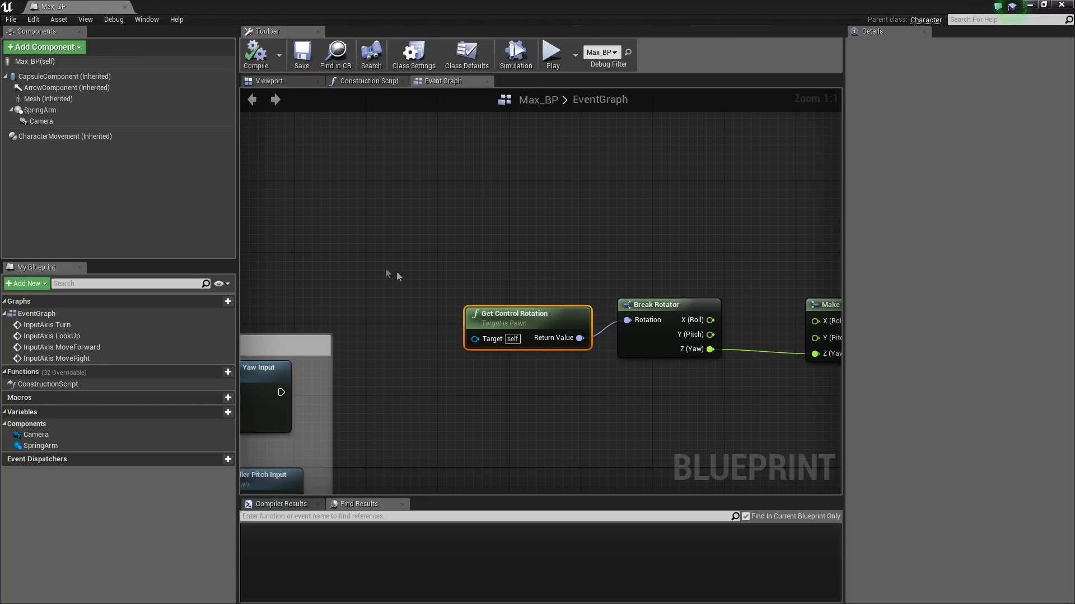
pyautogui.click(1028, 6)
pyautogui.click(607, 52)
pyautogui.press('w')
pyautogui.press('w')
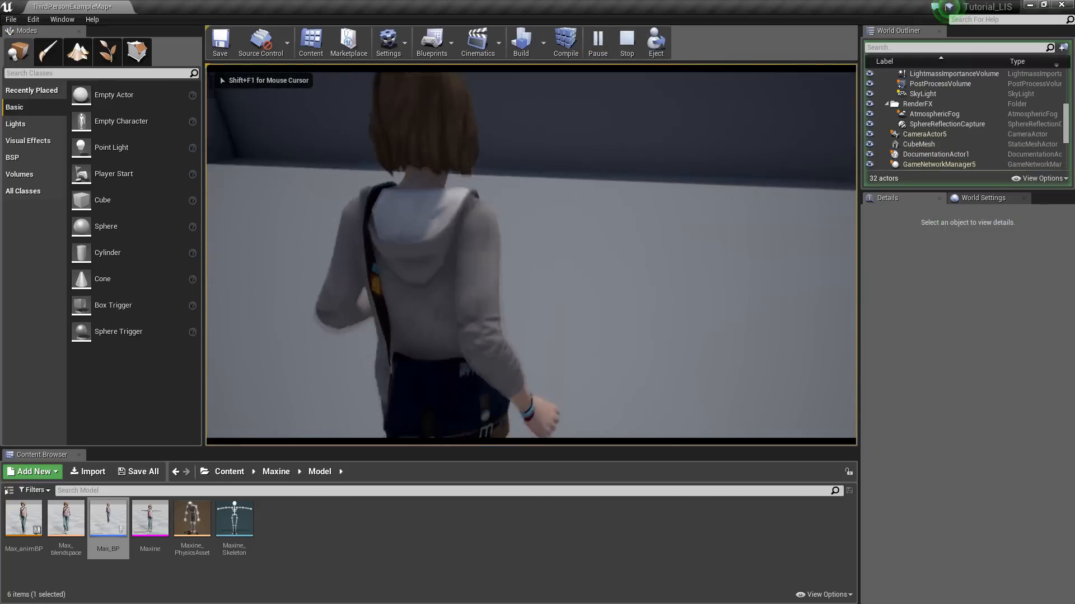
pyautogui.press('w')
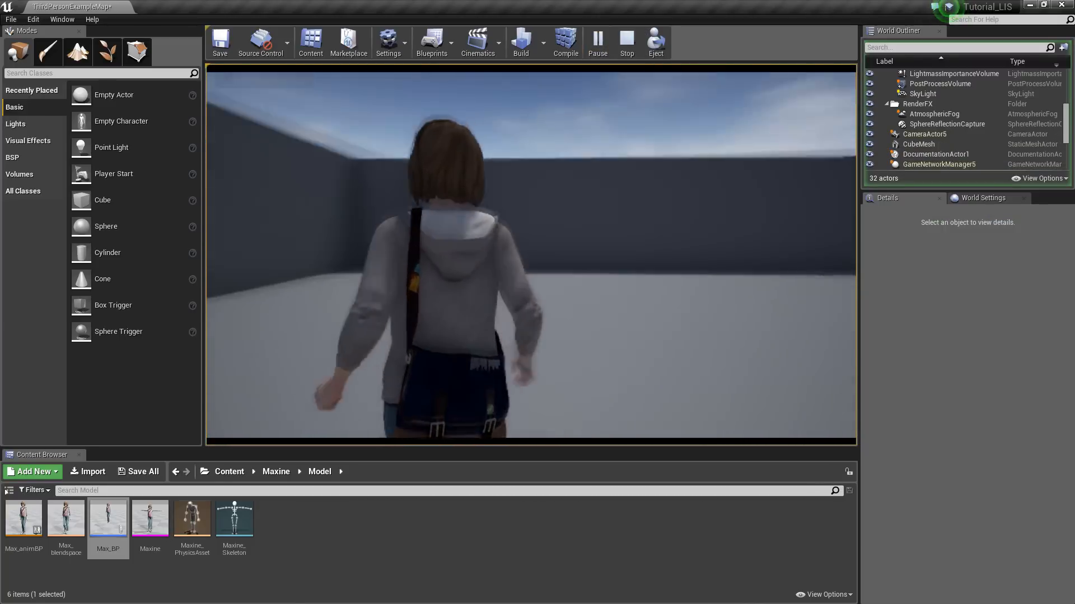
pyautogui.press('w')
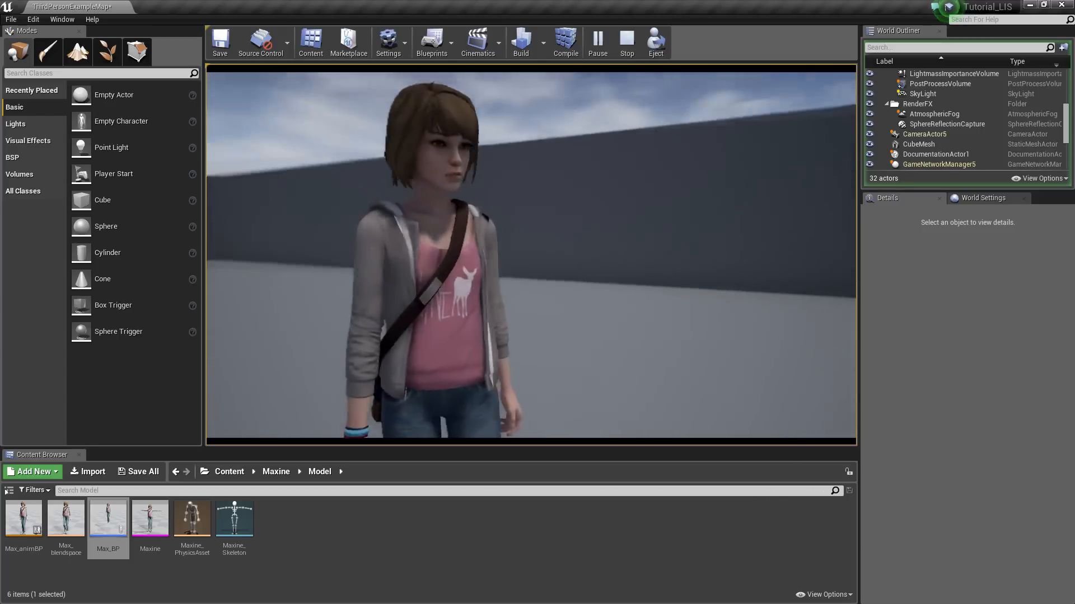
pyautogui.press('w')
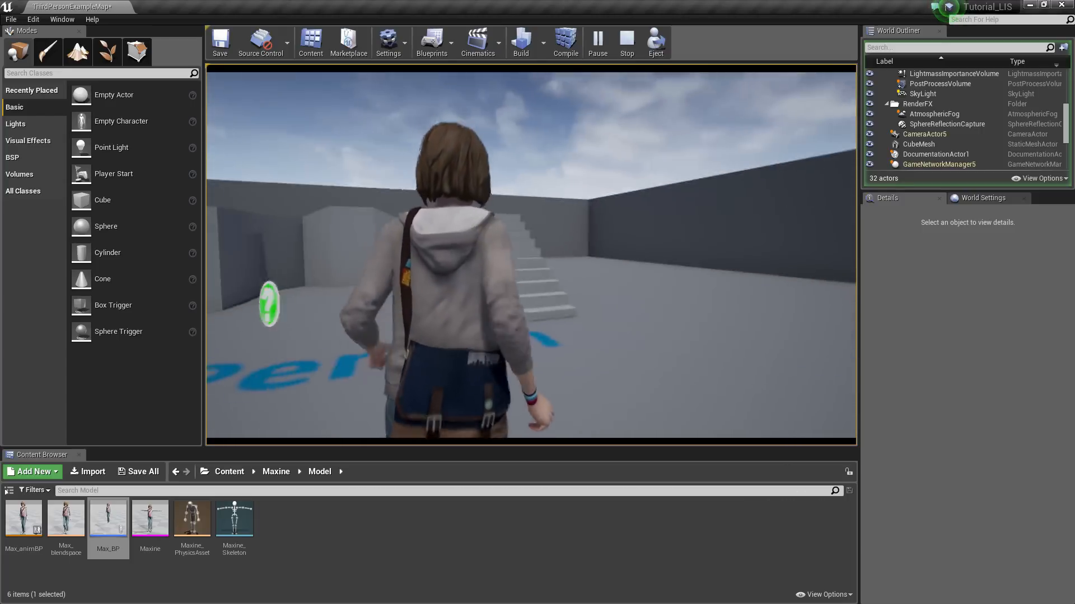
pyautogui.press('Escape')
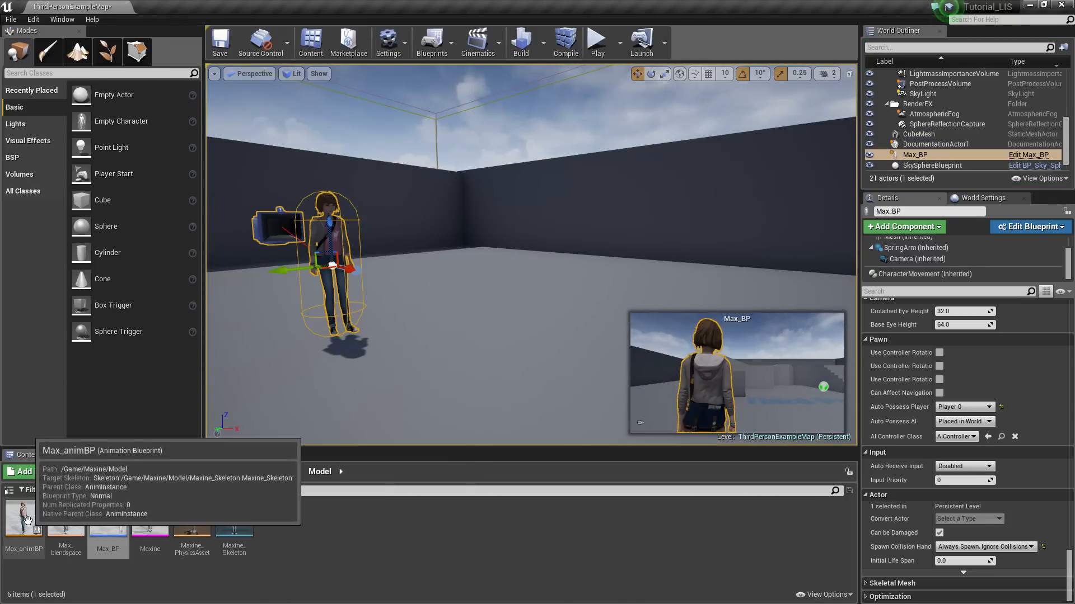
# Open Max_blendspace to check its walking speeds, then show Max_BP's component Viewport
pyautogui.doubleClick(73, 528)
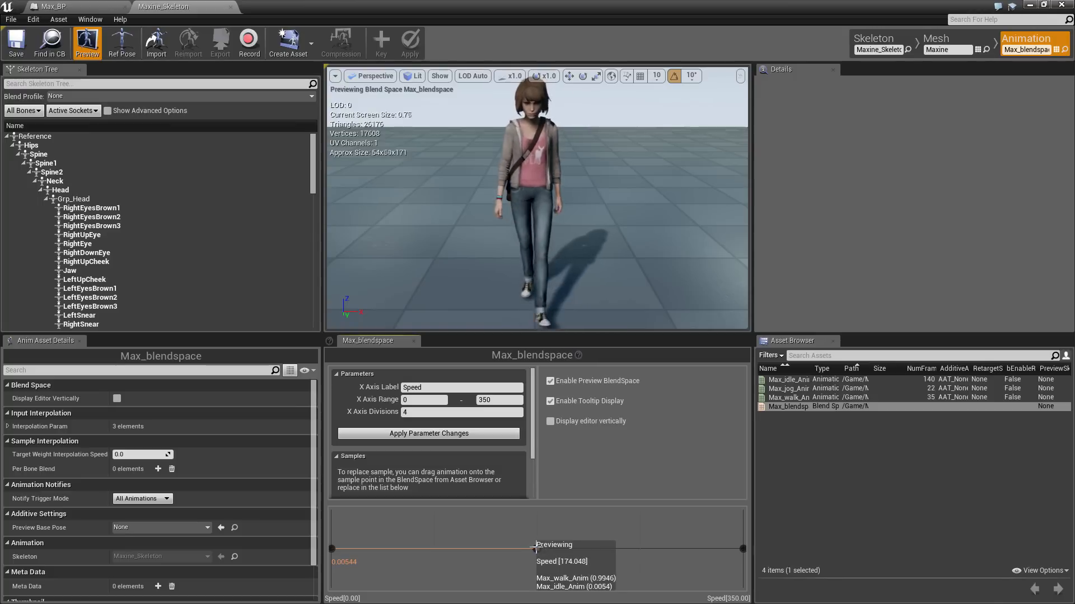
pyautogui.click(89, 6)
pyautogui.click(280, 81)
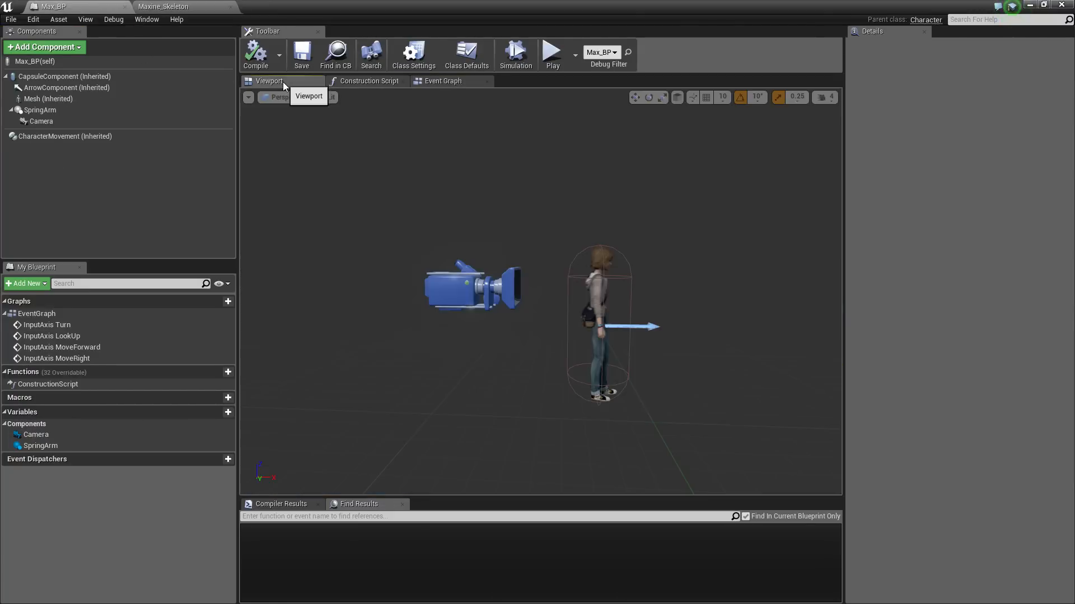
# Set CharacterMovement's Max Walk Speed to 175, compile Max_BP, and return to the level
pyautogui.click(76, 137)
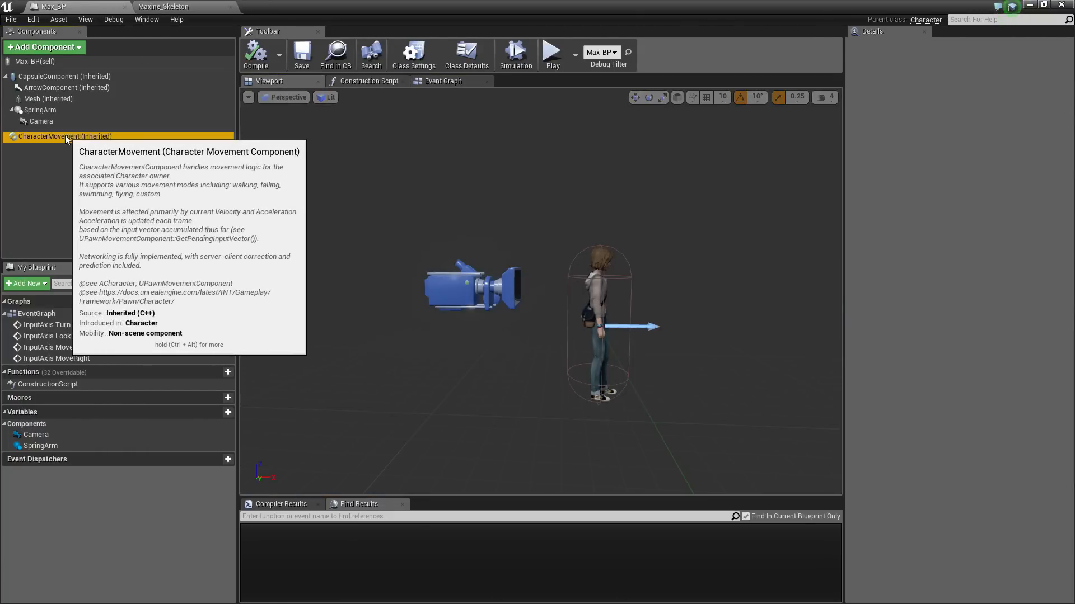
pyautogui.scroll(-3, 1008, 354)
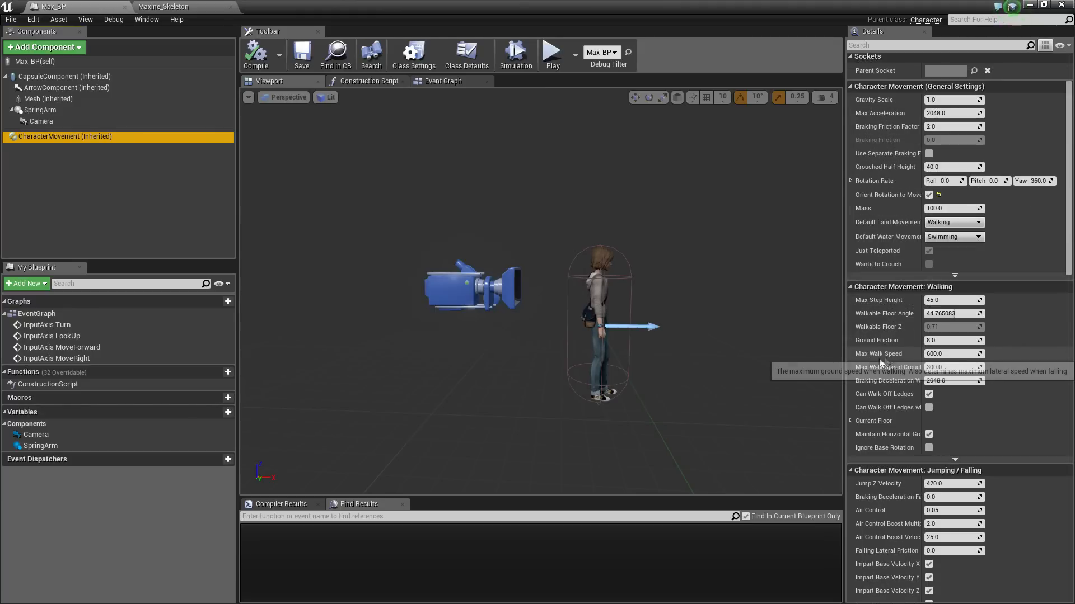
pyautogui.click(946, 354)
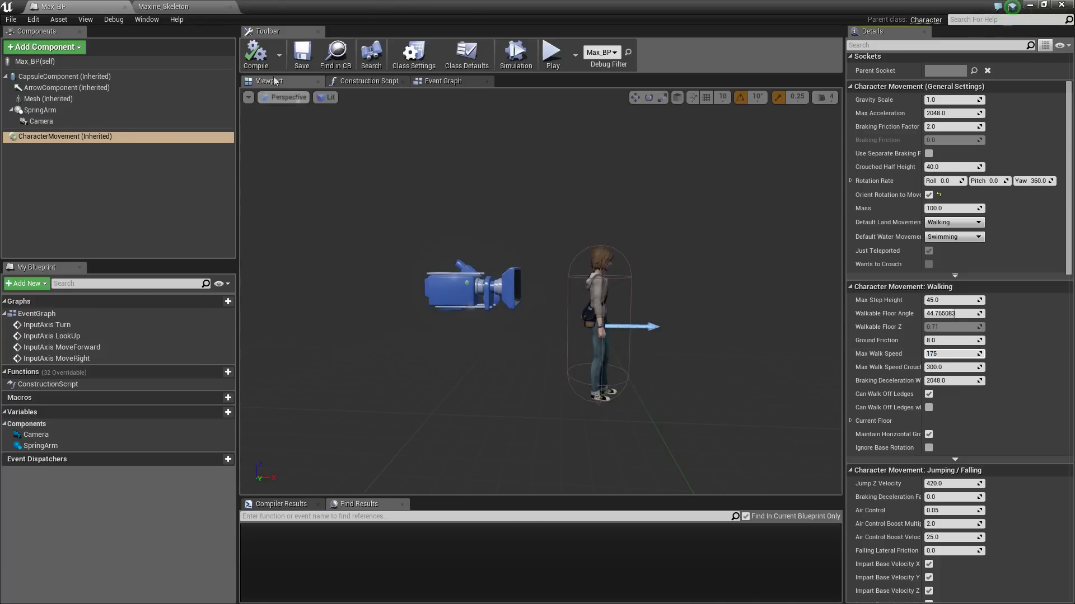
pyautogui.click(256, 56)
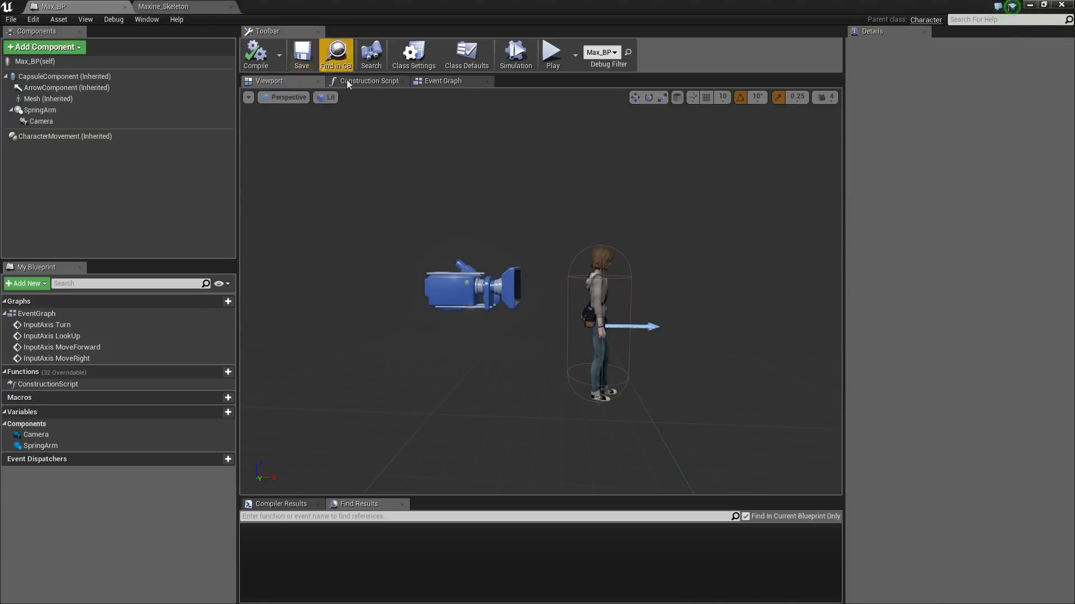
pyautogui.click(1030, 5)
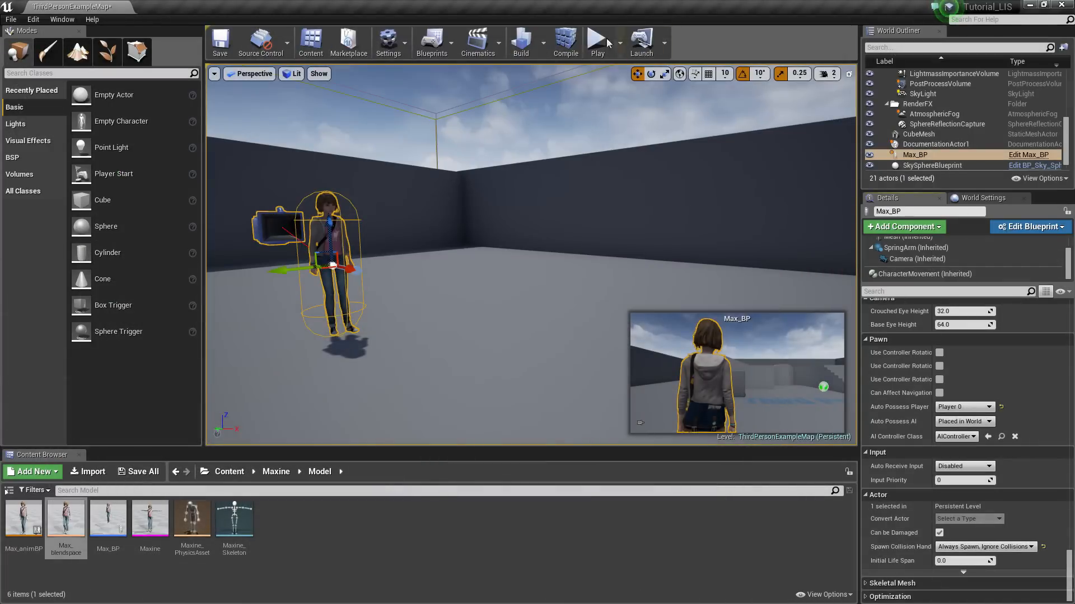
pyautogui.click(599, 43)
pyautogui.press('w')
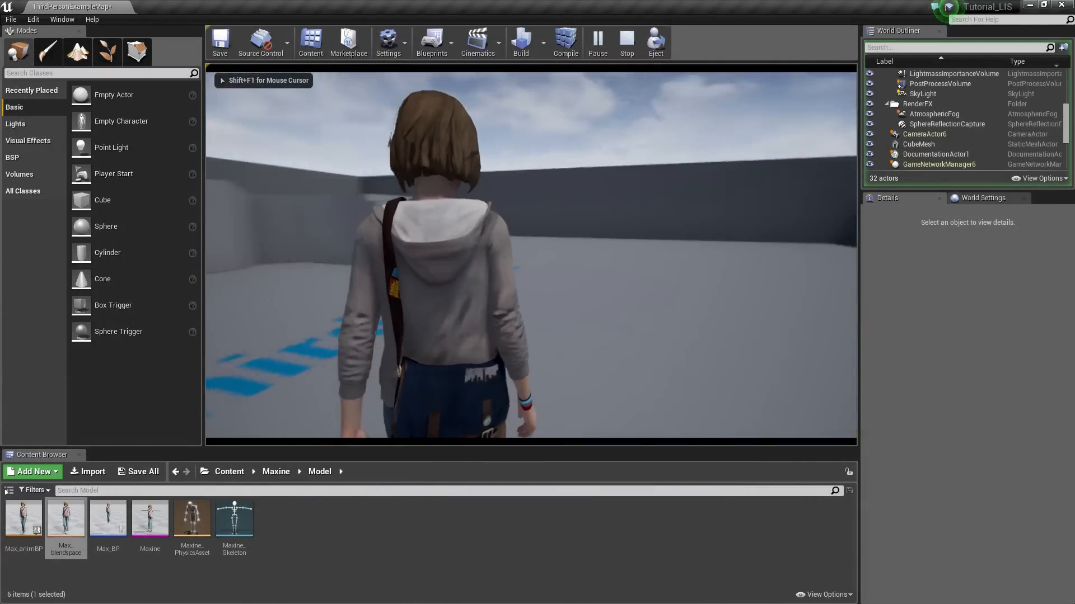
pyautogui.press('w')
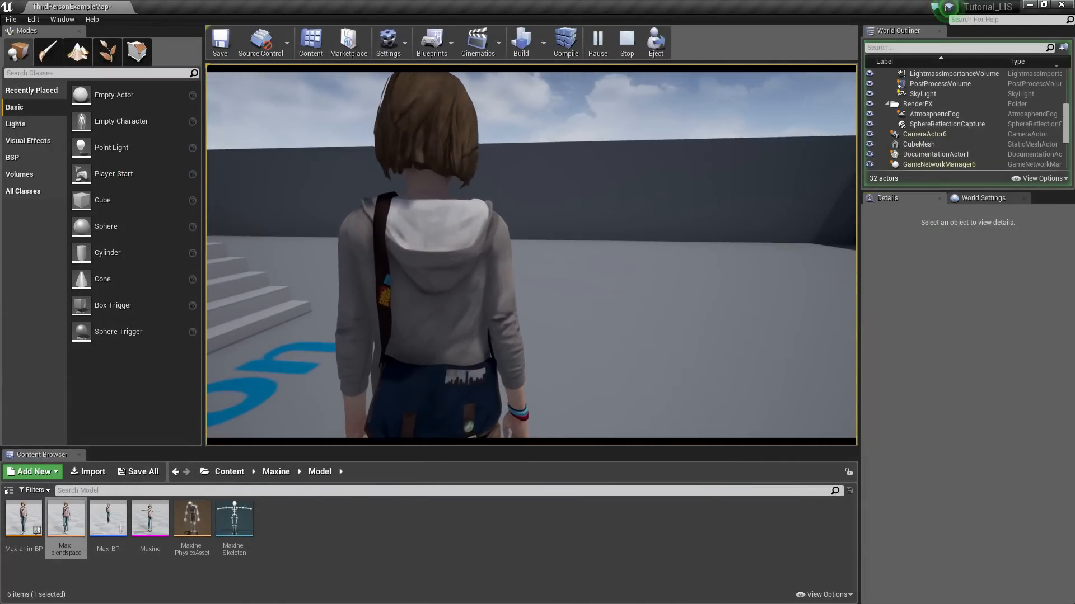
pyautogui.press('Escape')
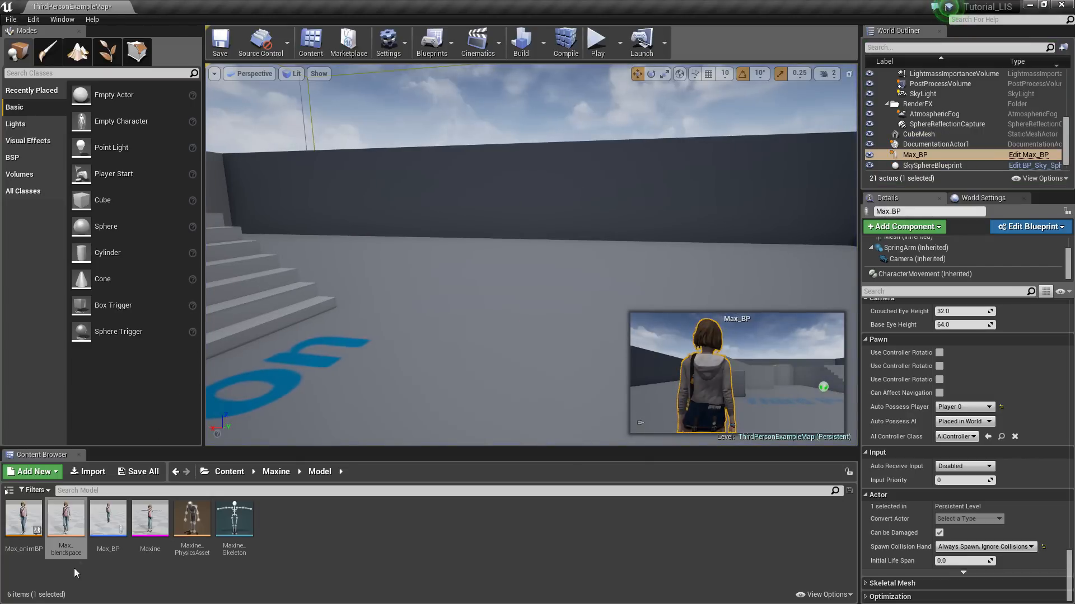
pyautogui.doubleClick(104, 529)
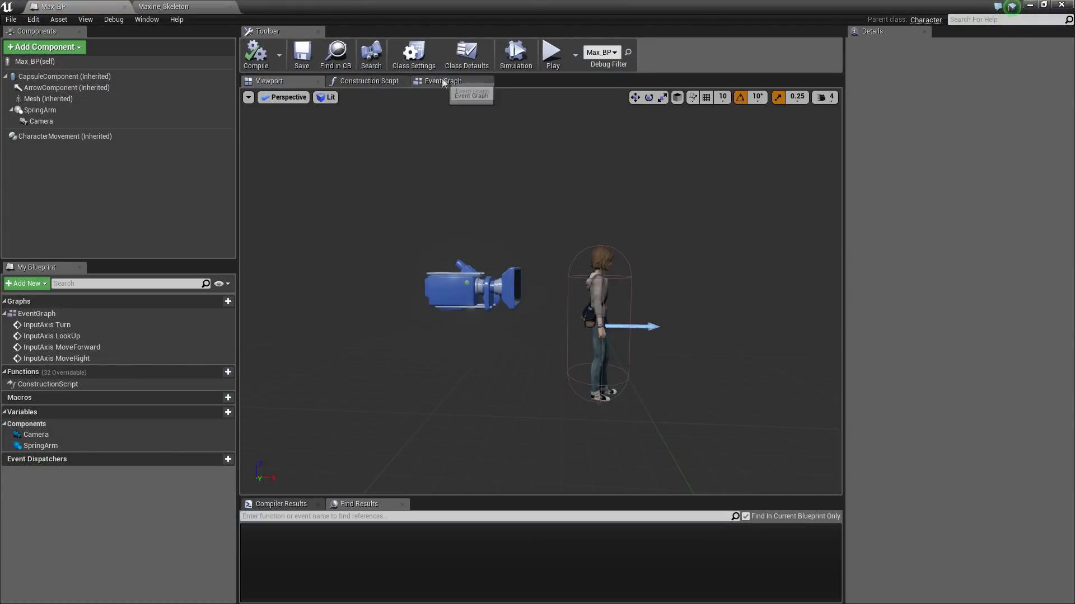
# Wrap the movement nodes in Max_BP's Event Graph in a comment box named Movement
pyautogui.click(440, 82)
pyautogui.scroll(-7, 348, 286)
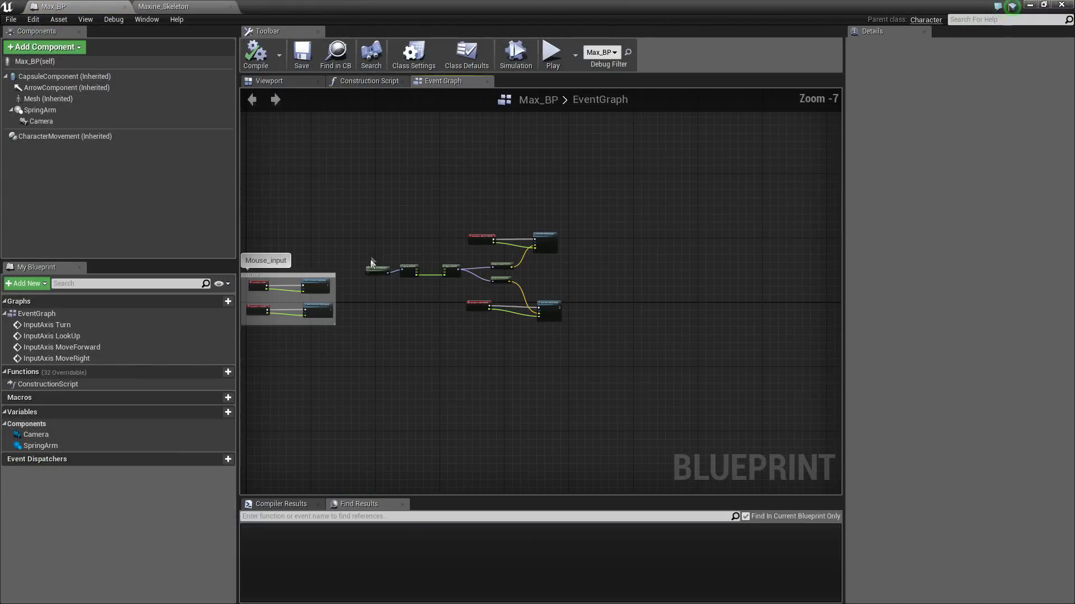
pyautogui.moveTo(353, 222); pyautogui.dragTo(580, 332)
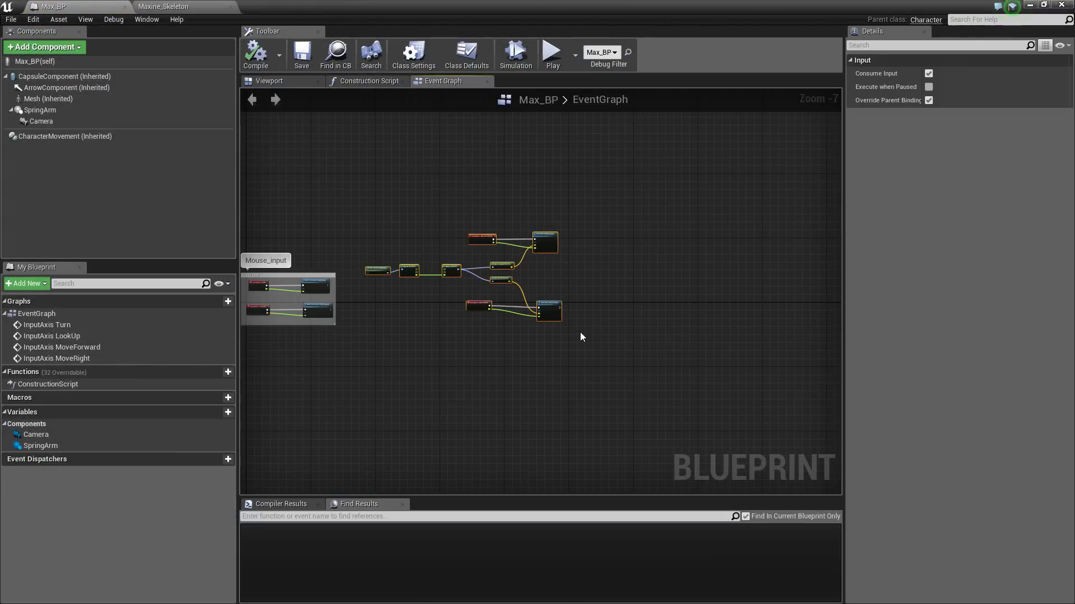
pyautogui.press('c')
pyautogui.scroll(3, 438, 265)
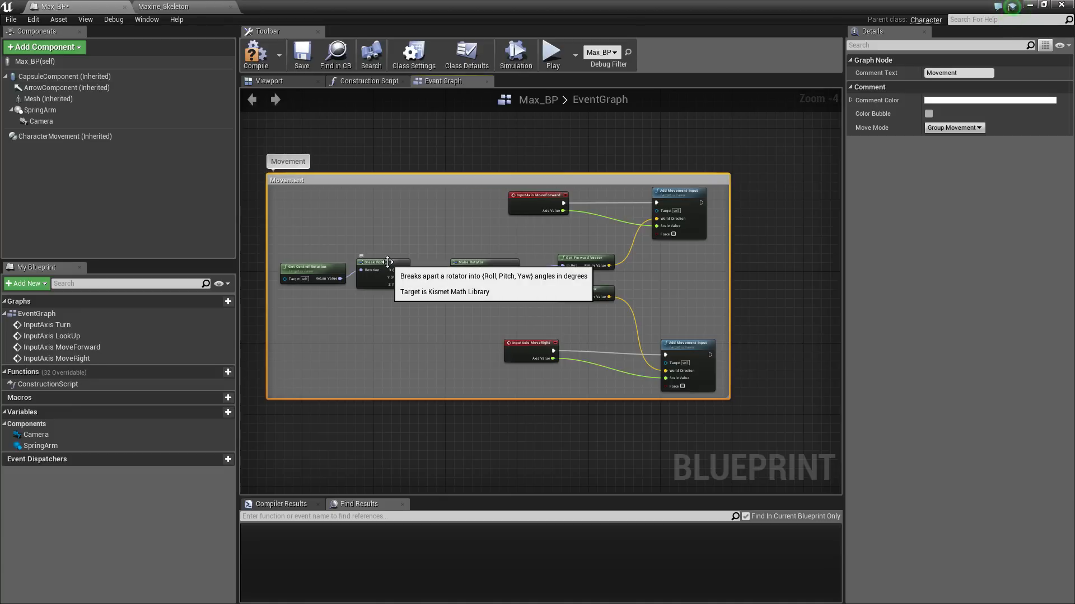
# Pan the graph to frame the Movement and Mouse_input groups, with empty space right of Movement
pyautogui.moveTo(316, 174); pyautogui.dragTo(361, 171, button='right')
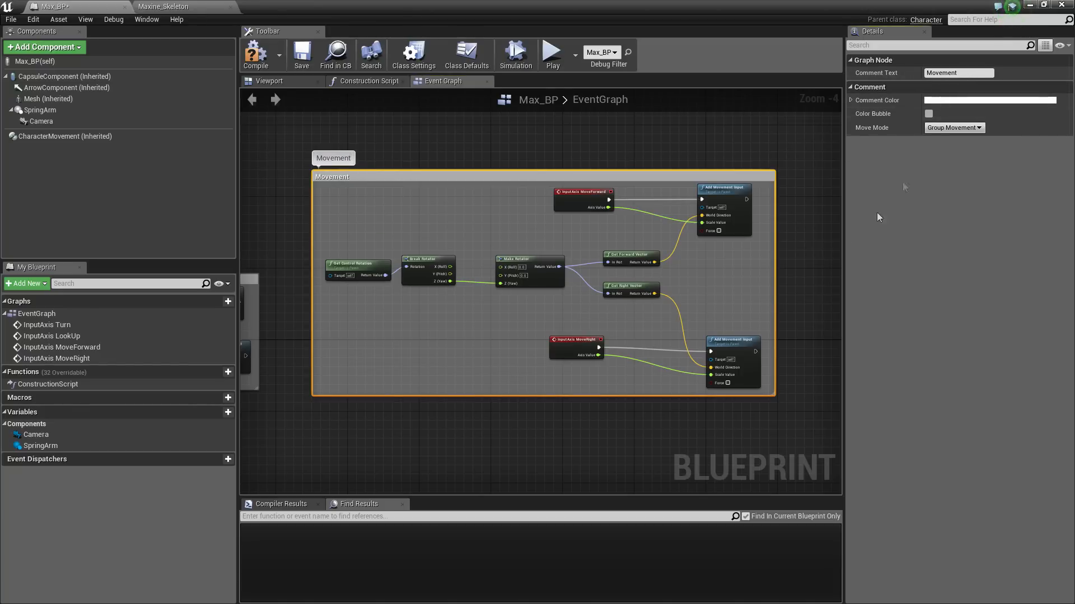
pyautogui.moveTo(816, 248); pyautogui.dragTo(752, 140, button='right')
pyautogui.scroll(-3, 750, 218)
pyautogui.moveTo(771, 290); pyautogui.dragTo(706, 291, button='right')
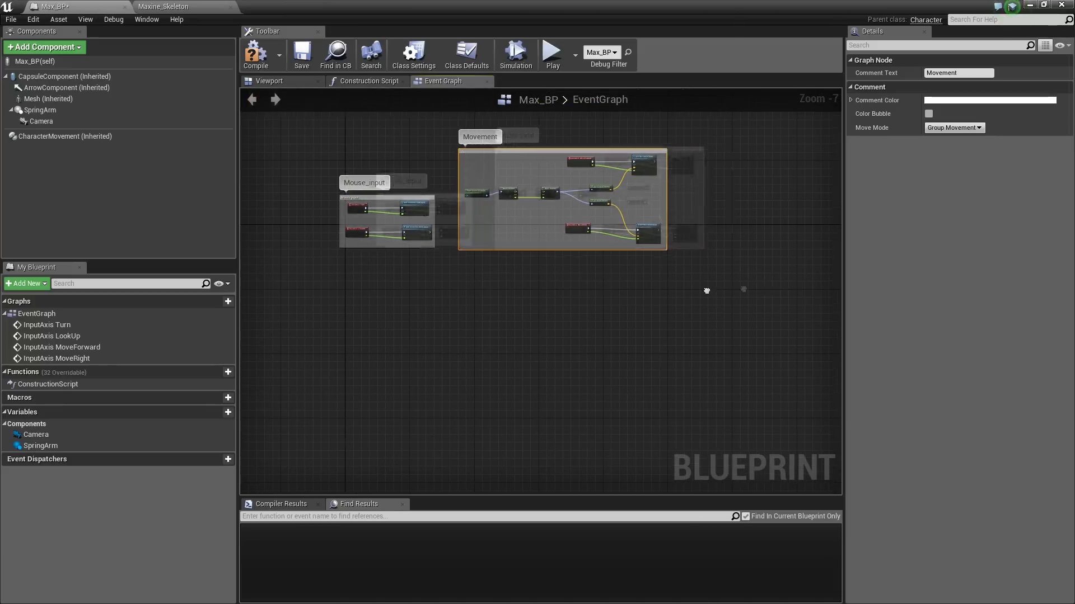
pyautogui.scroll(5, 669, 224)
pyautogui.moveTo(669, 221); pyautogui.dragTo(573, 213, button='right')
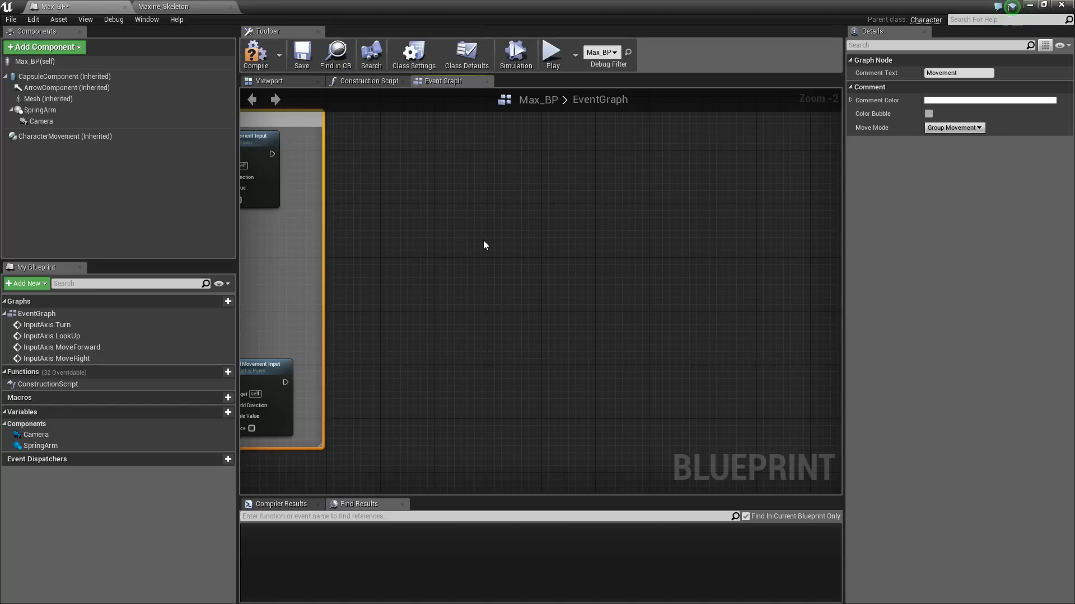
# Add a Left Shift key event to the Event Graph
pyautogui.rightClick(483, 243)
pyautogui.write('left')
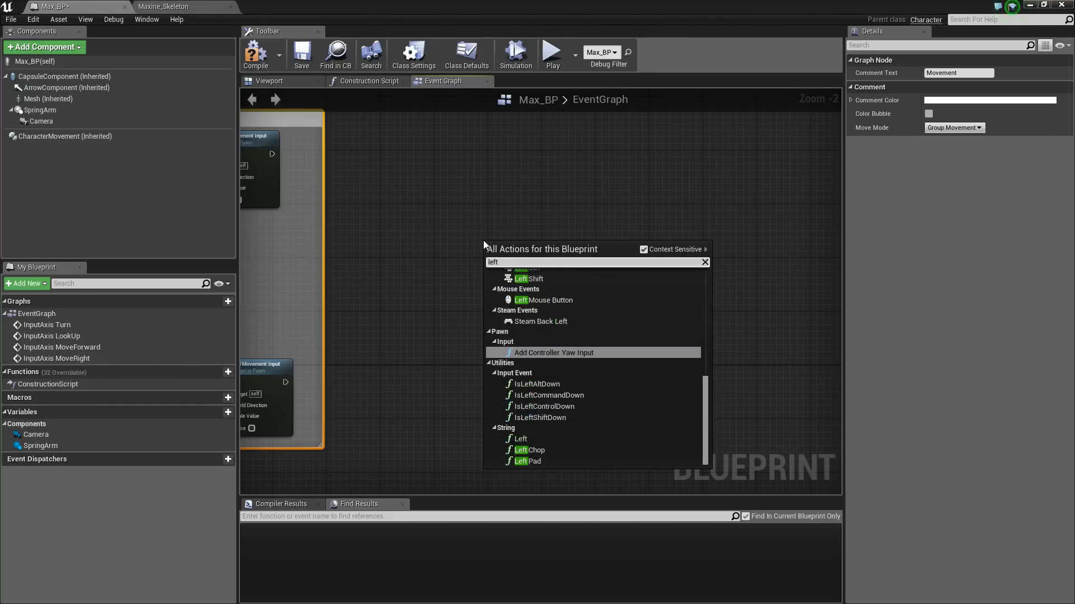
pyautogui.write(' shi')
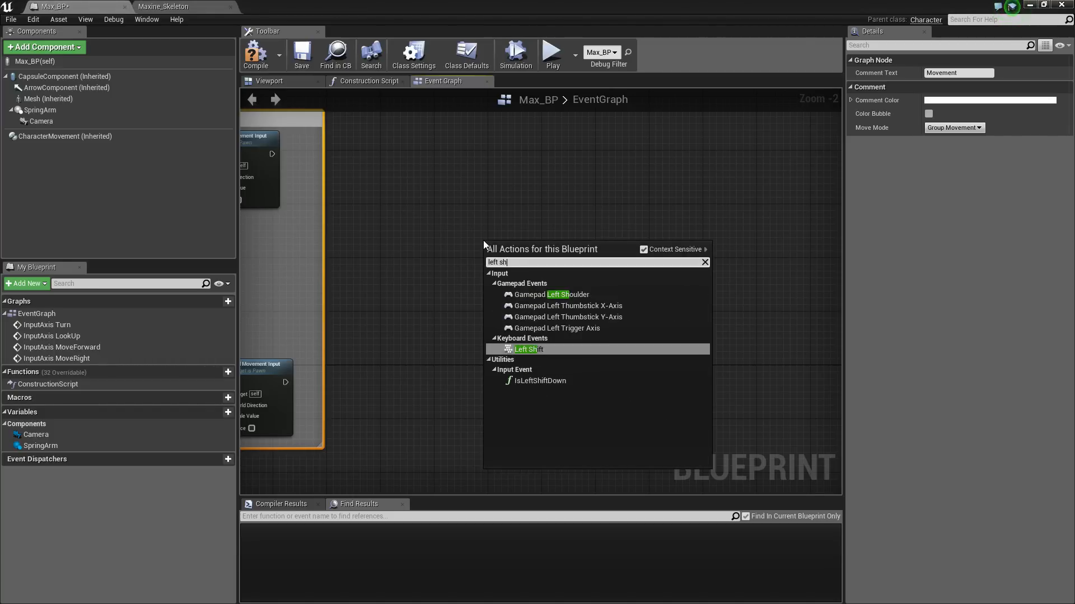
pyautogui.click(527, 294)
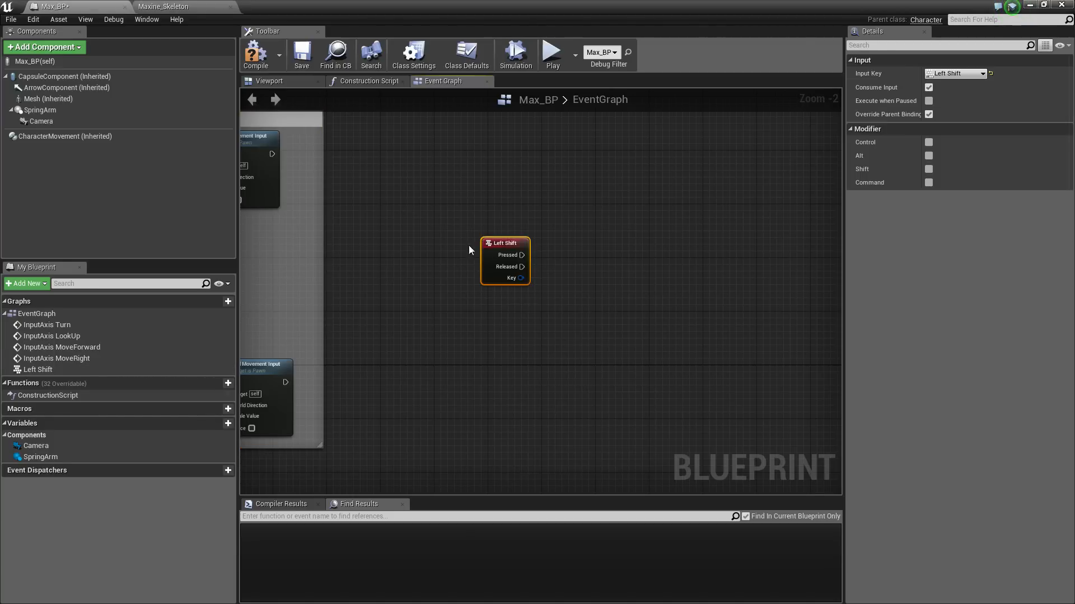
pyautogui.scroll(2, 554, 243)
pyautogui.moveTo(499, 246); pyautogui.dragTo(400, 188, button='right')
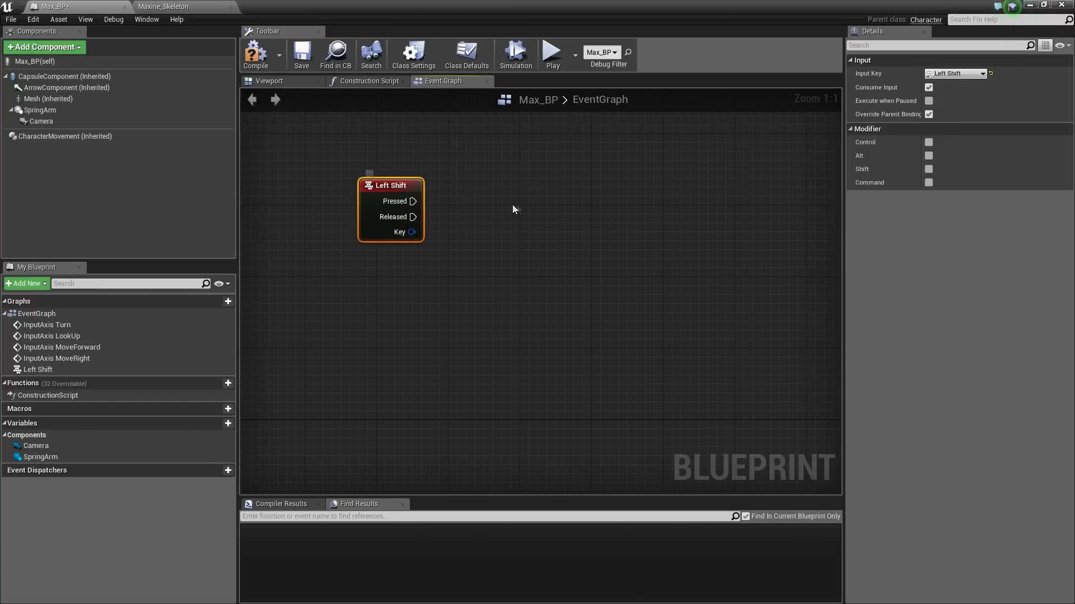
# Add a Character Movement reference and a SET Max Walk Speed node beside Left Shift
pyautogui.moveTo(512, 210); pyautogui.dragTo(456, 211, button='right')
pyautogui.moveTo(103, 136); pyautogui.dragTo(327, 279)
pyautogui.moveTo(410, 291); pyautogui.dragTo(474, 254)
pyautogui.write('max walk')
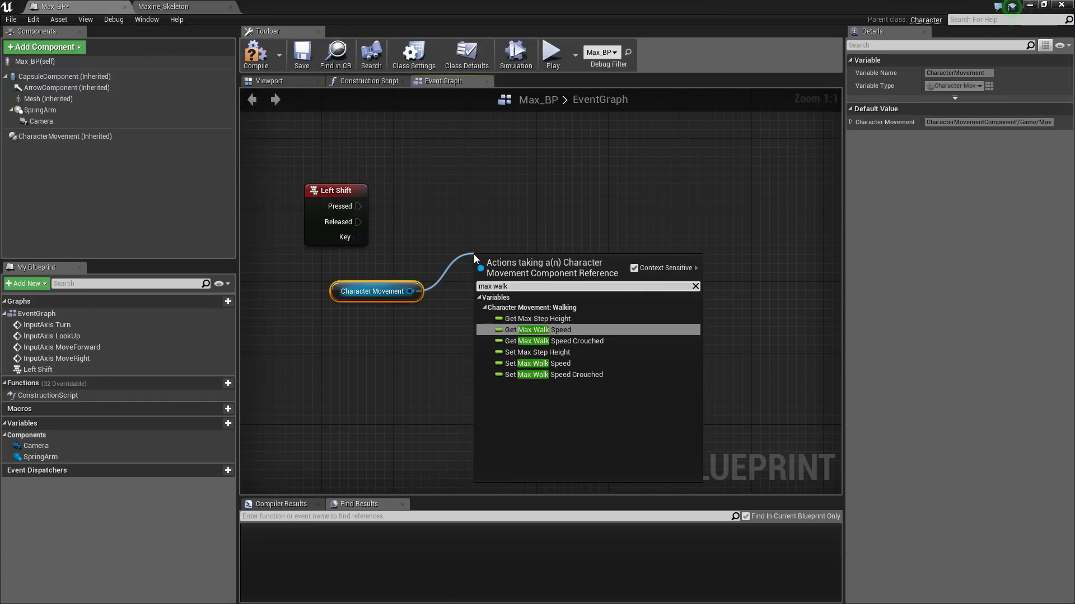
pyautogui.click(545, 365)
pyautogui.moveTo(541, 269); pyautogui.dragTo(537, 205)
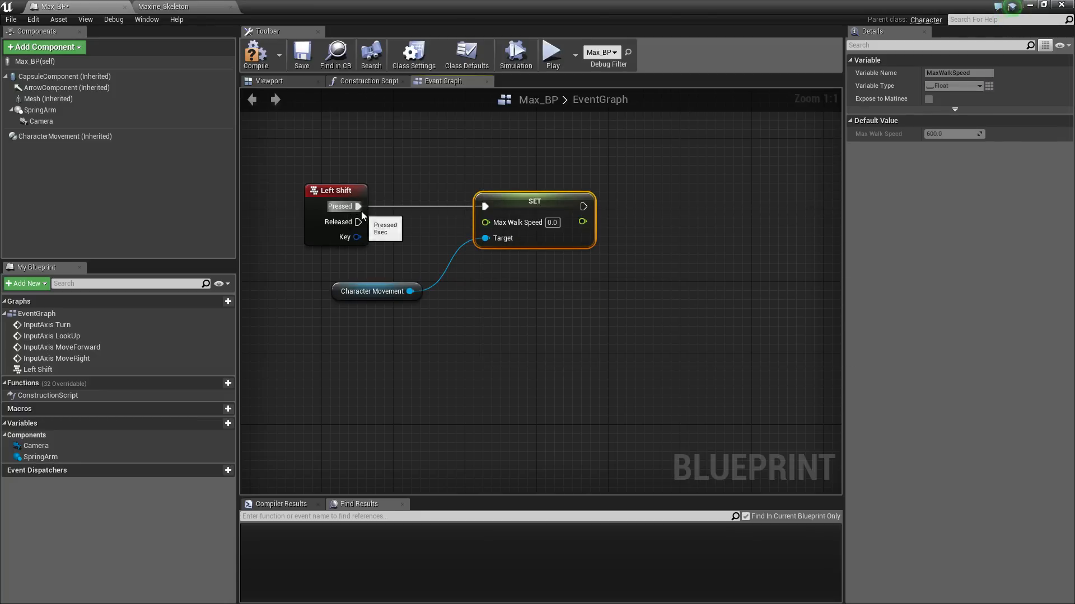
# Check the blendspace speed range, then add a second SET Max Walk Speed node wired to Character Movement
pyautogui.click(168, 6)
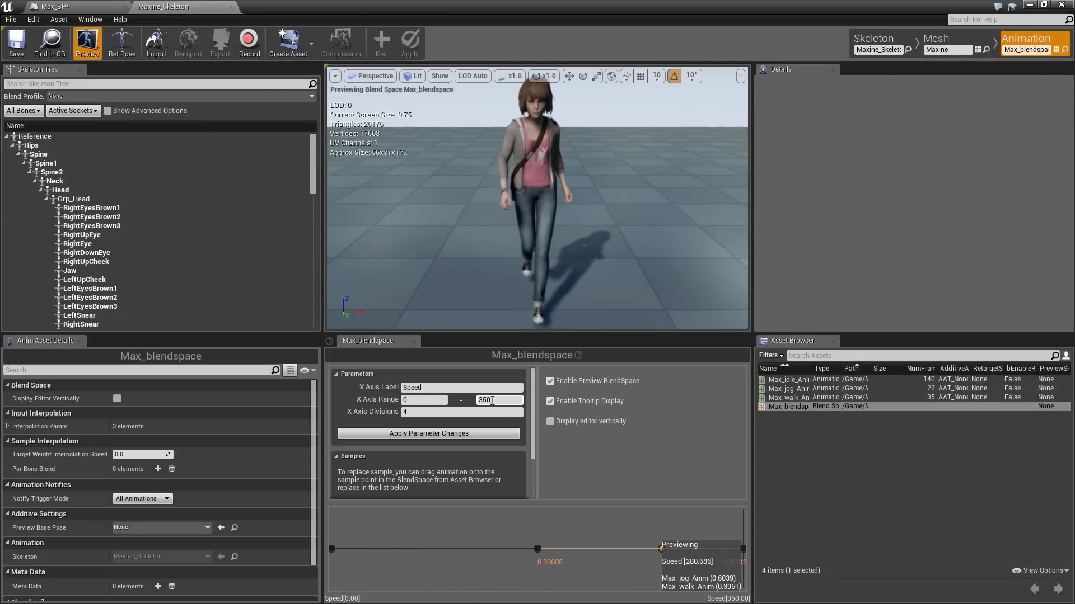
pyautogui.click(79, 6)
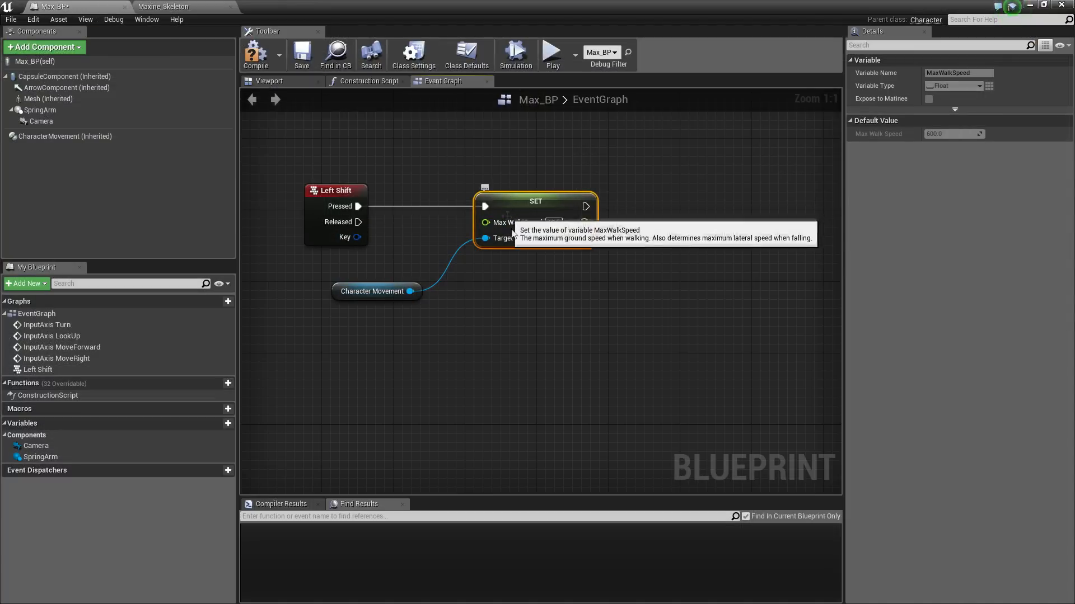
pyautogui.hotkey('ctrl', 'c')
pyautogui.hotkey('ctrl', 'v')
pyautogui.moveTo(408, 295); pyautogui.dragTo(409, 293)
pyautogui.moveTo(587, 303); pyautogui.dragTo(528, 284)
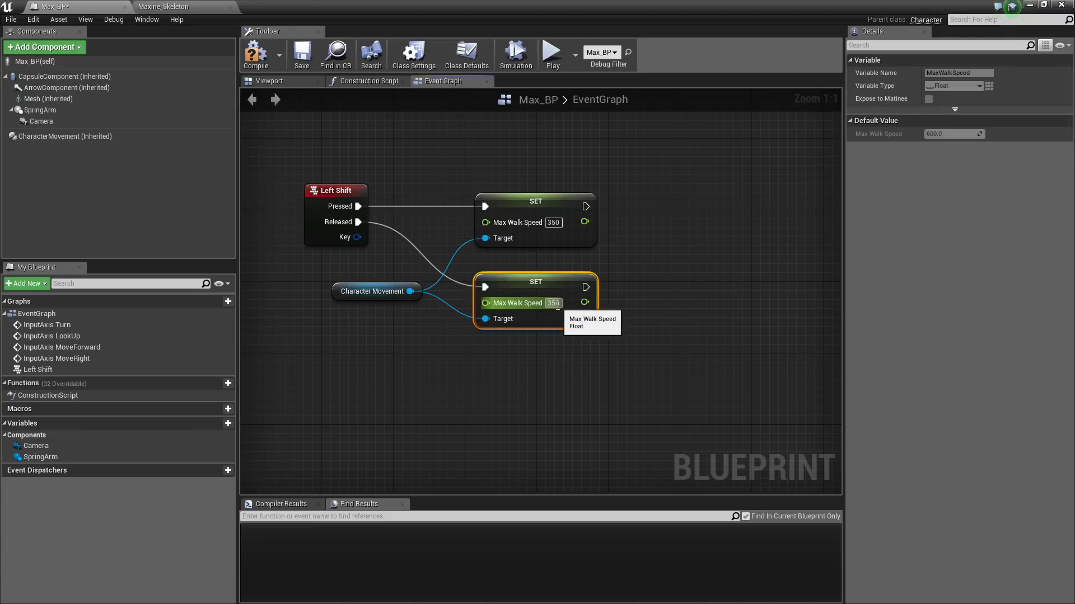
# Group the five sprint nodes in a comment titled 'Sprint' and compile the blueprint
pyautogui.click(191, 6)
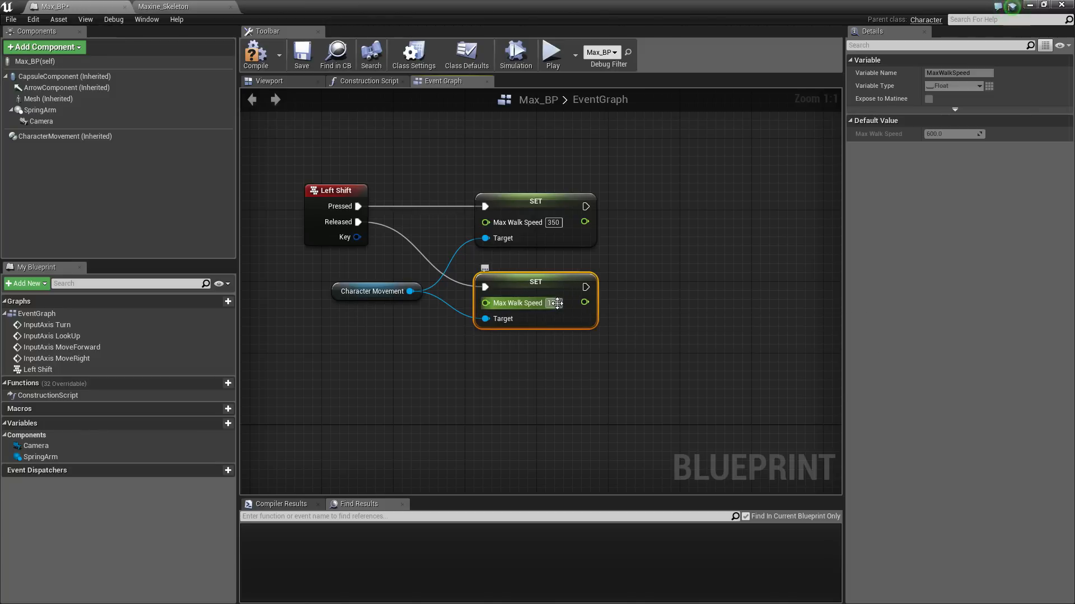
pyautogui.moveTo(311, 155); pyautogui.dragTo(442, 141, button='right')
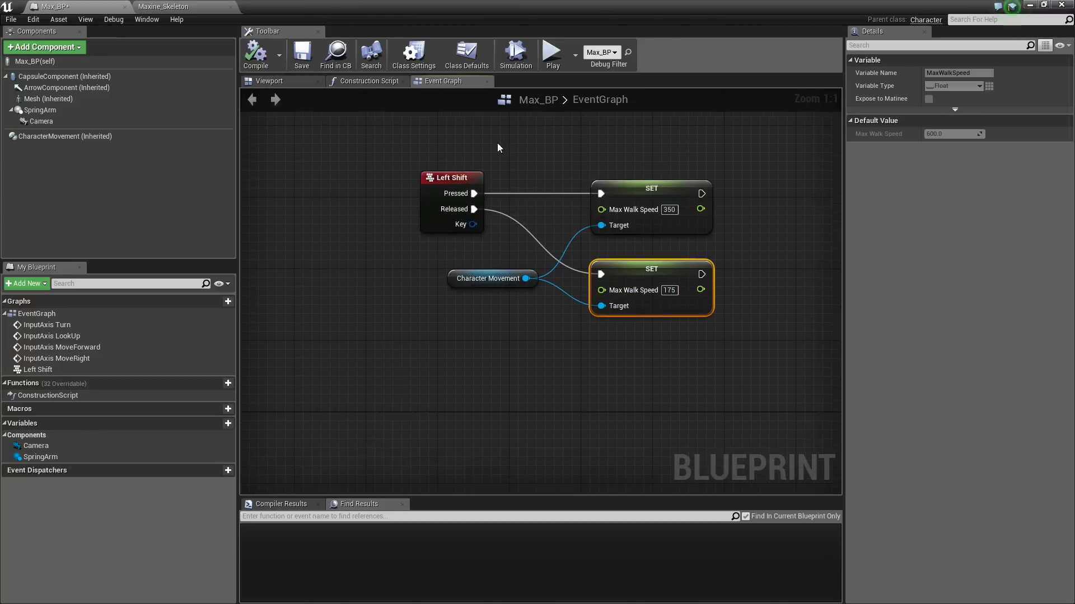
pyautogui.scroll(-3, 461, 151)
pyautogui.moveTo(647, 271); pyautogui.dragTo(676, 281)
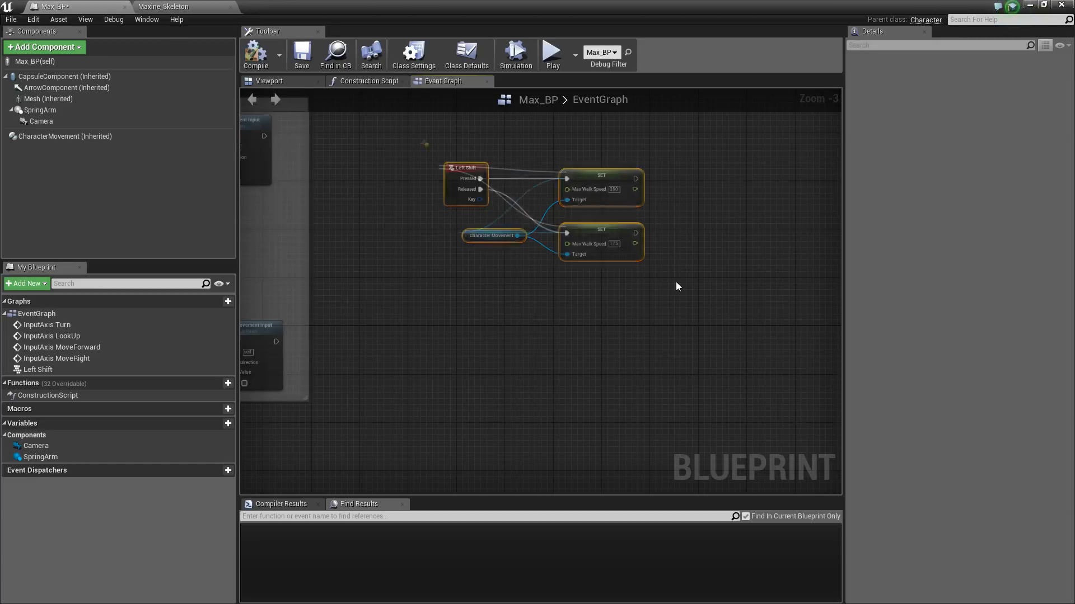
pyautogui.press('c')
pyautogui.write('Sprint')
pyautogui.press('Return')
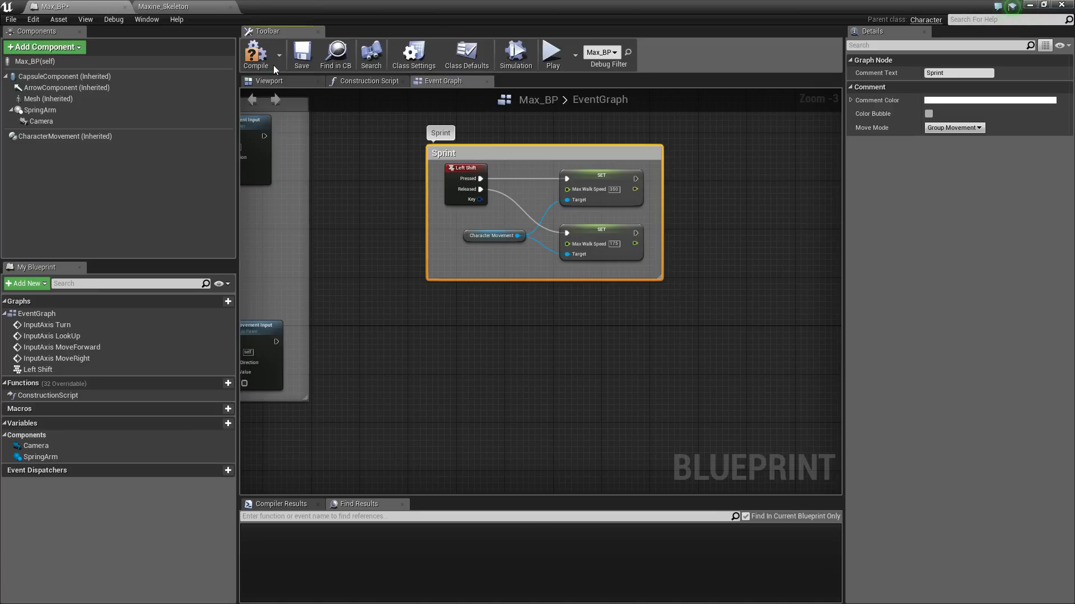
pyautogui.click(252, 63)
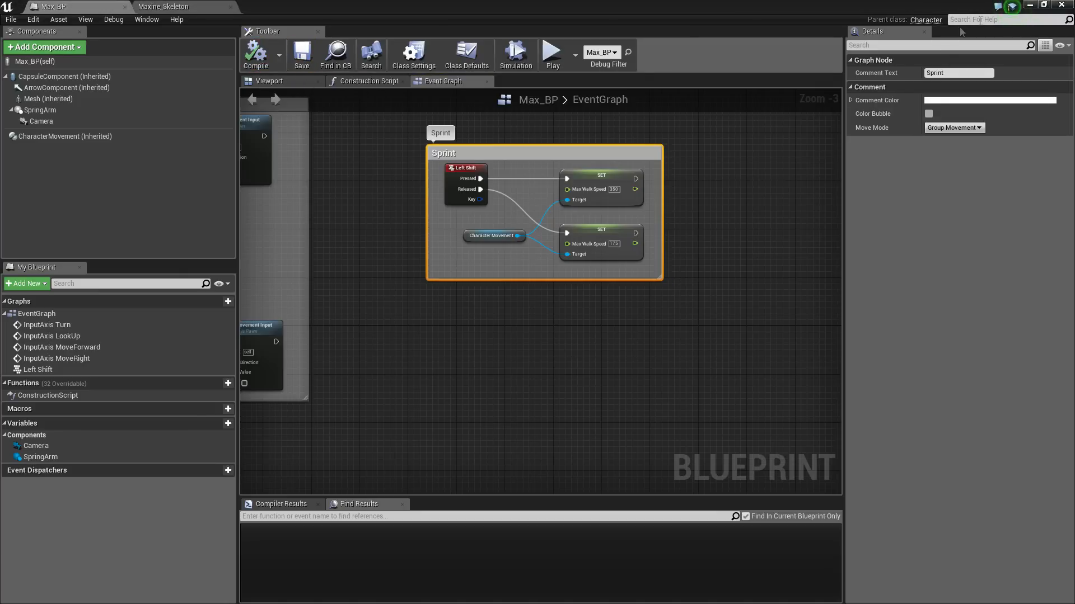
pyautogui.click(1029, 6)
# Start Play and run Maxine forward through the level toward the stairs
pyautogui.click(599, 39)
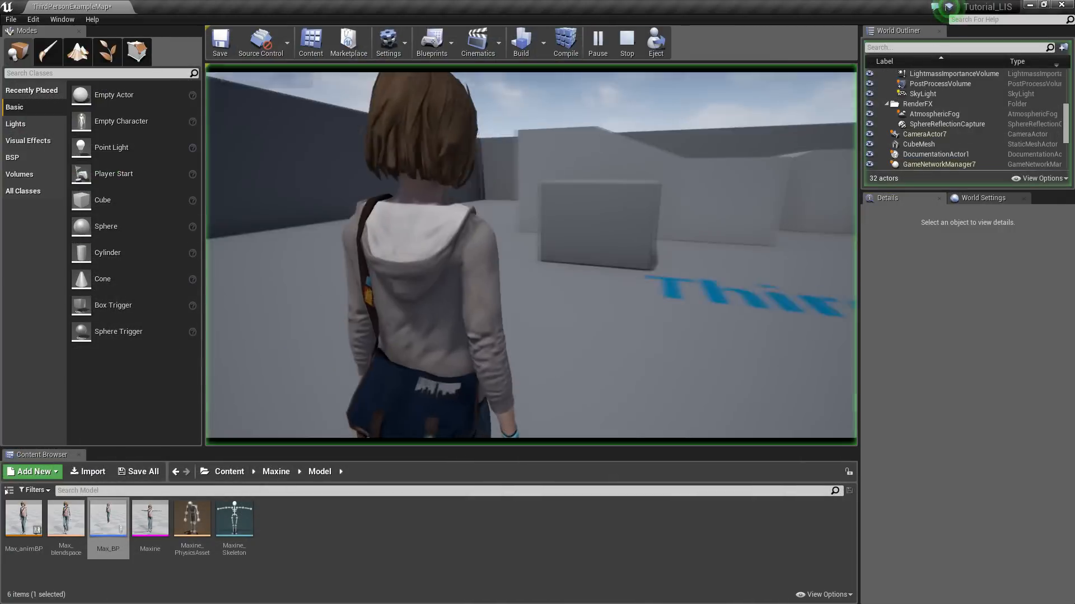
pyautogui.press('w')
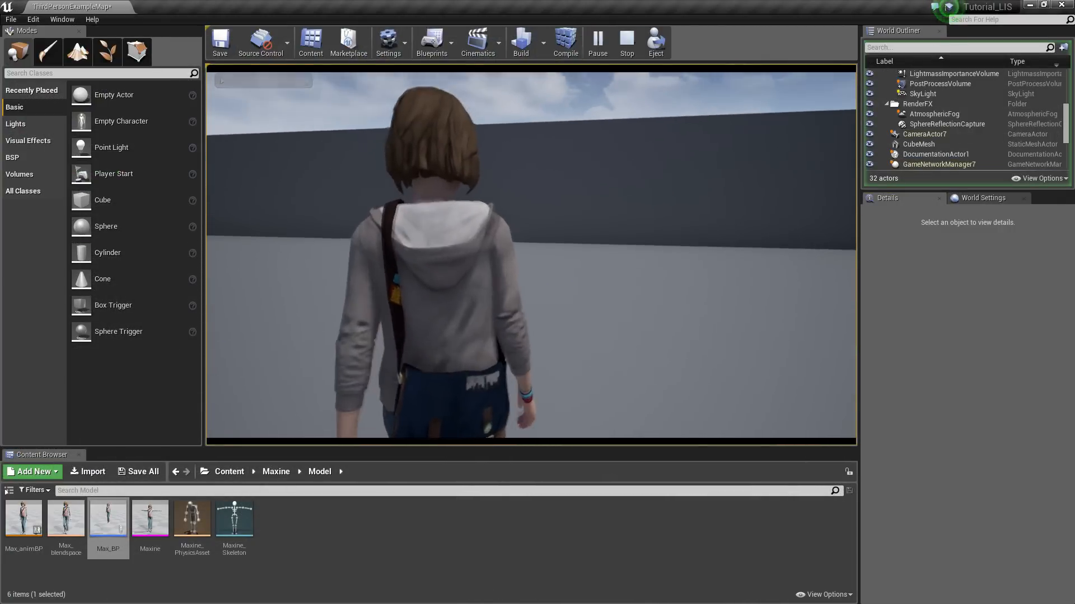
pyautogui.press('w')
pyautogui.press('w')
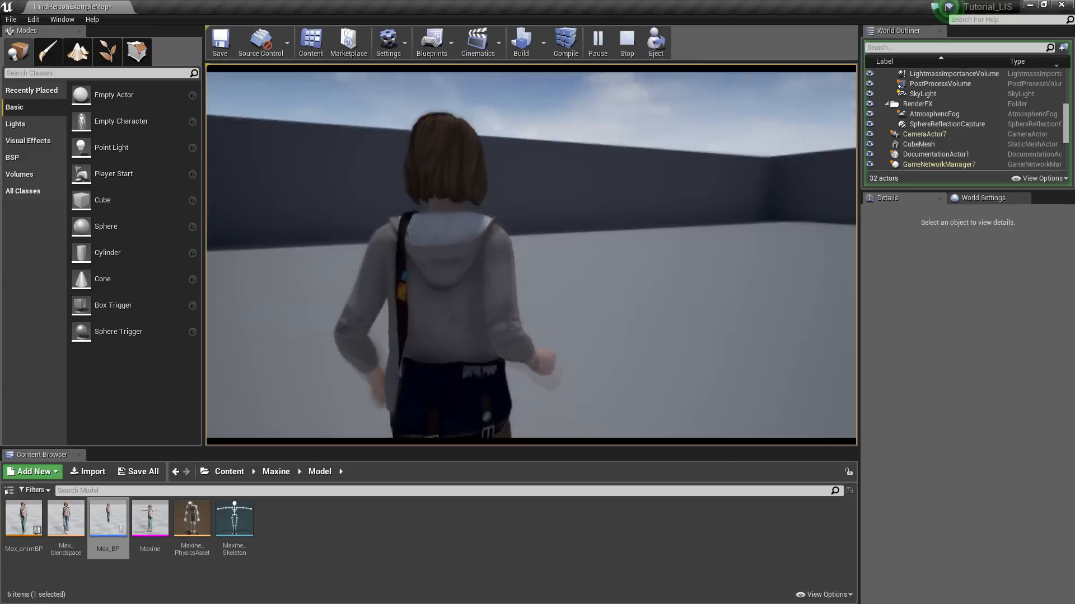
pyautogui.press('w')
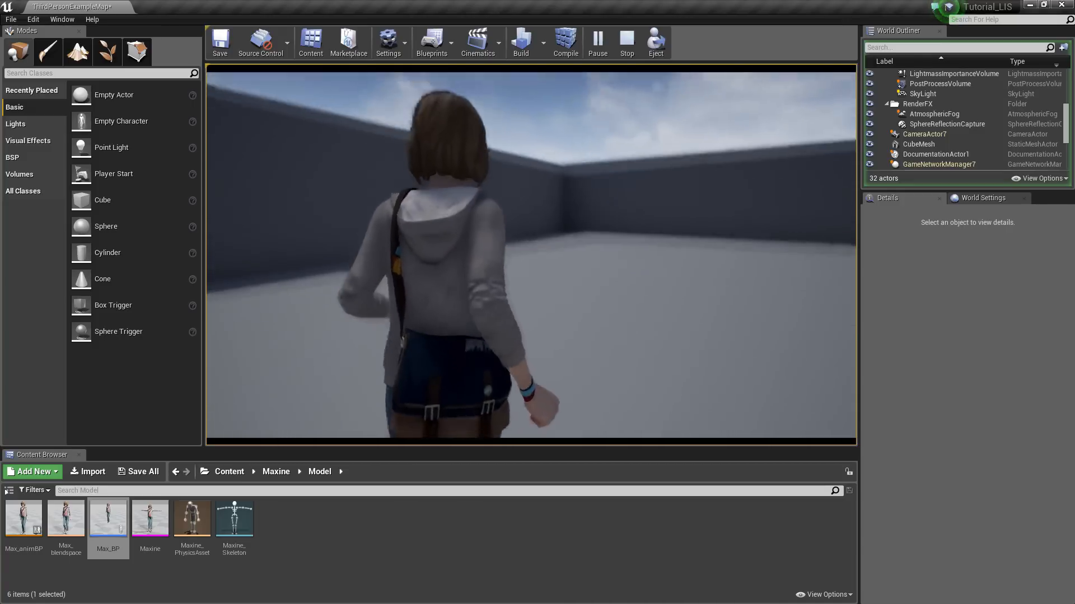
pyautogui.press('w')
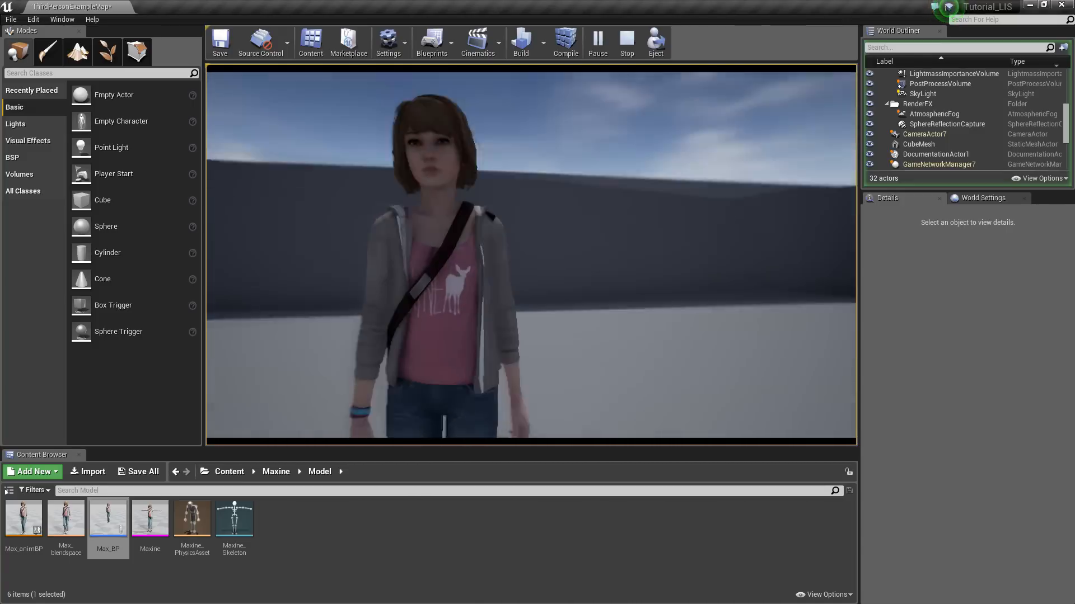
pyautogui.press('w')
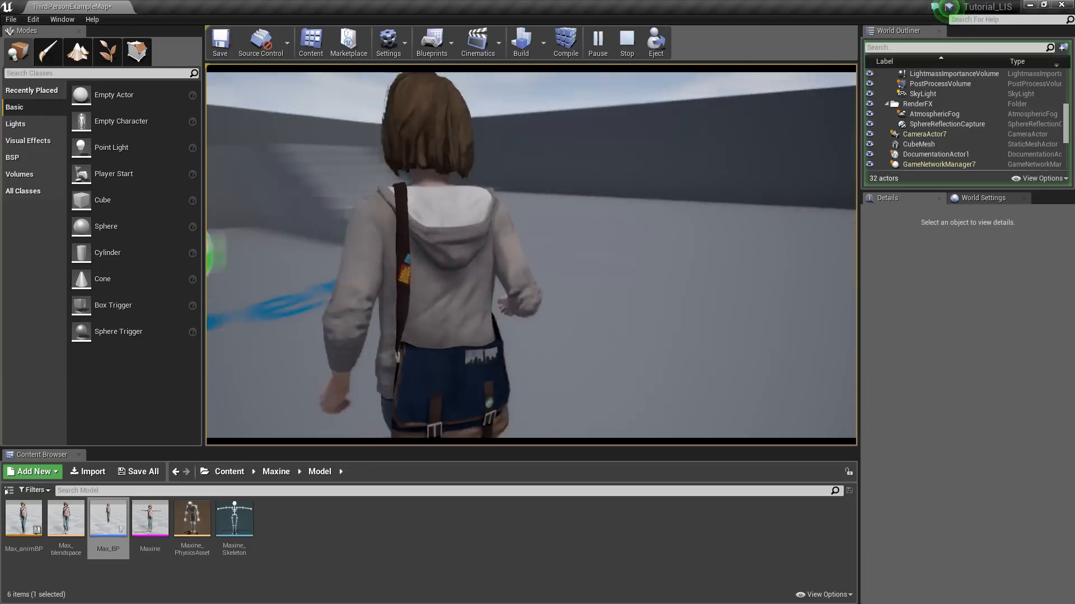
# Run up the stairs across the platform, then turn and run toward the far wall
pyautogui.press('w')
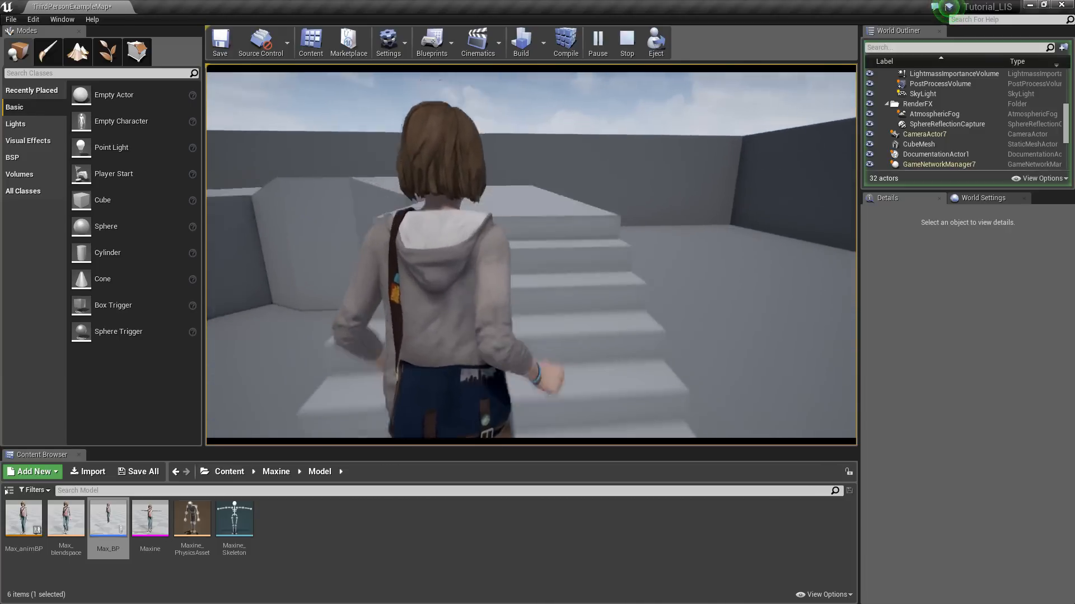
pyautogui.press('w')
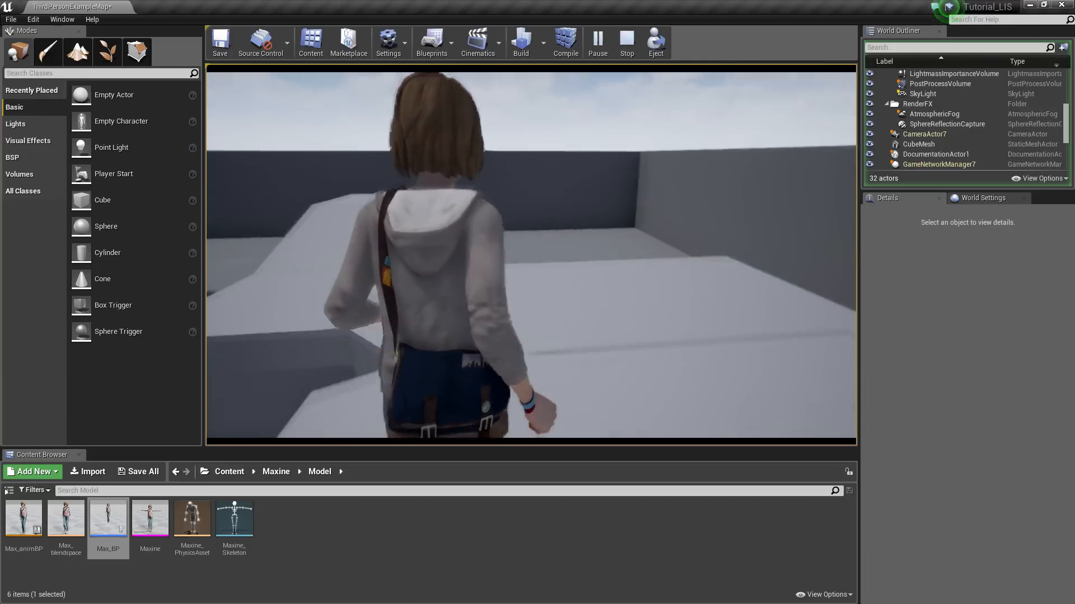
pyautogui.press('w')
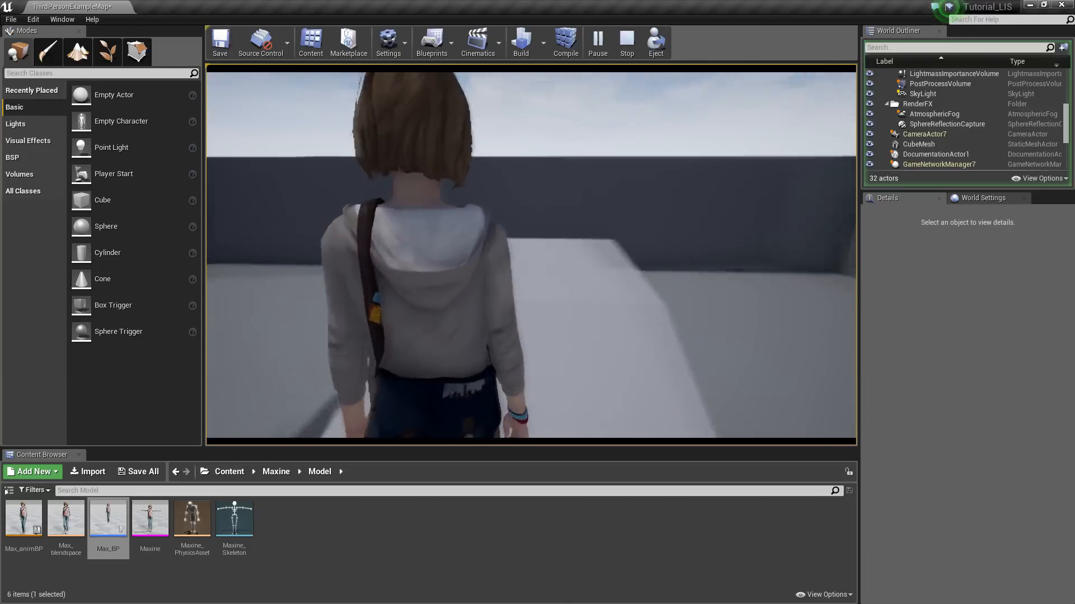
pyautogui.press('s')
pyautogui.press('w')
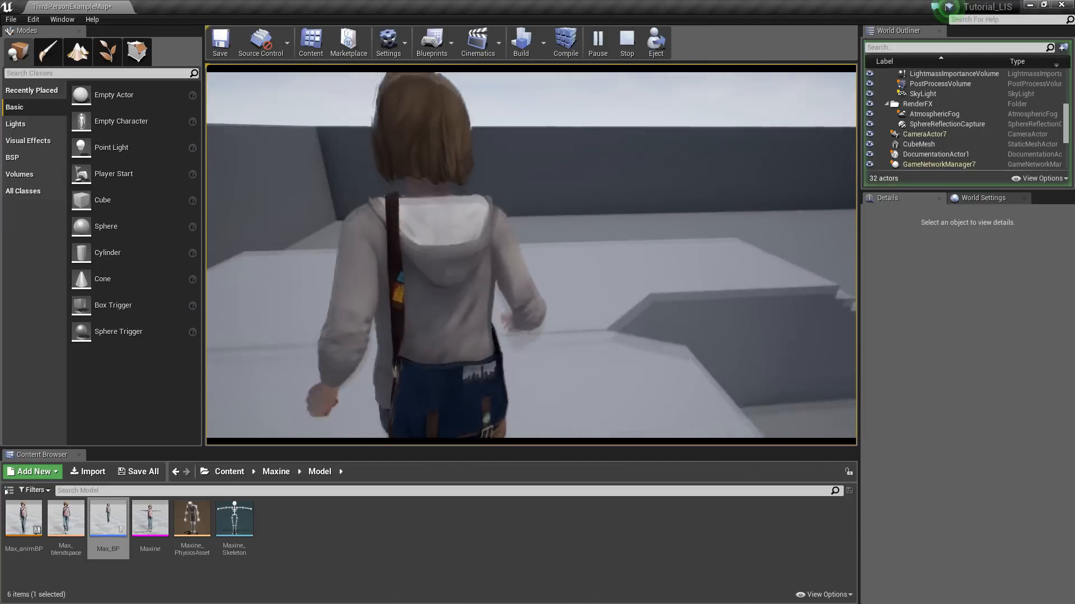
pyautogui.press('w')
pyautogui.press('w')
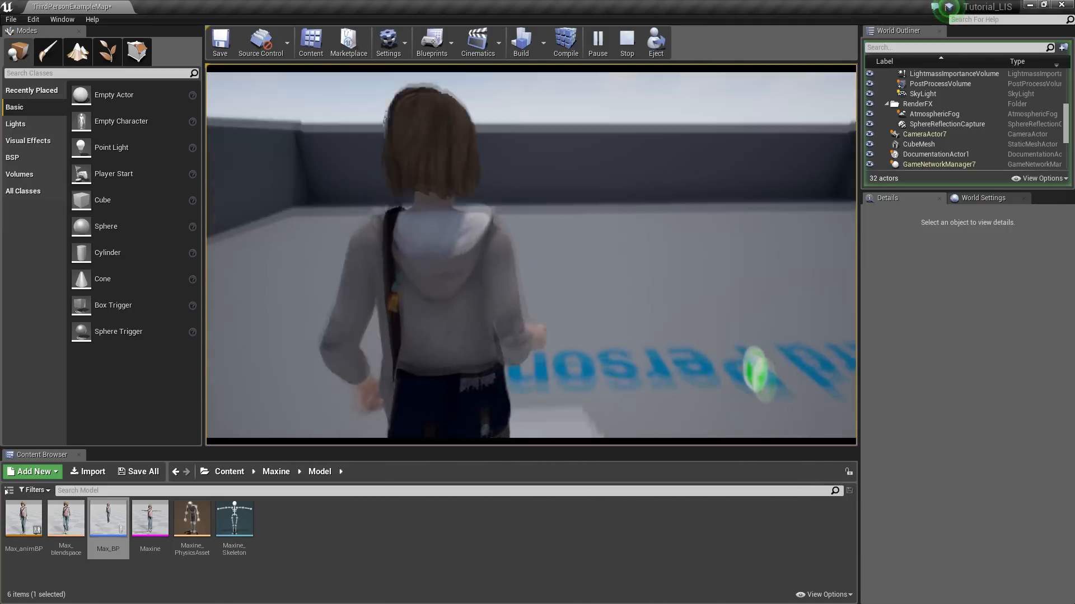
pyautogui.press('w')
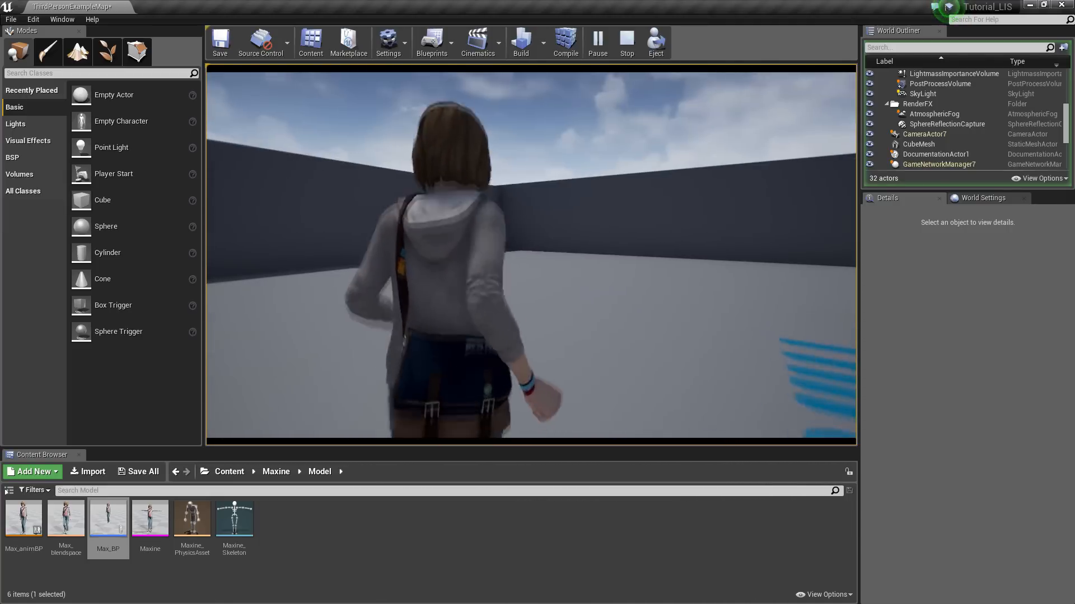